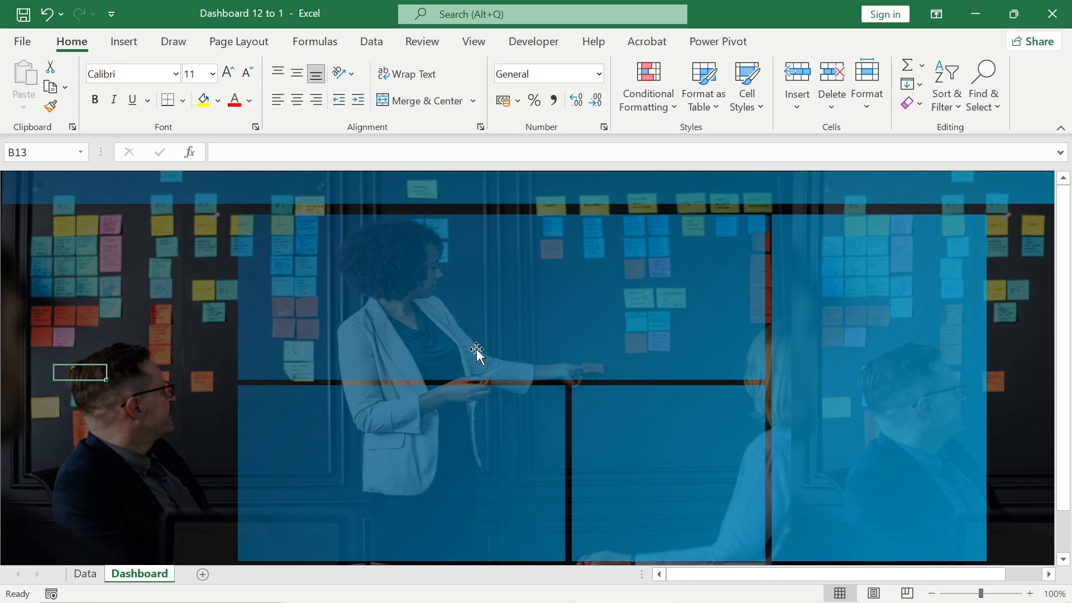
# - Look through the Data, Dashboard, Sales Line, Sales Map and Delivary Performance sheets of the Dashboard 8 to 9 workbook
pyautogui.hotkey('alt', 'Tab')
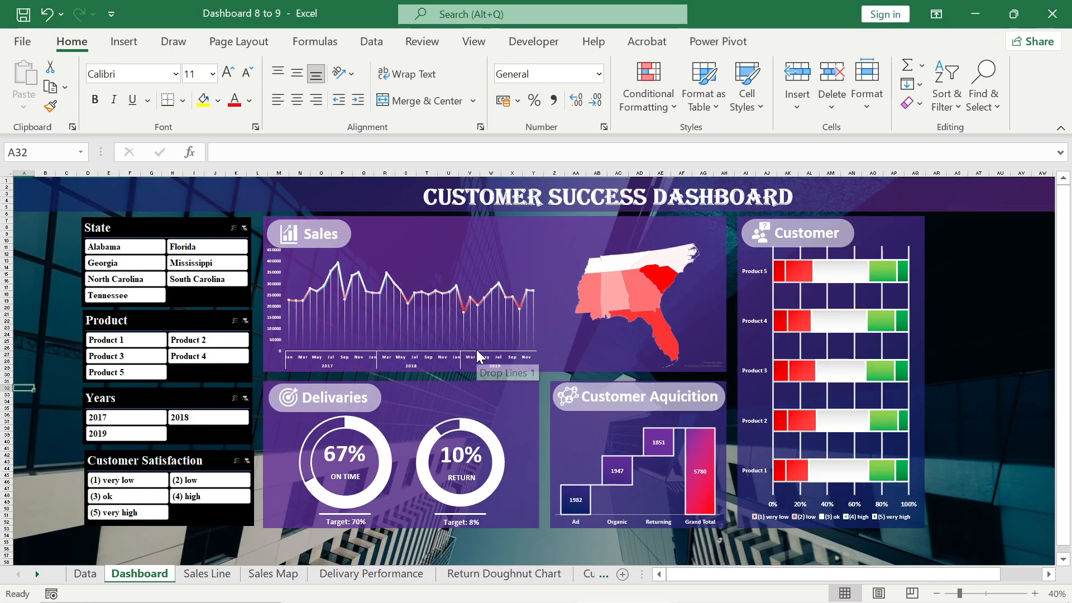
pyautogui.click(84, 574)
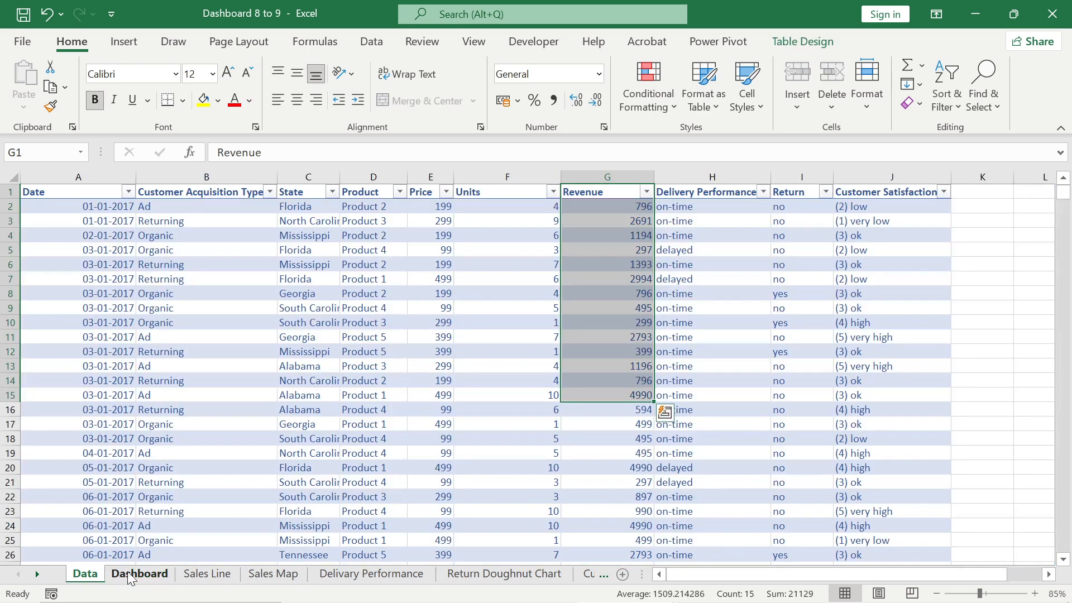
pyautogui.click(129, 577)
pyautogui.click(208, 575)
pyautogui.click(261, 578)
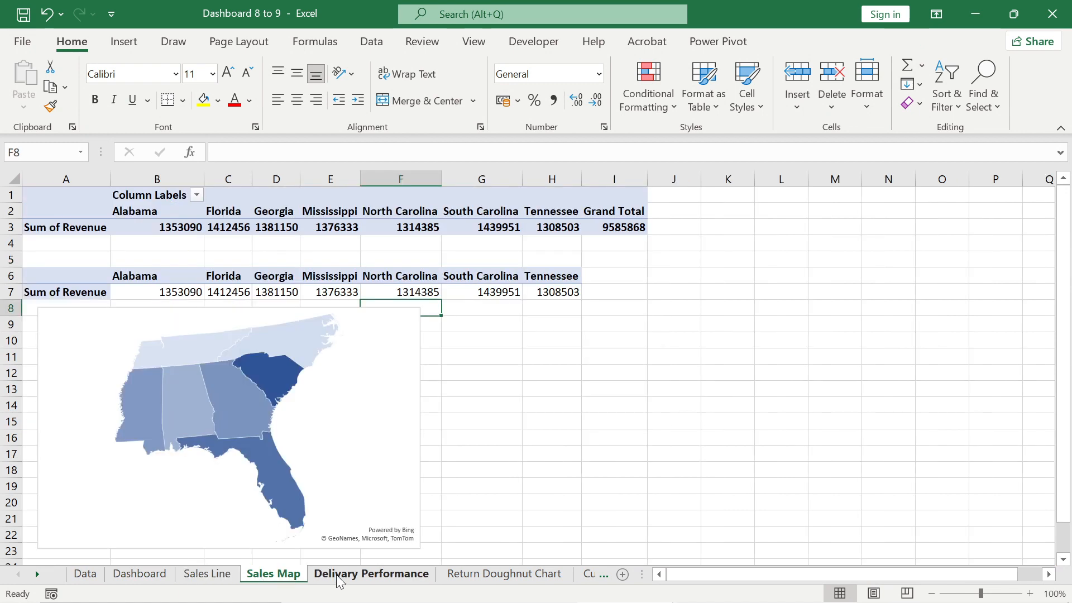
pyautogui.click(339, 580)
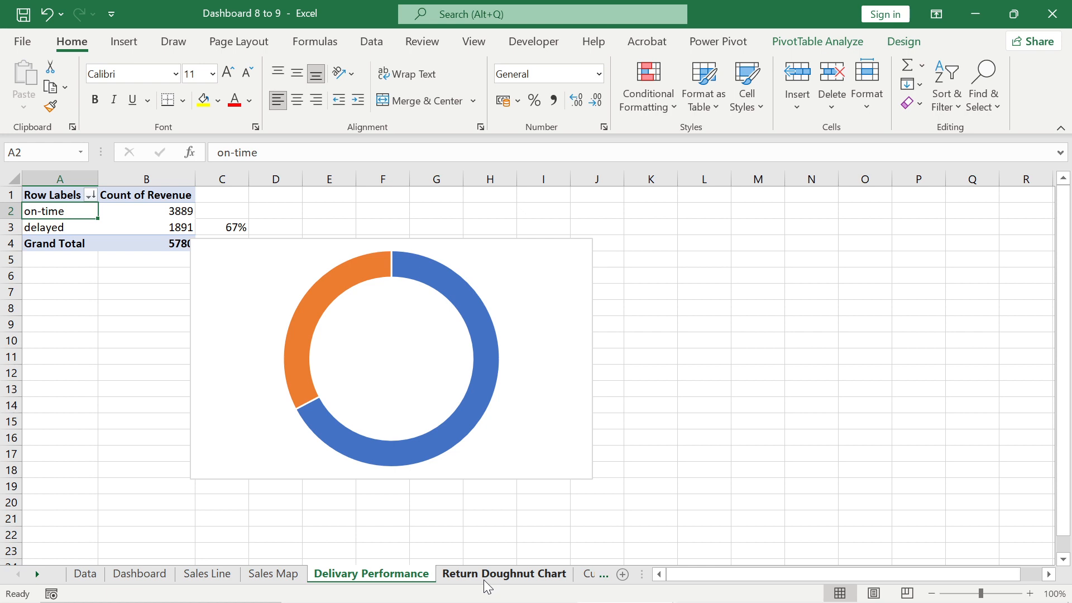
pyautogui.hotkey('alt', 'Tab')
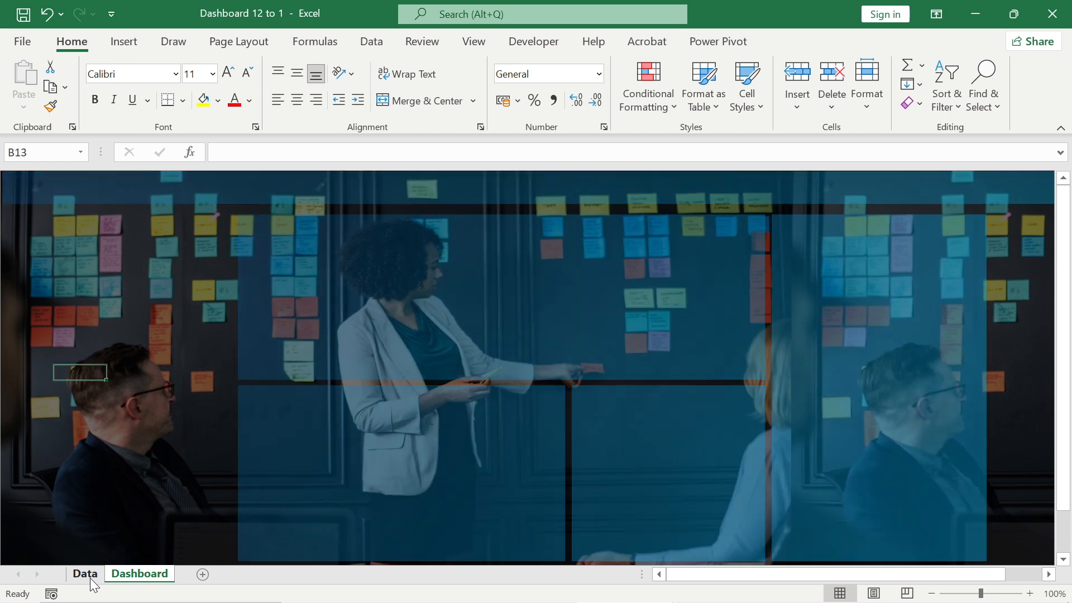
# - Examine each column of the Data sheet in the Dashboard 12 to 1 workbook, from Date through Customer Satisfaction
pyautogui.click(88, 575)
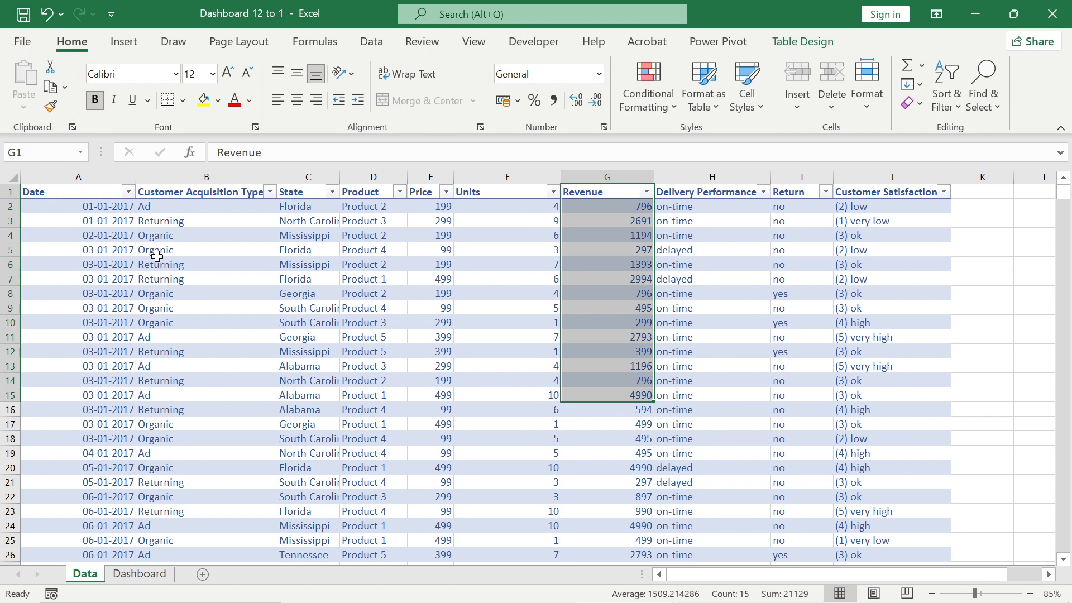
pyautogui.moveTo(79, 176); pyautogui.dragTo(881, 174)
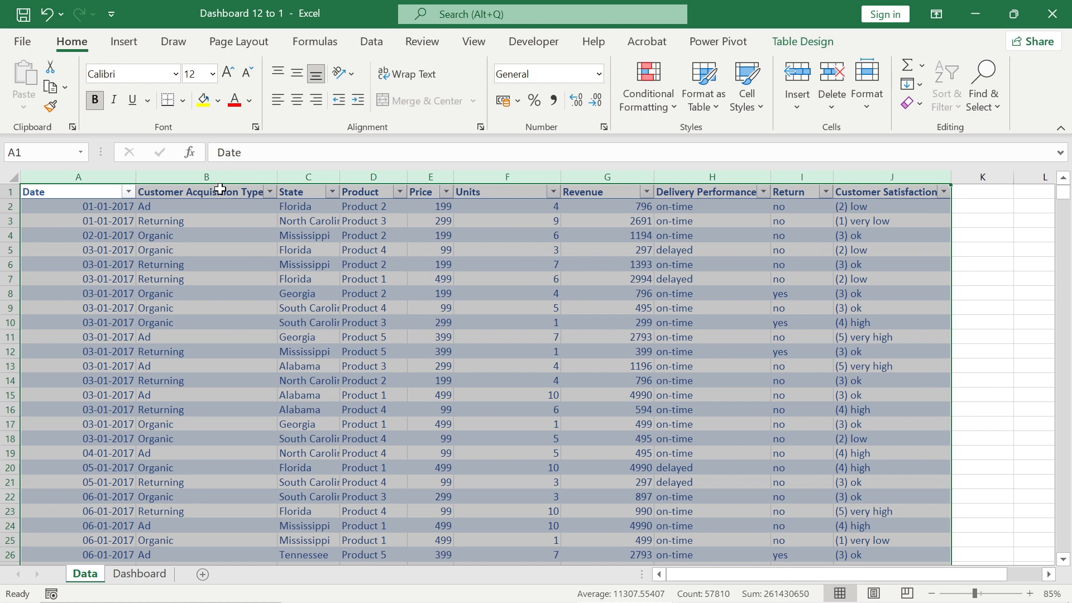
pyautogui.click(96, 171)
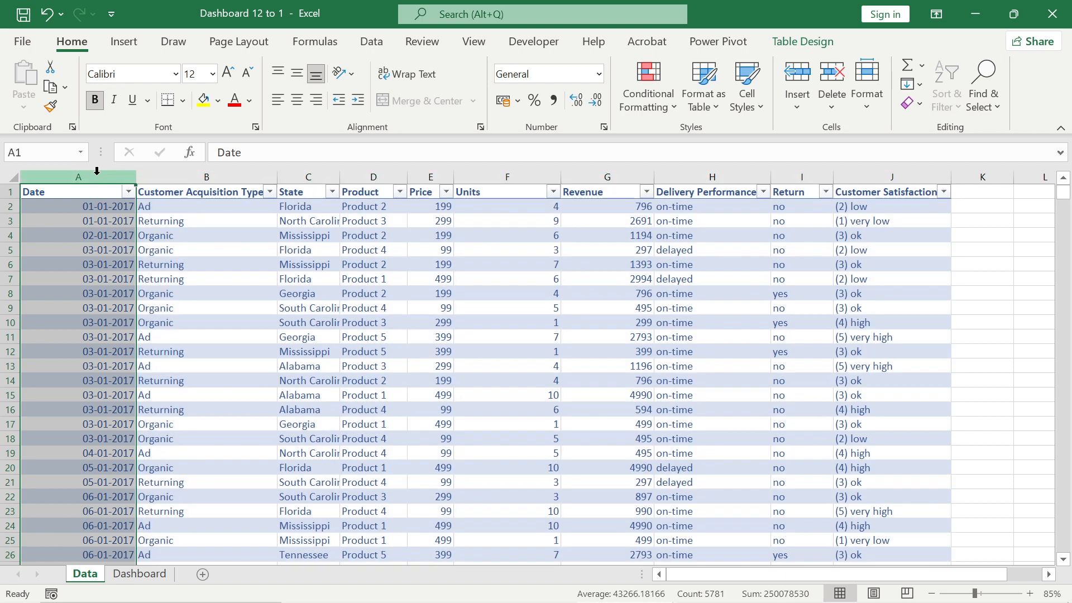
pyautogui.click(176, 172)
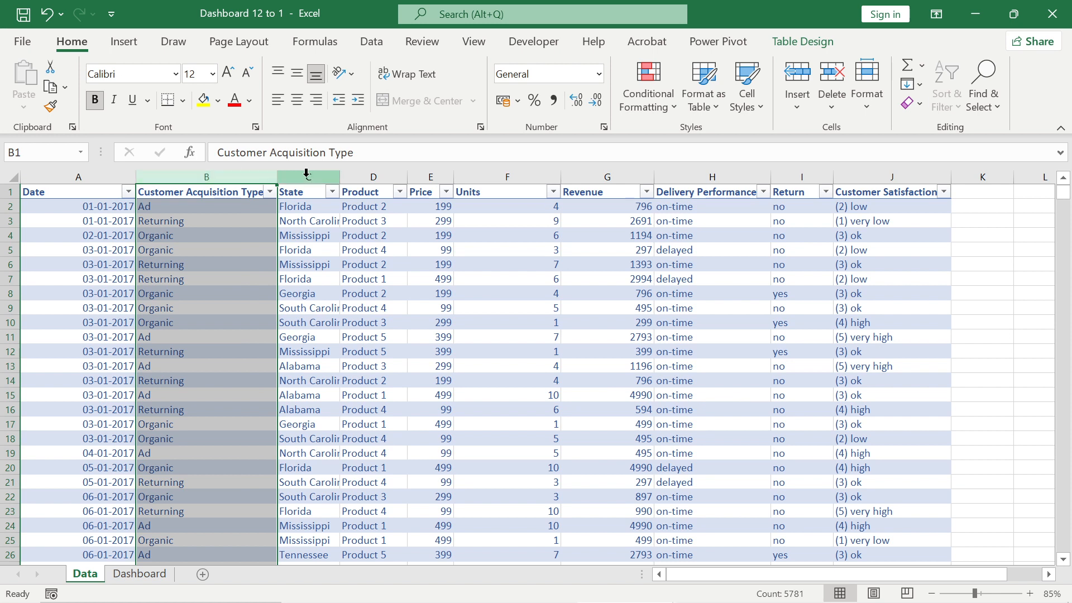
pyautogui.click(307, 173)
pyautogui.click(363, 170)
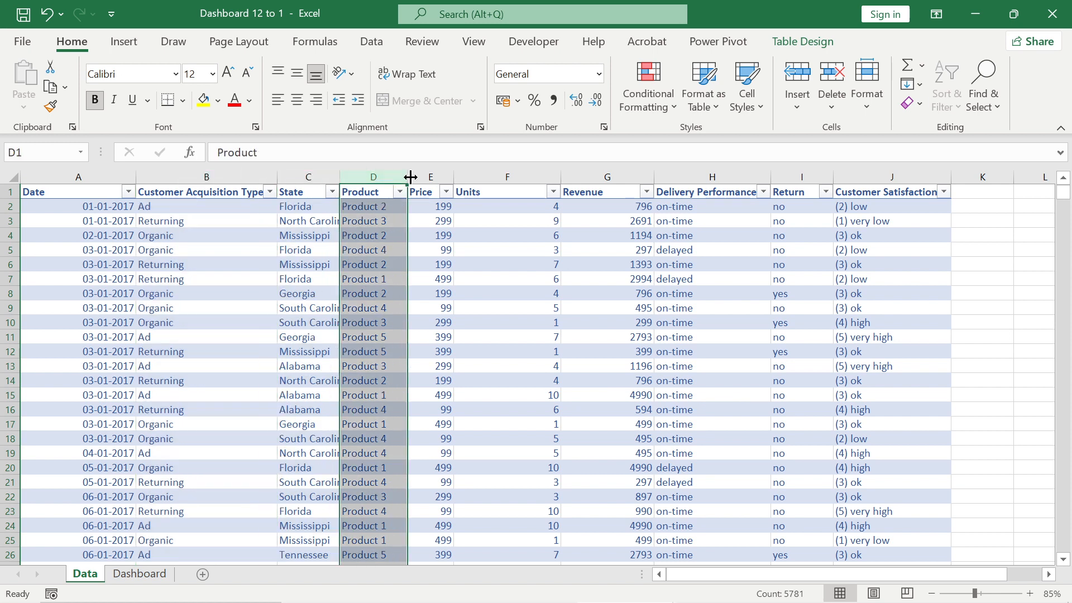
pyautogui.click(427, 172)
pyautogui.click(473, 172)
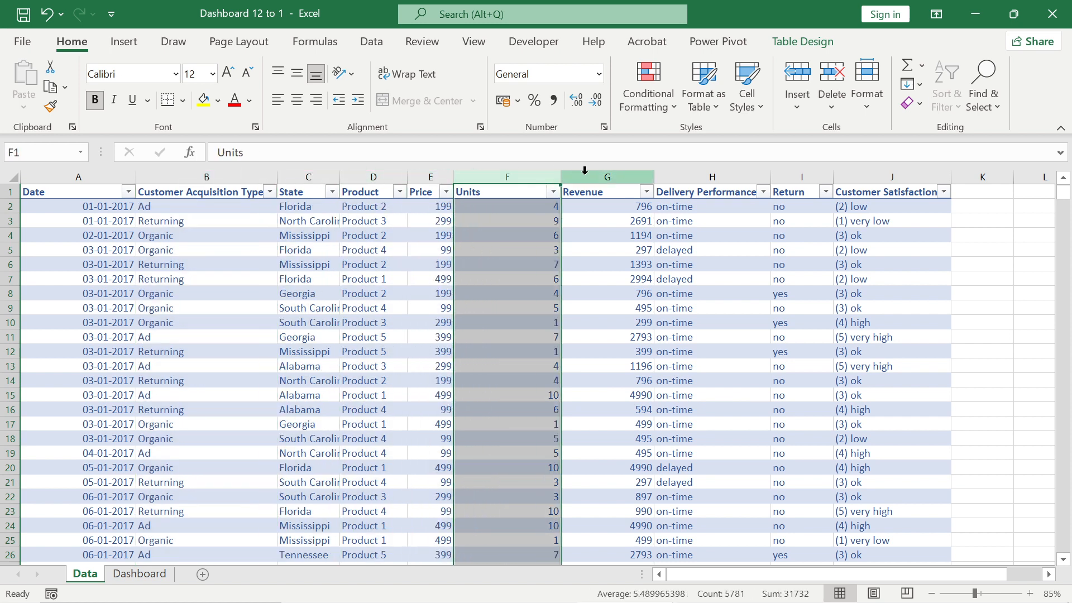
pyautogui.click(589, 172)
pyautogui.click(698, 175)
pyautogui.click(804, 175)
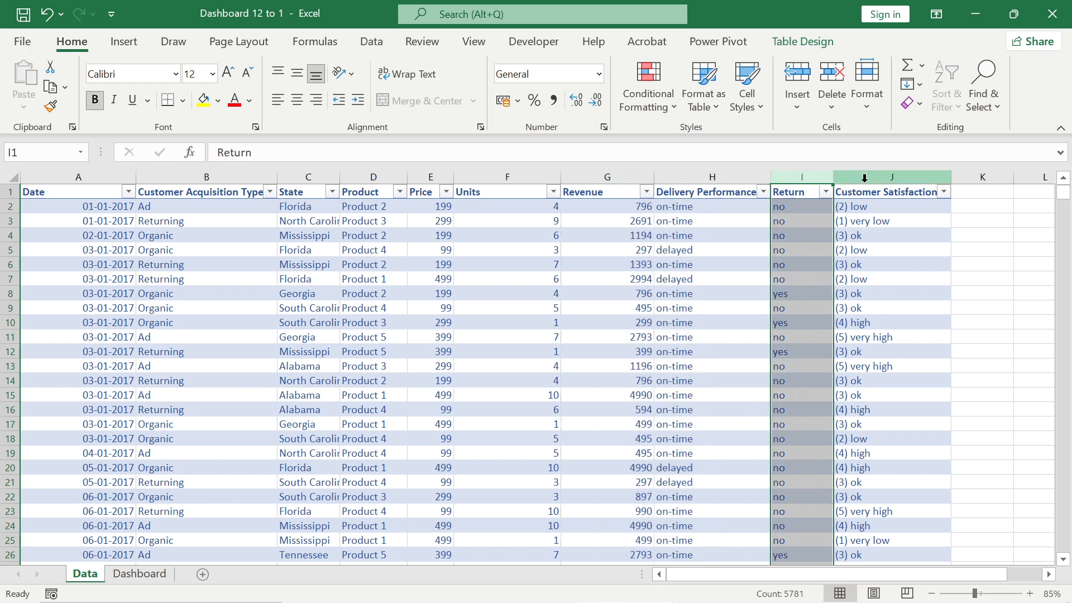
pyautogui.click(870, 175)
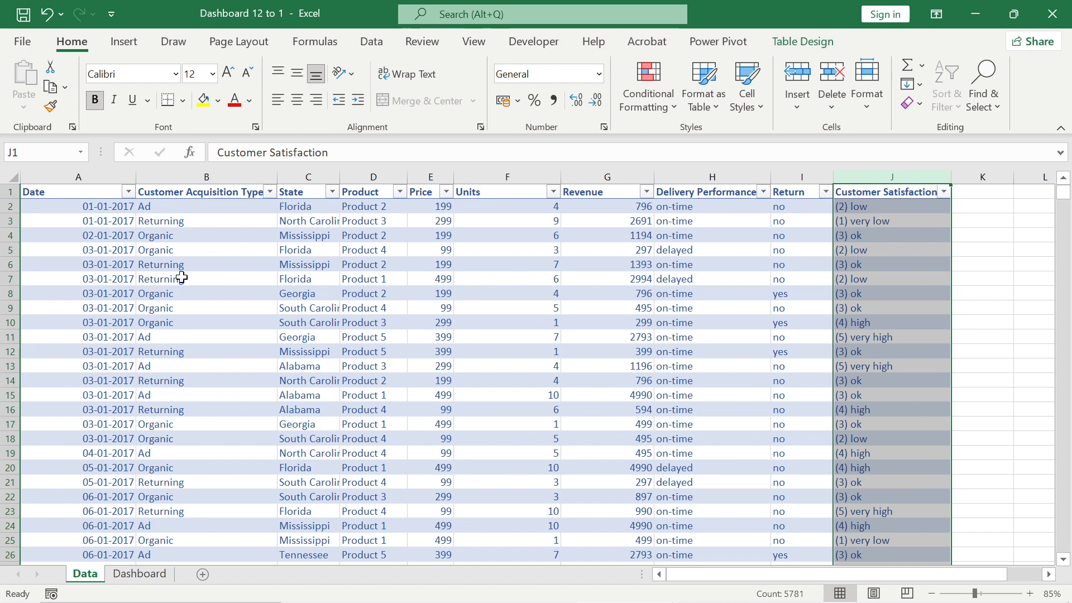
# - Check the date range in the Date column by viewing its first and last records, finishing on cell A2
pyautogui.moveTo(63, 208); pyautogui.dragTo(76, 343)
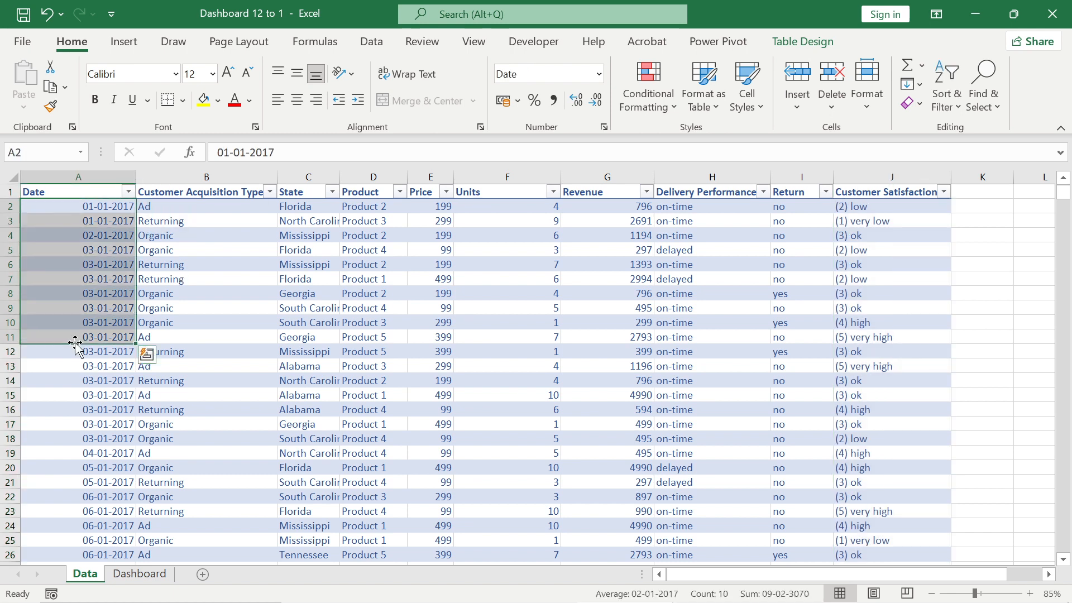
pyautogui.click(90, 208)
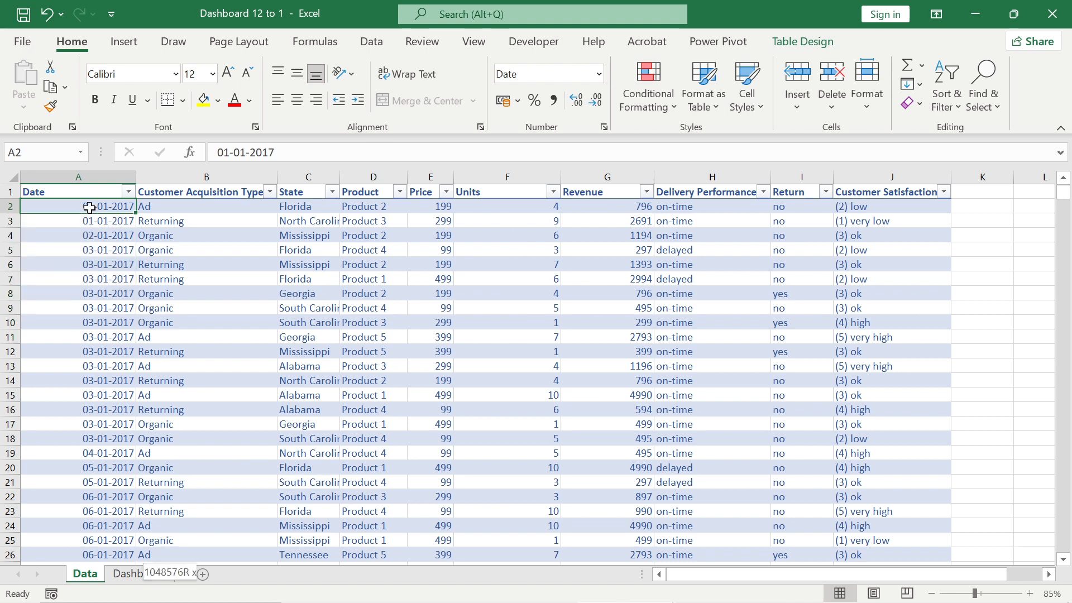
pyautogui.hotkey('ctrl', 'shift', 'Down')
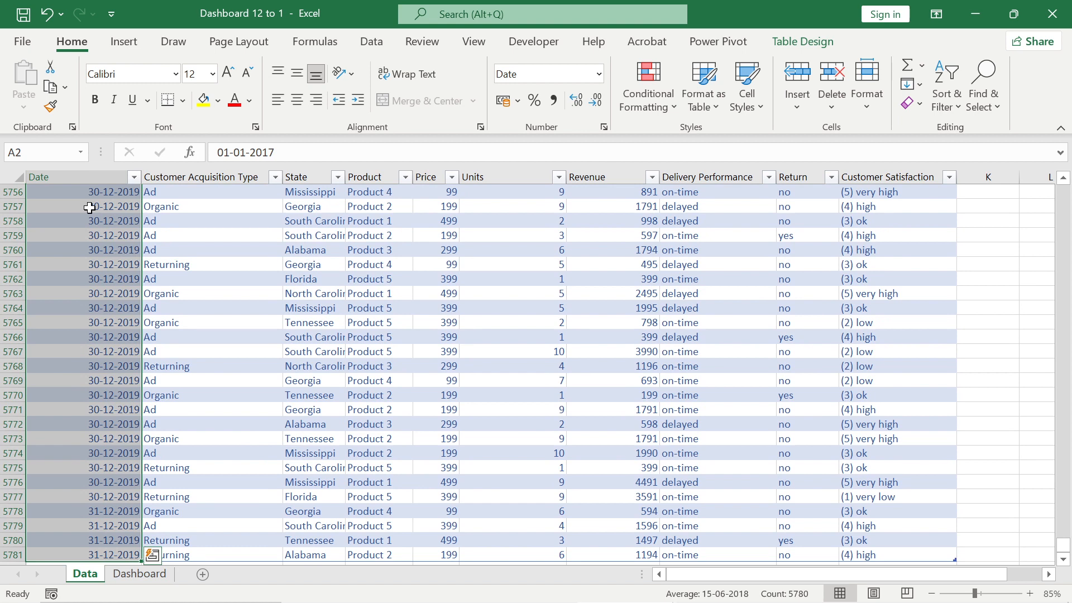
pyautogui.hotkey('ctrl', 'shift', 'Up')
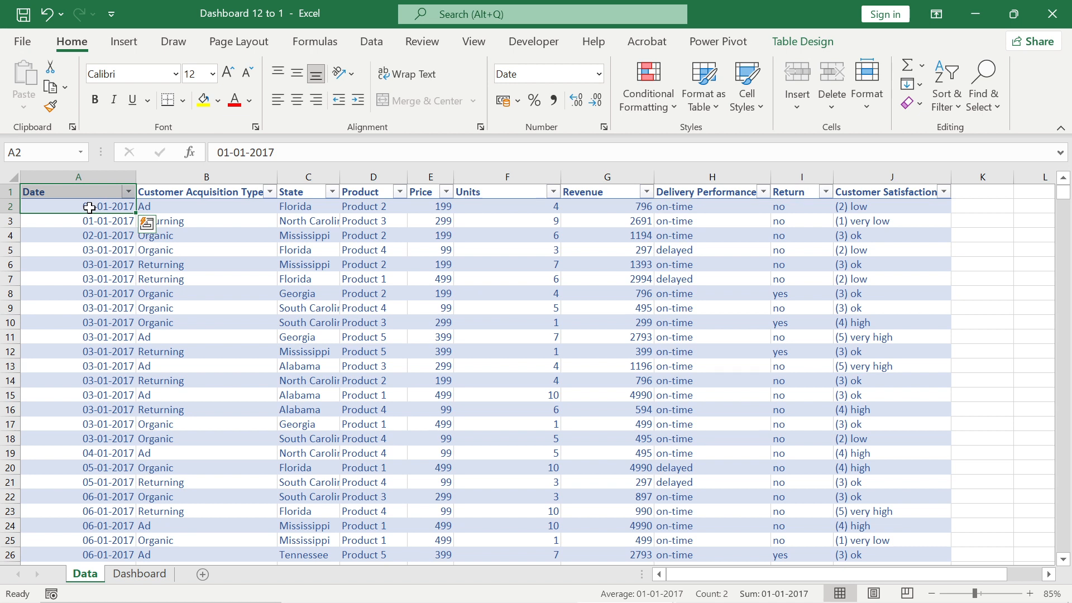
pyautogui.hotkey('ctrl', 'Down')
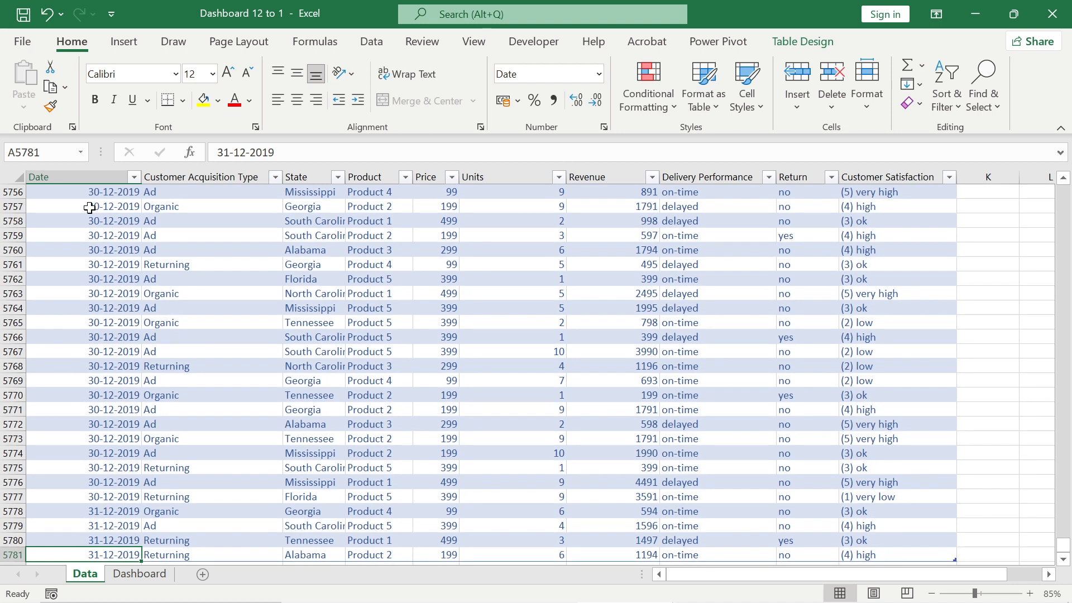
pyautogui.hotkey('ctrl', 'Up')
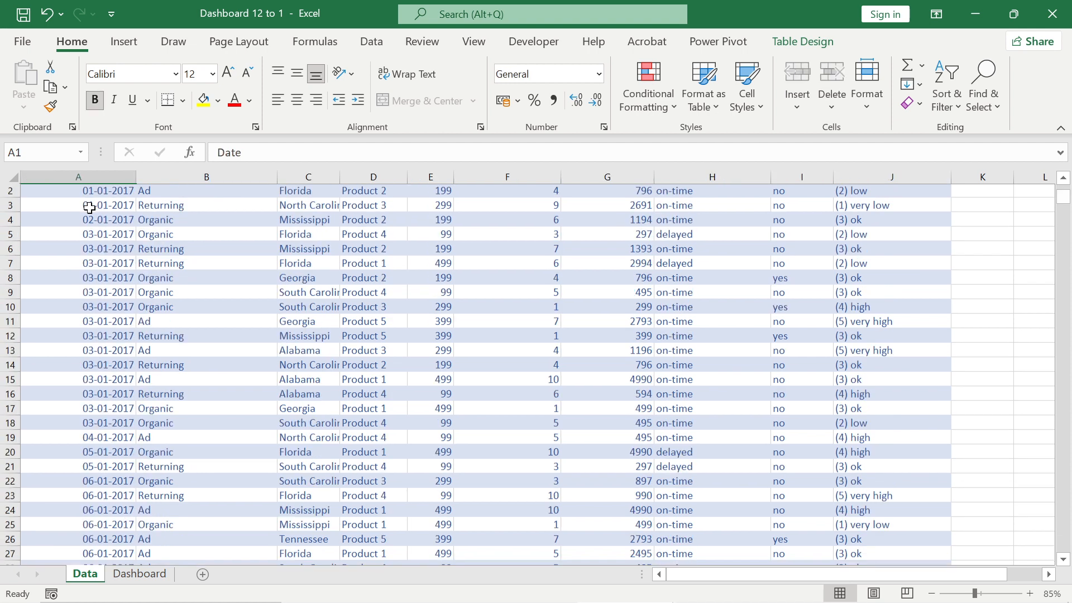
pyautogui.press('Down')
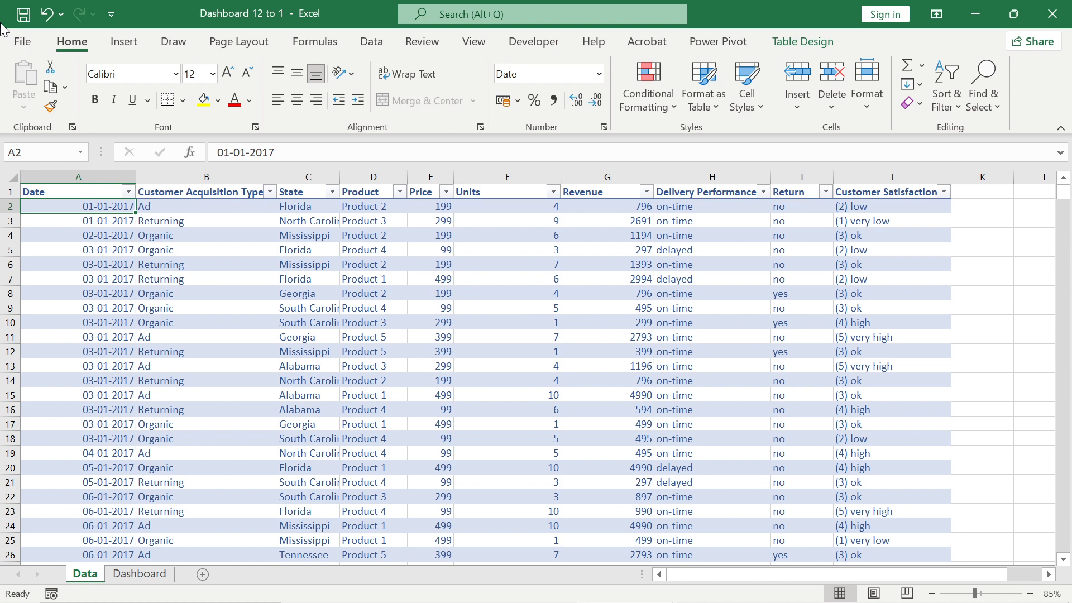
pyautogui.hotkey('ctrl', 'Down')
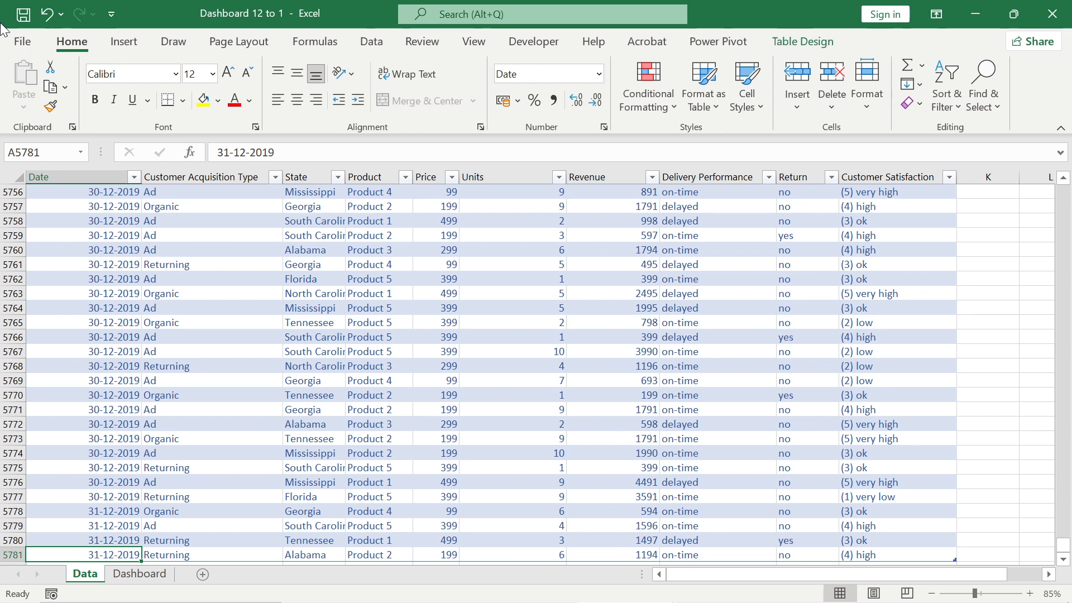
pyautogui.press('Up')
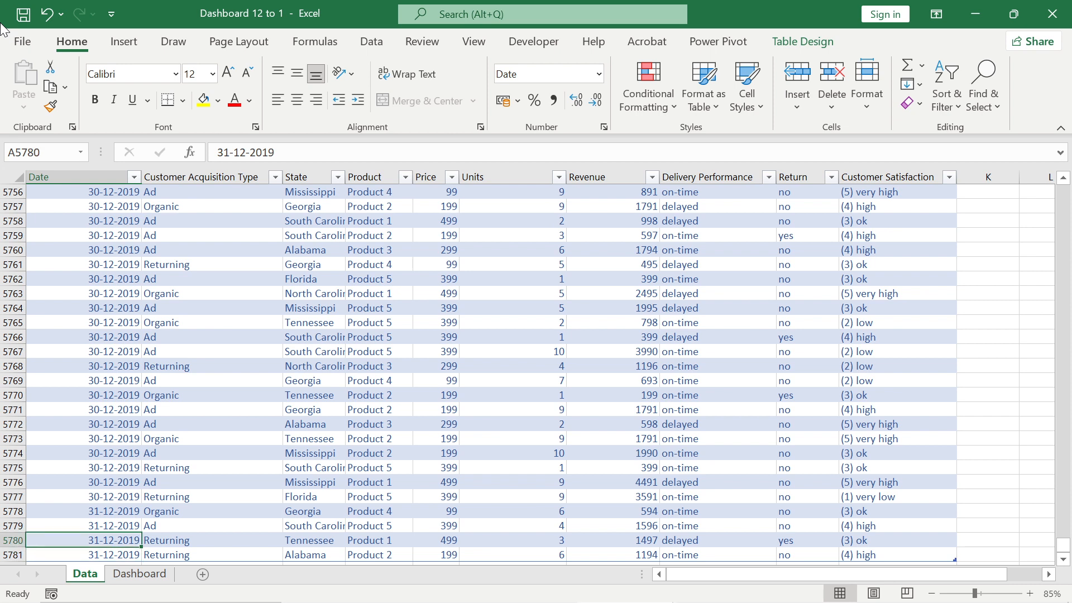
pyautogui.hotkey('ctrl', 'Home')
pyautogui.press('Down')
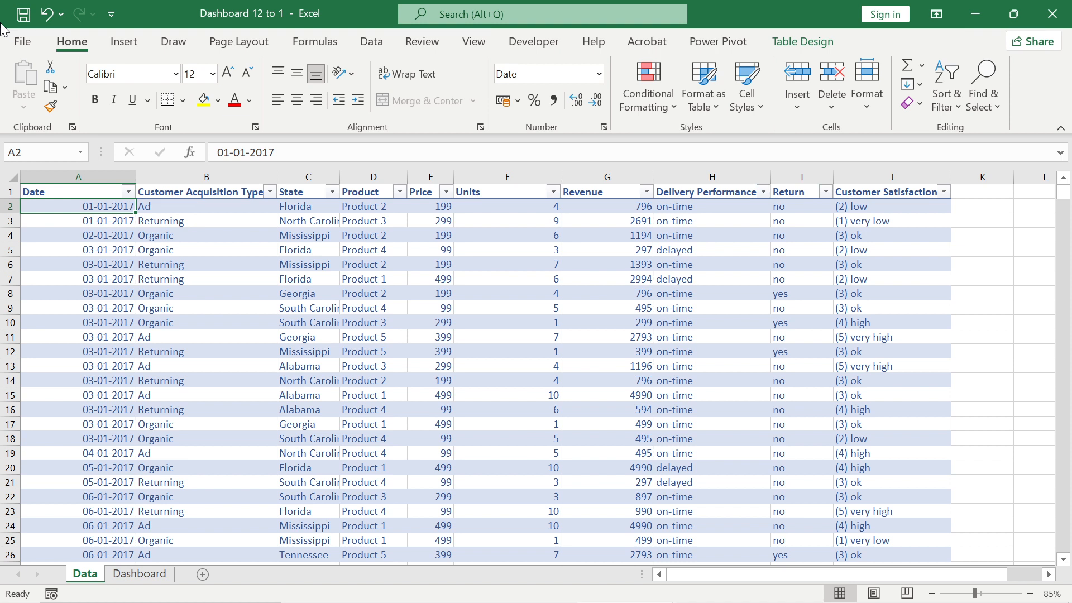
# - Examine the entries in the Customer Acquisition Type column, selecting cells B2 to B18
pyautogui.press('Right')
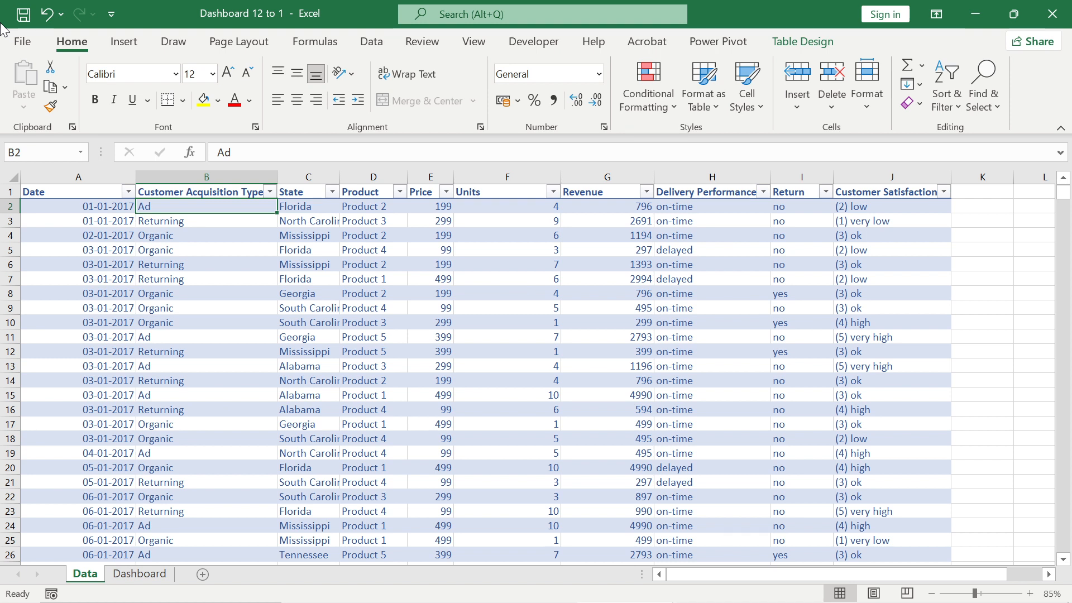
pyautogui.press('Right')
pyautogui.press('Right')
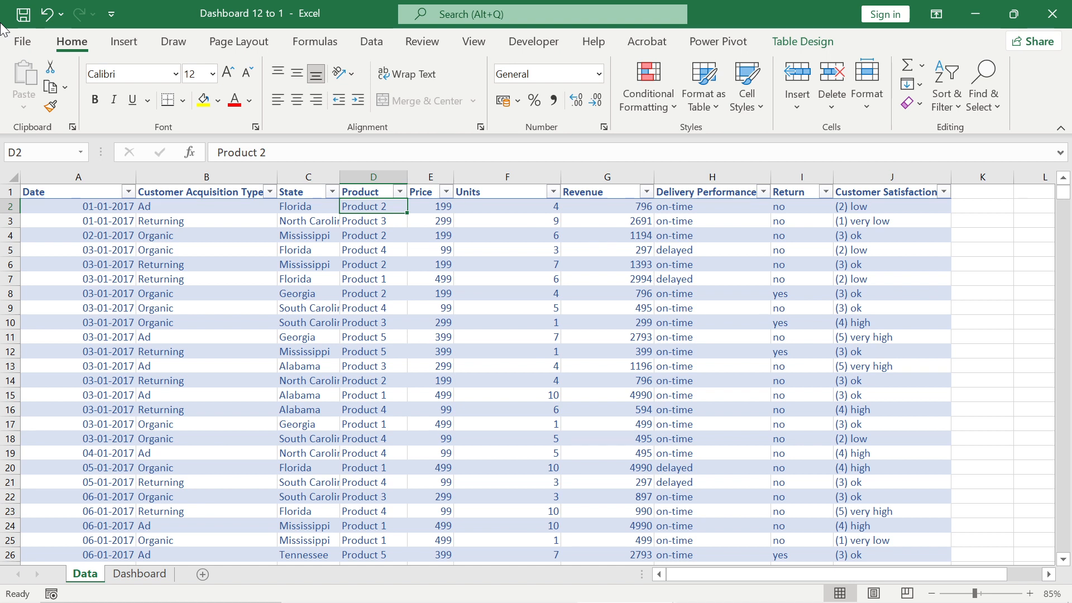
pyautogui.press('Left')
pyautogui.press('Left')
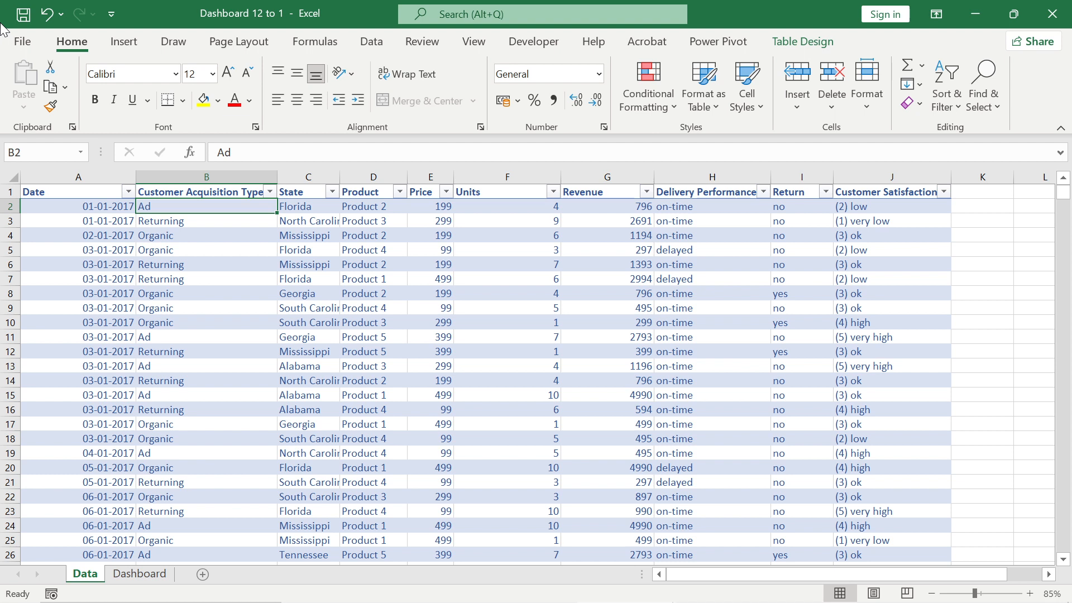
pyautogui.press('Down')
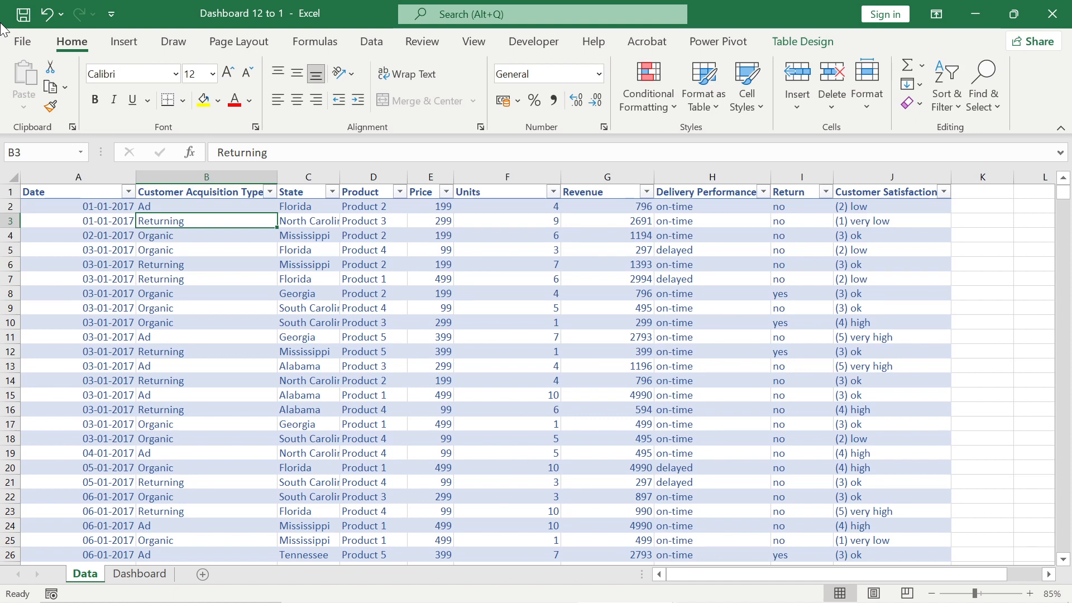
pyautogui.press('Down')
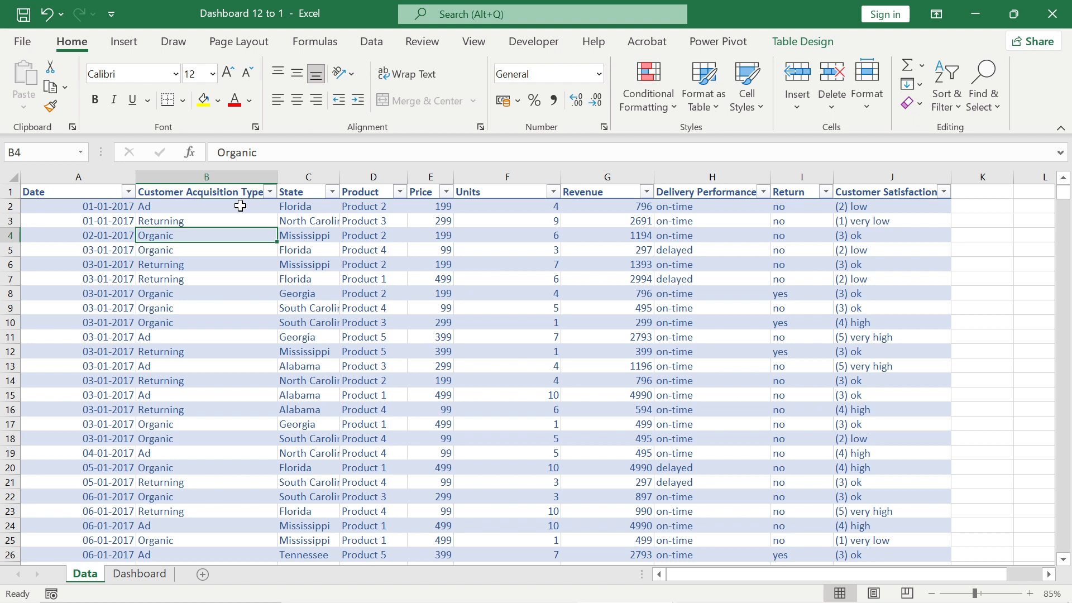
pyautogui.moveTo(174, 211); pyautogui.dragTo(178, 445)
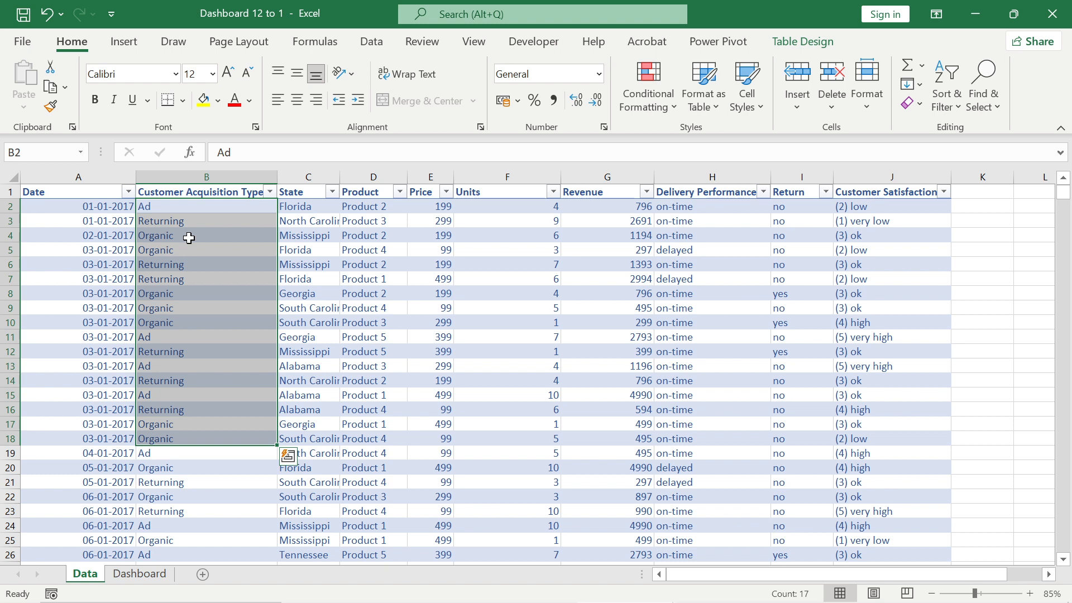
# - Examine the State column entries and compare them with the Sales Map sheet of the Dashboard 8 to 9 workbook
pyautogui.click(304, 195)
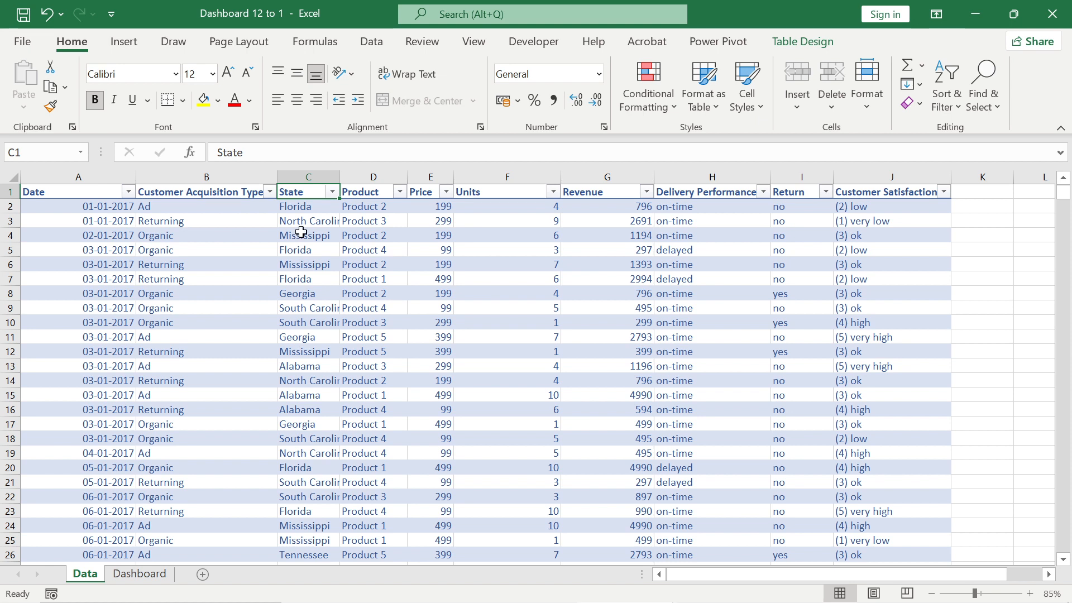
pyautogui.moveTo(296, 206); pyautogui.dragTo(302, 378)
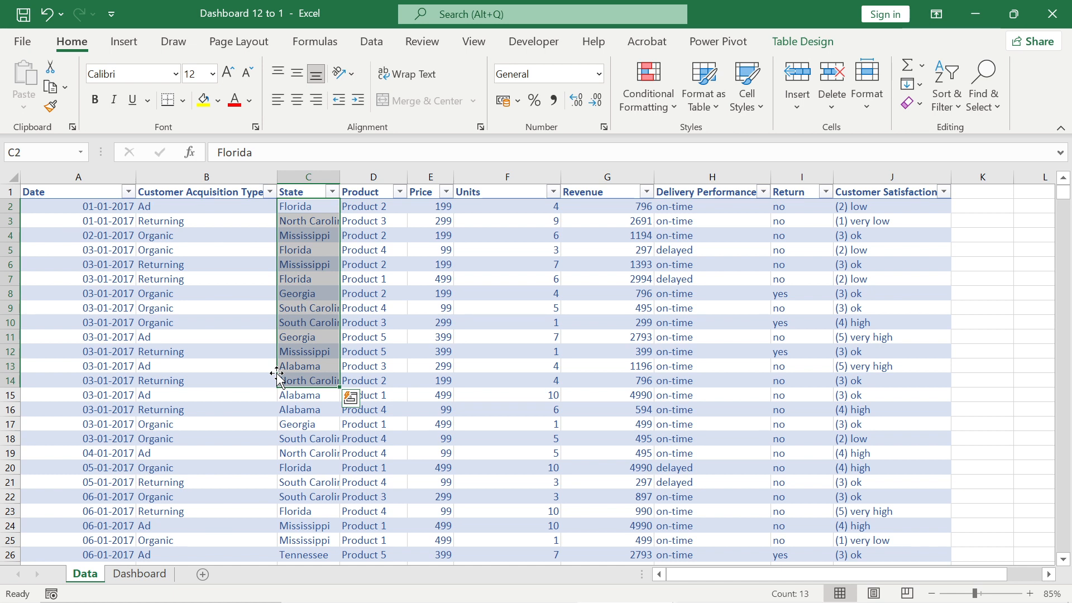
pyautogui.click(327, 209)
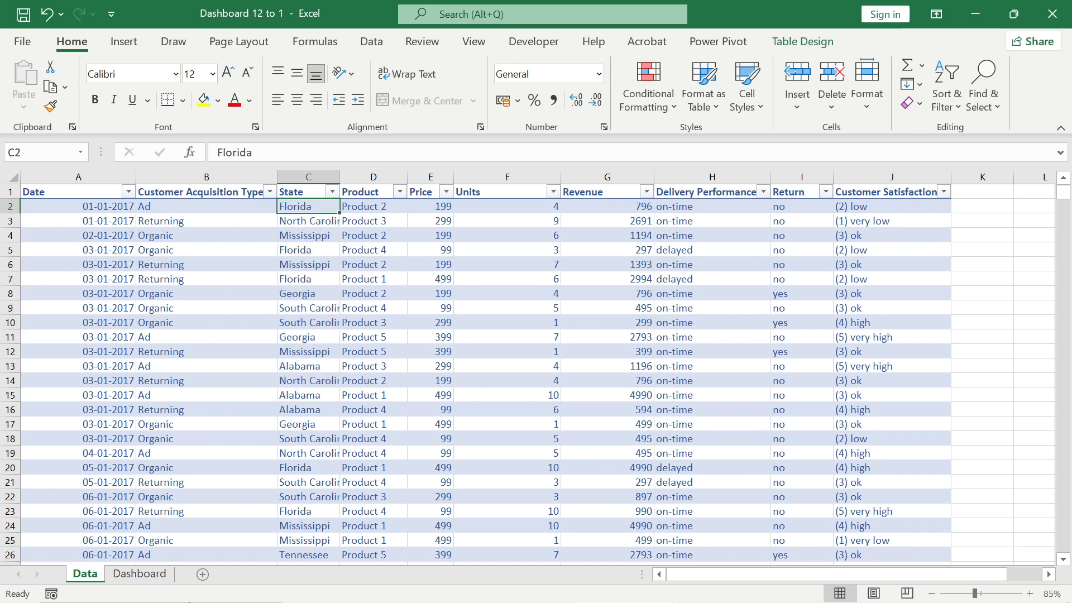
pyautogui.hotkey('alt', 'Tab')
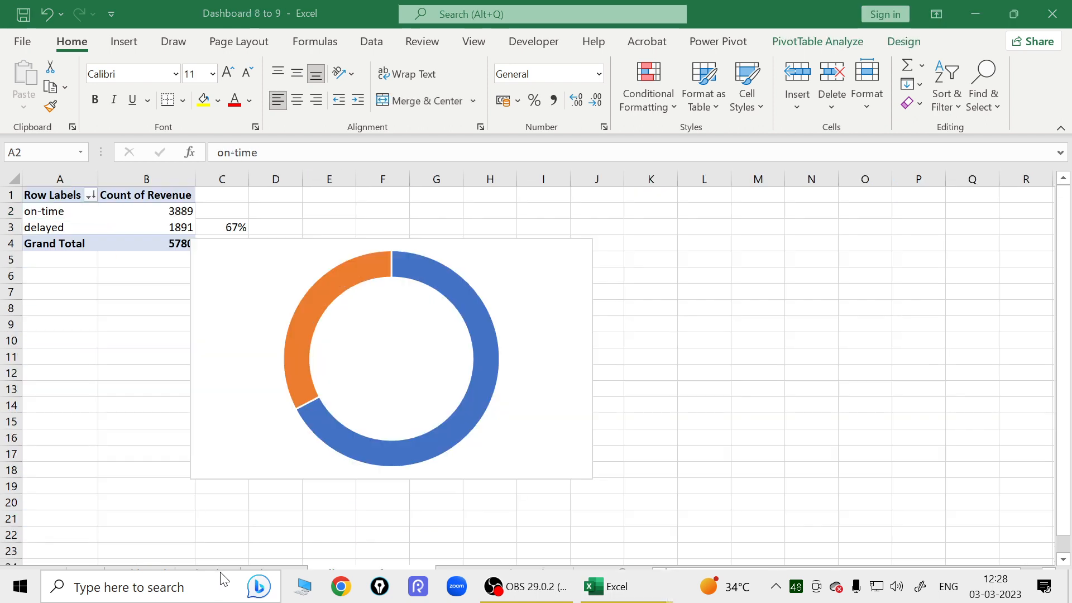
pyautogui.click(273, 574)
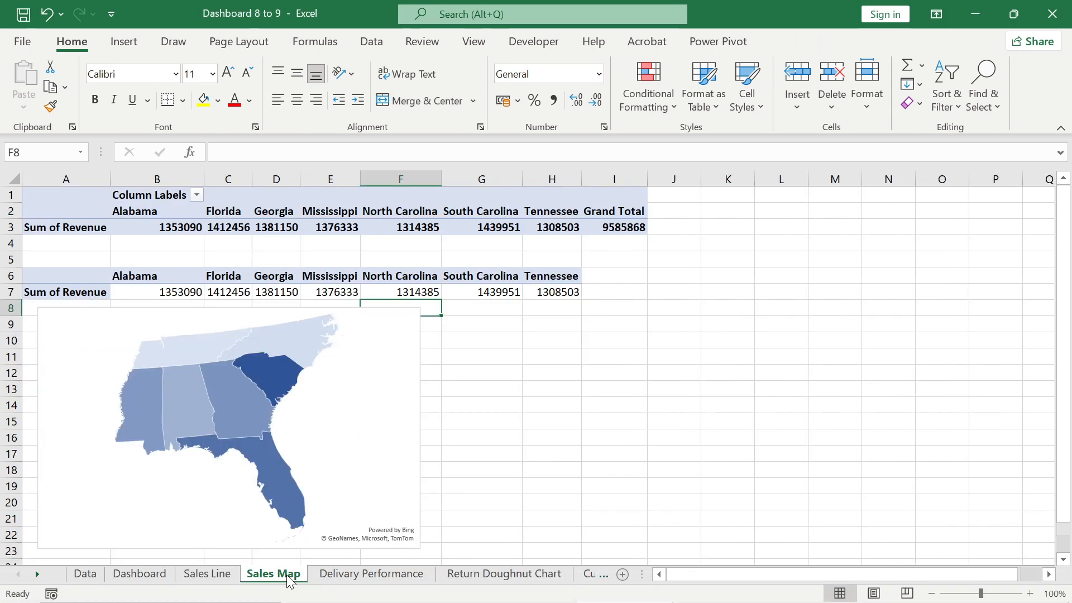
pyautogui.hotkey('alt', 'Tab')
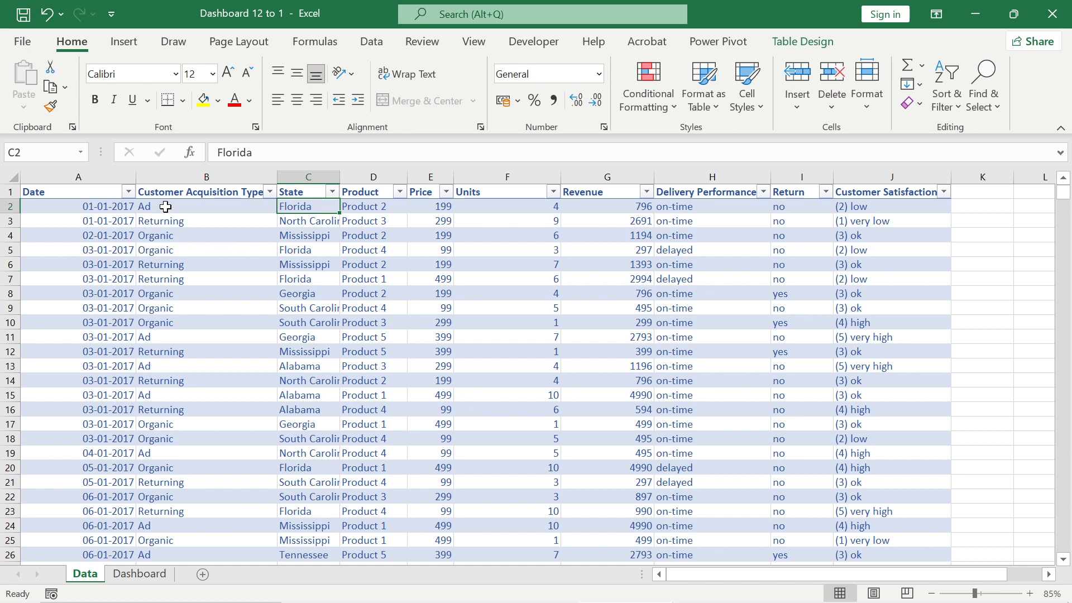
# - Examine the first entries of the Customer Acquisition Type, State and Product columns, ending with D2 to D11 selected
pyautogui.moveTo(165, 207); pyautogui.dragTo(163, 279)
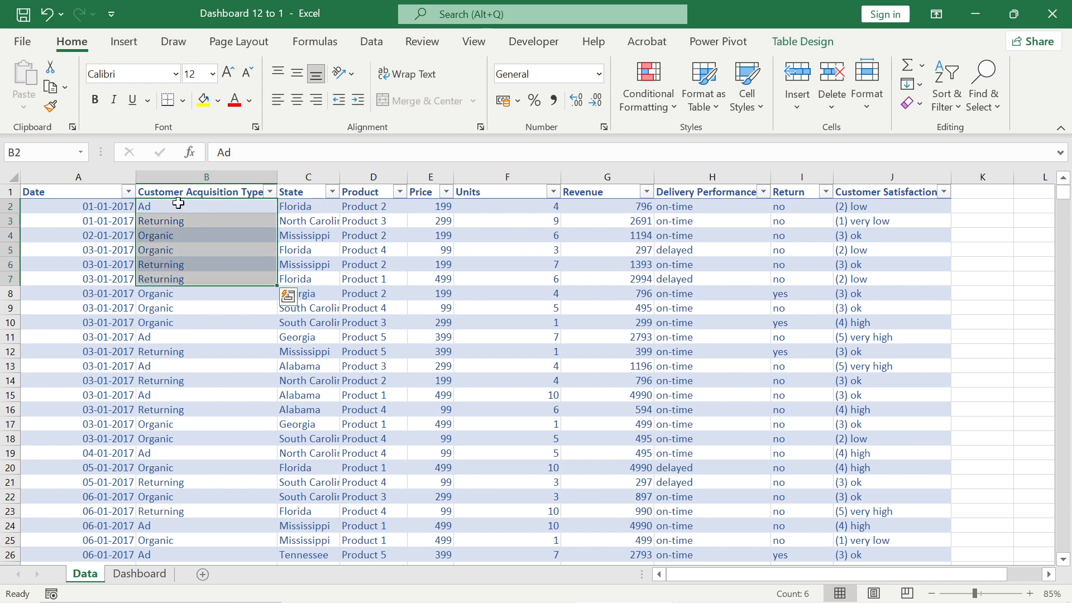
pyautogui.click(314, 208)
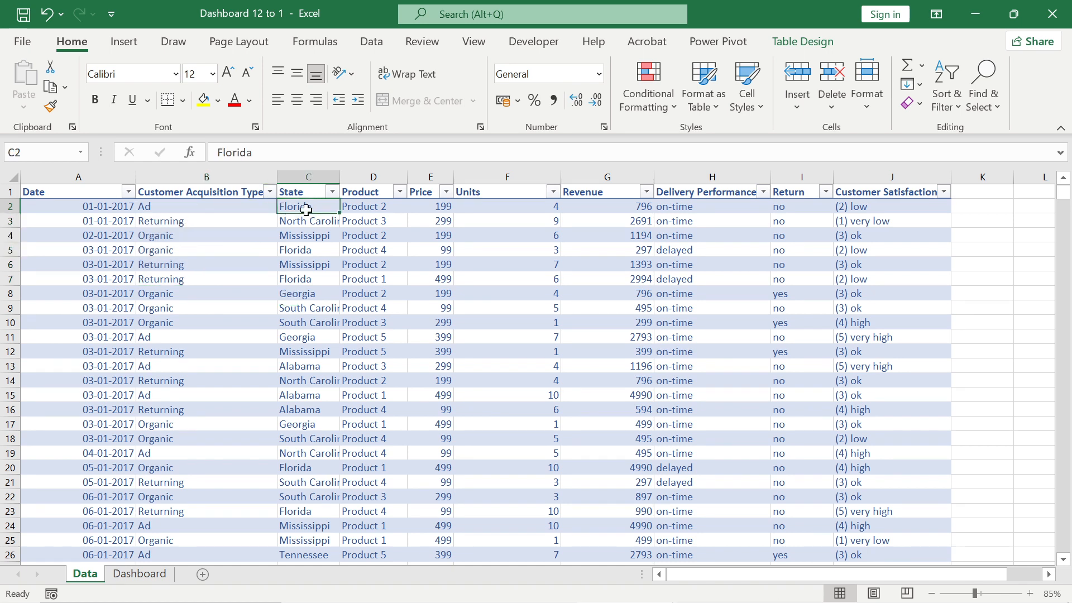
pyautogui.click(360, 203)
pyautogui.moveTo(360, 203); pyautogui.dragTo(364, 337)
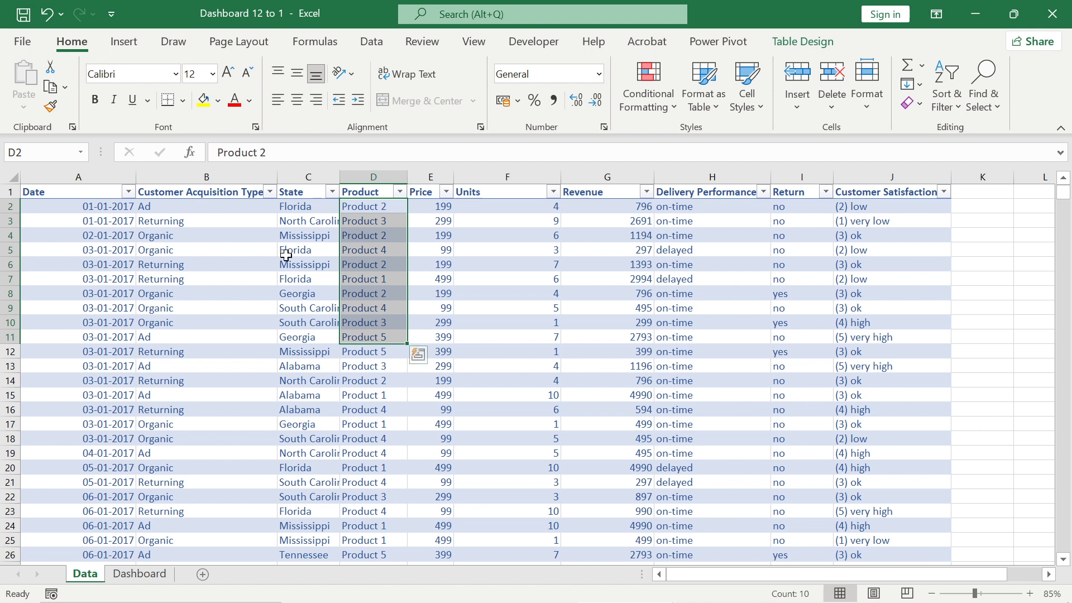
# - Examine how the first record's Price and Units relate to its Revenue, finishing on cell G2
pyautogui.click(433, 208)
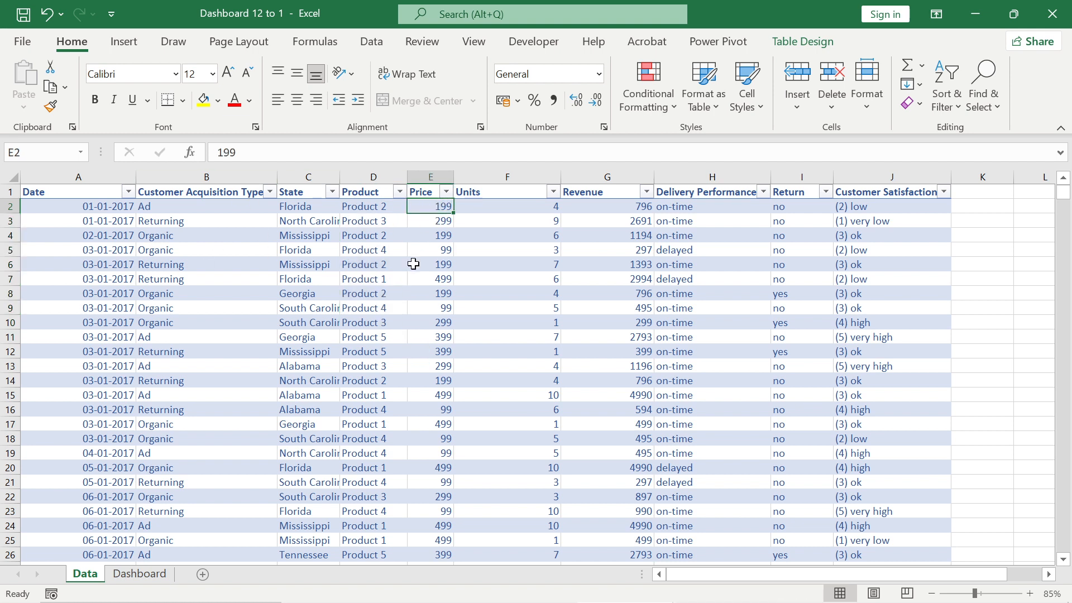
pyautogui.click(533, 209)
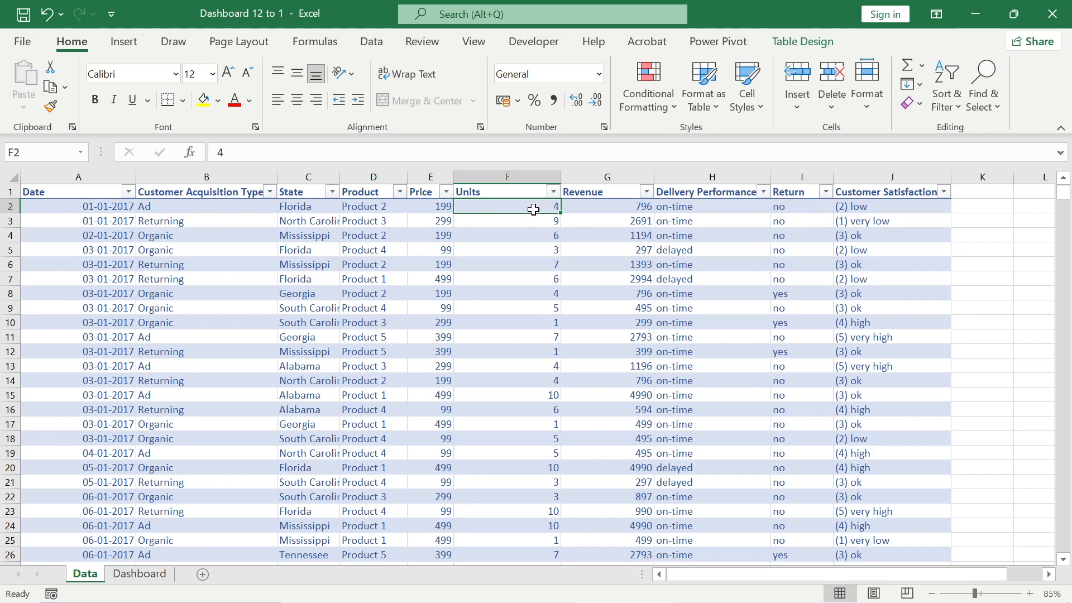
pyautogui.click(592, 208)
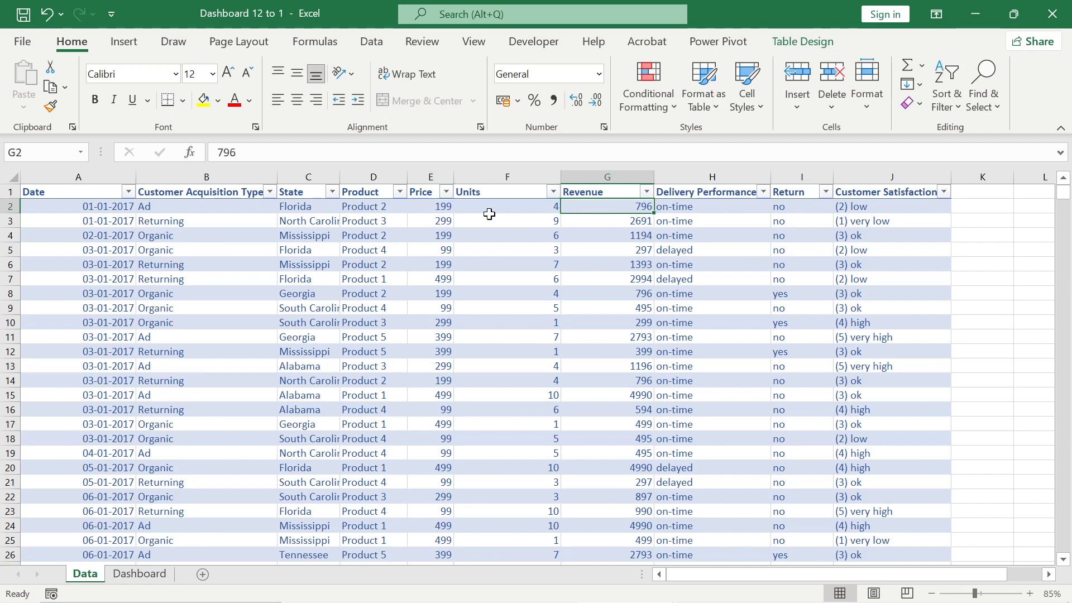
pyautogui.moveTo(423, 211); pyautogui.dragTo(492, 211)
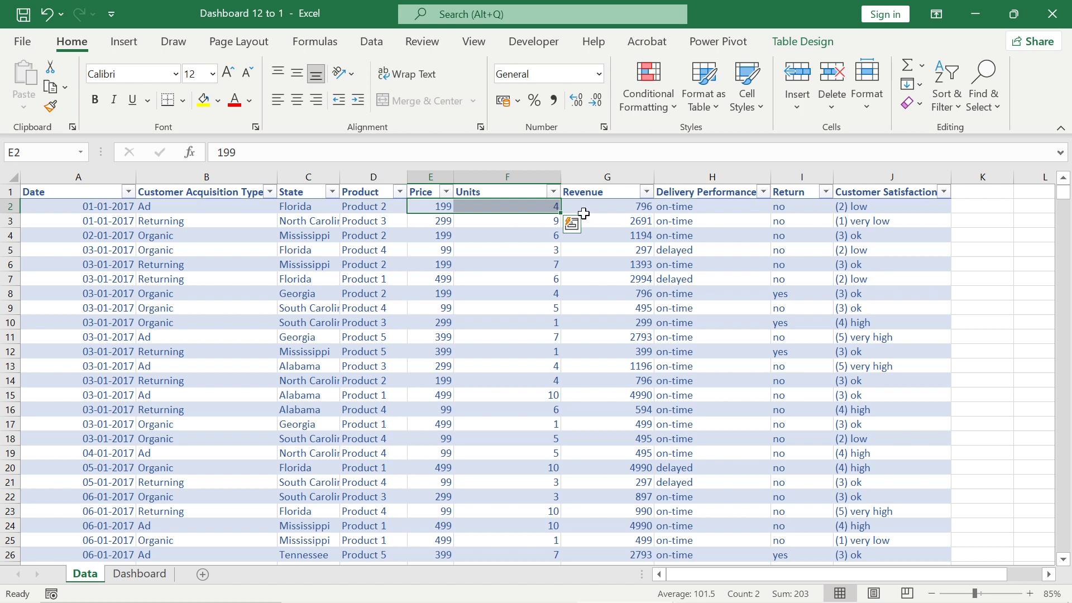
pyautogui.click(609, 208)
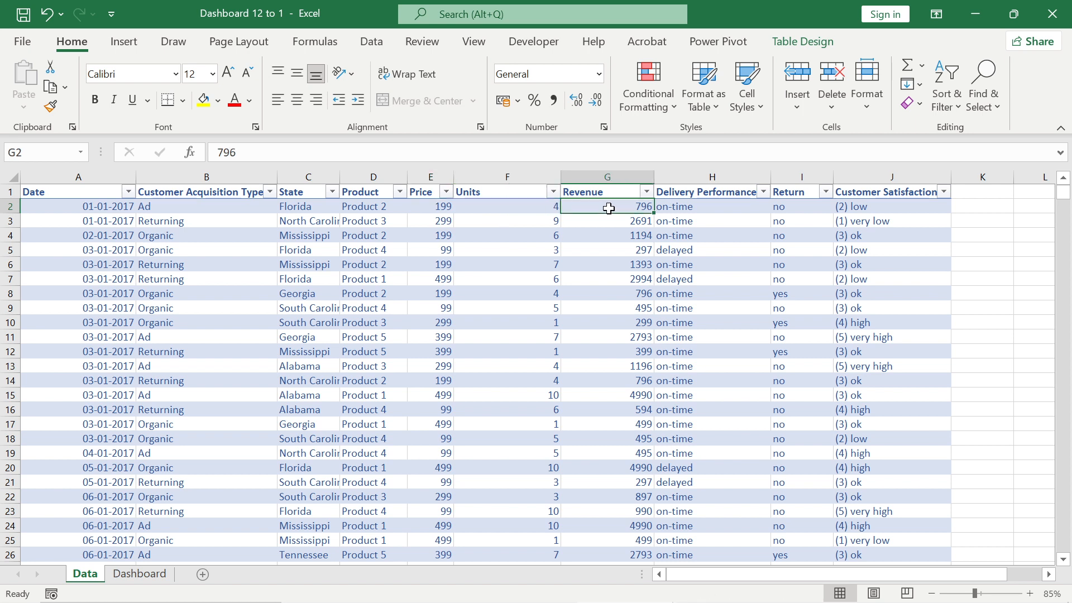
# - Examine the Delivery Performance and Return entries, including a delayed delivery in H7 and a returned order in I8
pyautogui.click(674, 206)
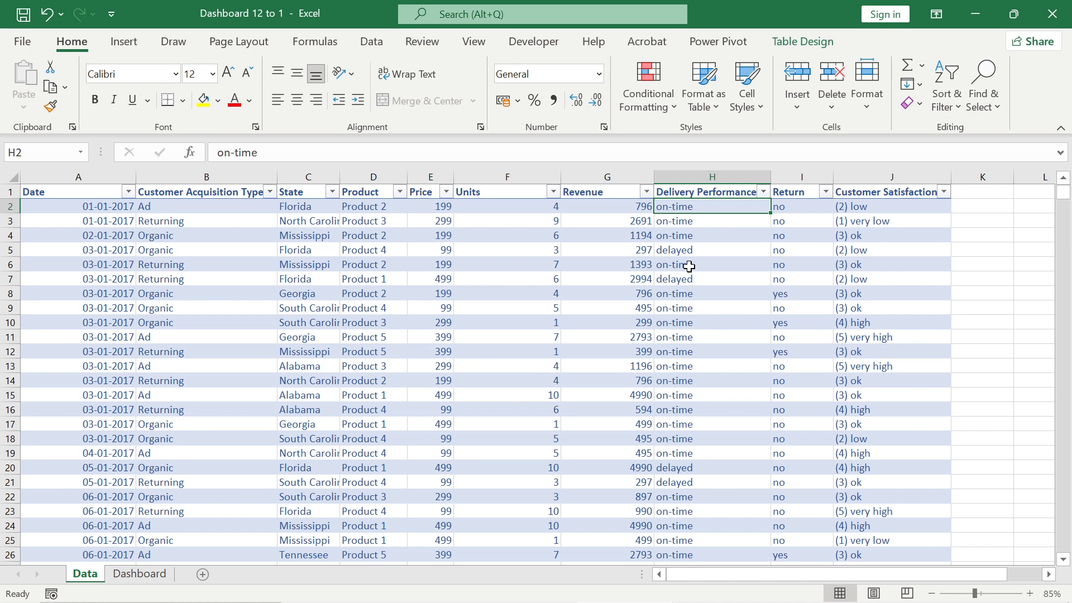
pyautogui.click(679, 282)
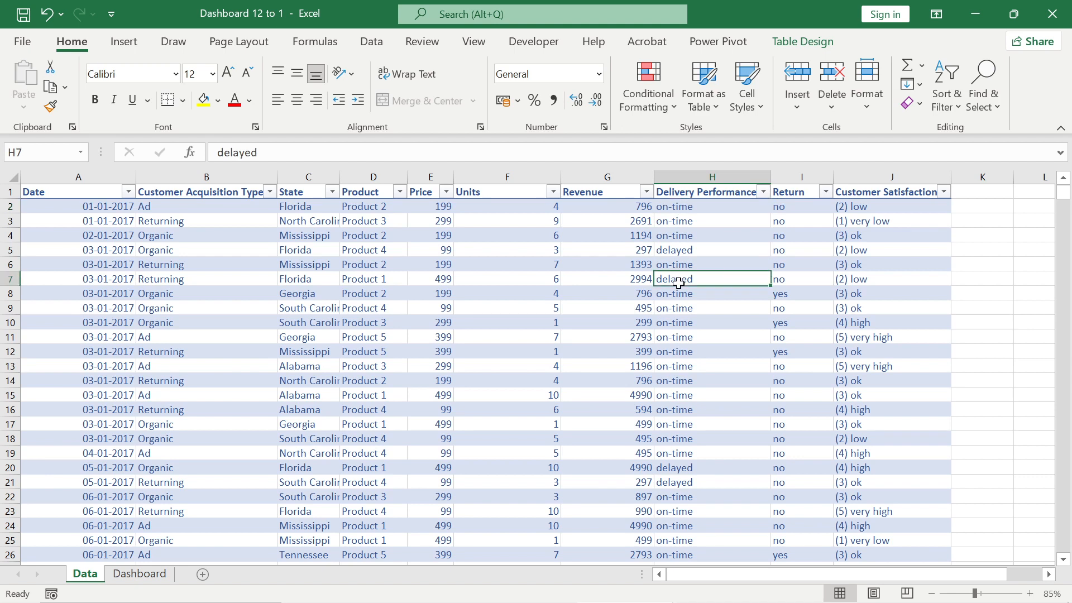
pyautogui.click(793, 210)
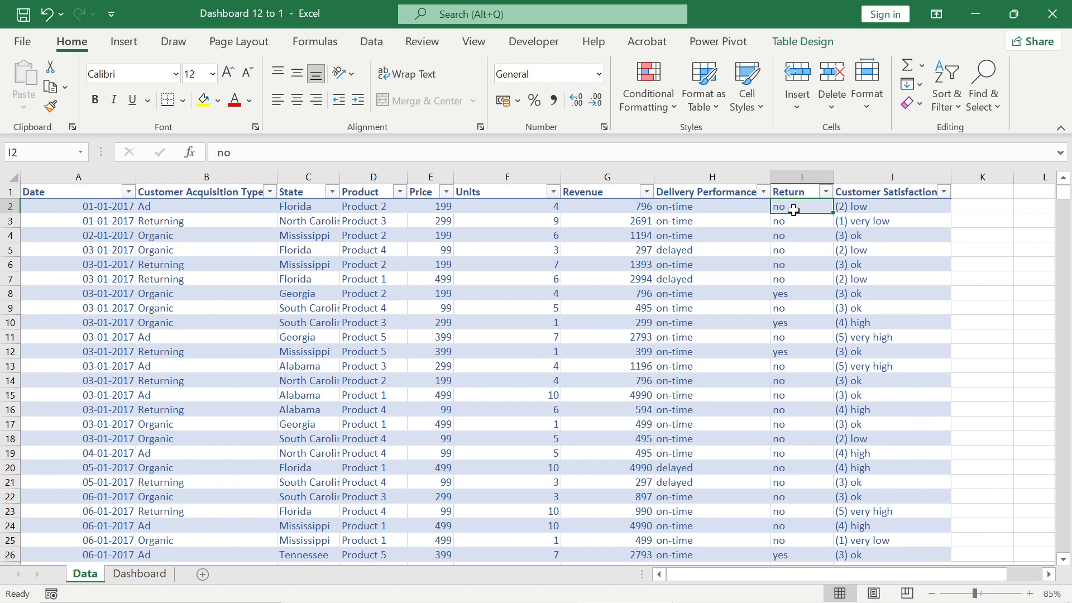
pyautogui.moveTo(793, 209); pyautogui.dragTo(797, 282)
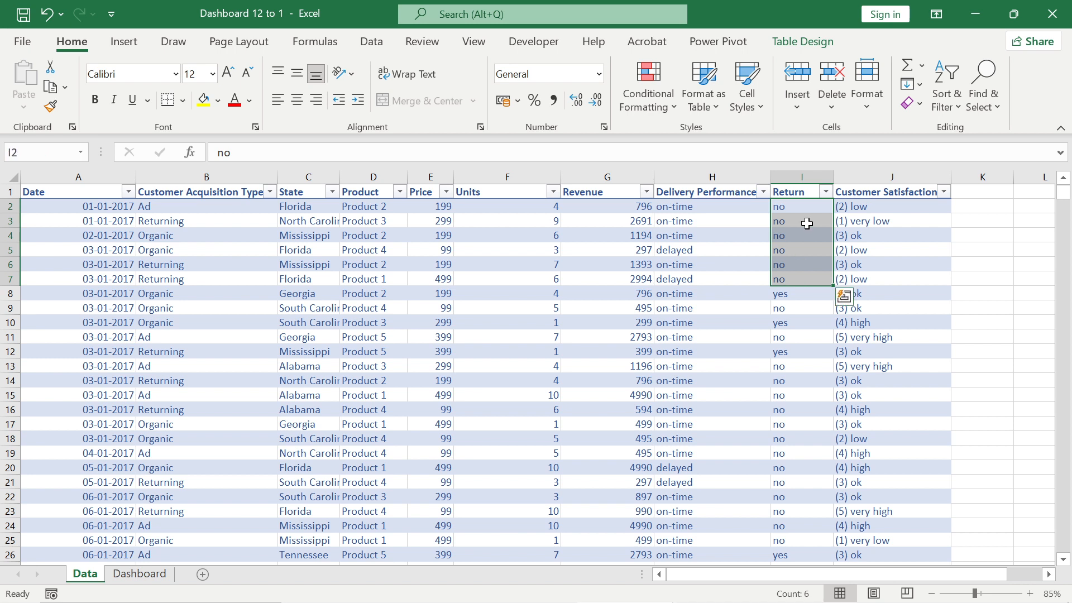
pyautogui.click(799, 298)
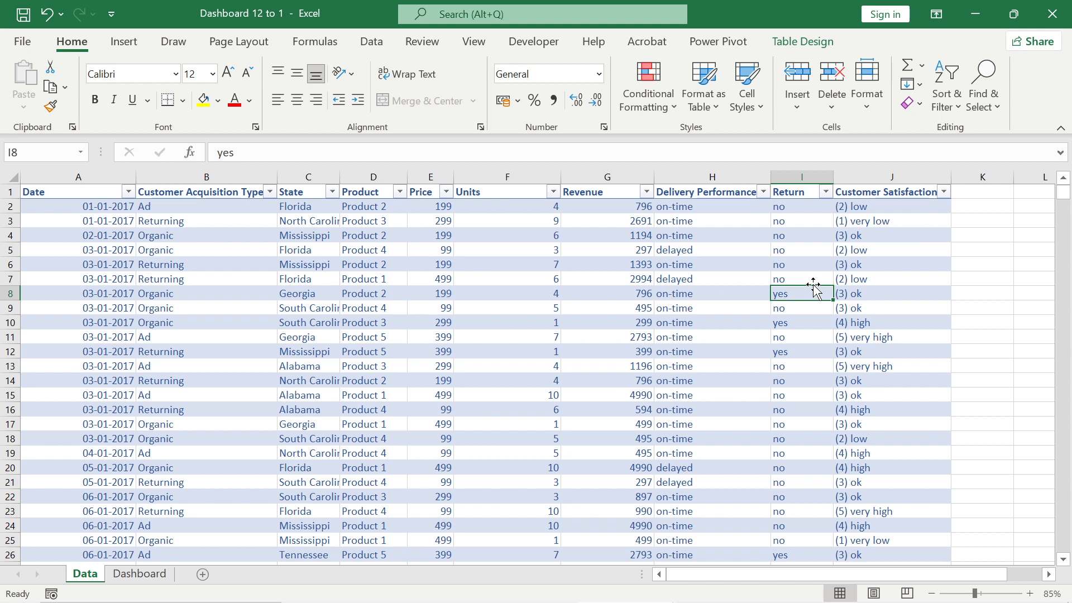
# - Examine Customer Satisfaction entries J2 to J13 alongside the preceding columns in A3 to I13, finishing on cell A2
pyautogui.click(894, 207)
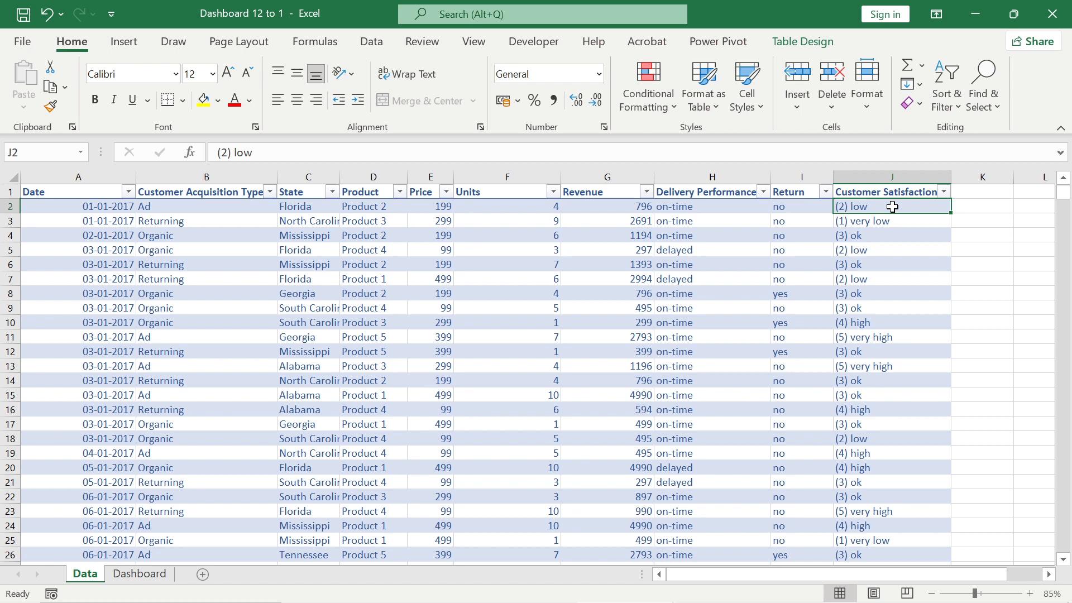
pyautogui.moveTo(892, 207); pyautogui.dragTo(863, 364)
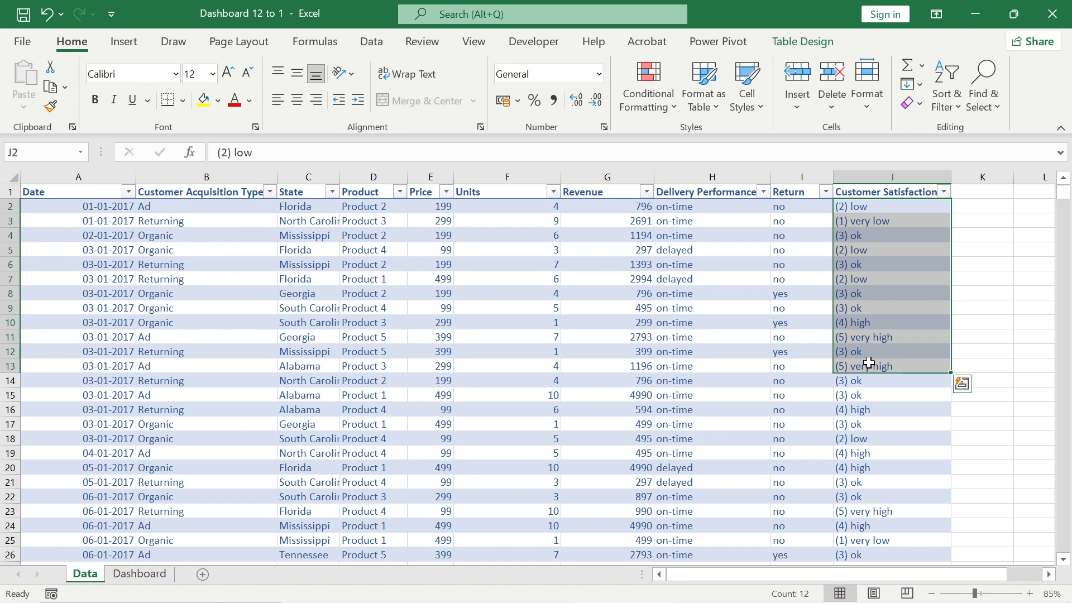
pyautogui.moveTo(82, 222); pyautogui.dragTo(820, 366)
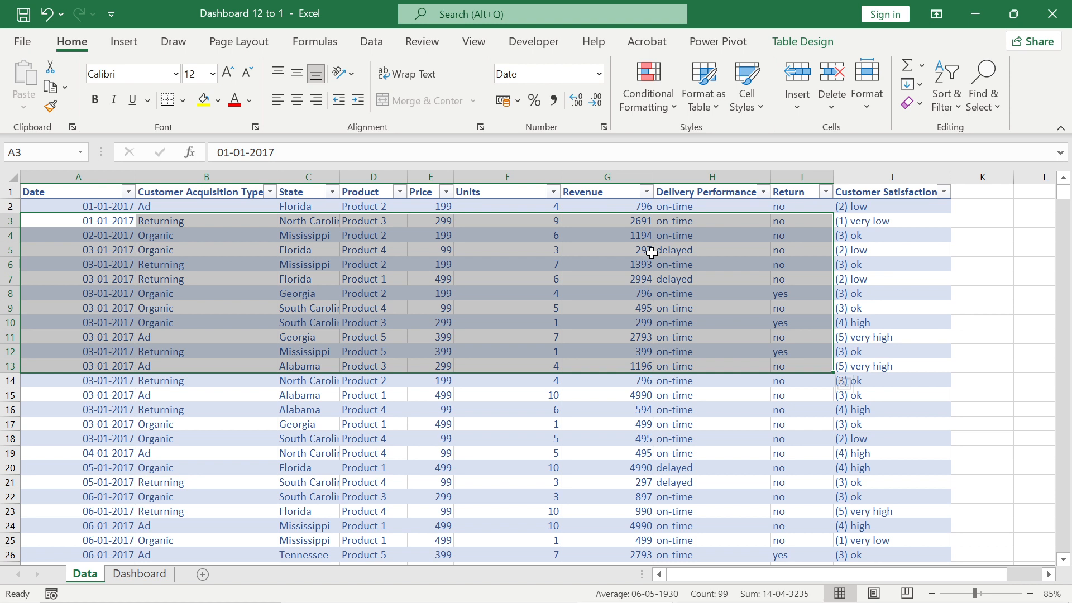
pyautogui.click(83, 206)
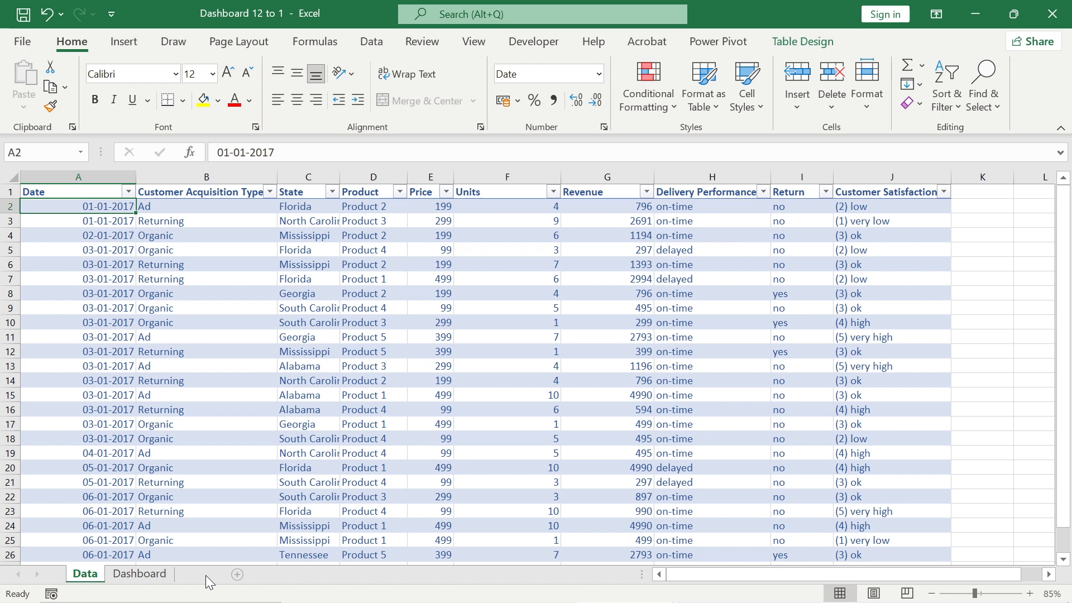
# - Add a new worksheet and consult the Sales Line sheet of the Dashboard 8 to 9 workbook as the model for it
pyautogui.click(203, 575)
pyautogui.moveTo(135, 584); pyautogui.dragTo(233, 578)
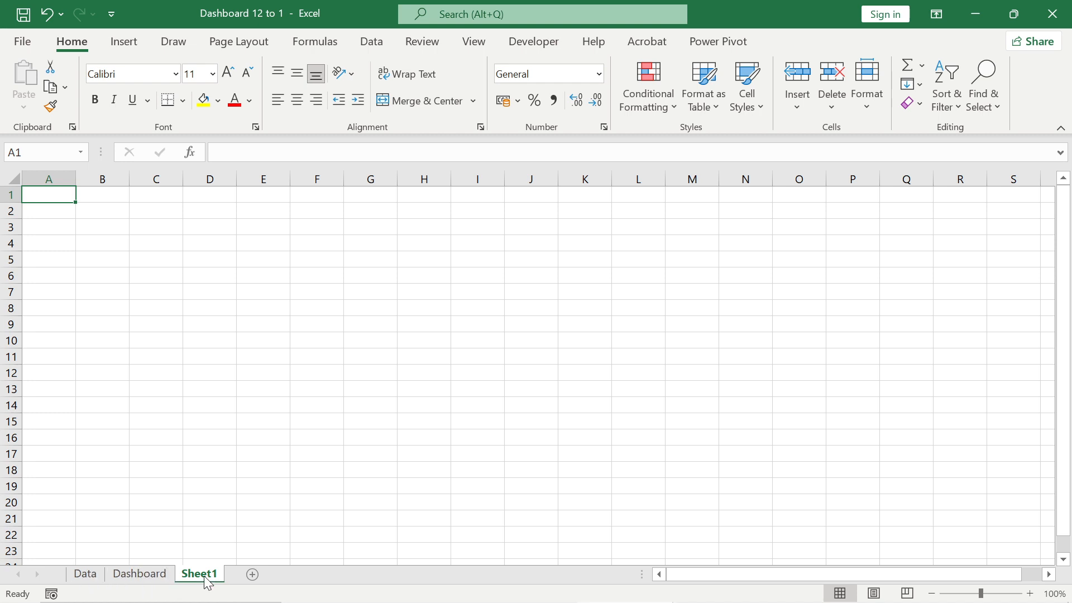
pyautogui.hotkey('alt', 'Tab')
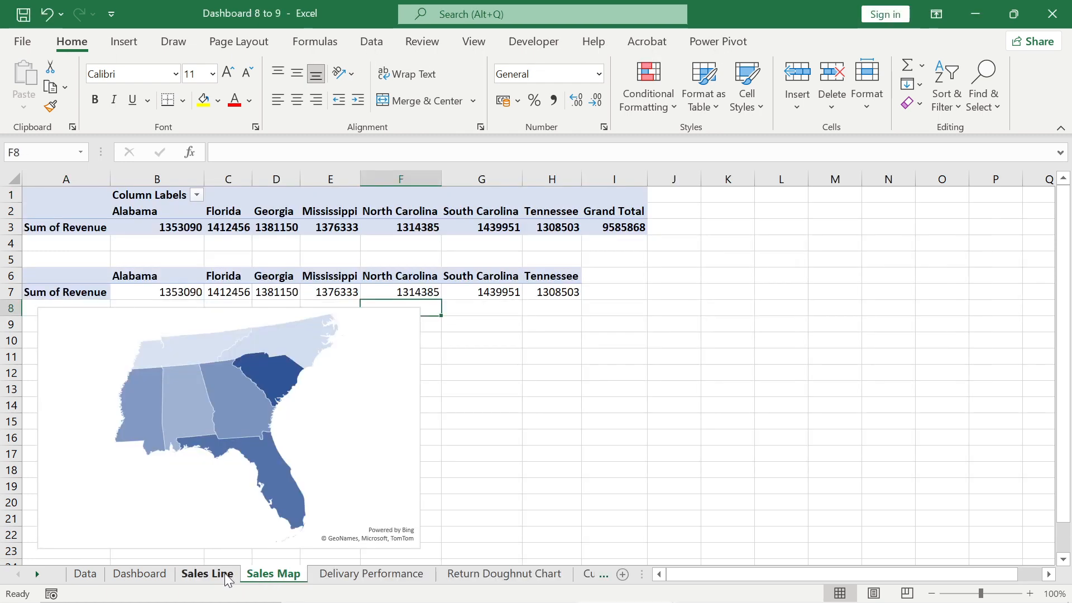
pyautogui.click(228, 576)
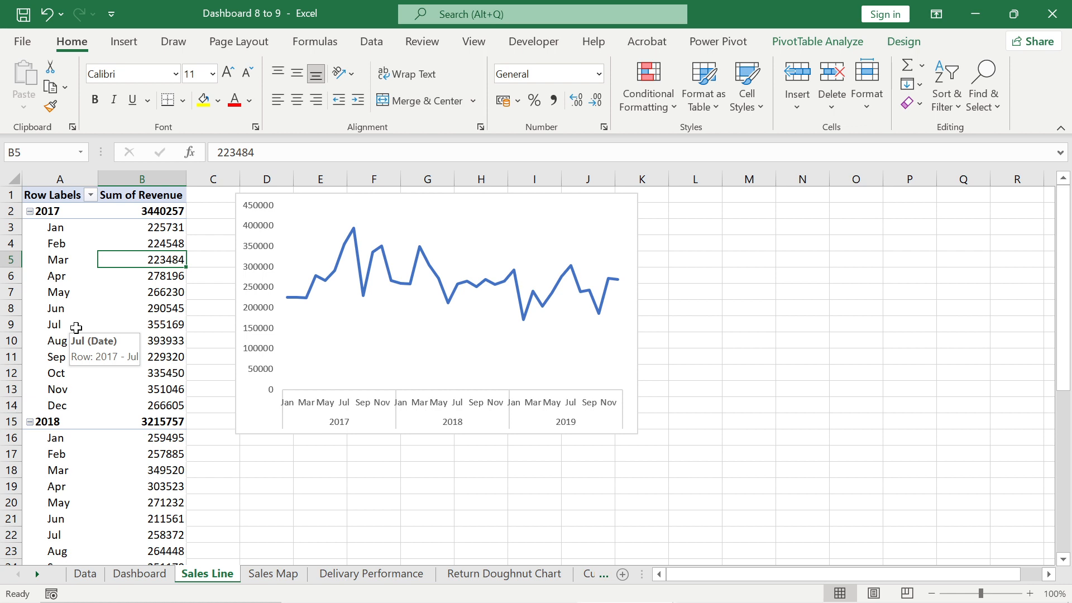
pyautogui.hotkey('alt', 'Tab')
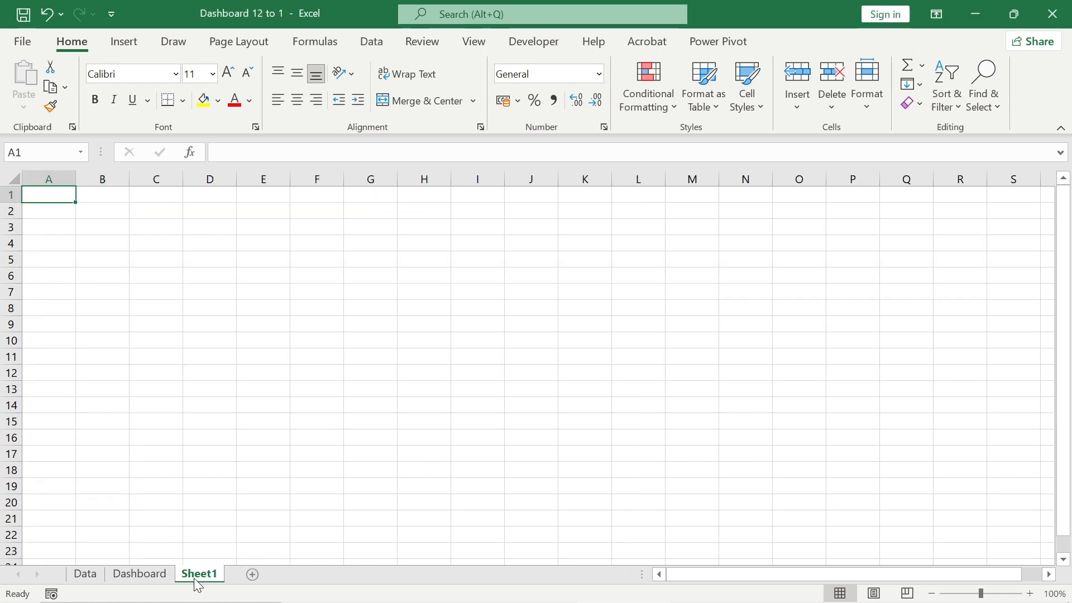
# - Rename the new worksheet in the Dashboard 12 to 1 workbook as Sales Line
pyautogui.rightClick(194, 579)
pyautogui.click(237, 388)
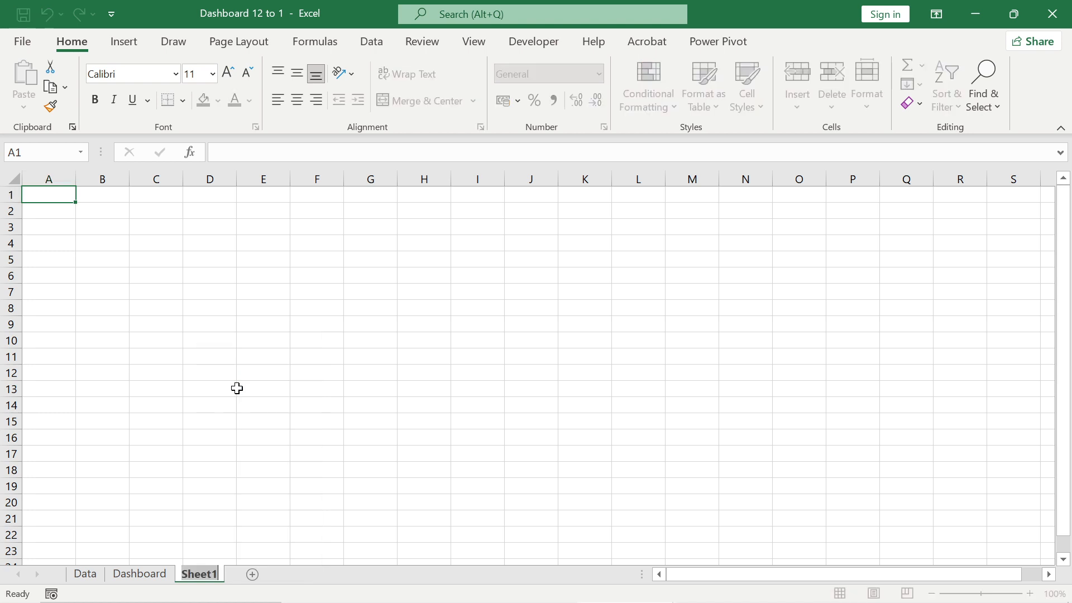
pyautogui.write('Sa')
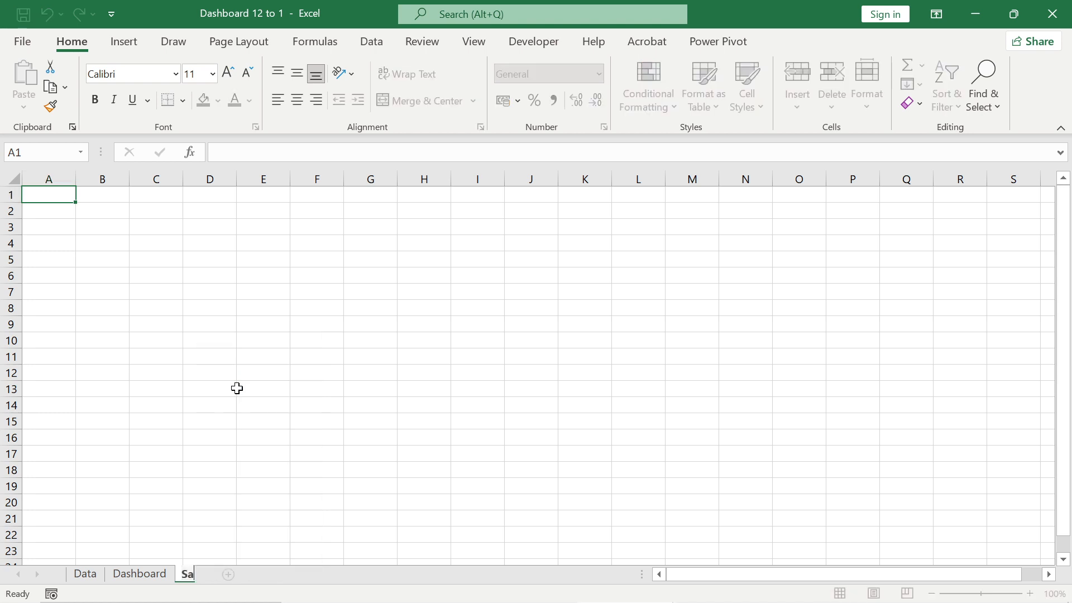
pyautogui.write('les Line')
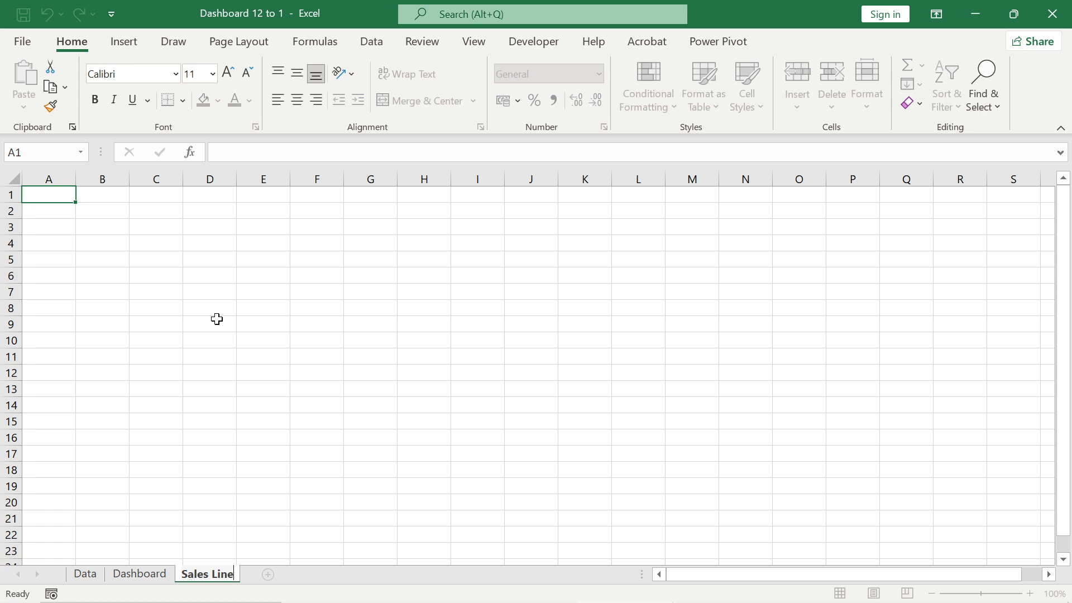
# - Look up the name of the source table on the Data sheet
pyautogui.click(86, 575)
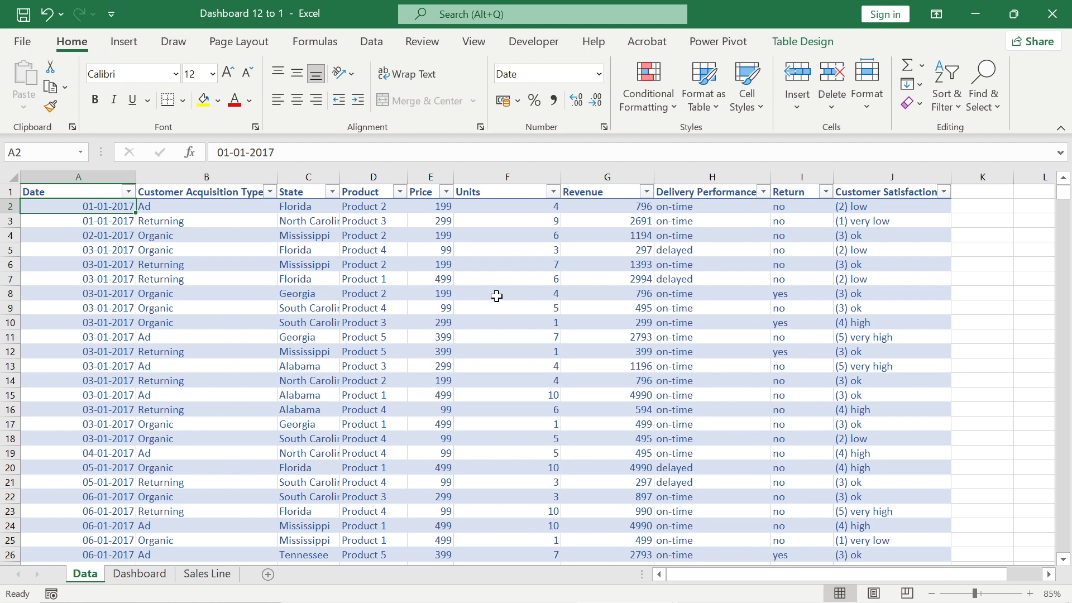
pyautogui.click(811, 42)
pyautogui.click(8, 88)
pyautogui.hotkey('ctrl', 'a')
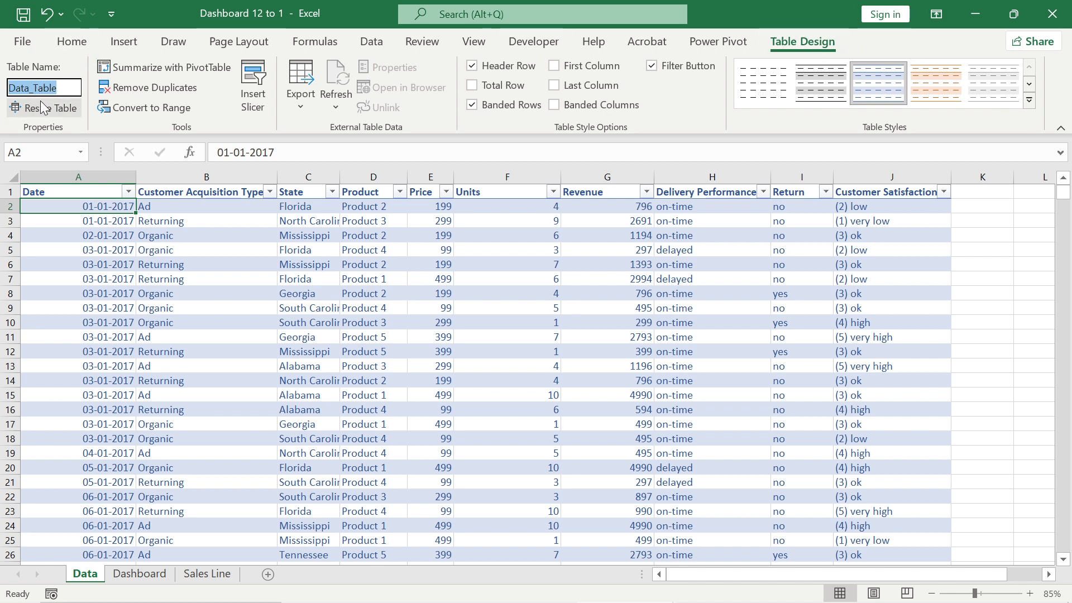
pyautogui.click(200, 578)
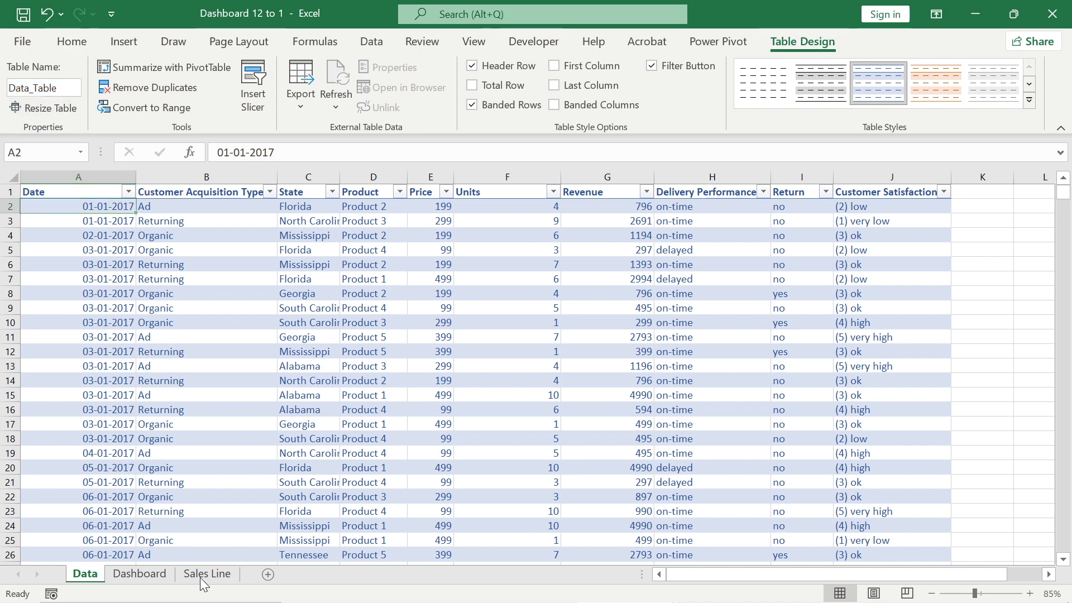
# - Insert a PivotTable based on Data_Table at cell A1 of the existing Sales Line sheet
pyautogui.click(201, 580)
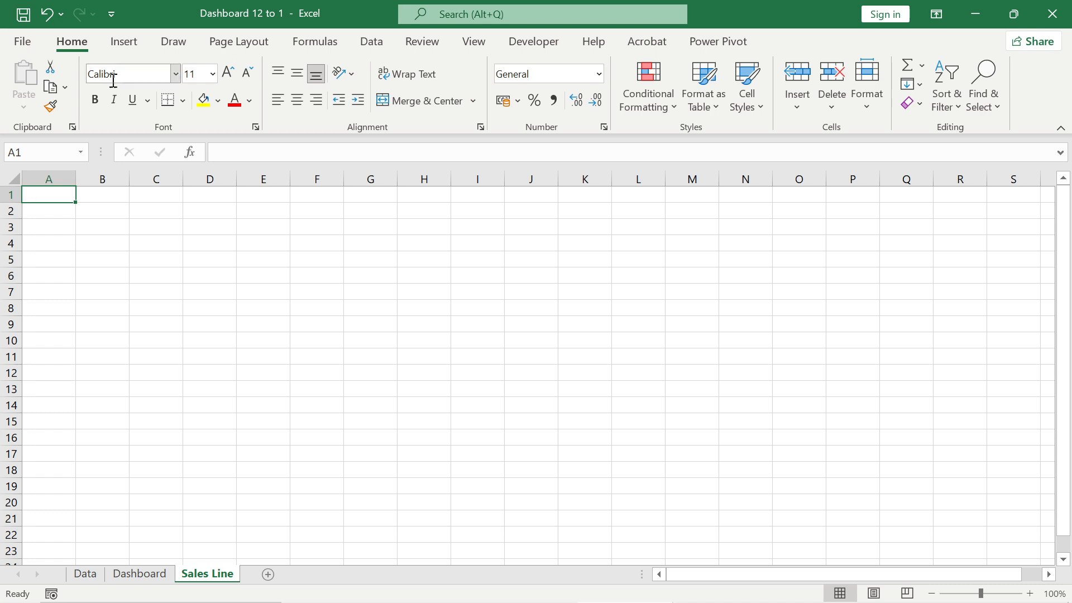
pyautogui.click(125, 42)
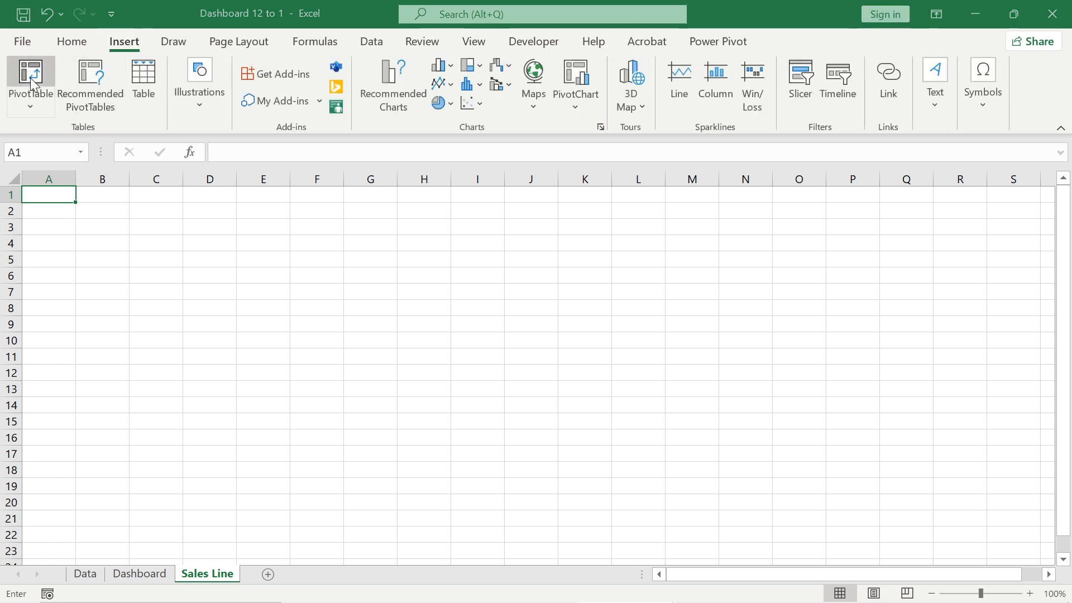
pyautogui.click(30, 78)
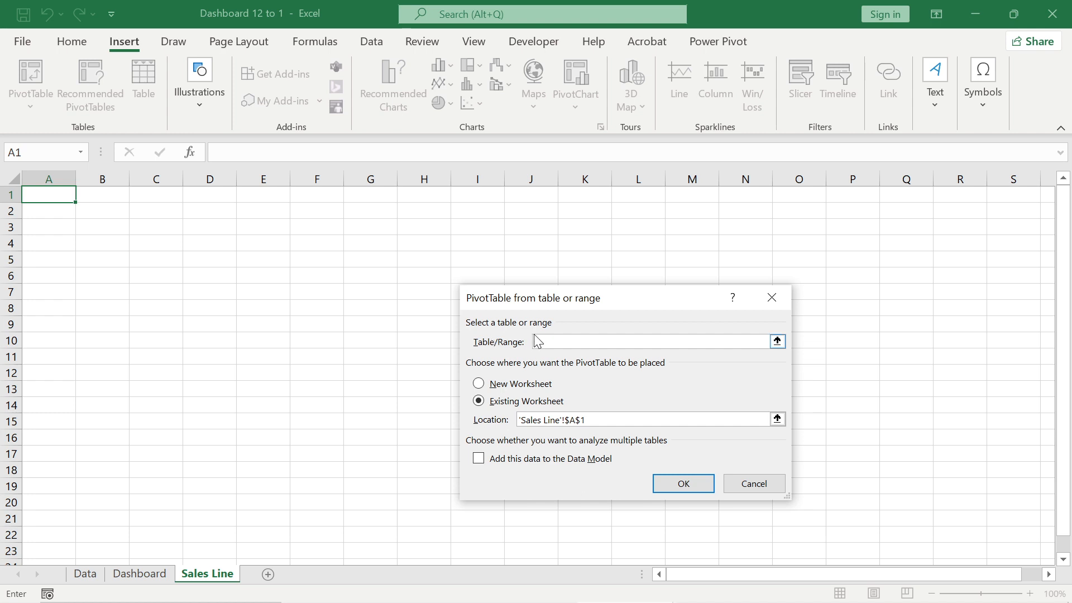
pyautogui.write('Data_Table')
pyautogui.press('Return')
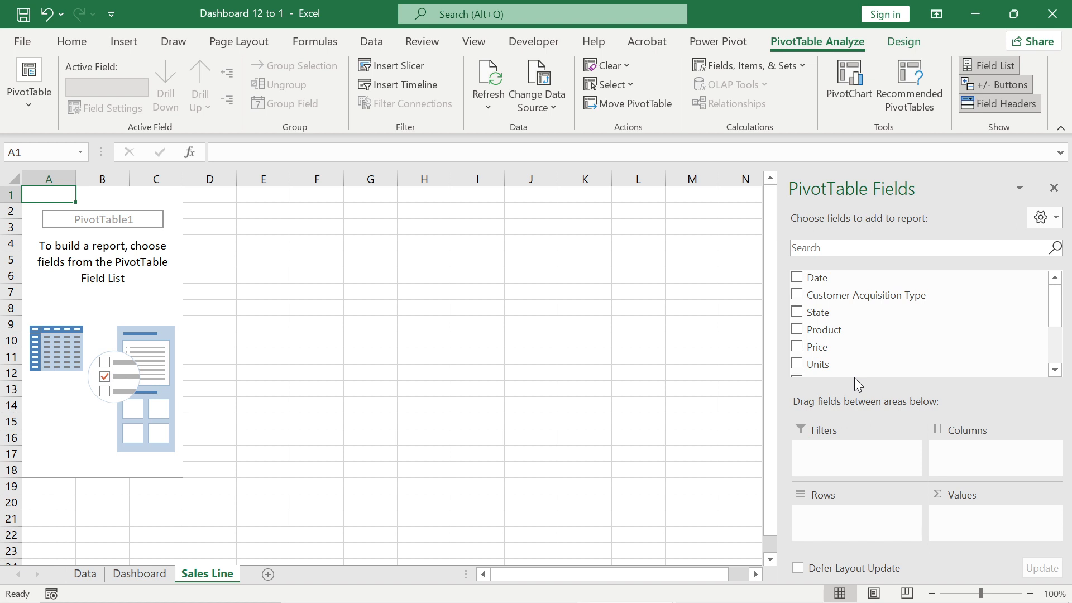
# - Add Date to the PivotTable's rows and Revenue to its values, and enlarge the field areas section
pyautogui.moveTo(821, 277); pyautogui.dragTo(847, 520)
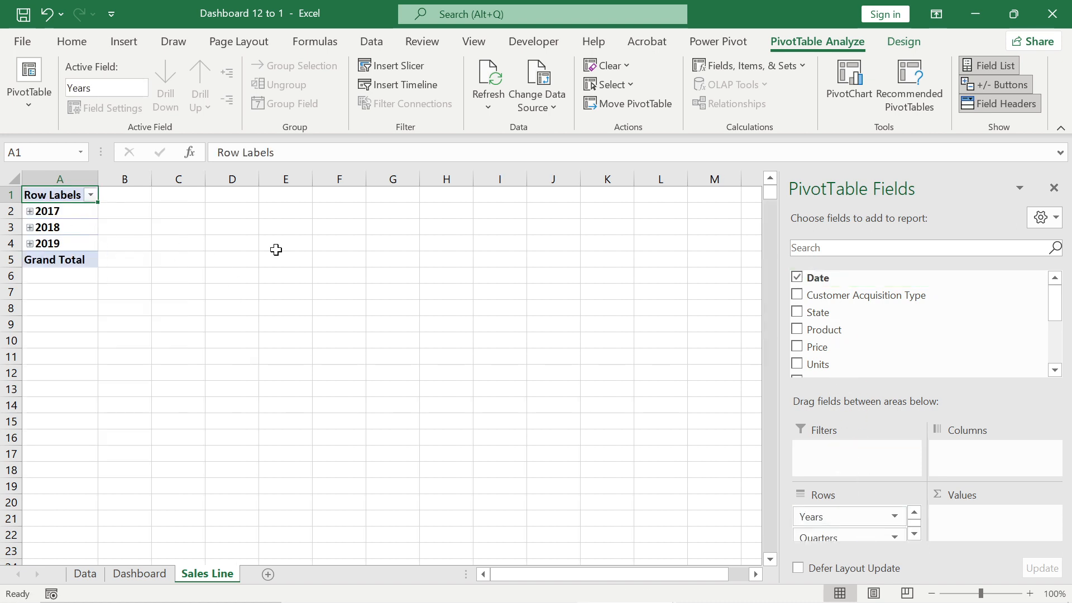
pyautogui.click(1056, 371)
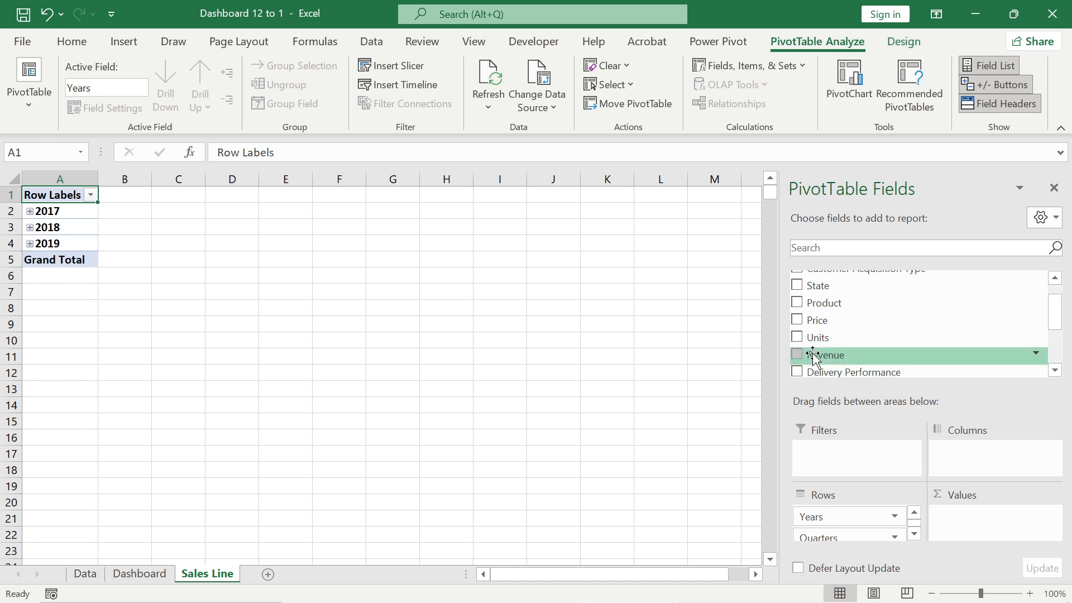
pyautogui.moveTo(814, 357); pyautogui.dragTo(1007, 522)
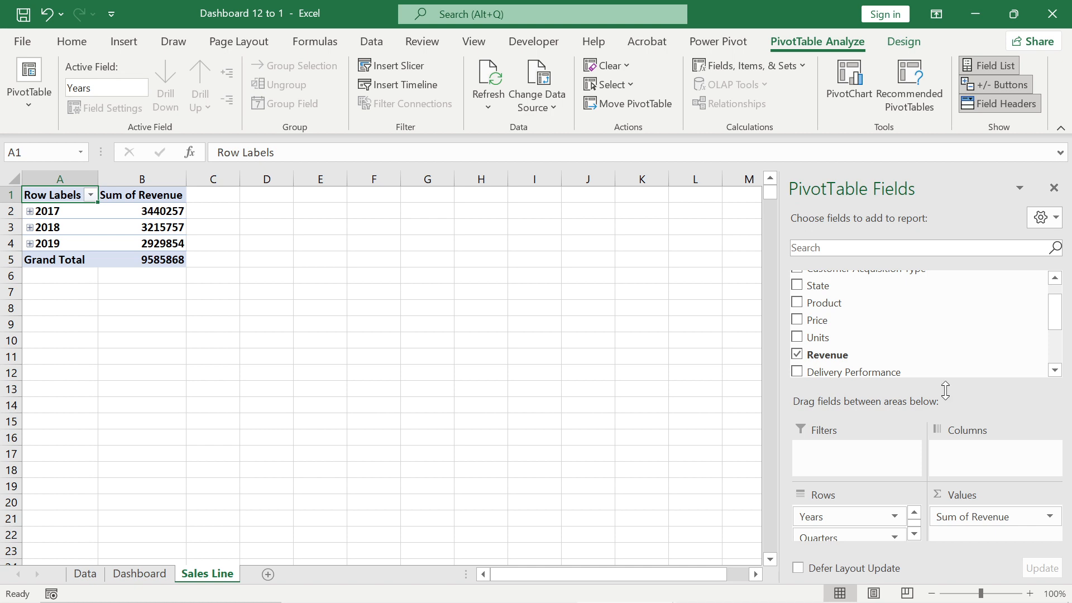
pyautogui.moveTo(948, 394); pyautogui.dragTo(940, 356)
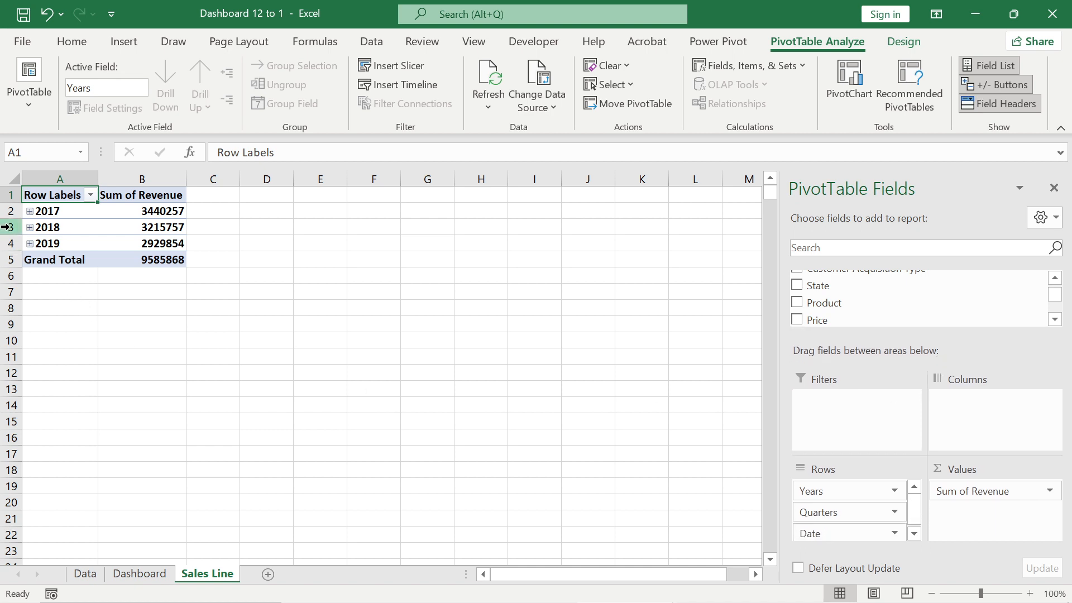
# - Expand 2017 and its Qtr1 group in the revenue PivotTable to show the monthly rows
pyautogui.click(29, 212)
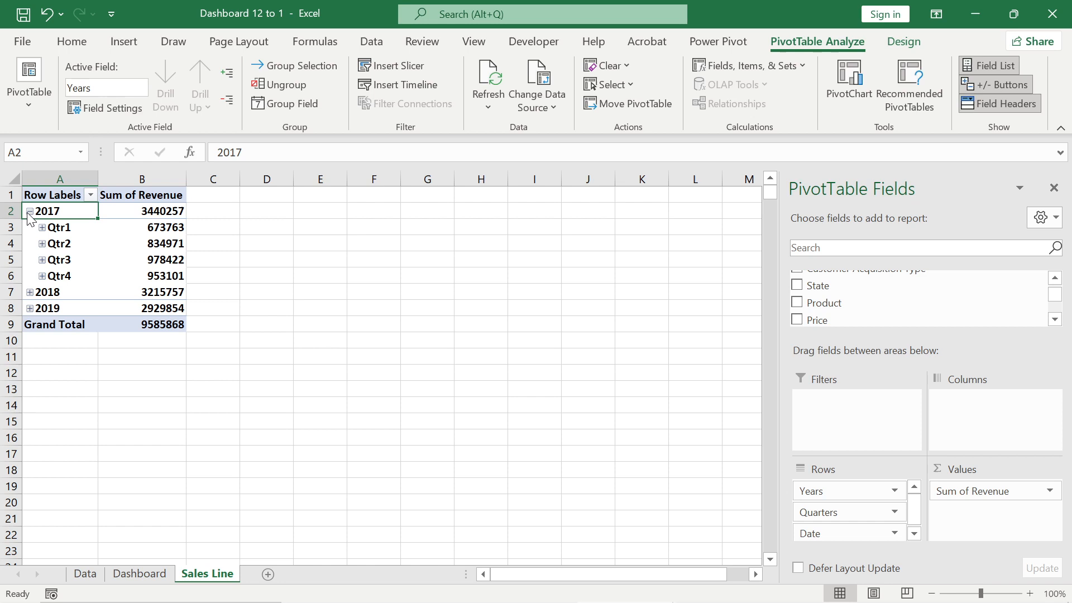
pyautogui.click(41, 228)
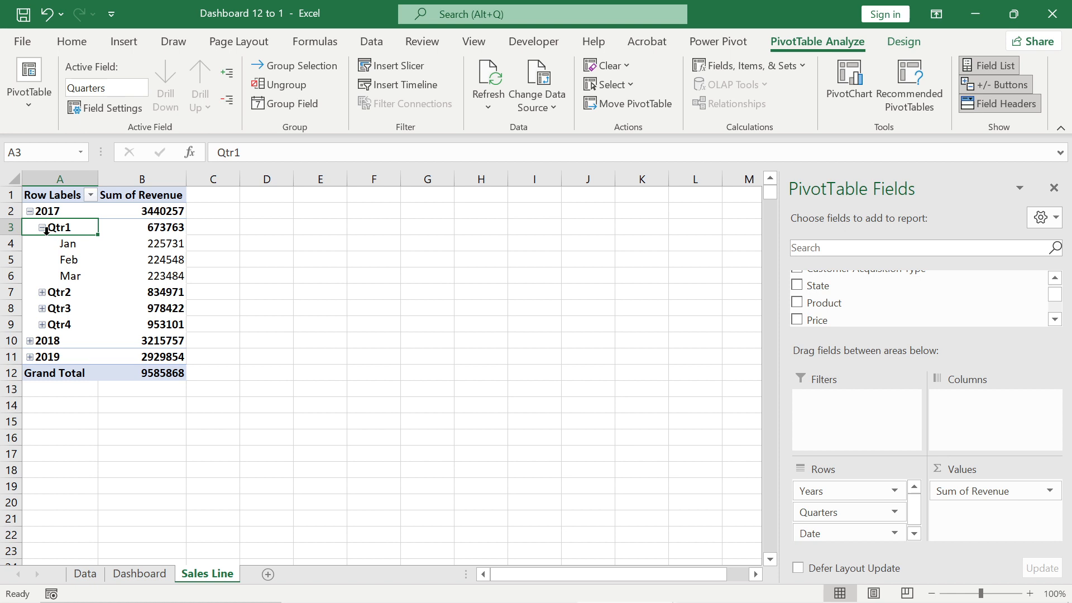
# - Switch to the Dashboard 8 to 9 workbook and collapse the year groups in its Sales Line PivotTable to examine their structure
pyautogui.hotkey('alt', 'Tab')
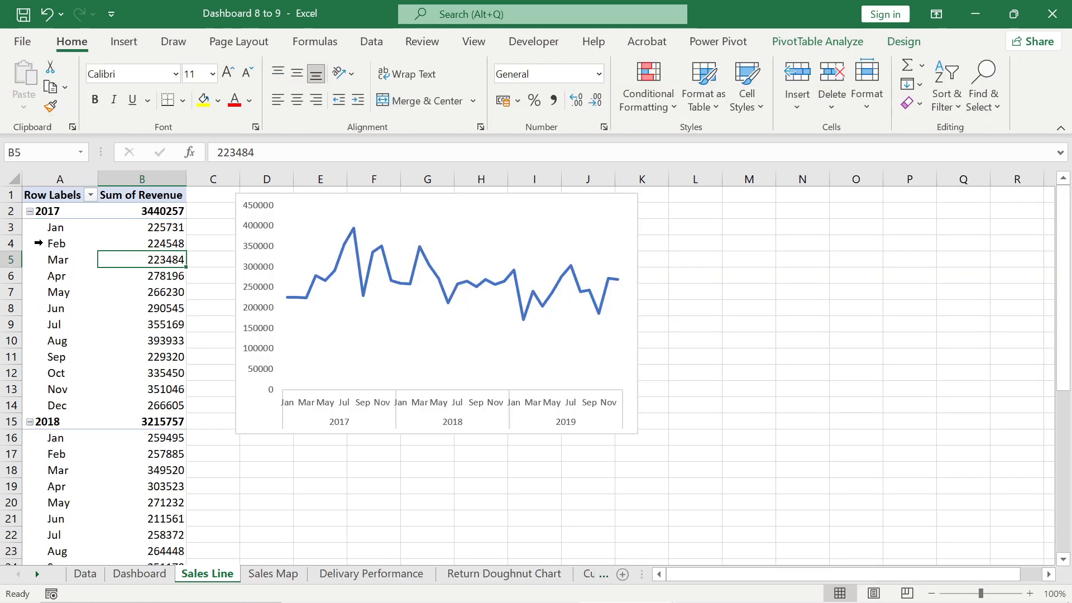
pyautogui.click(29, 211)
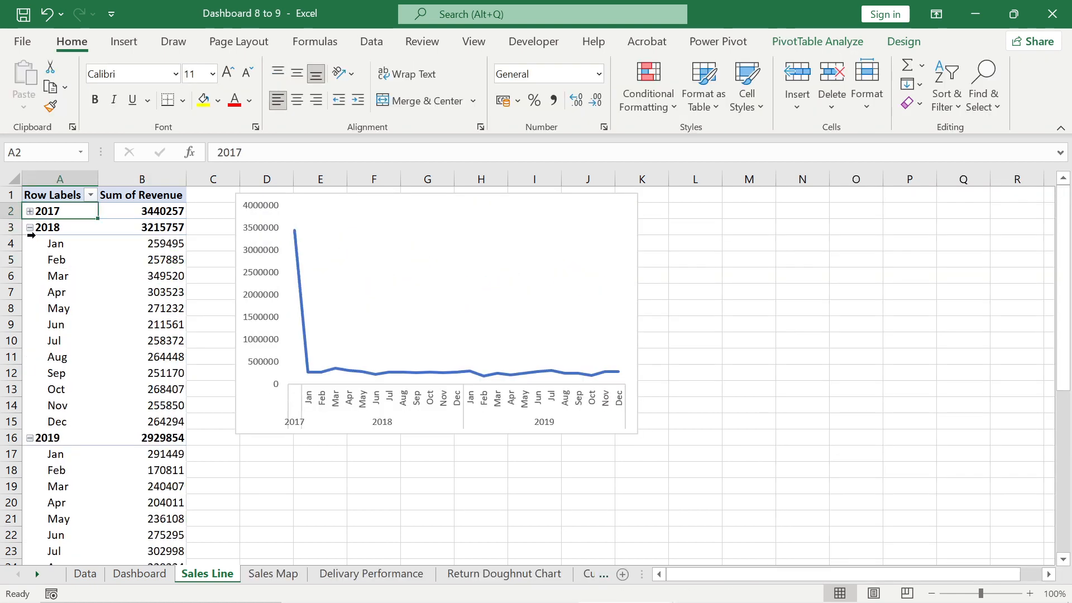
pyautogui.click(35, 233)
pyautogui.click(29, 228)
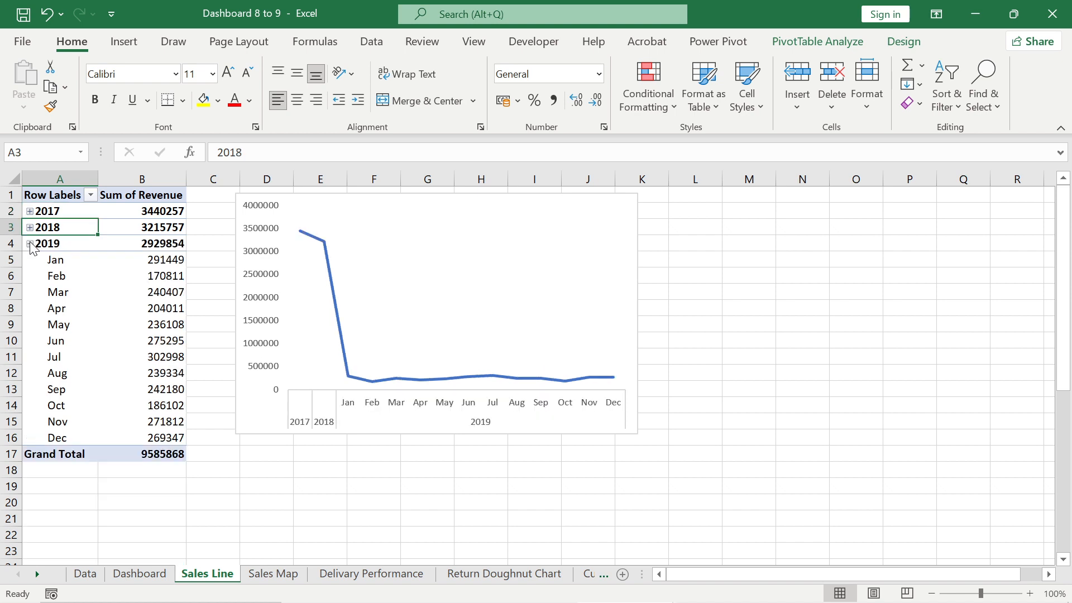
pyautogui.click(30, 244)
pyautogui.click(29, 244)
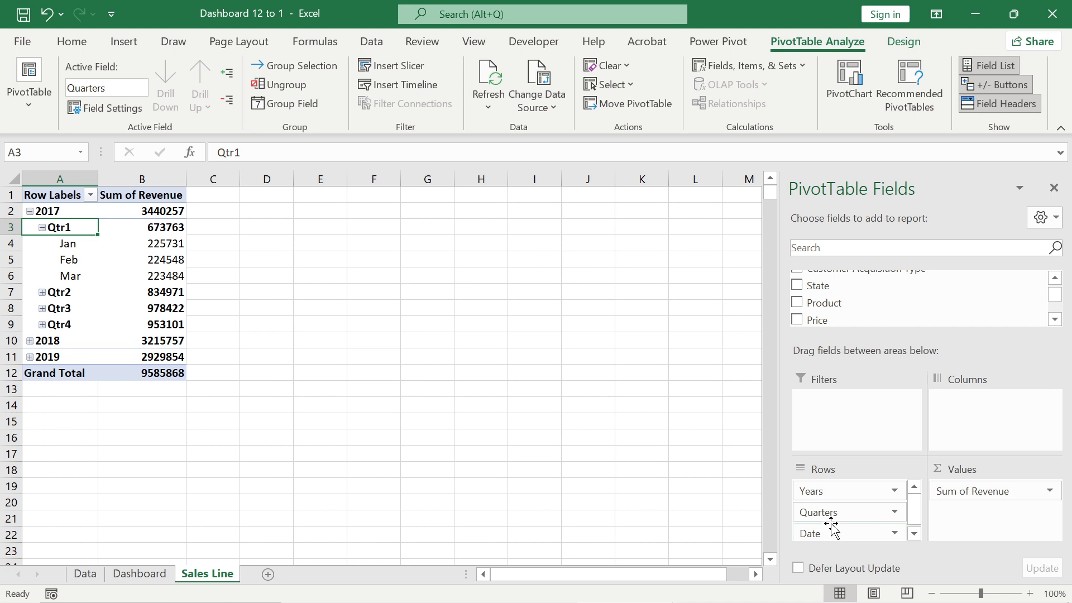
# - In the Dashboard 12 to 1 workbook, remove Quarters from the PivotTable's rows and expand 2017, 2018 and 2019 to show months
pyautogui.moveTo(830, 512); pyautogui.dragTo(651, 488)
pyautogui.click(29, 211)
pyautogui.click(30, 211)
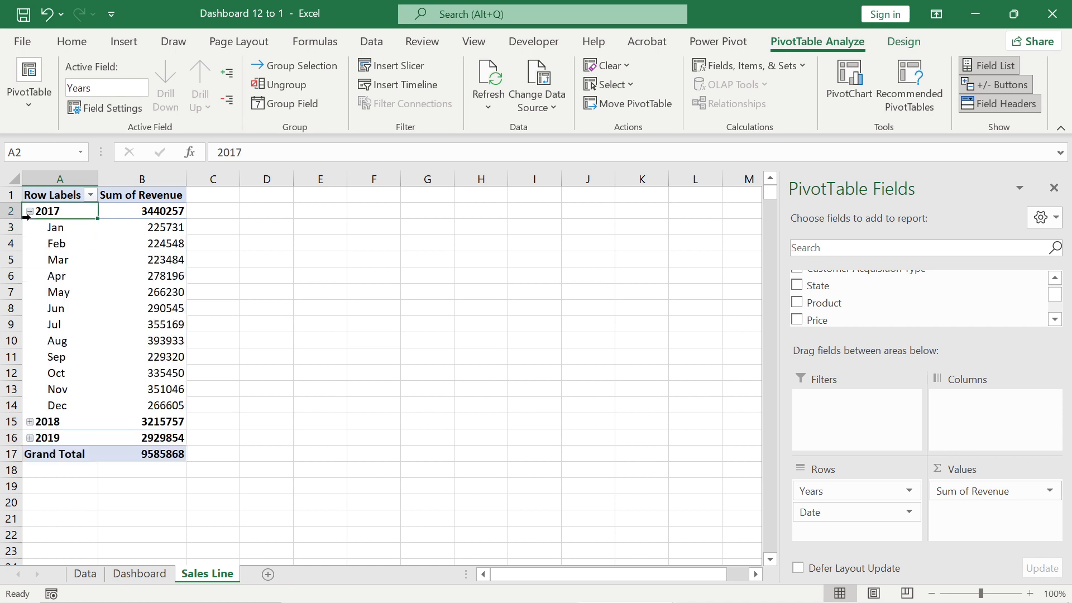
pyautogui.click(30, 421)
pyautogui.scroll(-5, 100, 438)
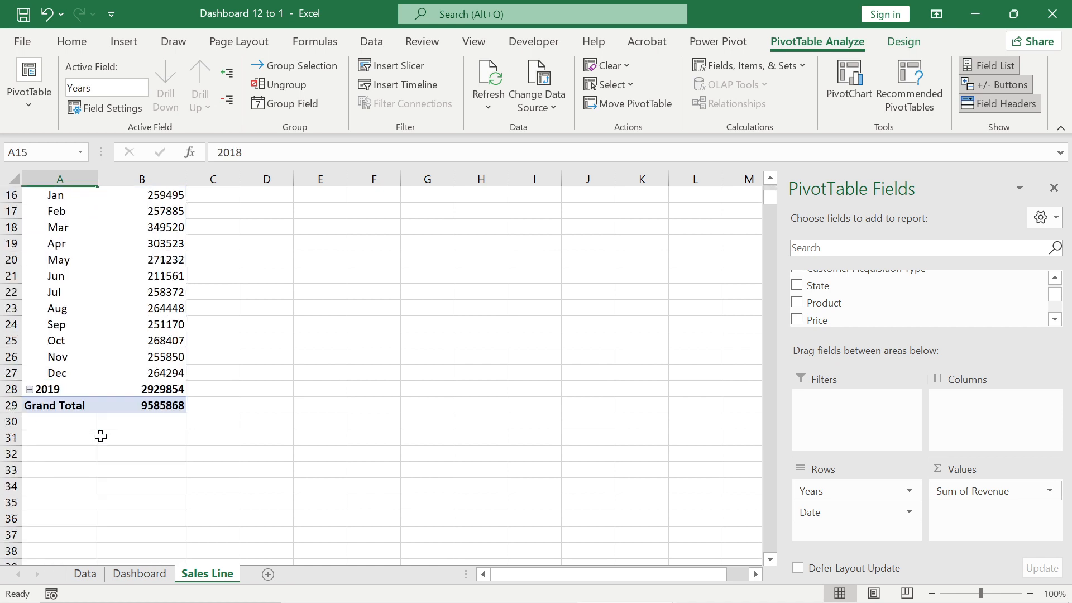
pyautogui.click(30, 389)
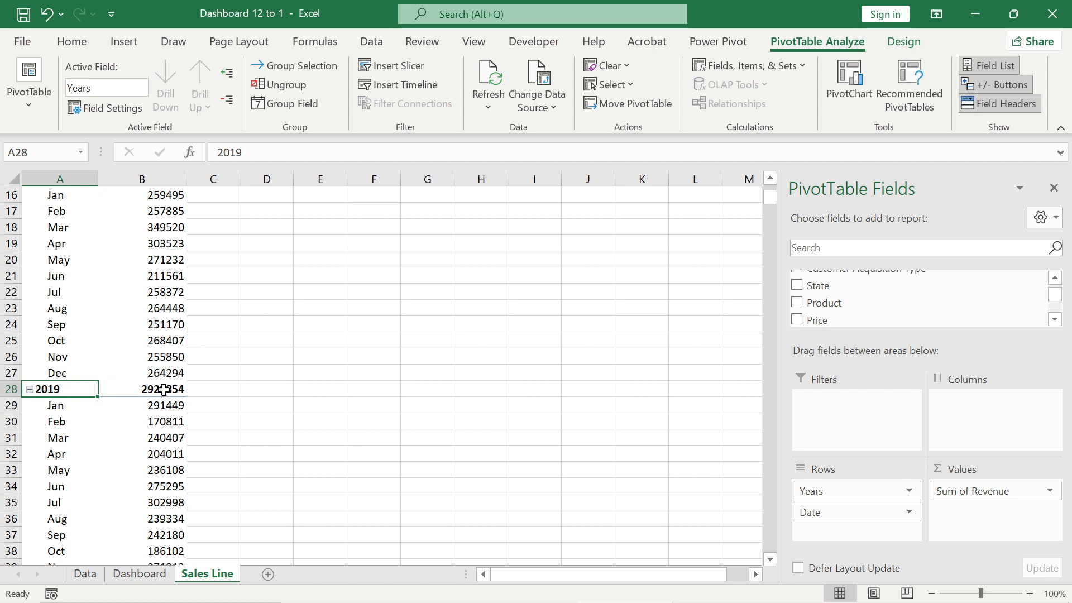
pyautogui.scroll(5, 163, 389)
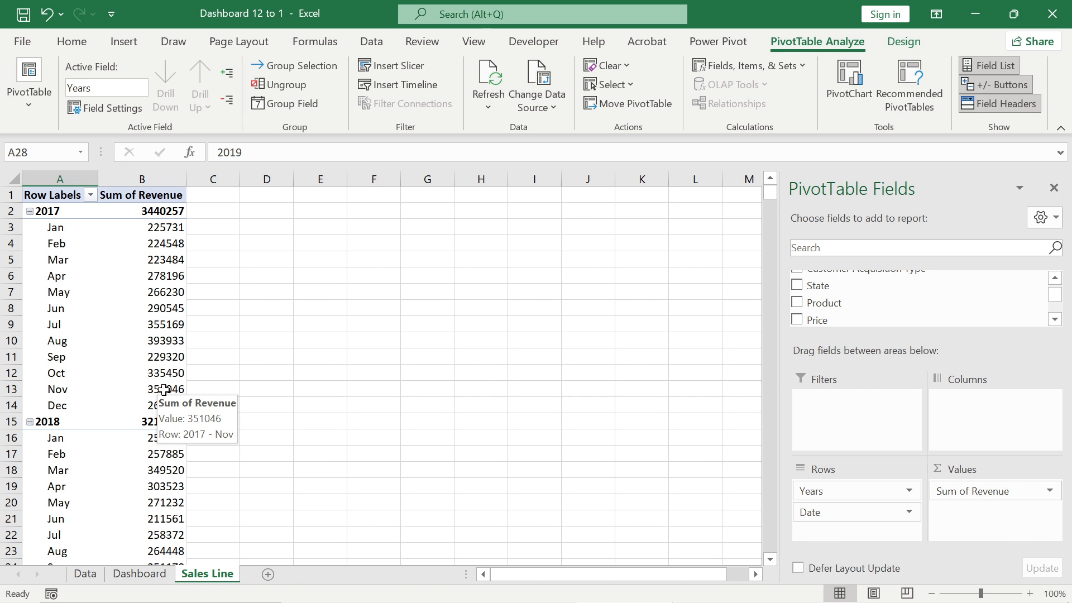
pyautogui.click(139, 294)
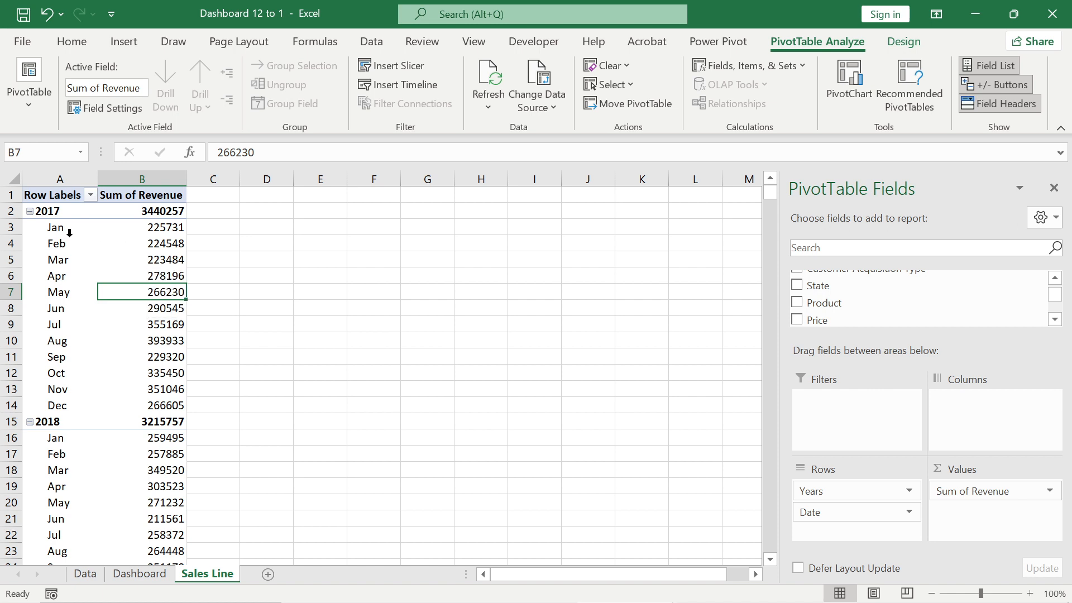
pyautogui.click(58, 258)
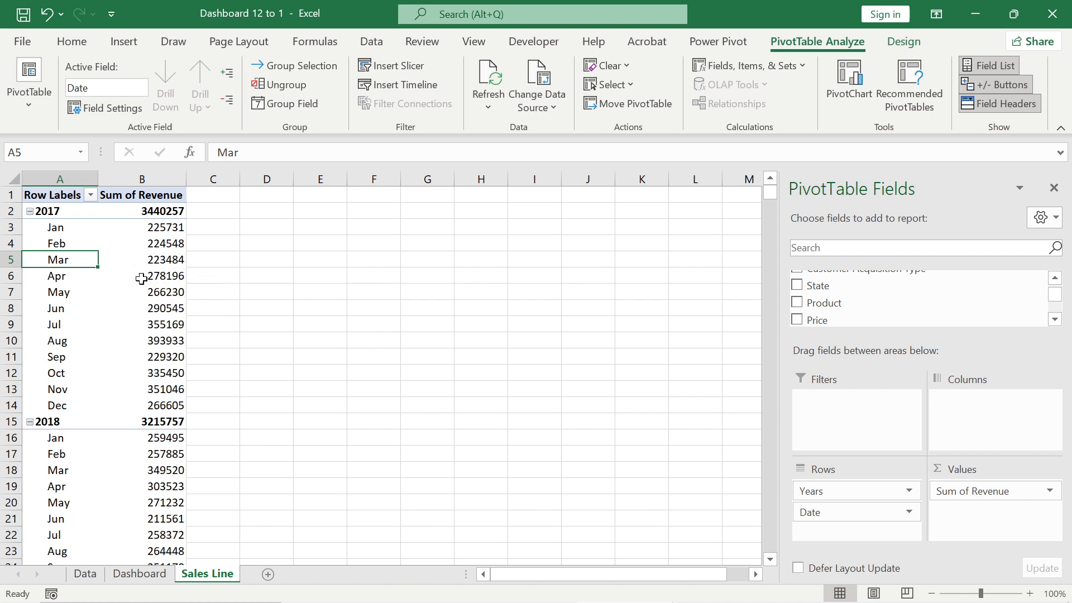
pyautogui.moveTo(141, 279)
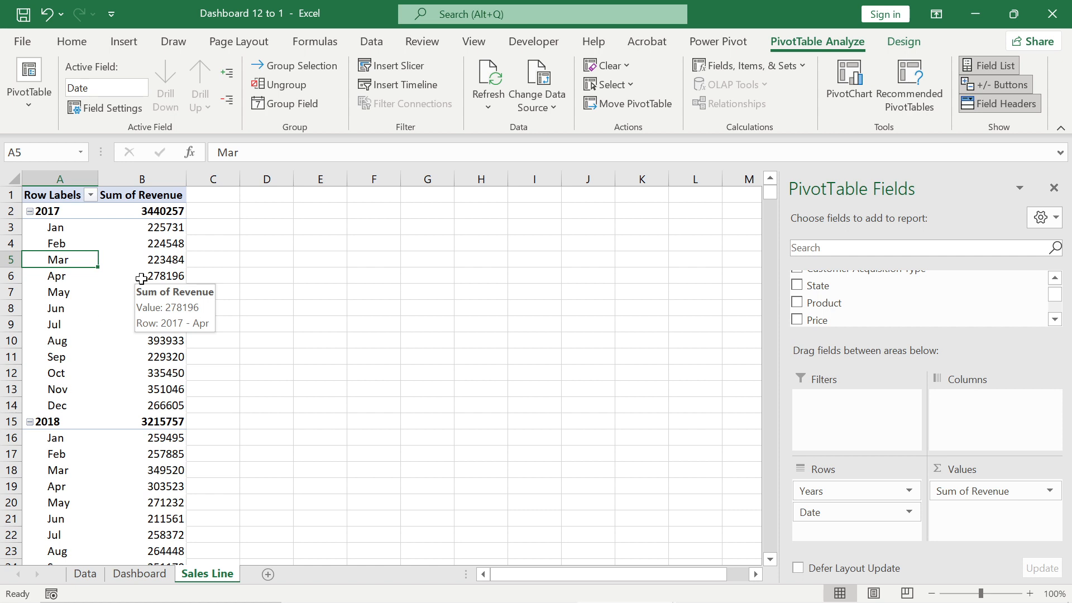
pyautogui.click(64, 268)
# - Insert a line PivotChart from the revenue PivotTable and place it beside the table, starting around cell D2
pyautogui.click(117, 273)
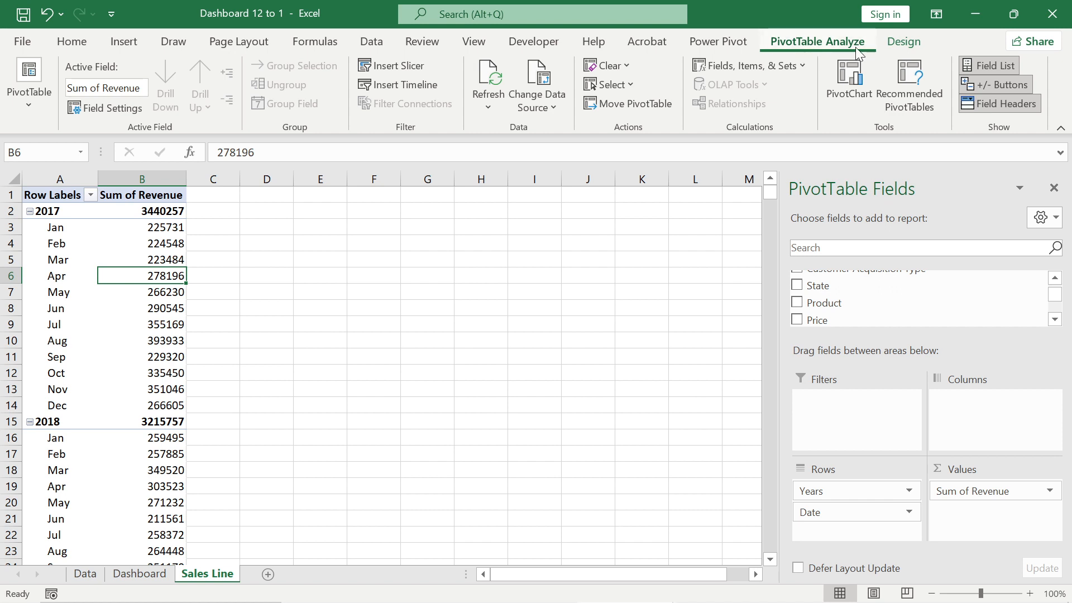
pyautogui.click(848, 84)
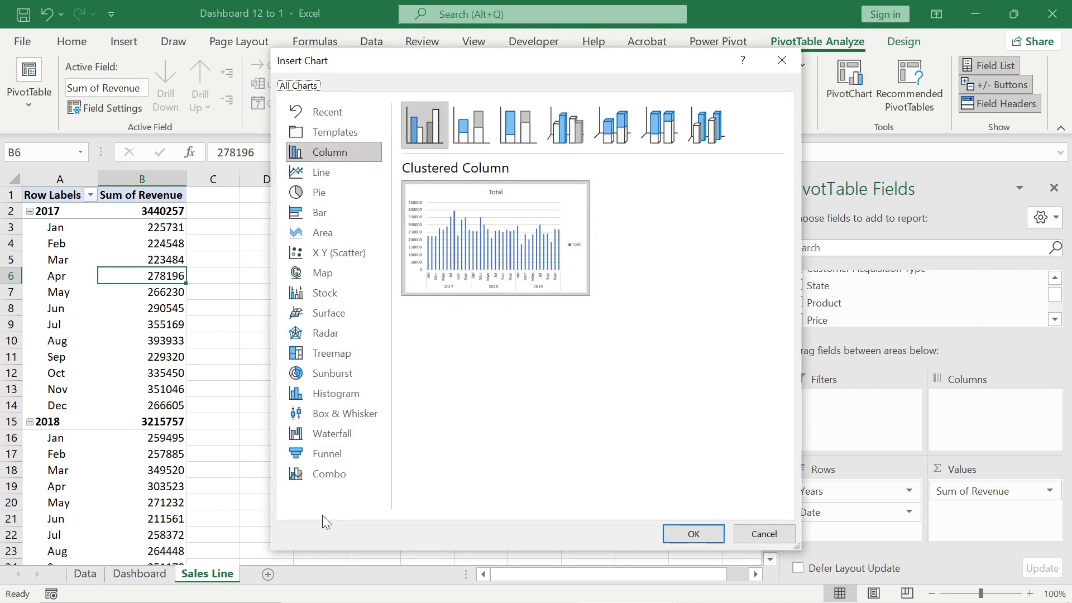
pyautogui.click(330, 178)
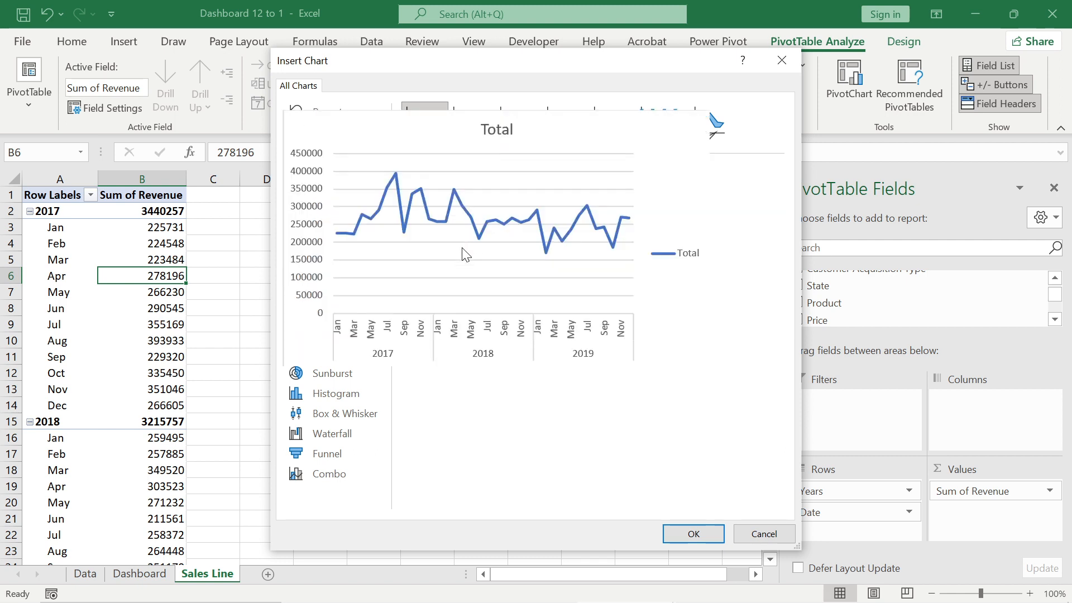
pyautogui.click(715, 538)
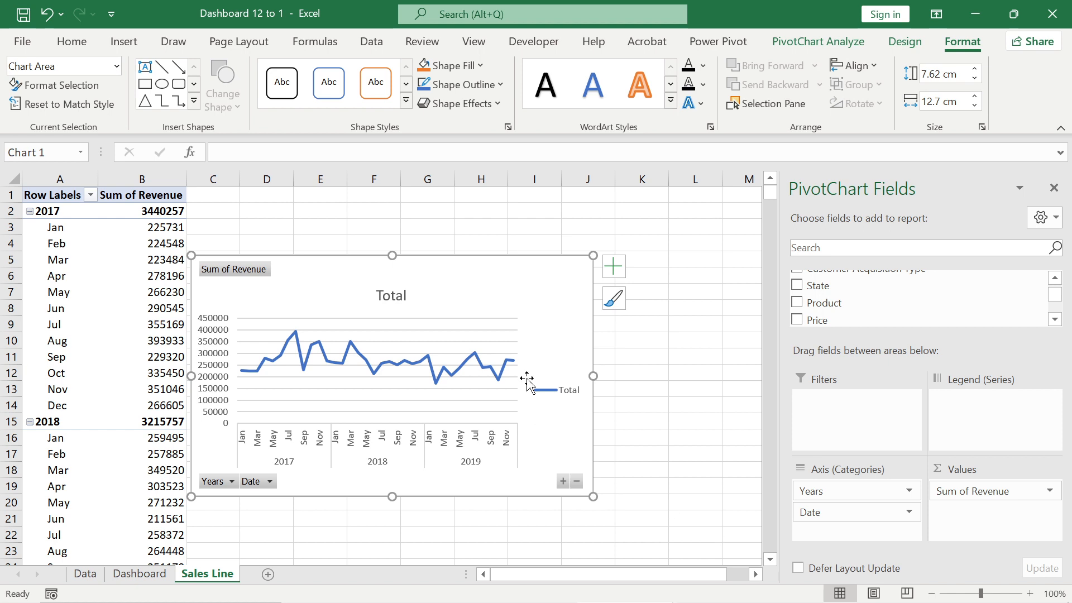
pyautogui.moveTo(429, 258); pyautogui.dragTo(502, 200)
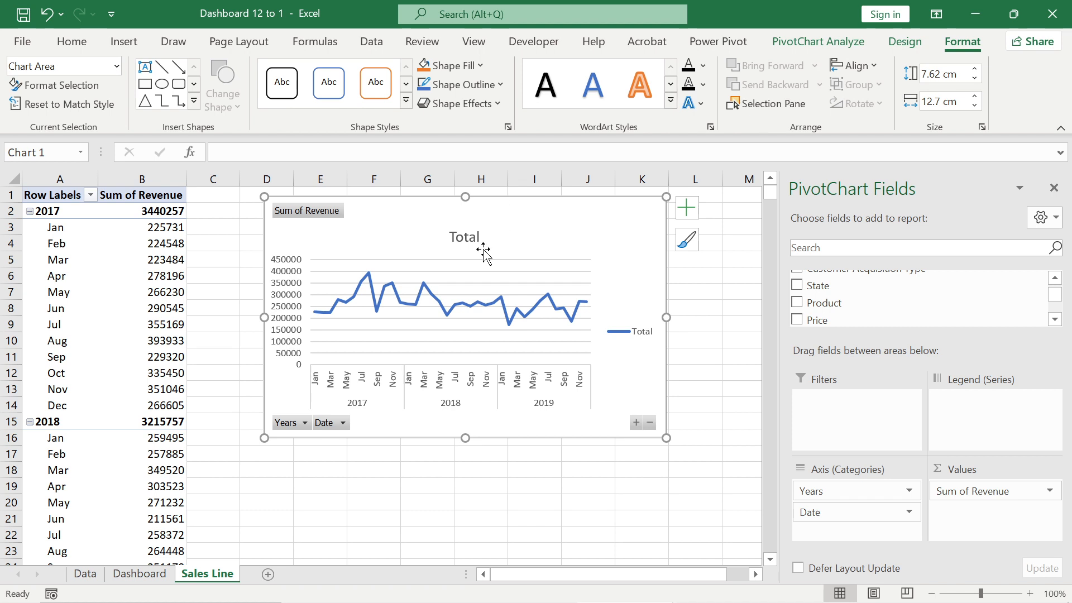
# - Delete the title and the legend from the revenue line chart
pyautogui.click(470, 237)
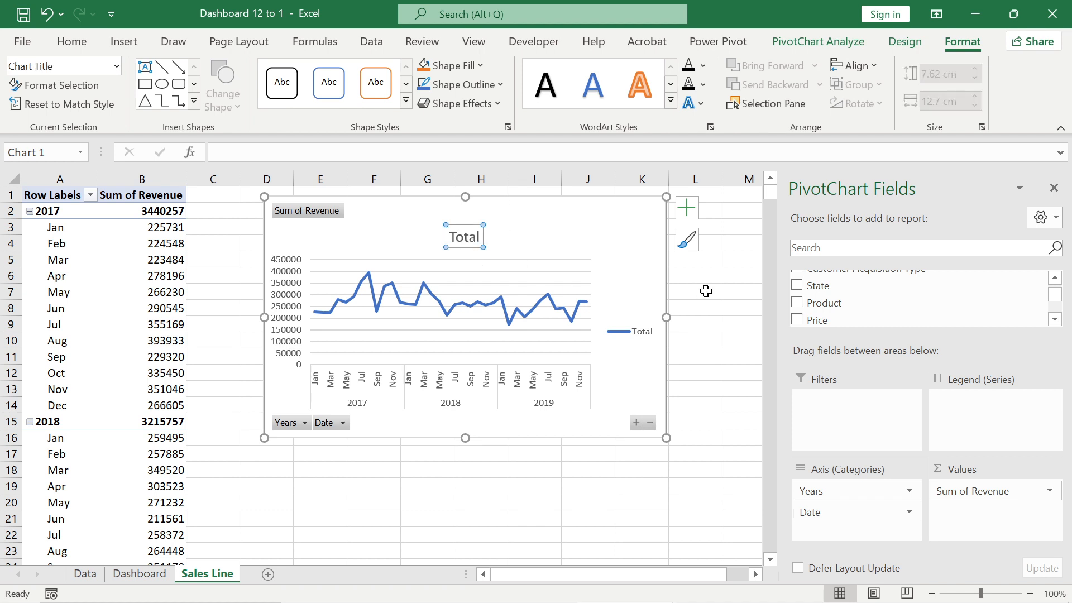
pyautogui.press('Delete')
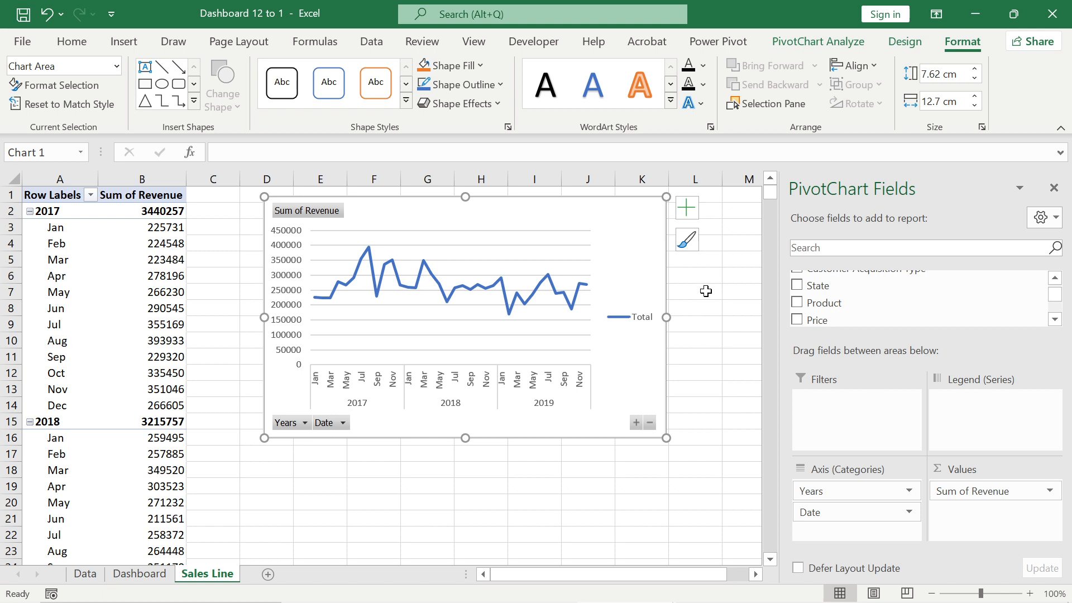
pyautogui.click(654, 317)
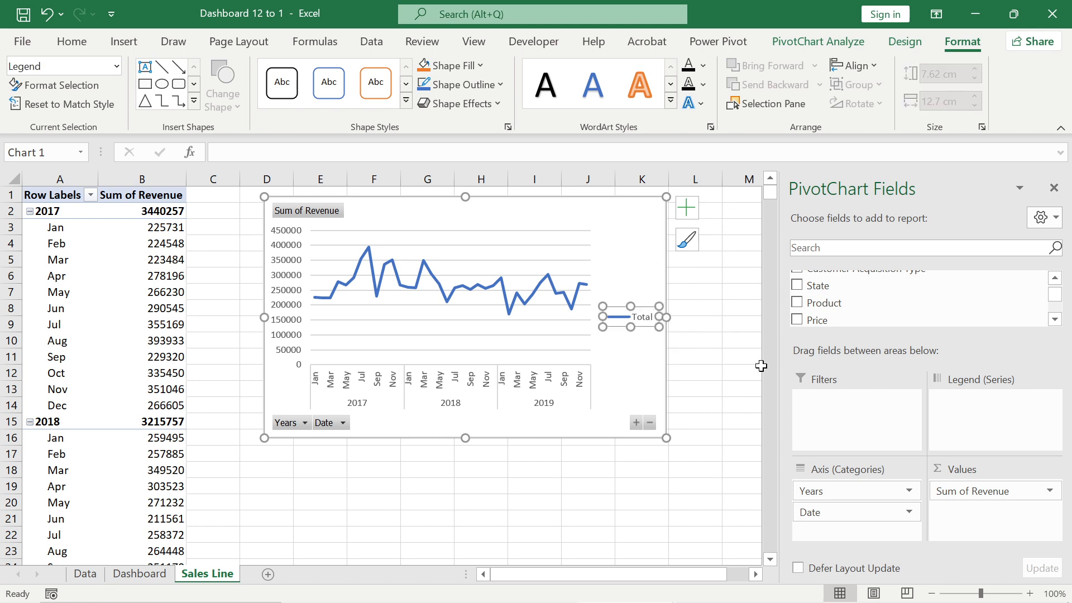
pyautogui.press('Delete')
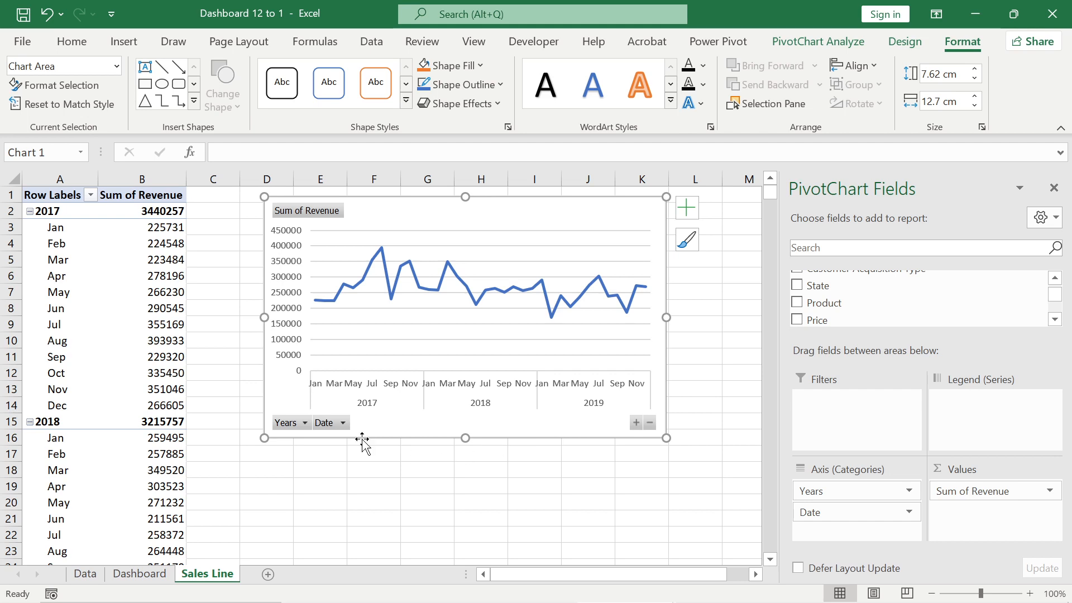
# - Hide all field buttons on the line chart and delete its major gridlines
pyautogui.rightClick(327, 424)
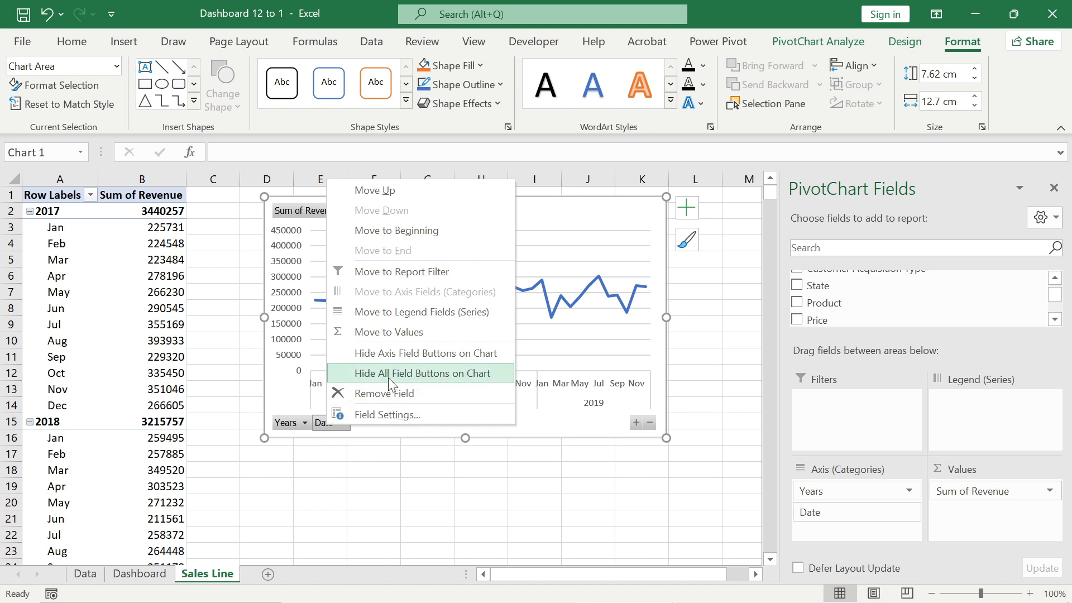
pyautogui.click(465, 380)
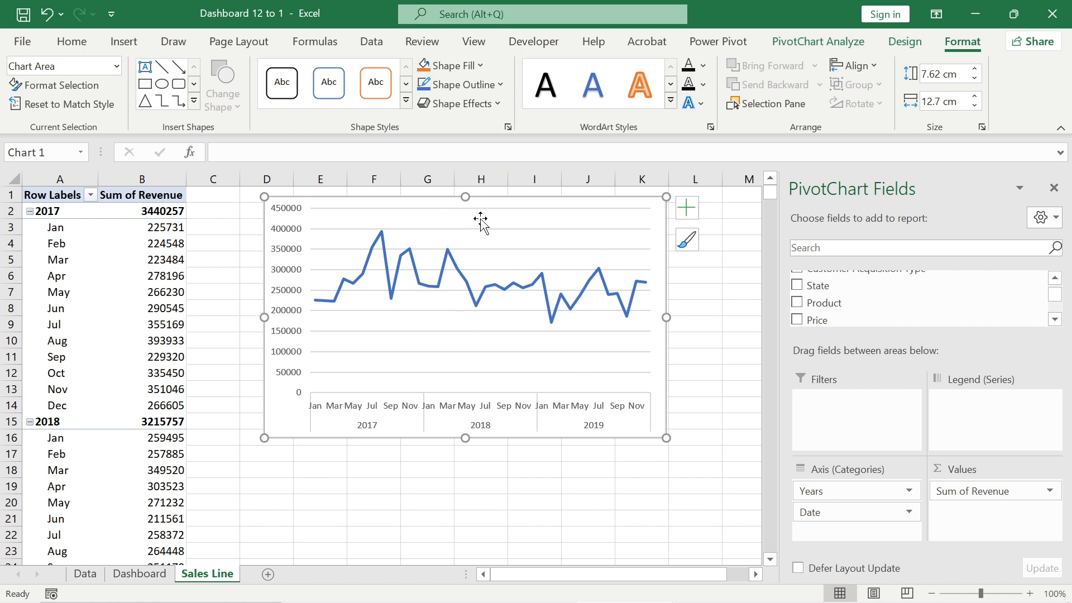
pyautogui.click(535, 212)
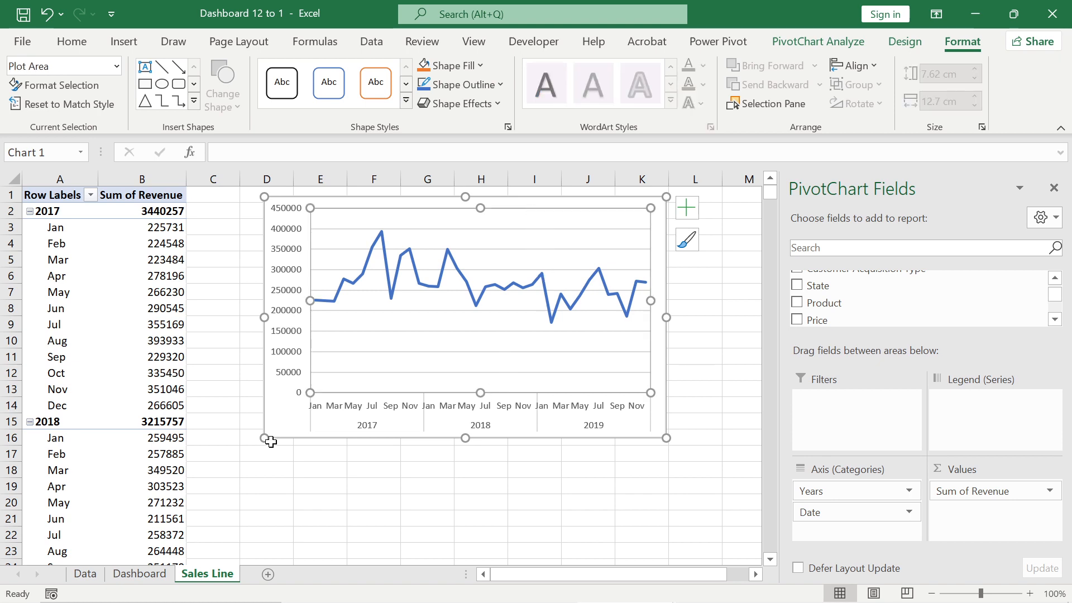
pyautogui.click(261, 487)
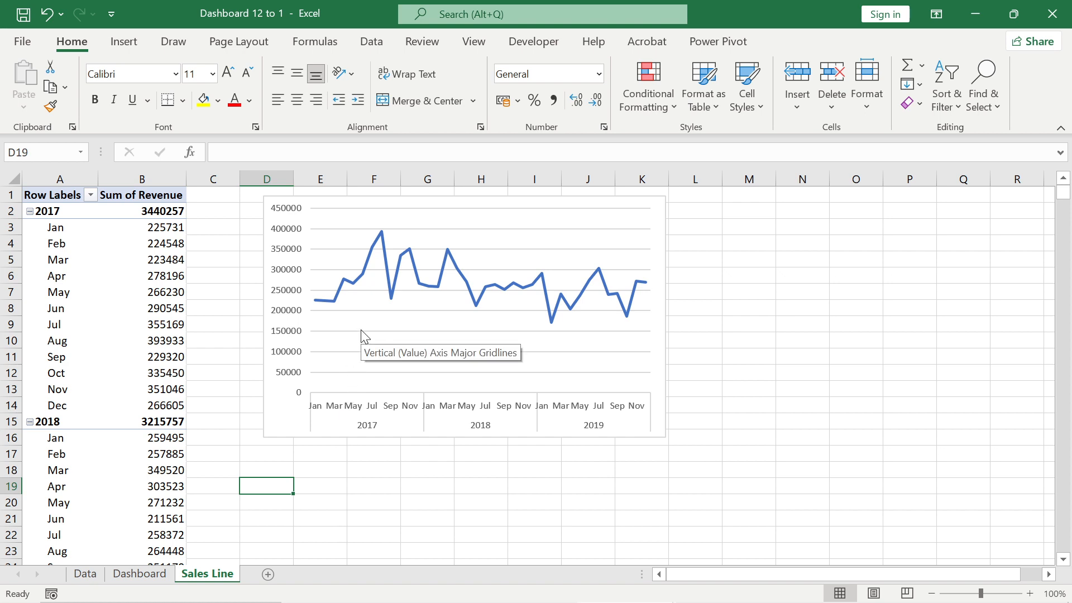
pyautogui.click(363, 334)
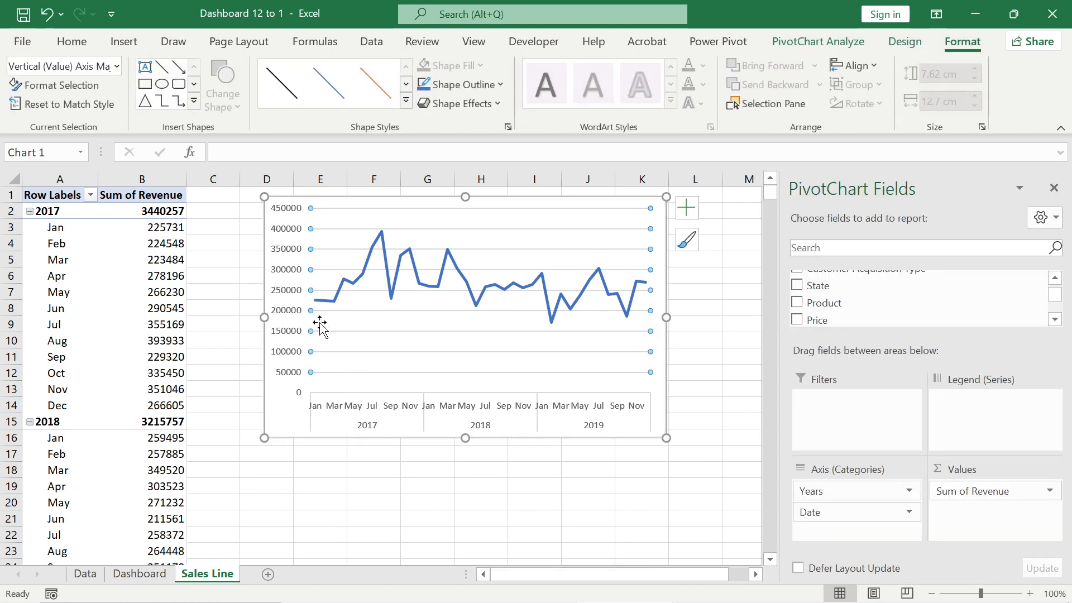
pyautogui.press('Escape')
pyautogui.press('Delete')
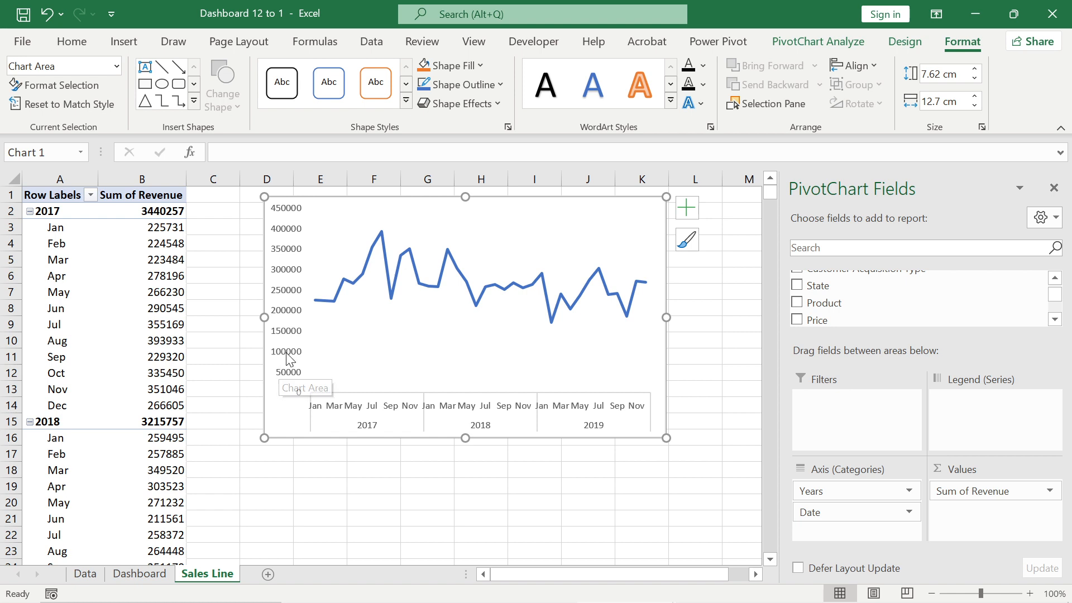
# - Format the line chart's vertical axis numbers as Currency with the ₹ symbol and 0 decimal places
pyautogui.click(289, 360)
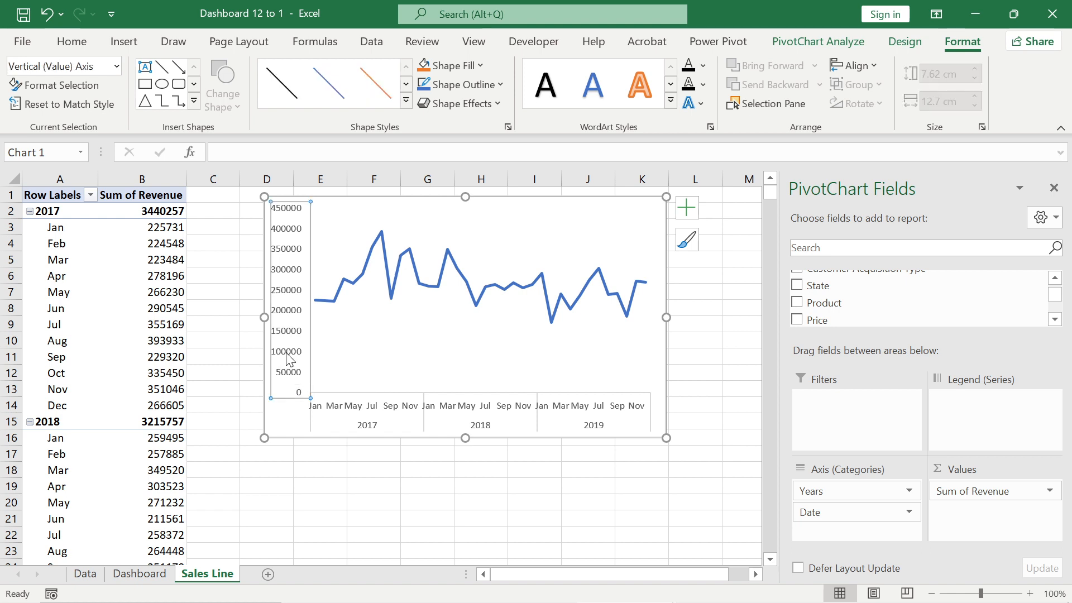
pyautogui.rightClick(288, 360)
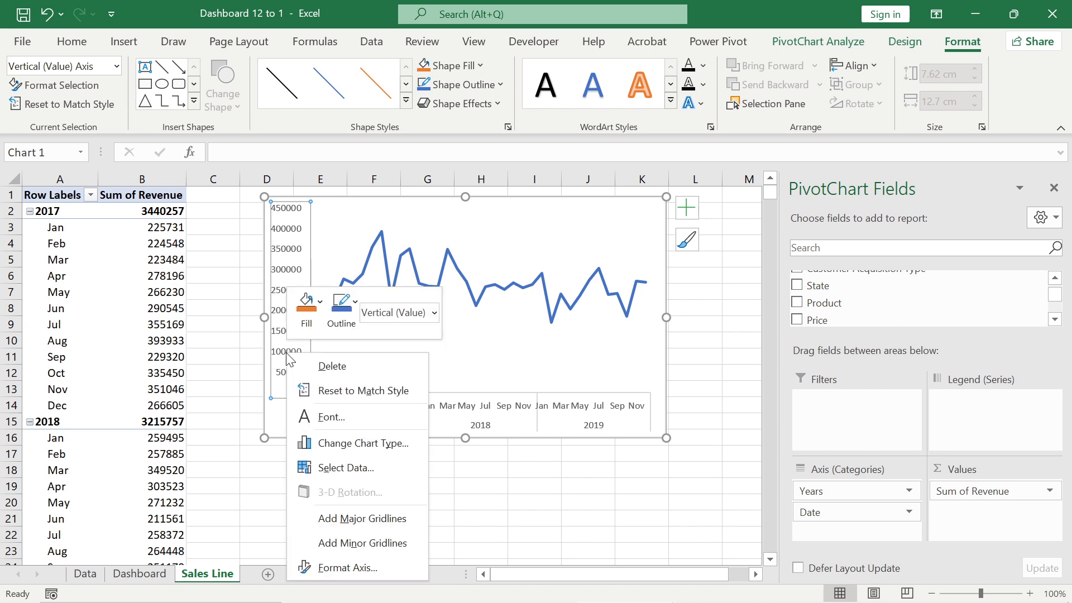
pyautogui.click(324, 568)
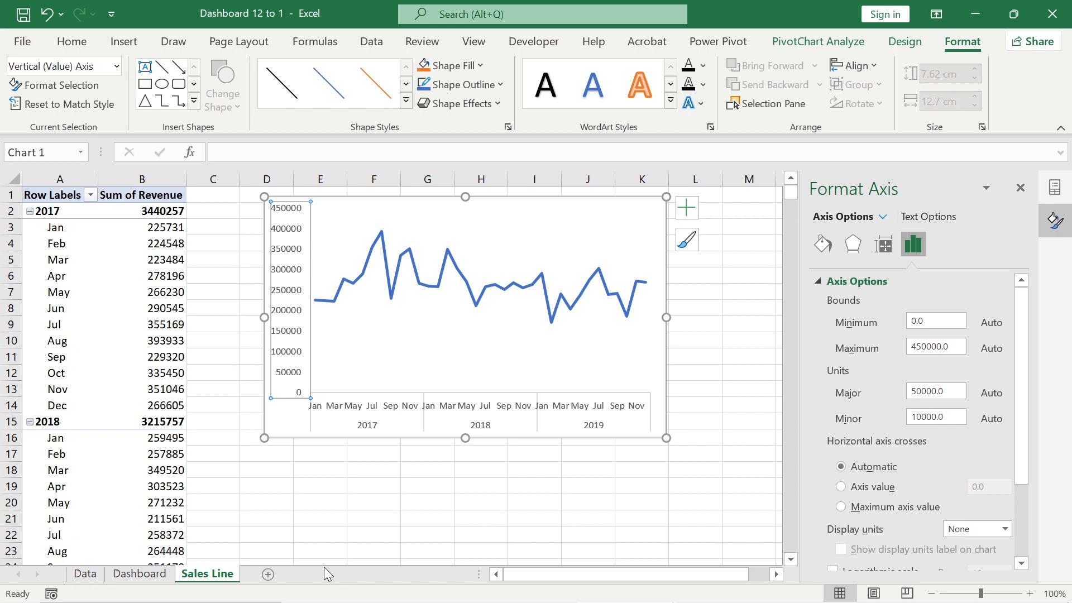
pyautogui.moveTo(1017, 343); pyautogui.dragTo(1036, 497)
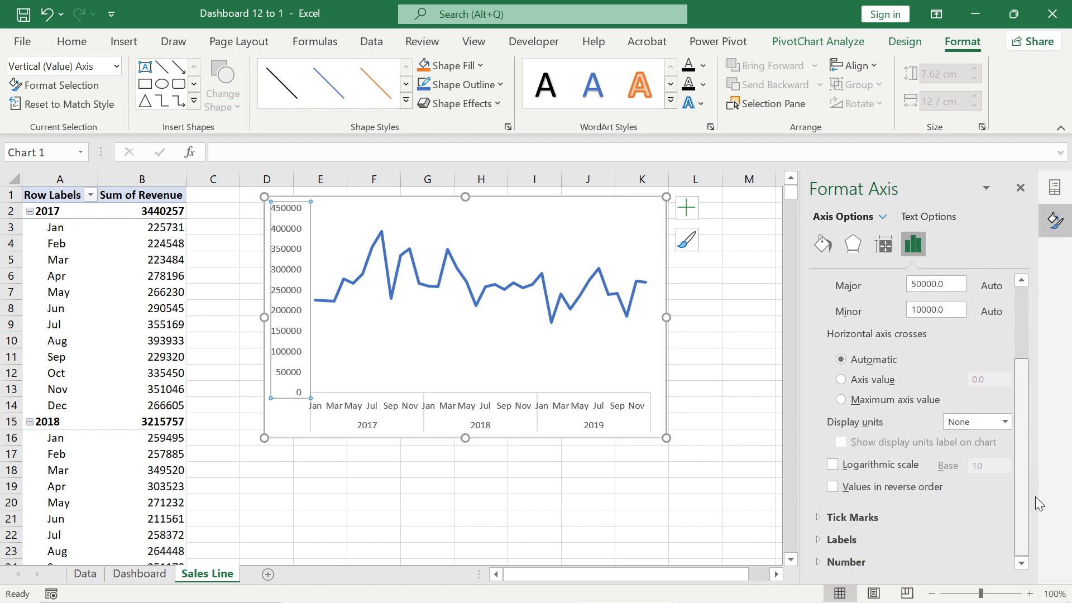
pyautogui.click(819, 562)
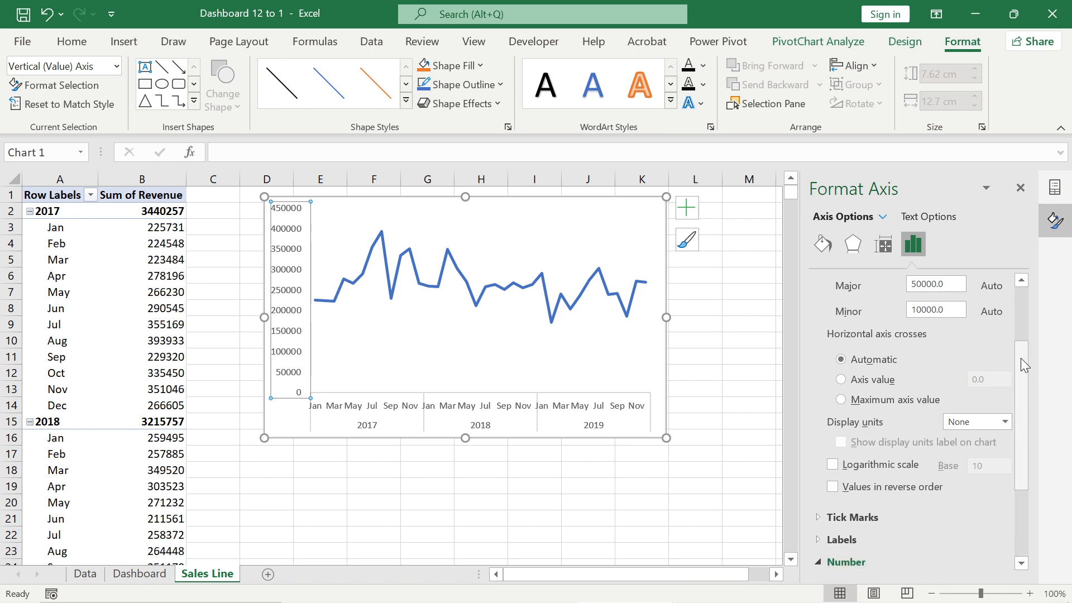
pyautogui.scroll(-3, 1024, 374)
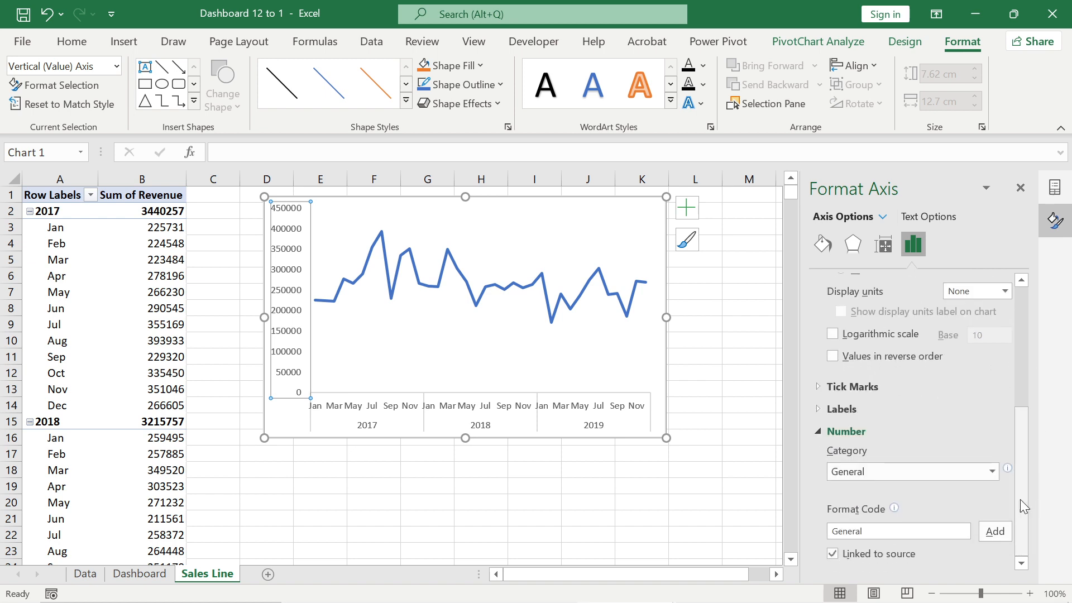
pyautogui.click(863, 479)
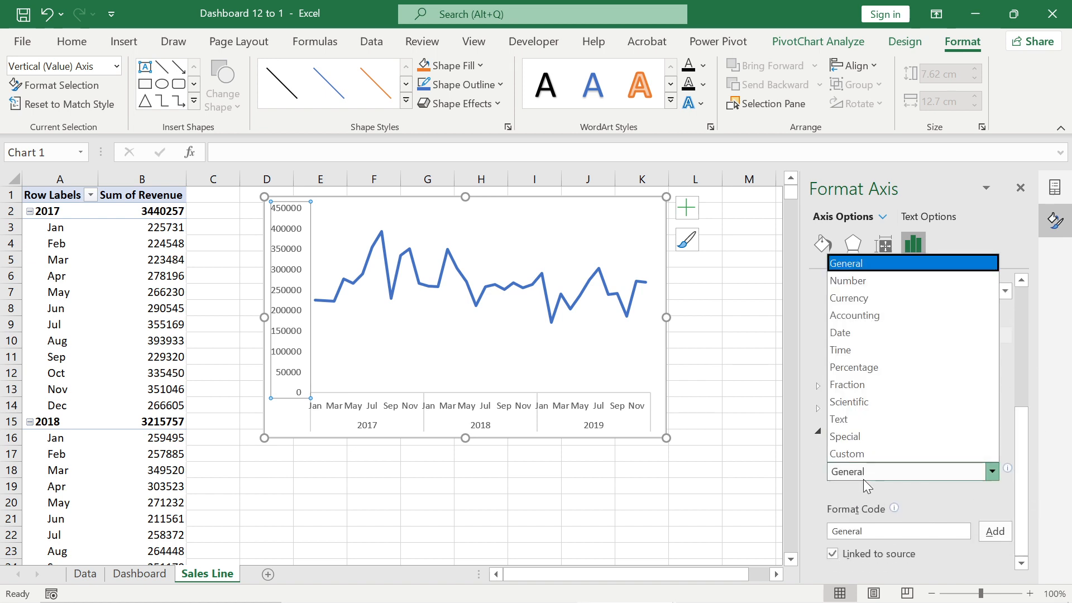
pyautogui.click(859, 300)
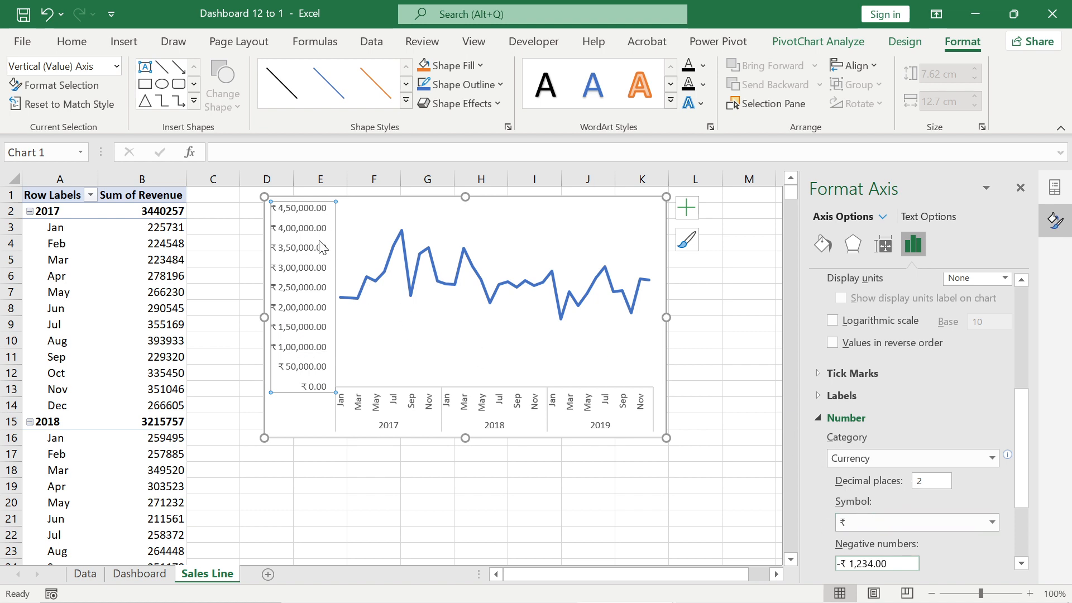
pyautogui.click(926, 481)
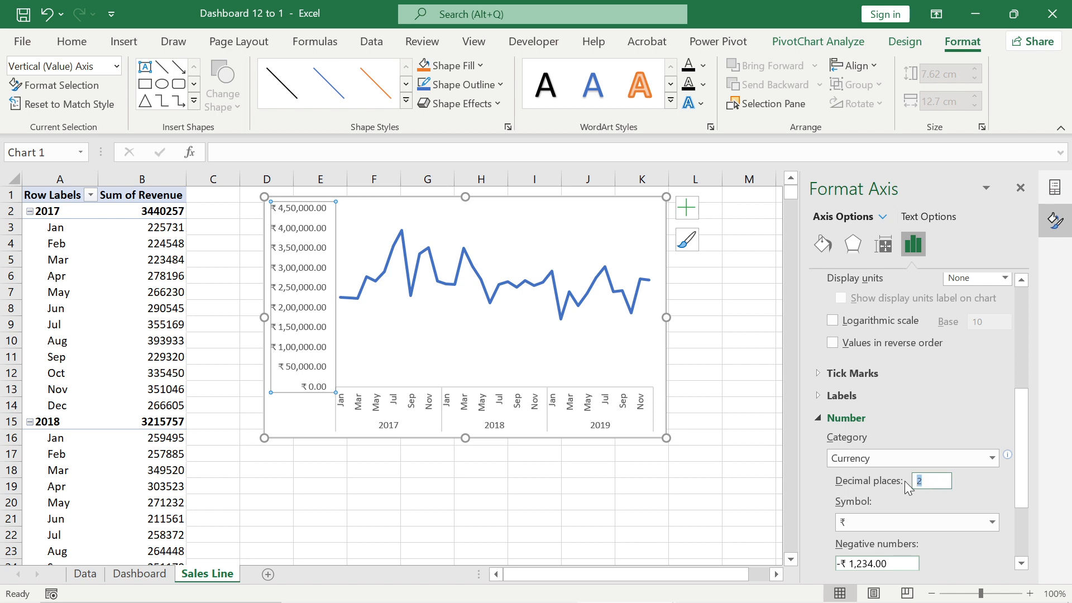
pyautogui.write('0')
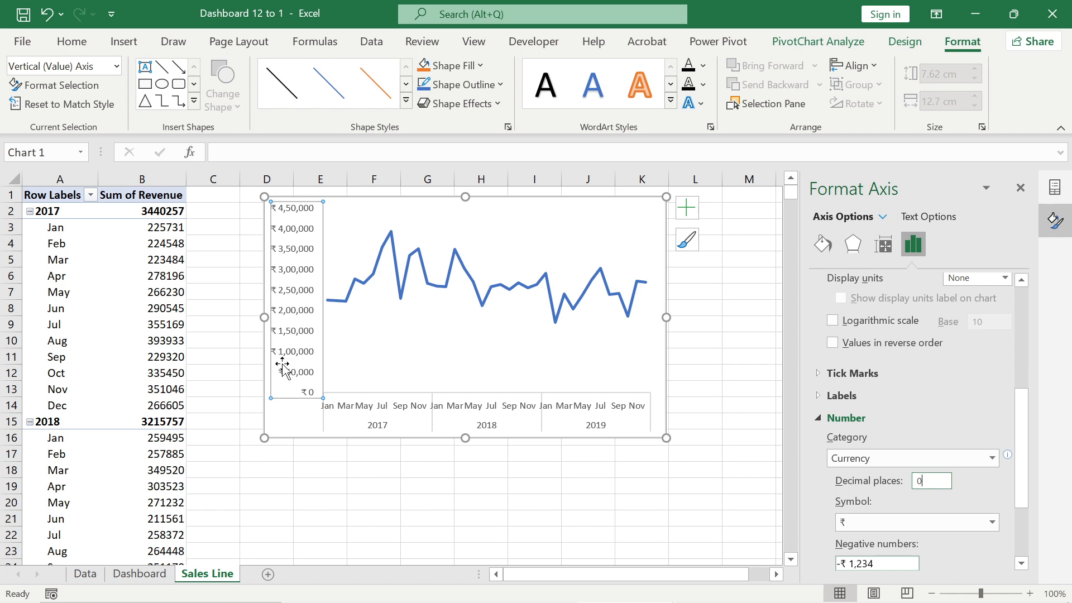
# - Turn off multi-level category labels on the horizontal axis and set the interval between its labels to 2
pyautogui.click(417, 413)
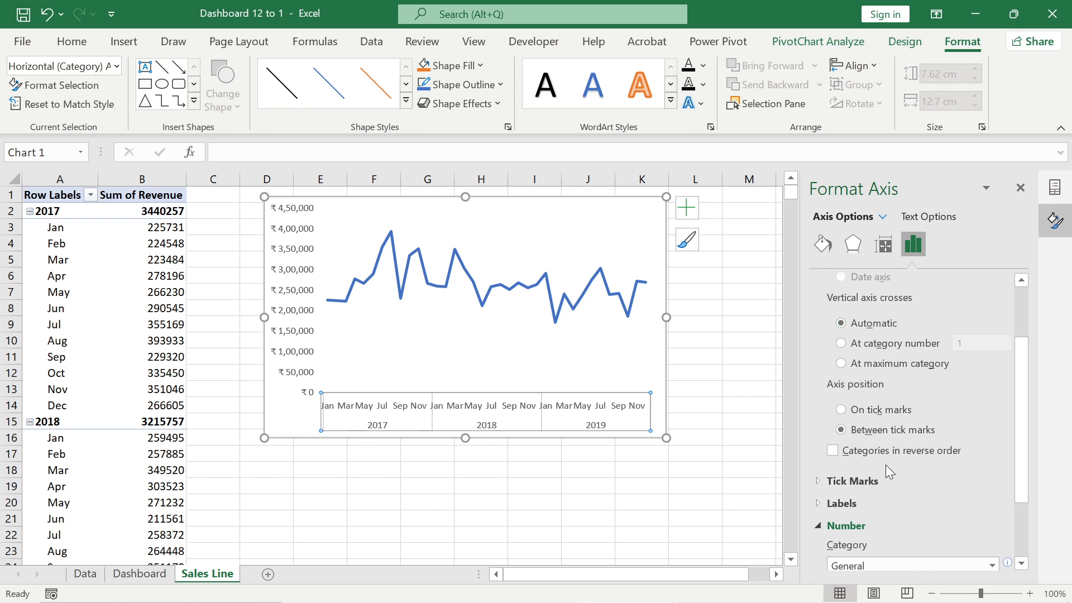
pyautogui.moveTo(1023, 450); pyautogui.dragTo(1020, 502)
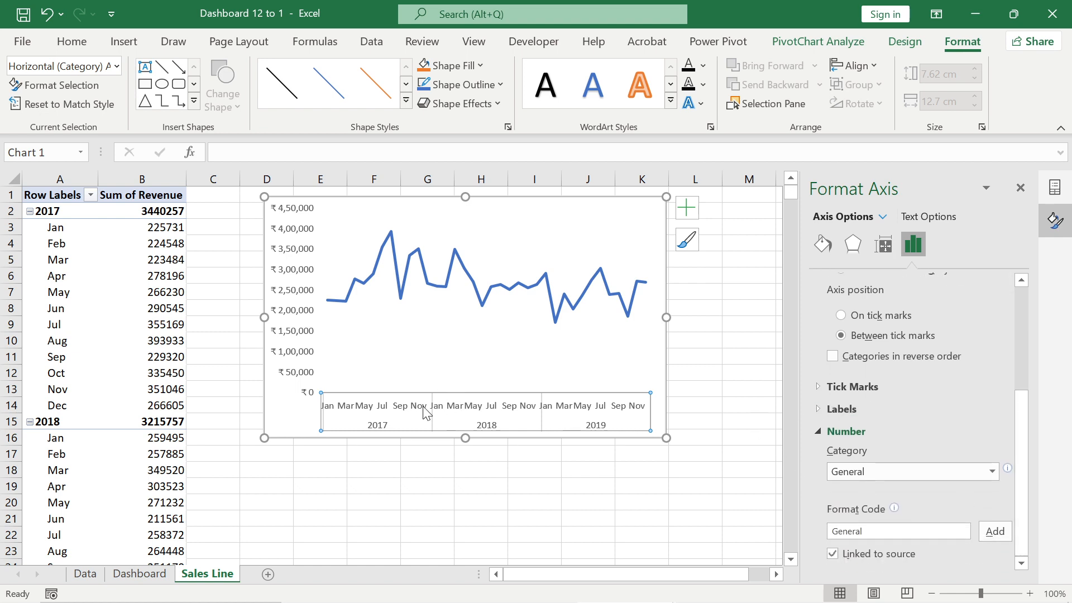
pyautogui.click(822, 411)
pyautogui.moveTo(1016, 405); pyautogui.dragTo(1029, 463)
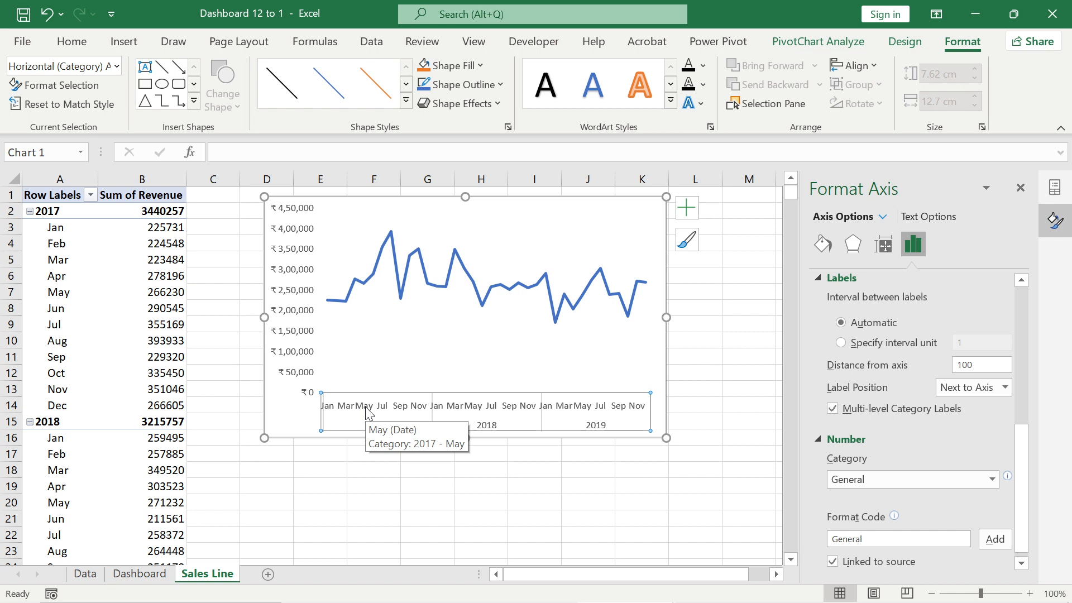
pyautogui.click(833, 409)
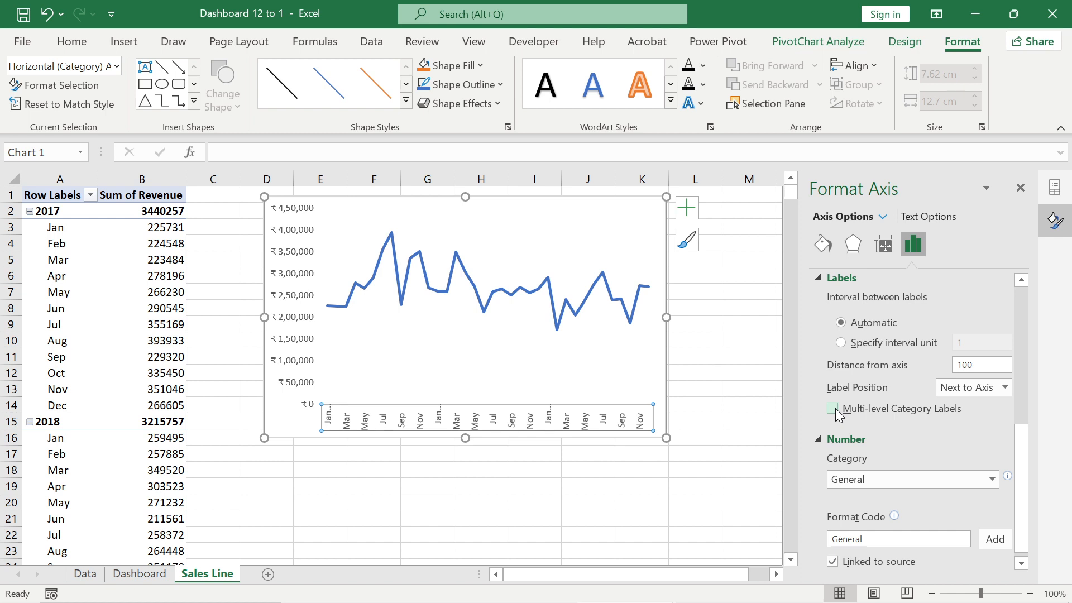
pyautogui.click(842, 343)
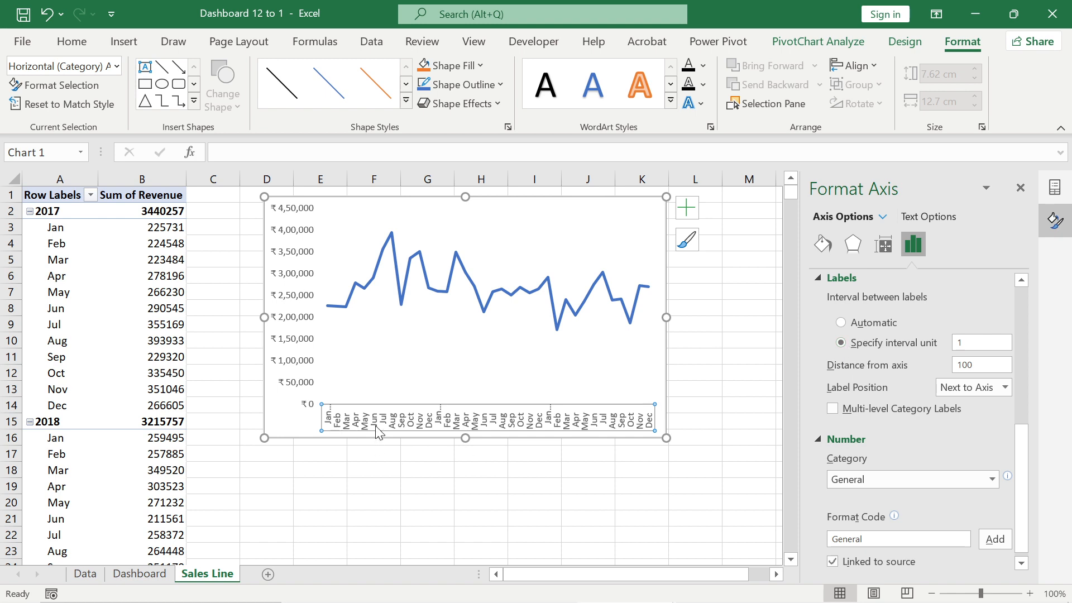
pyautogui.doubleClick(964, 343)
pyautogui.write('2')
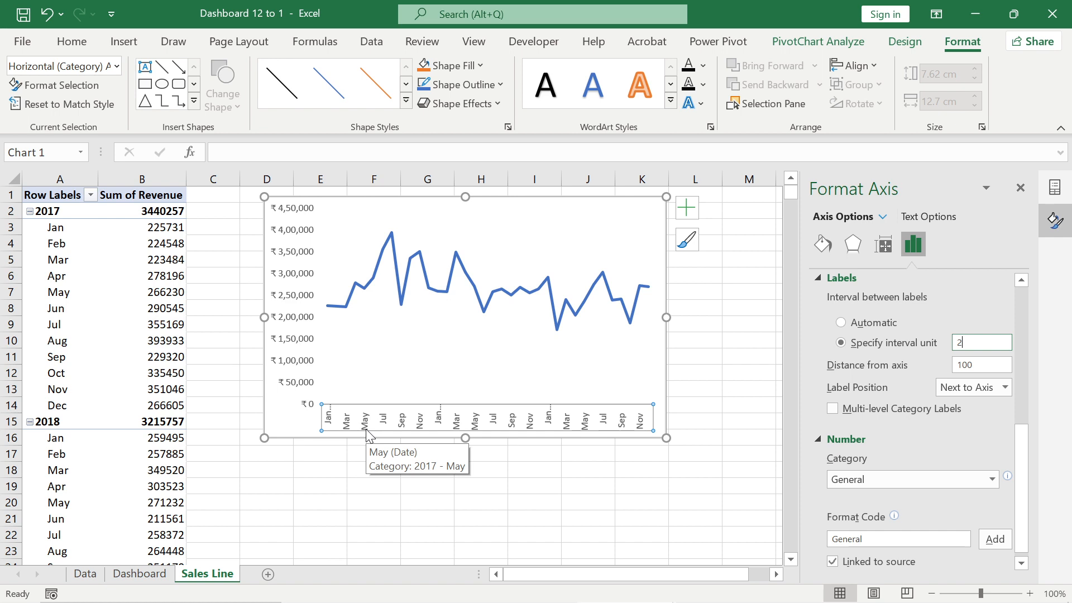
# - Position the horizontal axis on tick marks and turn its multi-level category labels back on
pyautogui.moveTo(1027, 459); pyautogui.dragTo(1020, 400)
pyautogui.click(840, 320)
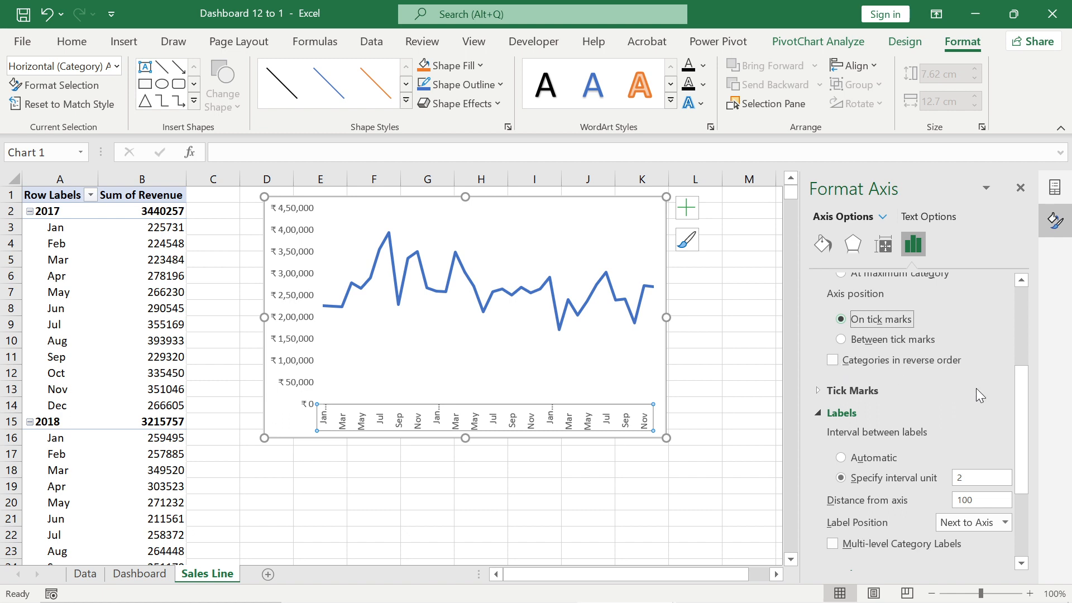
pyautogui.moveTo(1017, 391); pyautogui.dragTo(889, 457)
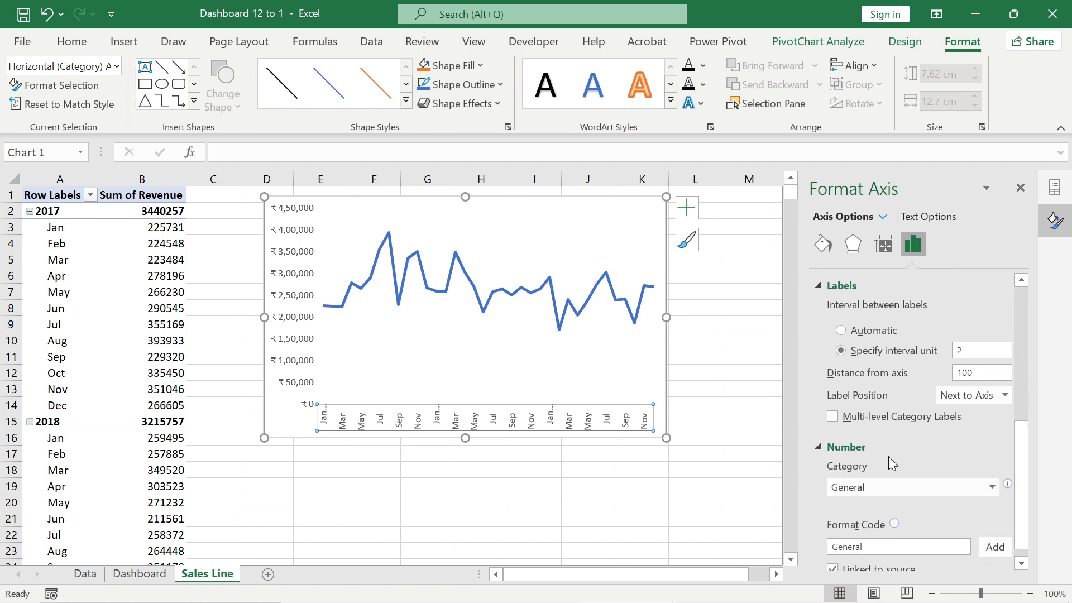
pyautogui.click(832, 417)
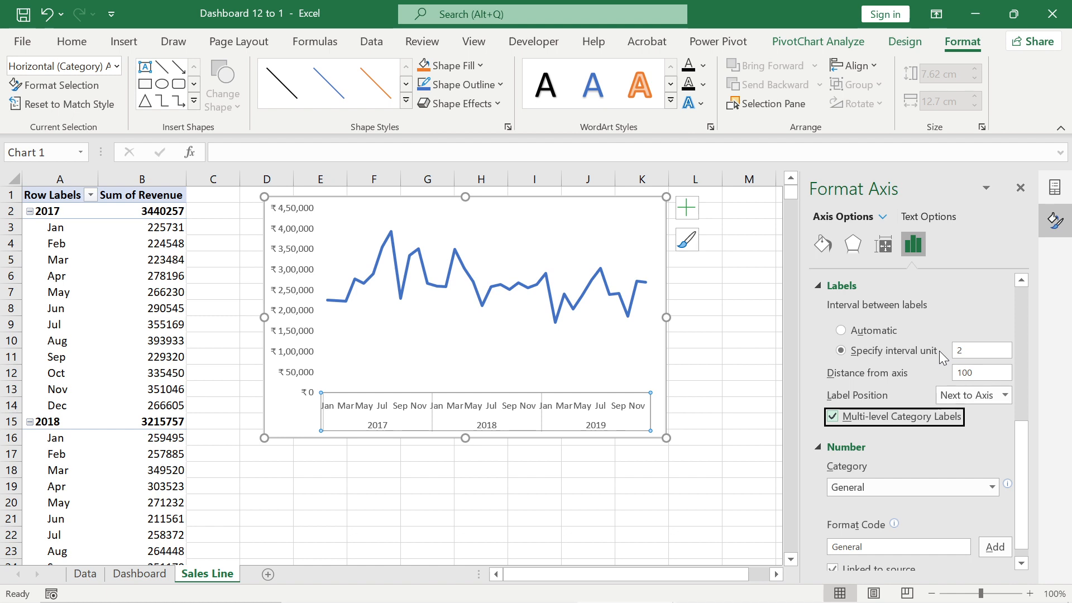
# - Try to position the horizontal axis on tick marks with the multi-level category labels enabled
pyautogui.moveTo(1020, 431); pyautogui.dragTo(1014, 383)
pyautogui.click(844, 355)
pyautogui.click(842, 335)
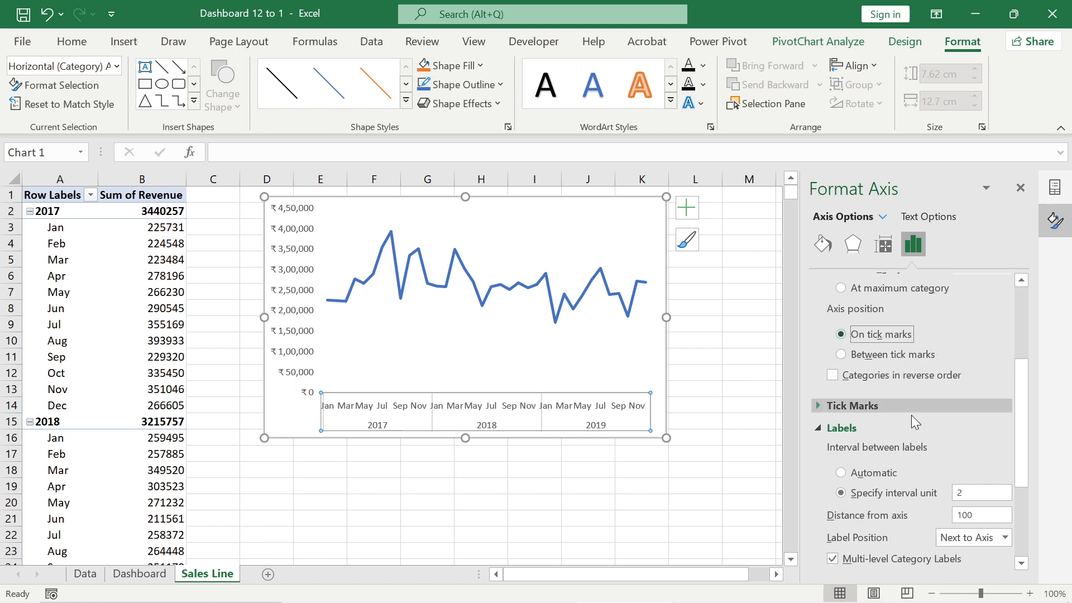
pyautogui.scroll(-3, 912, 417)
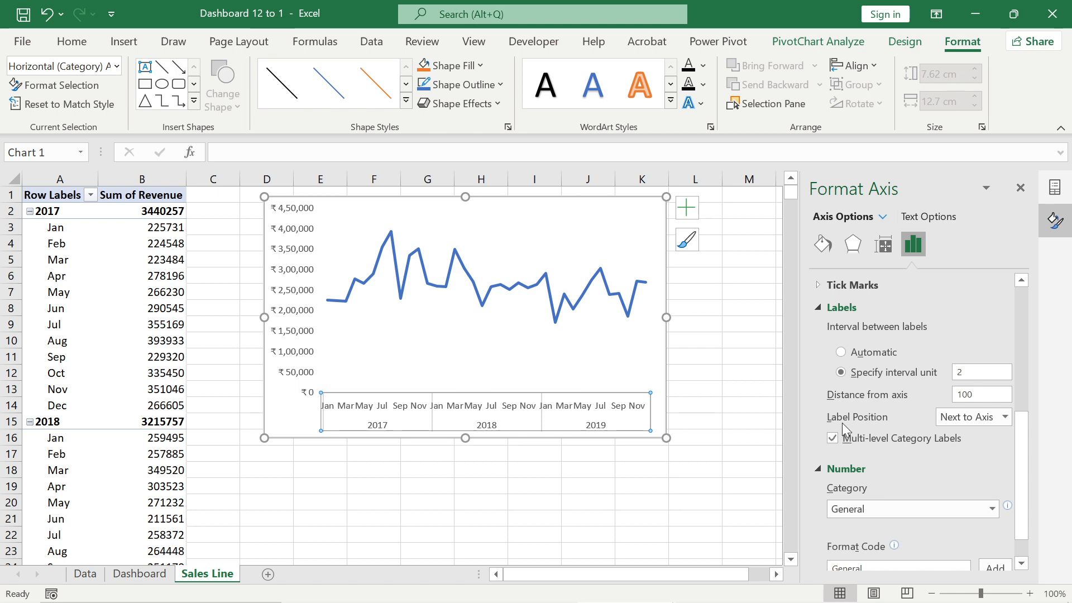
pyautogui.click(740, 407)
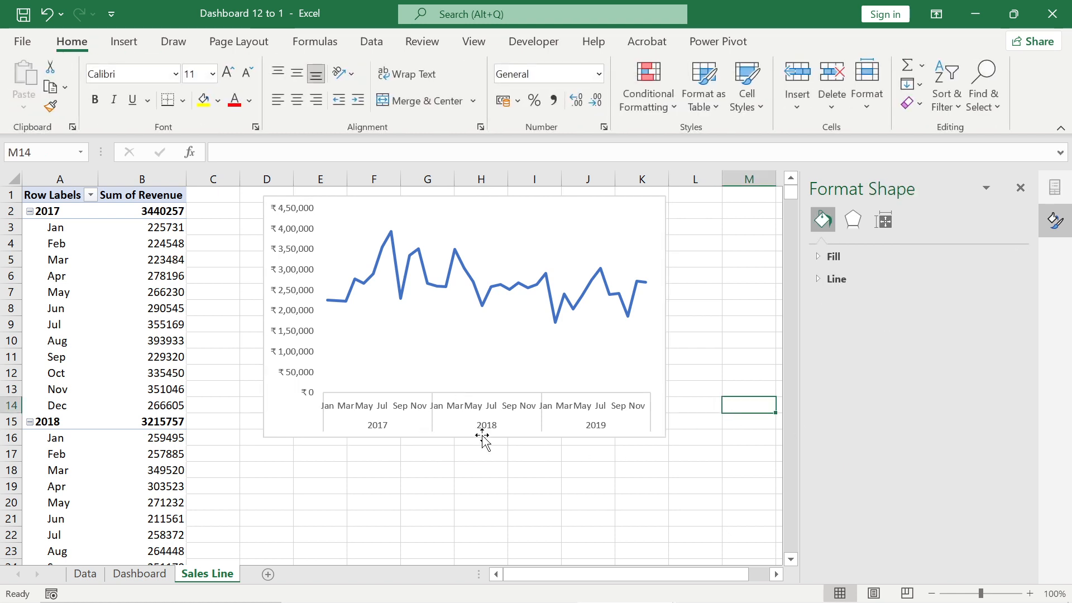
# - Reduce the horizontal axis labels' font size to 8 and close the axis formatting options
pyautogui.click(398, 411)
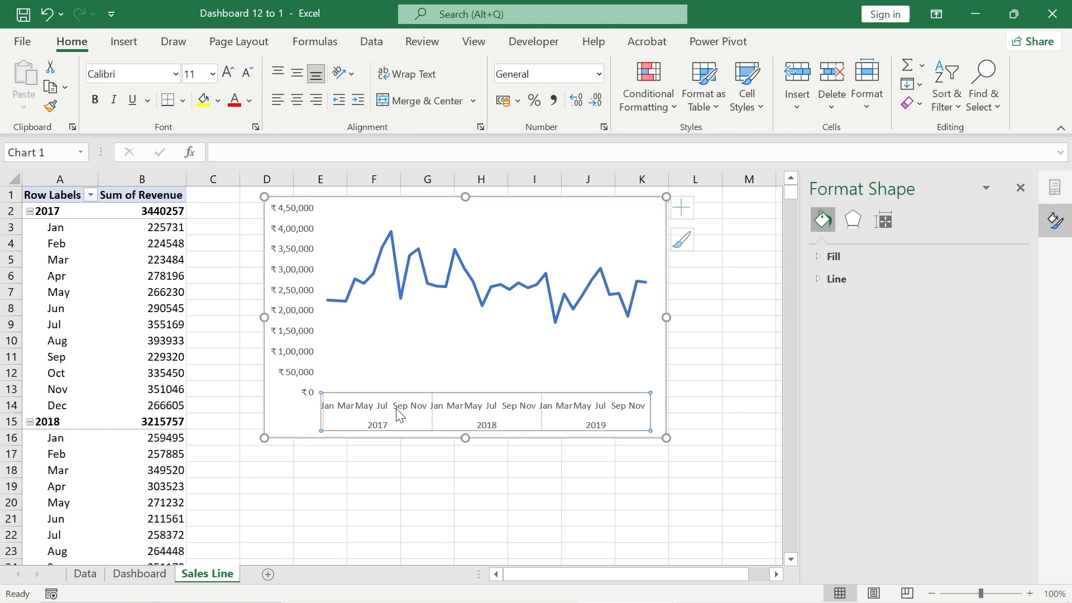
pyautogui.click(247, 73)
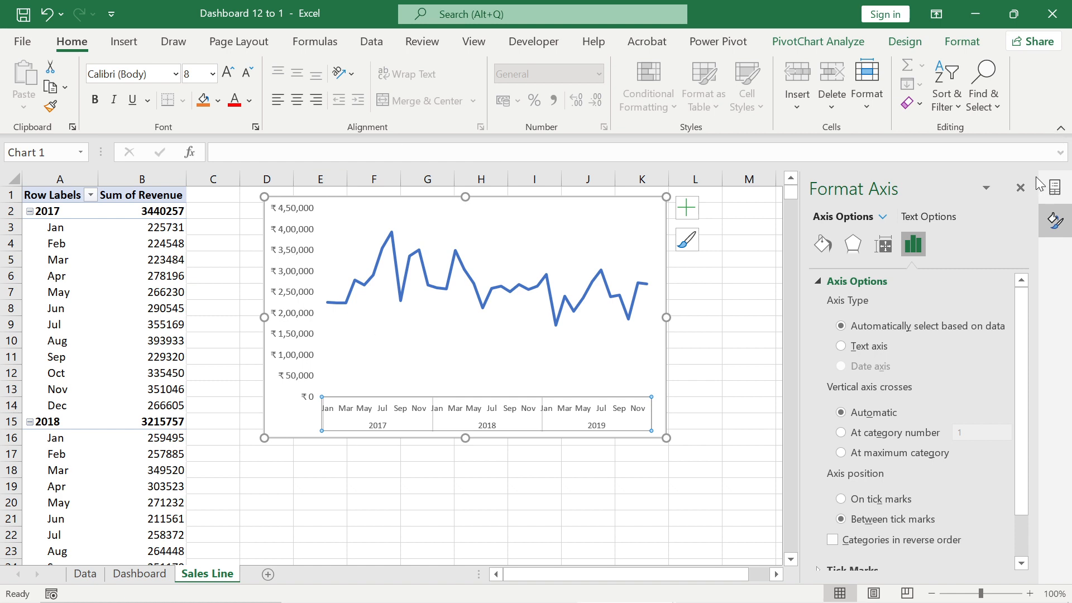
pyautogui.click(1021, 189)
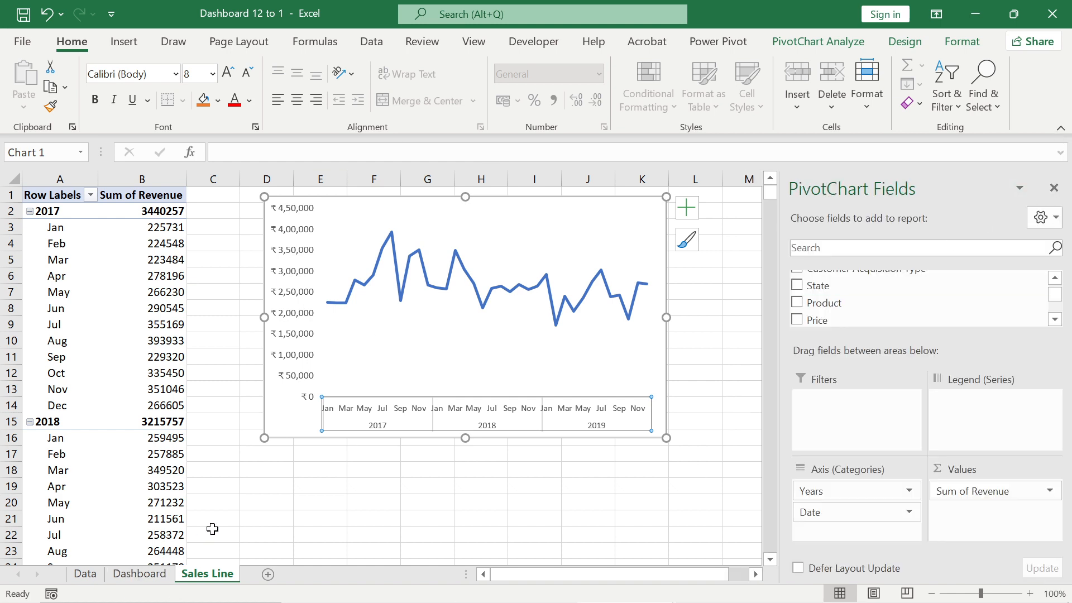
# - Examine the tables and filled map on the Sales Map sheet of the Dashboard 8 to 9 workbook, and return to Dashboard 12 to 1
pyautogui.hotkey('alt', 'Tab')
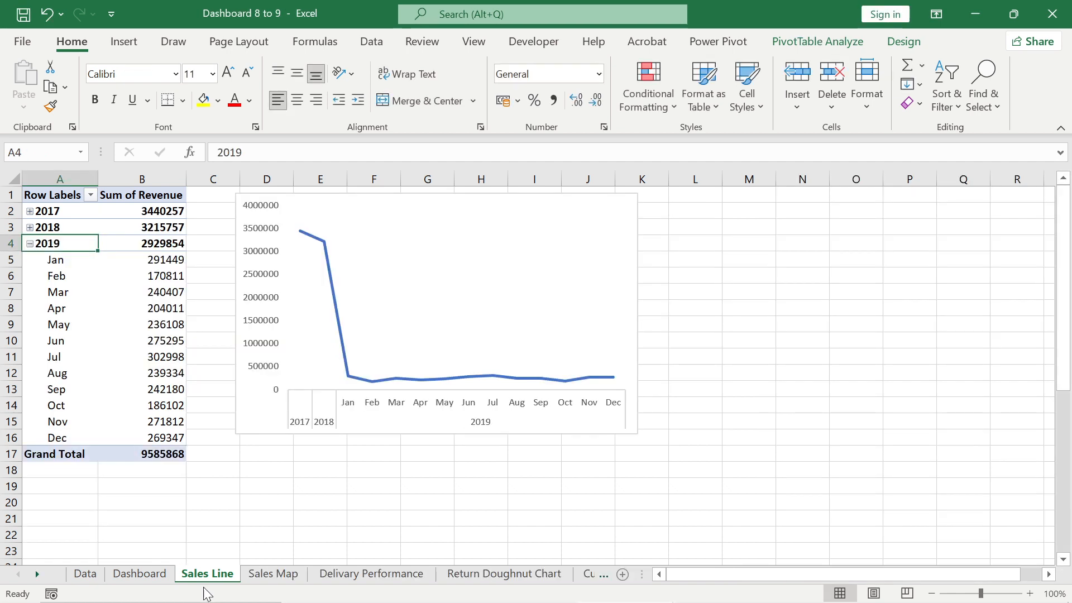
pyautogui.click(267, 576)
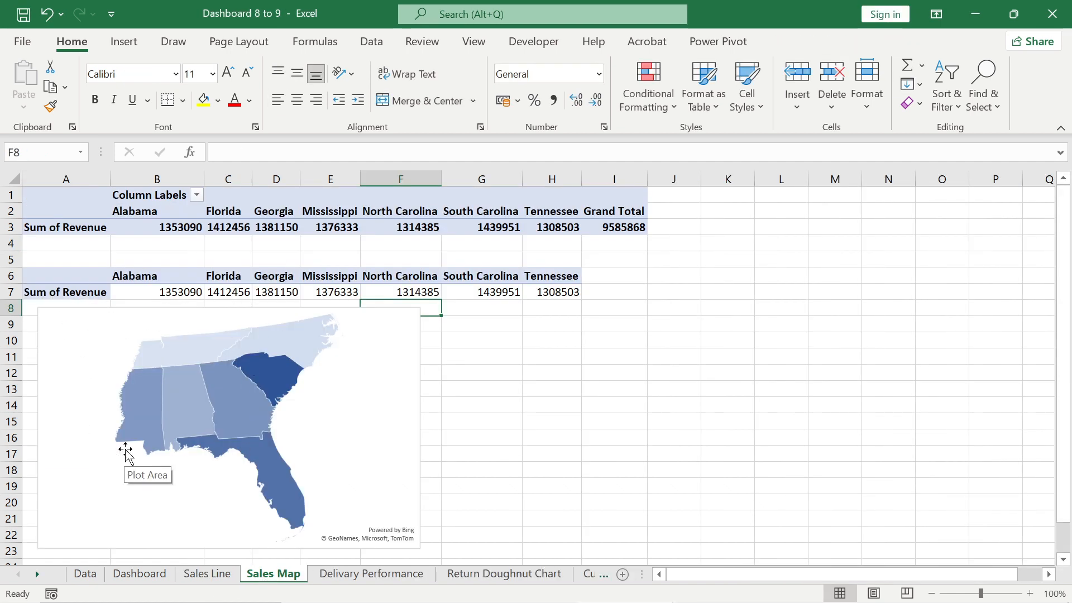
pyautogui.moveTo(235, 439)
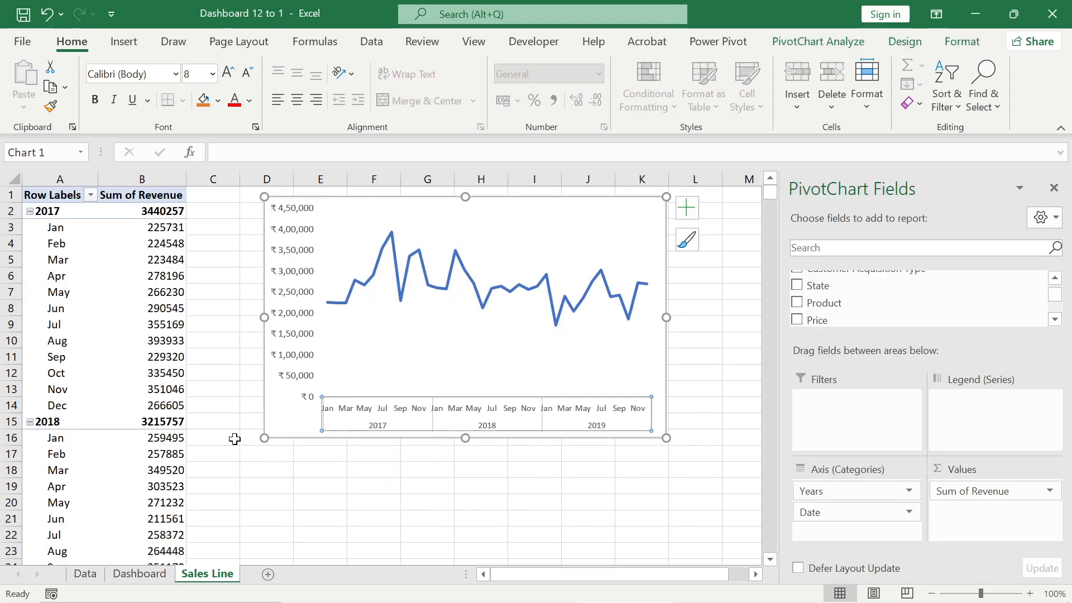
# - Add a new worksheet after Sales Line and name it Sales Map
pyautogui.click(269, 574)
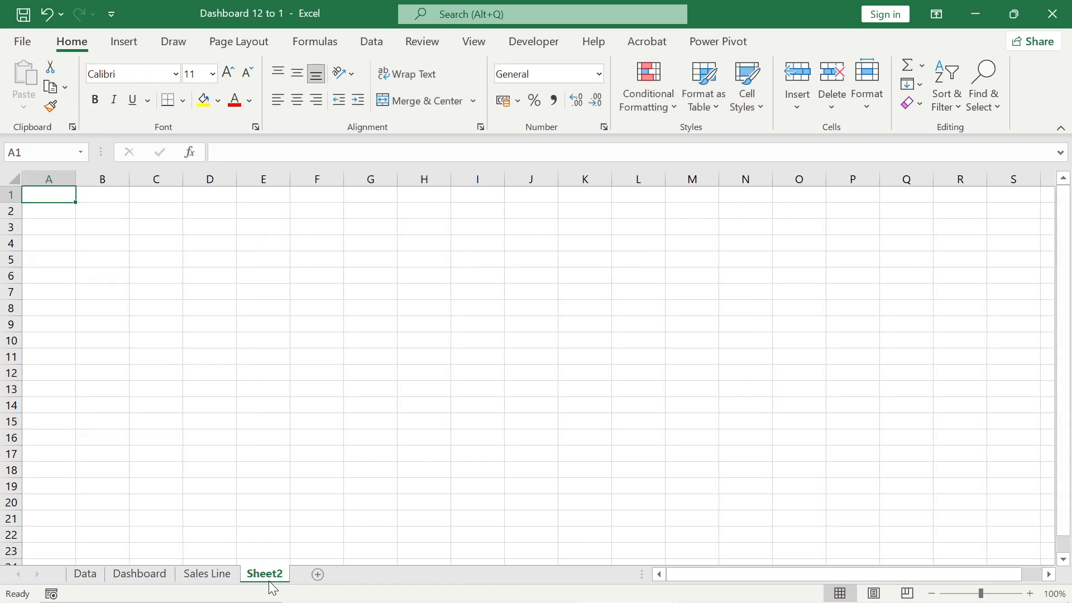
pyautogui.rightClick(269, 580)
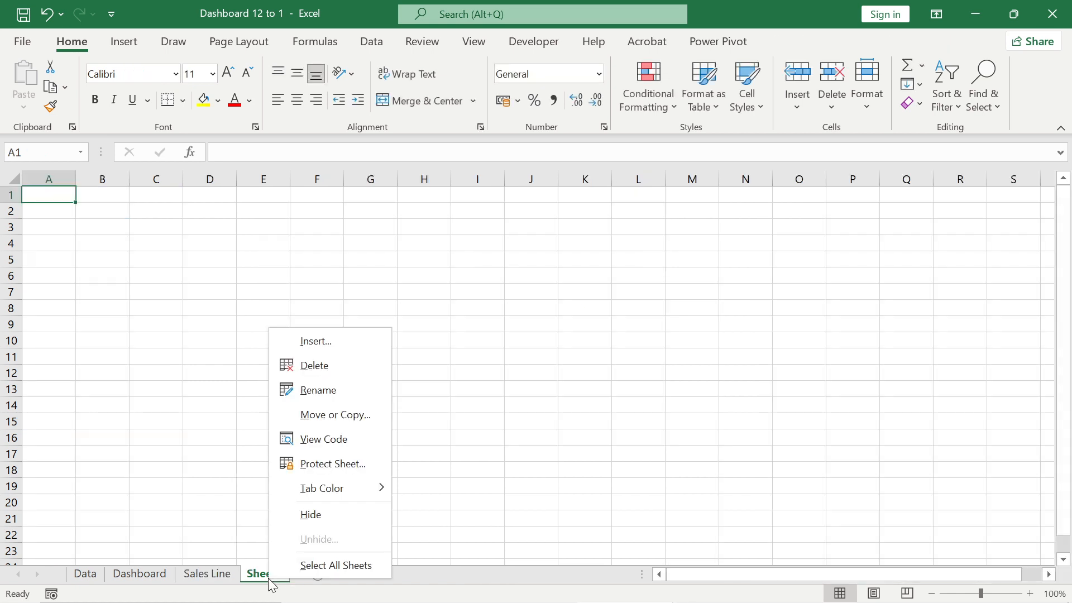
pyautogui.click(307, 394)
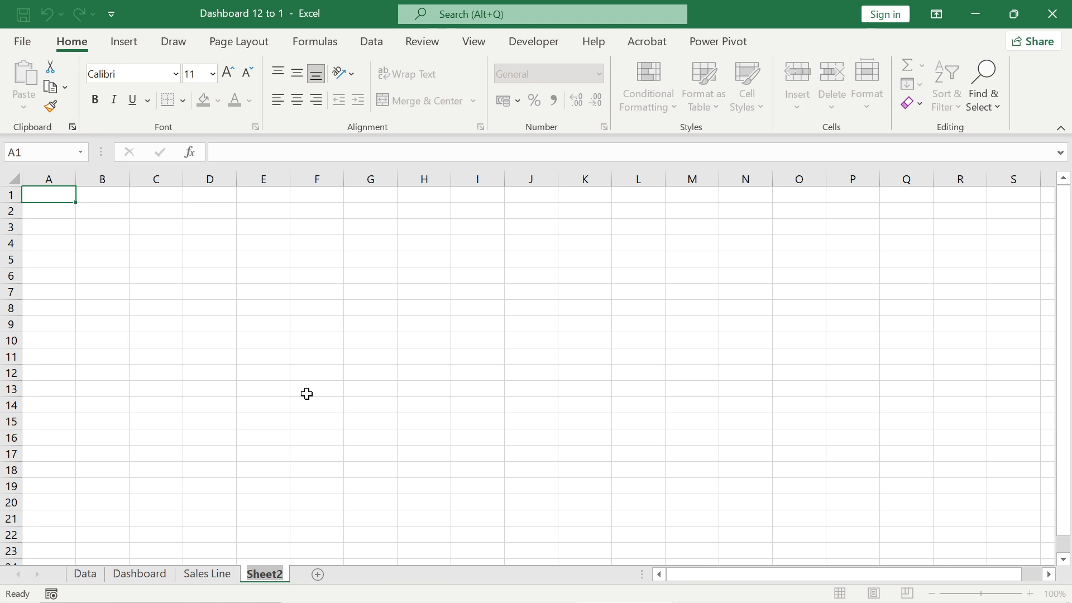
pyautogui.write('Sa')
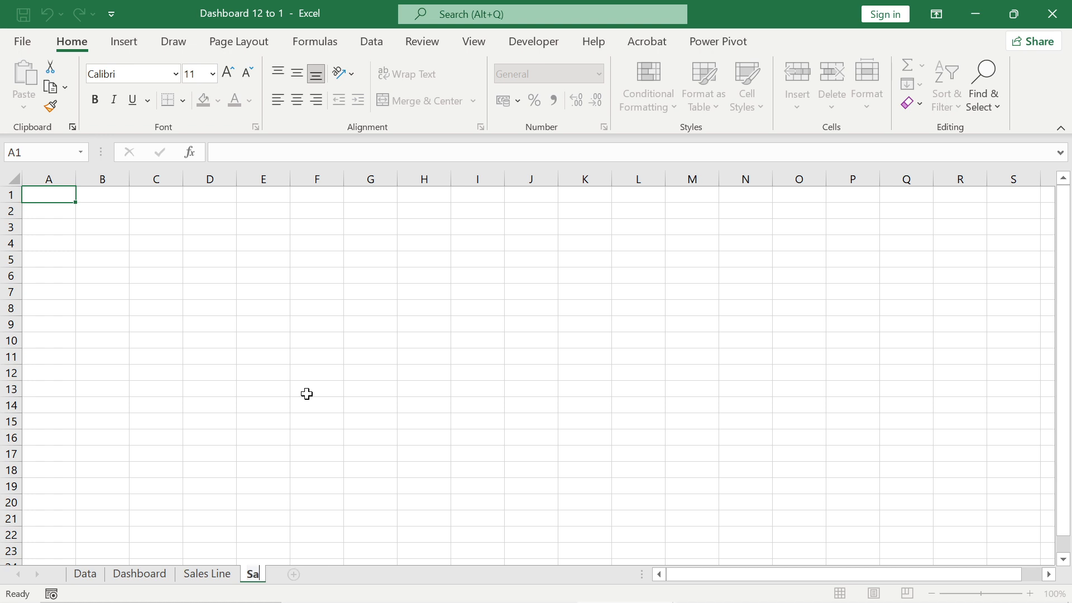
pyautogui.write('les Map')
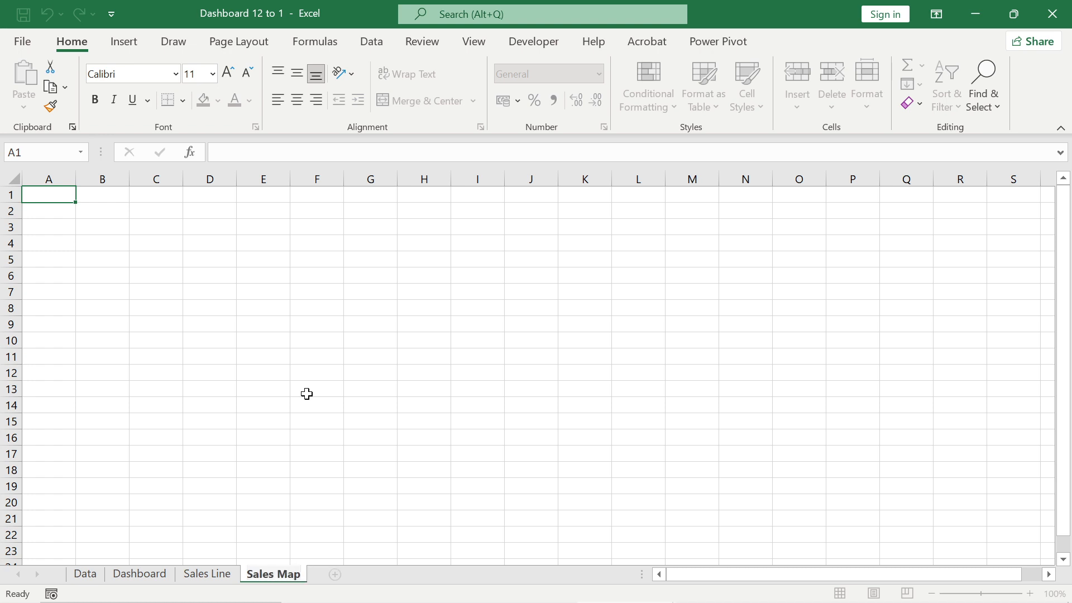
pyautogui.press('Return')
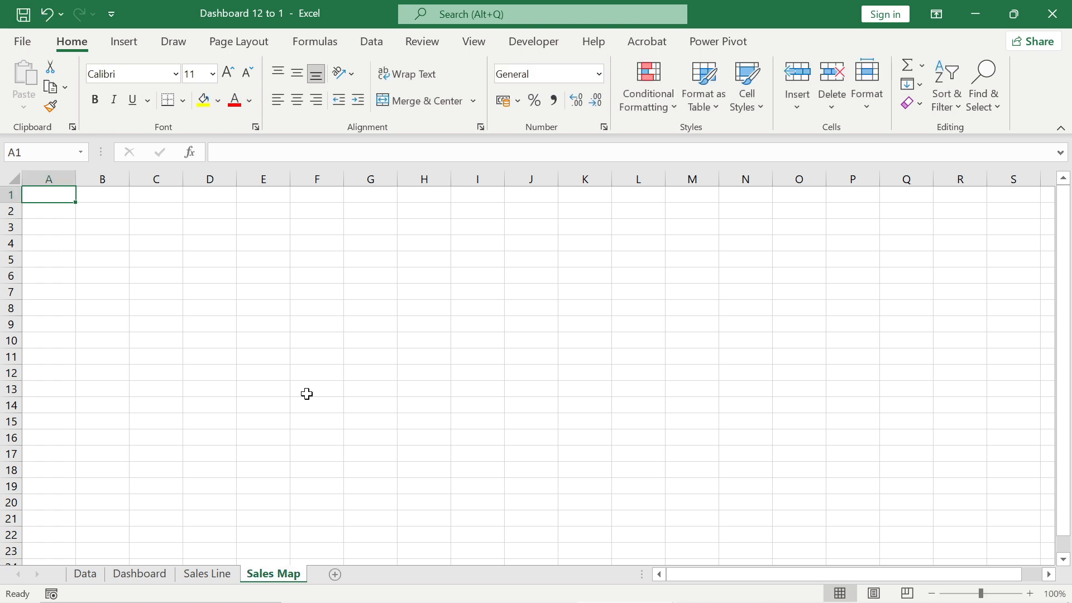
# - Insert a PivotTable based on Data_Table in cell A1 of the existing Sales Map sheet
pyautogui.click(124, 41)
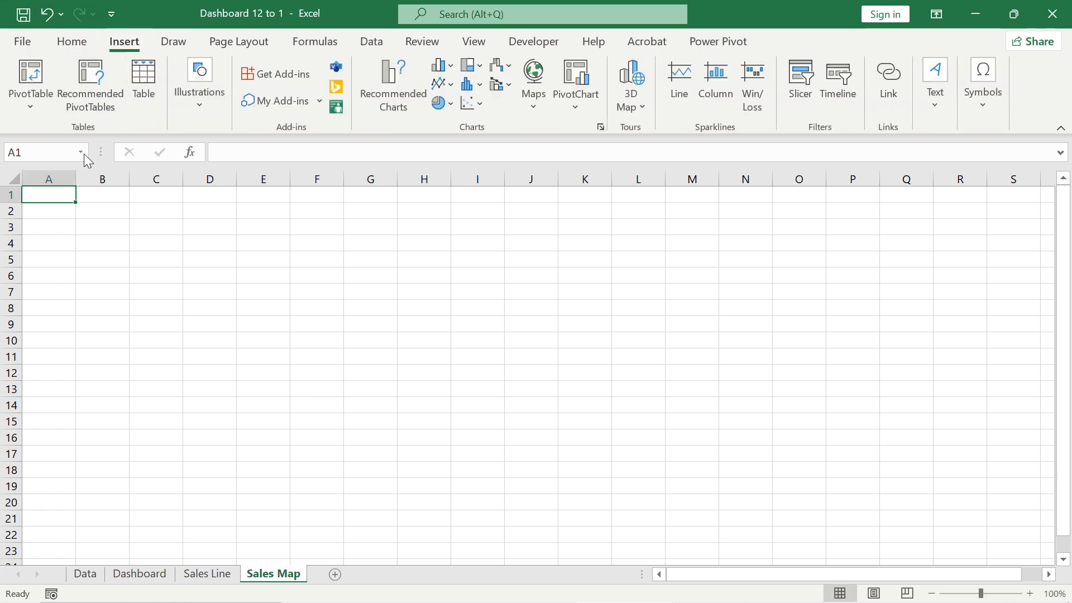
pyautogui.click(39, 81)
pyautogui.write('Data_')
pyautogui.write('Table')
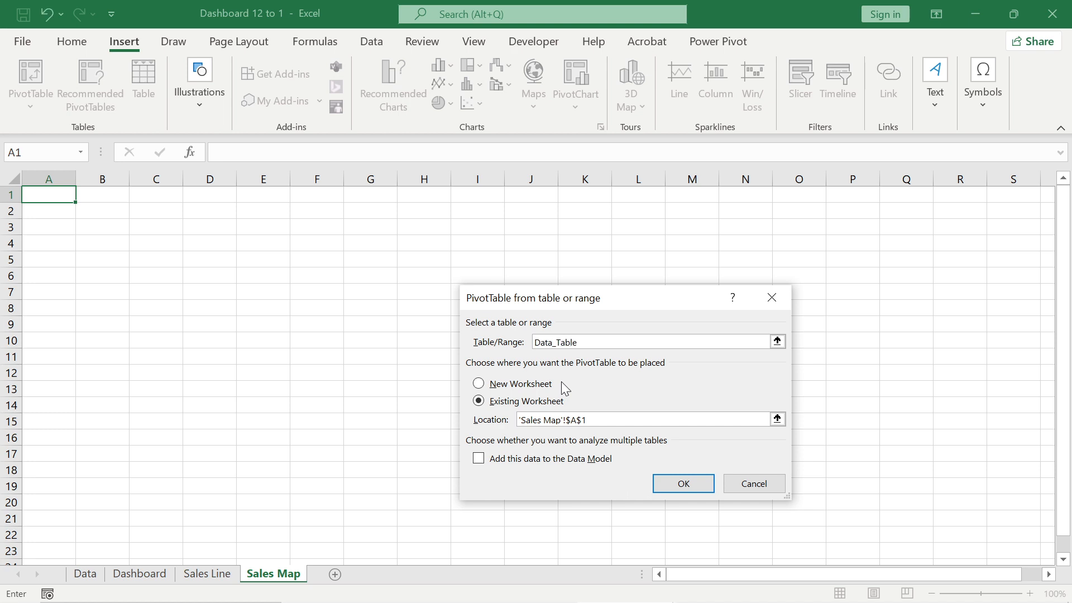
pyautogui.press('Return')
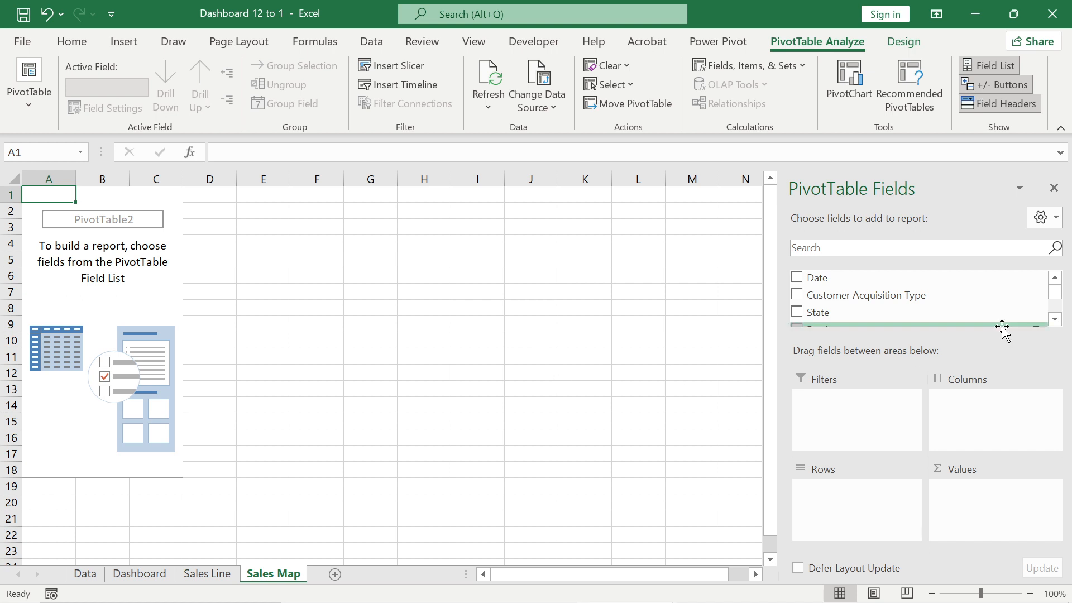
# - Lay out the PivotTable with State across the columns and the sum of Revenue as values
pyautogui.moveTo(862, 315); pyautogui.dragTo(867, 509)
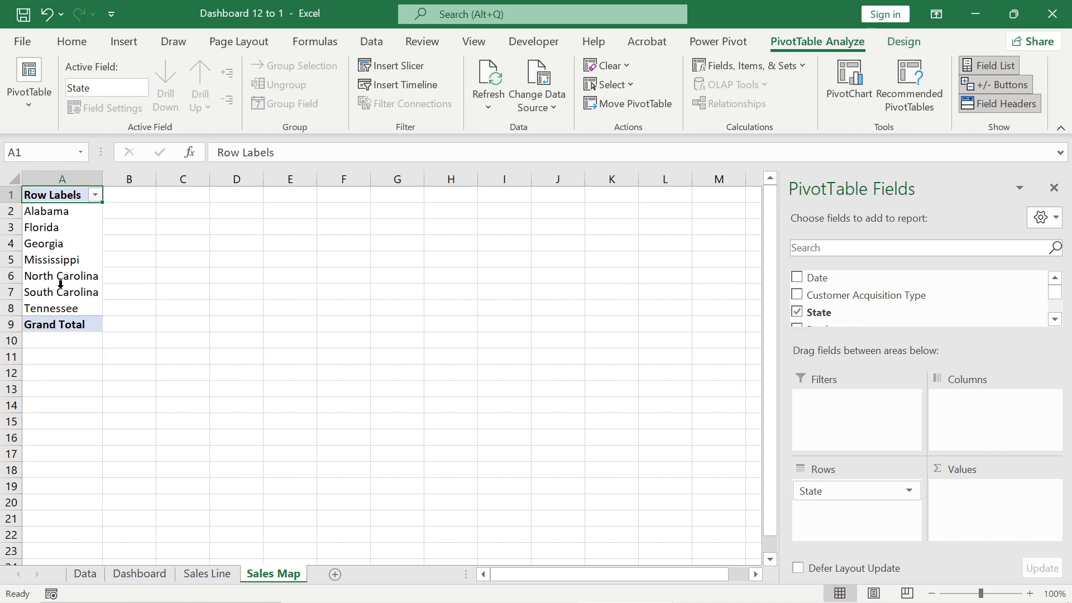
pyautogui.moveTo(857, 494); pyautogui.dragTo(986, 424)
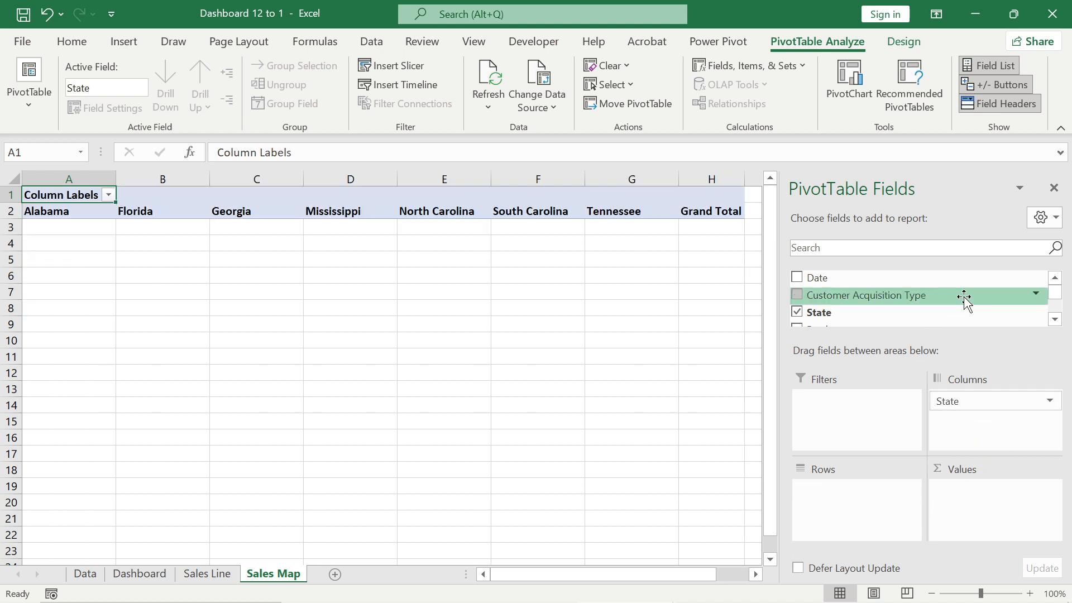
pyautogui.click(1056, 320)
pyautogui.scroll(-4, 1056, 320)
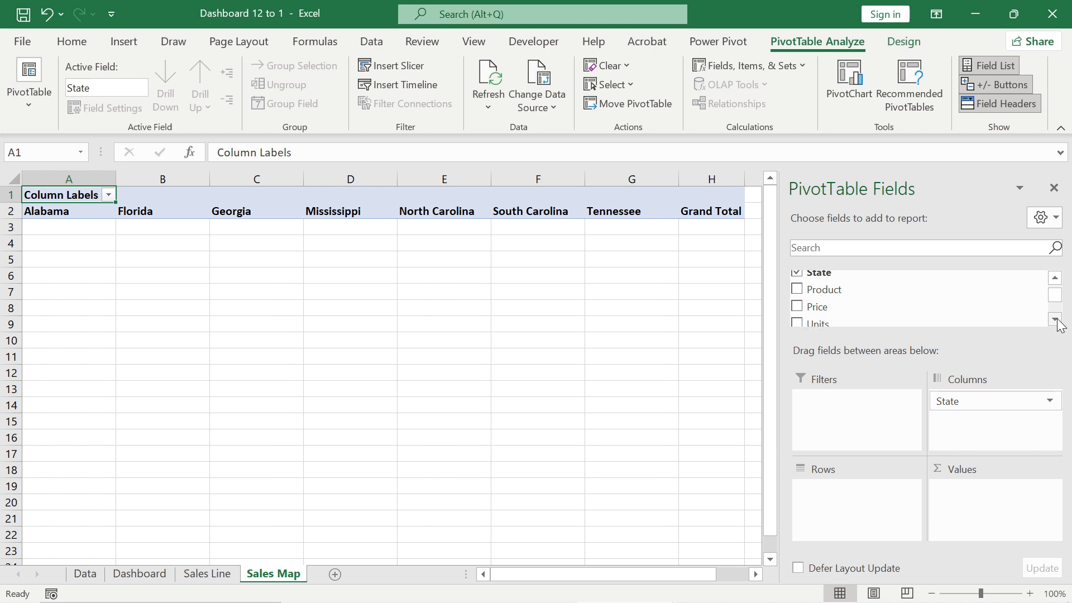
pyautogui.moveTo(855, 306); pyautogui.dragTo(957, 488)
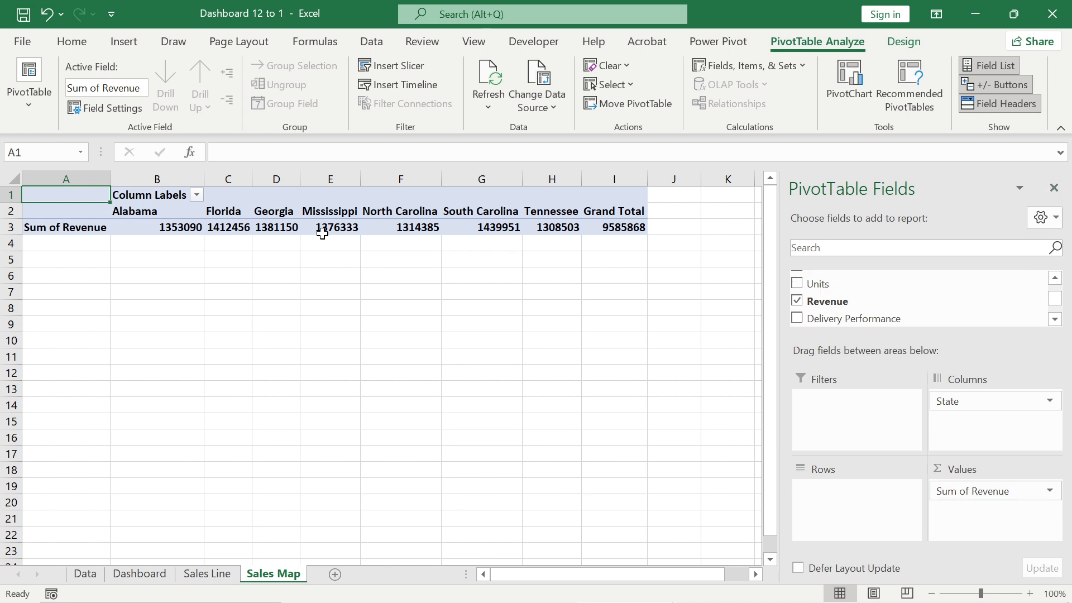
# - Try to create a Filled Map chart directly from the PivotTable
pyautogui.click(288, 229)
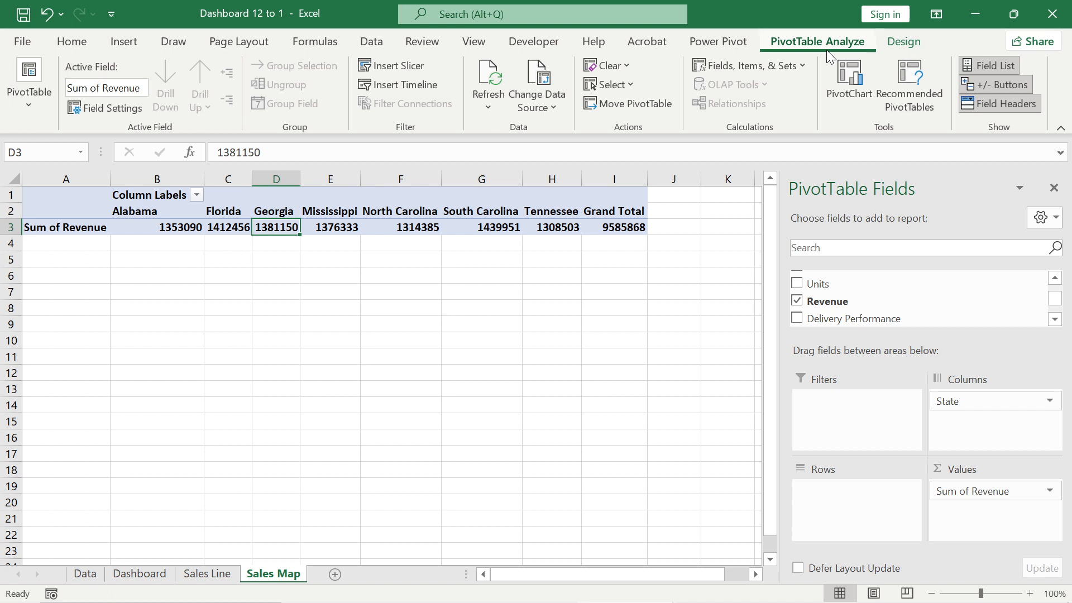
pyautogui.click(840, 95)
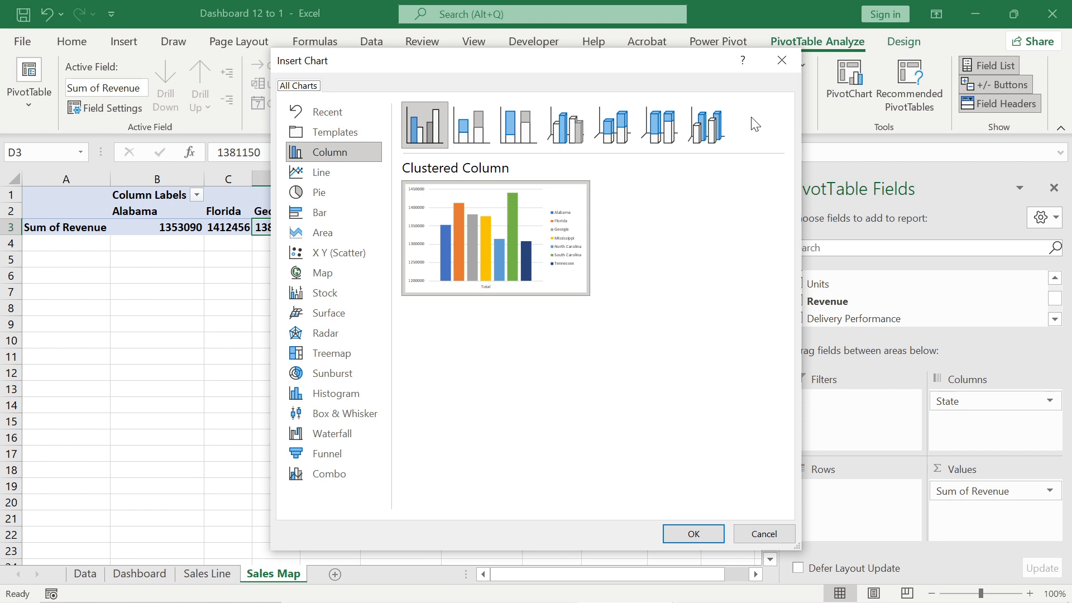
pyautogui.click(345, 275)
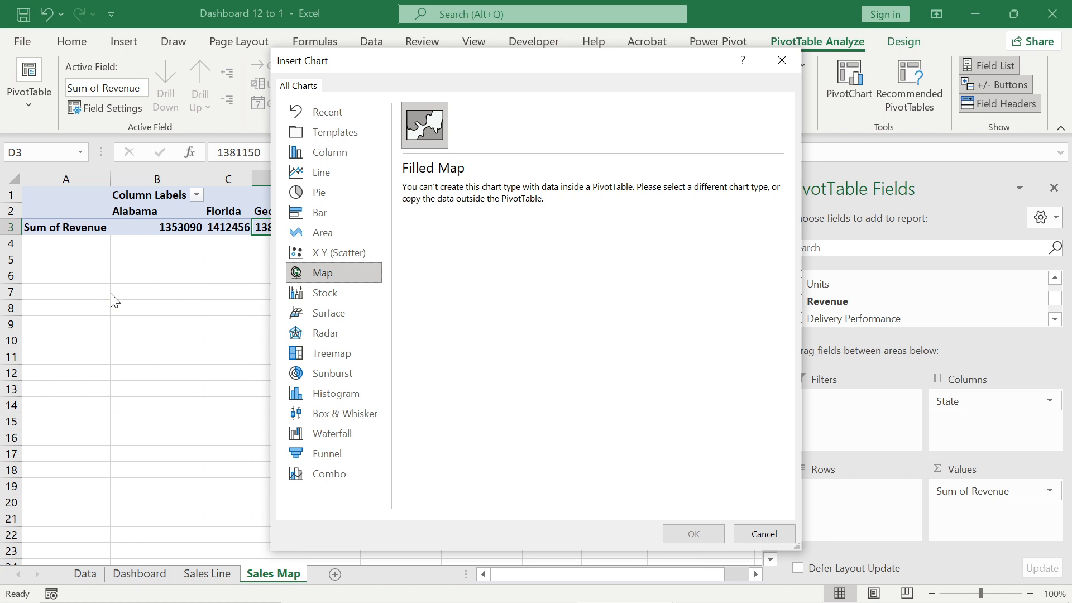
pyautogui.click(780, 62)
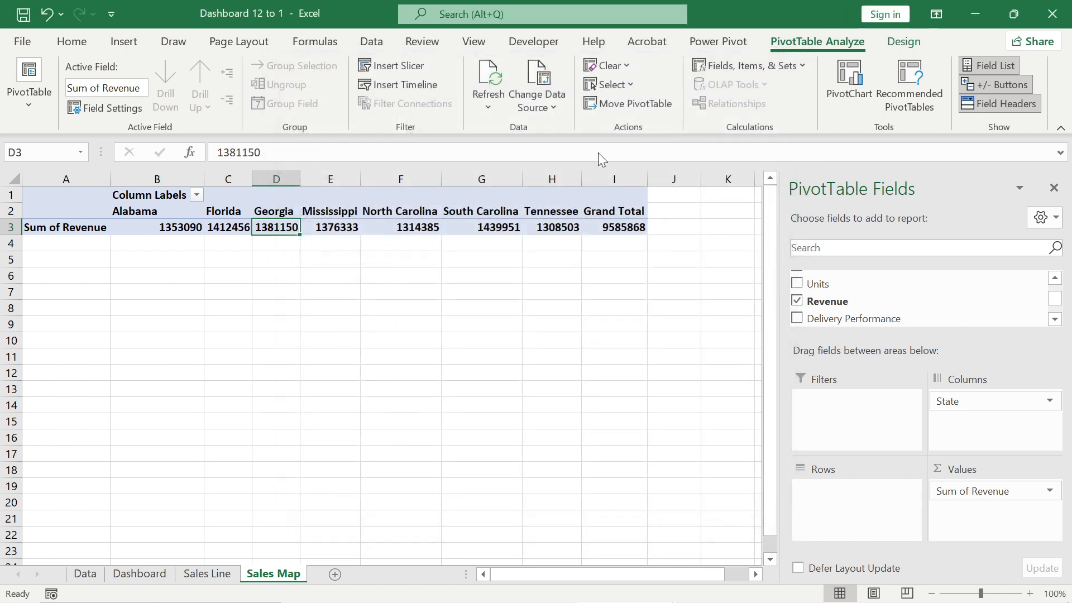
# - Copy the PivotTable's state headers A2:H2 to row 6 starting at A6, and its Sum of Revenue label to A7
pyautogui.moveTo(65, 215); pyautogui.dragTo(545, 208)
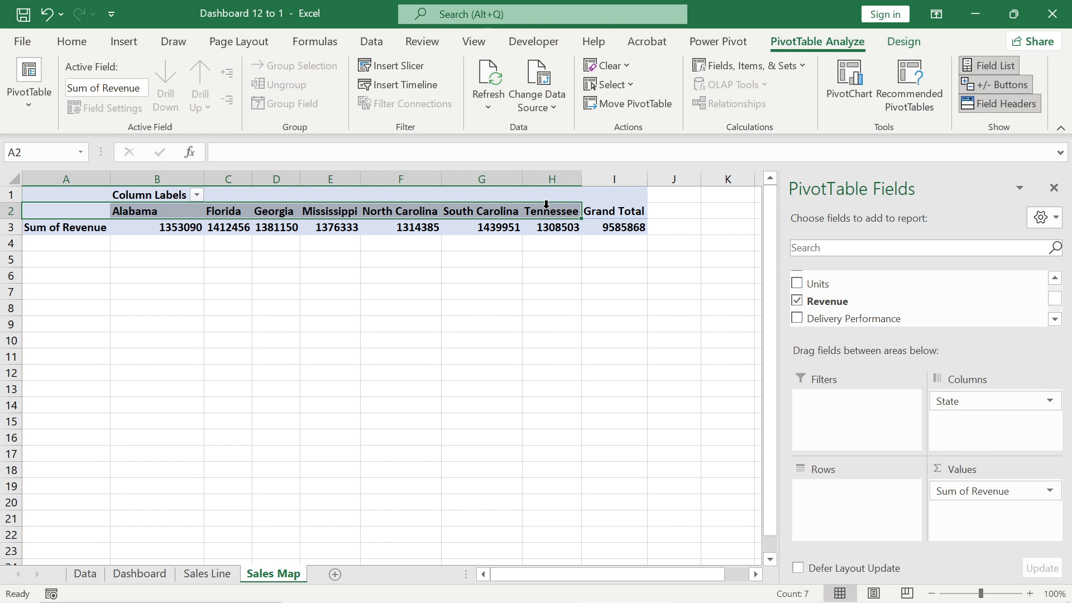
pyautogui.hotkey('ctrl', 'c')
pyautogui.click(47, 276)
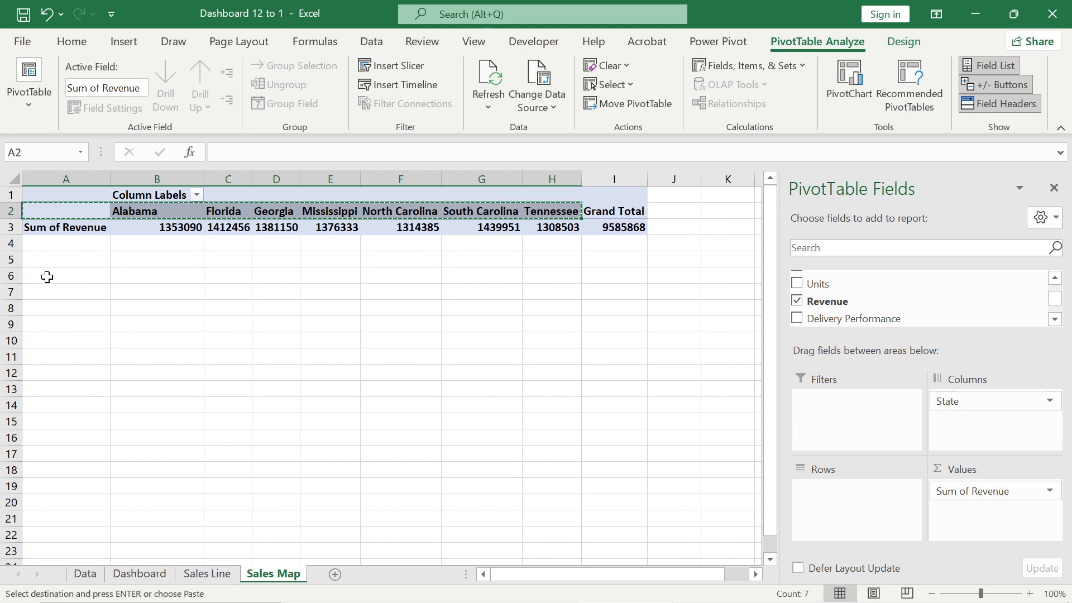
pyautogui.hotkey('ctrl', 'v')
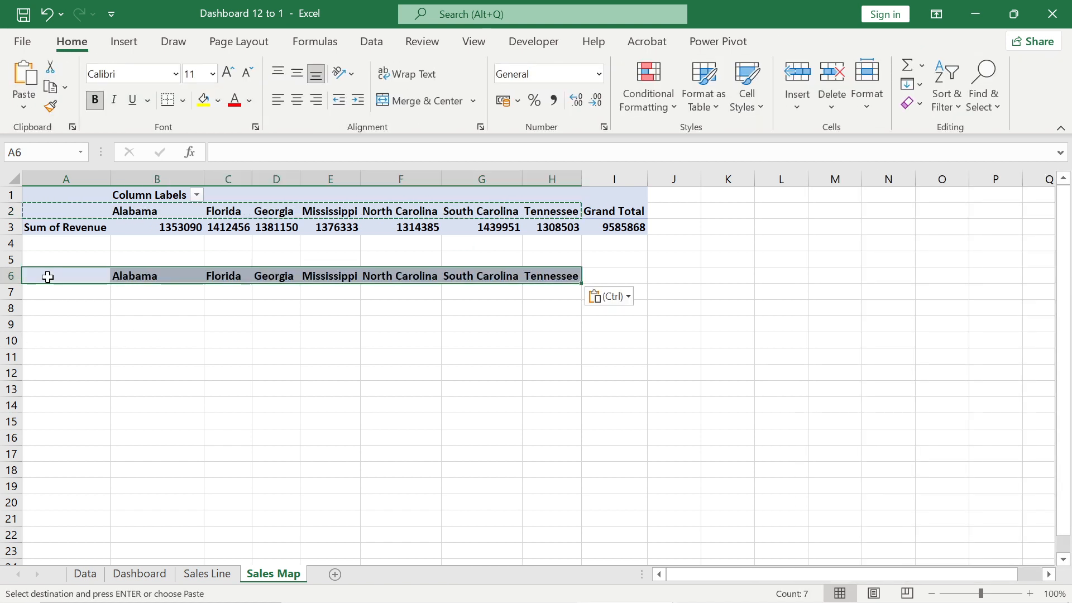
pyautogui.click(50, 230)
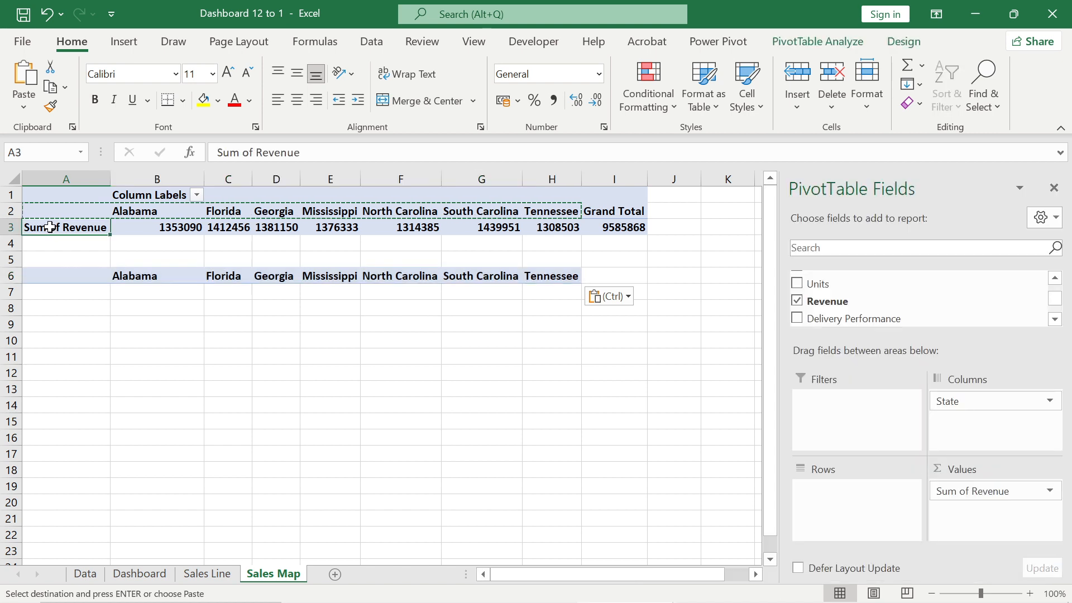
pyautogui.hotkey('ctrl', 'c')
pyautogui.click(48, 299)
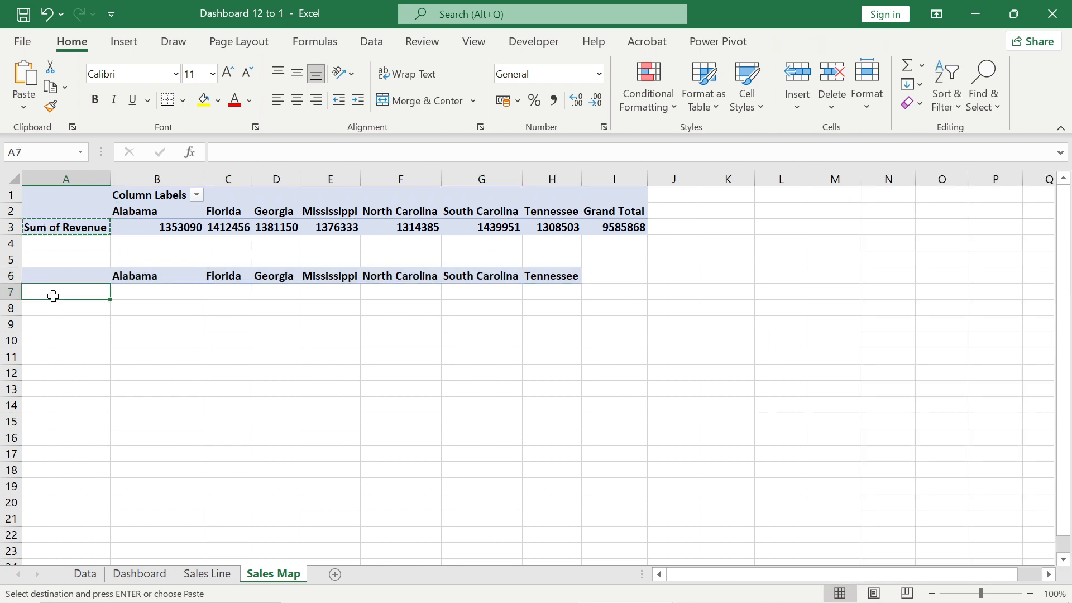
pyautogui.hotkey('ctrl', 'v')
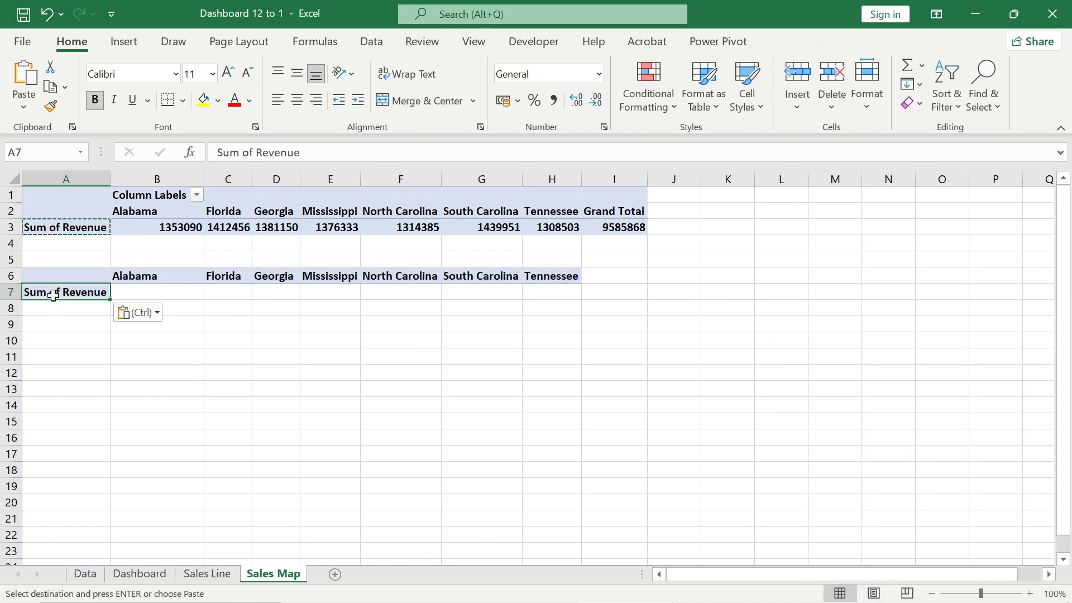
# - Link B7 and C7 to the PivotTable's Alabama and Florida revenue with GETPIVOTDATA references
pyautogui.click(152, 293)
pyautogui.press('Escape')
pyautogui.write('=')
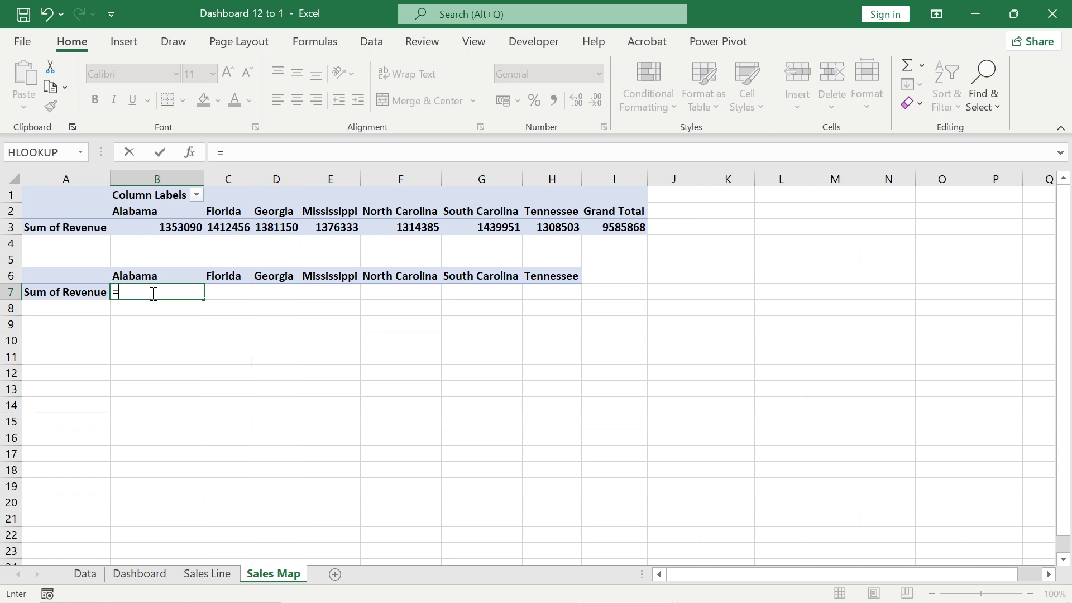
pyautogui.click(149, 228)
pyautogui.press('Return')
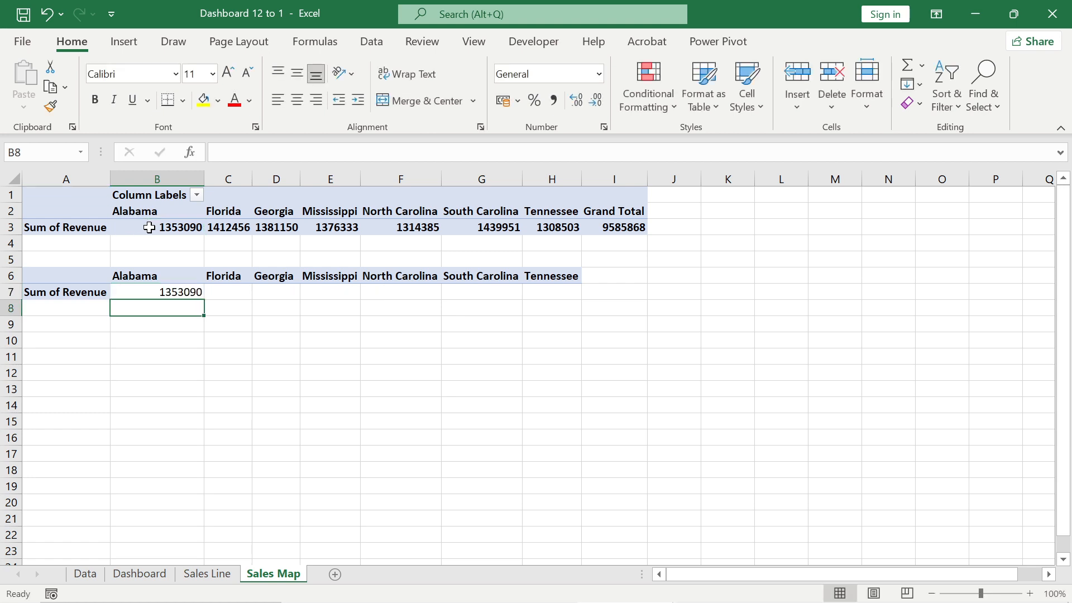
pyautogui.press('Right')
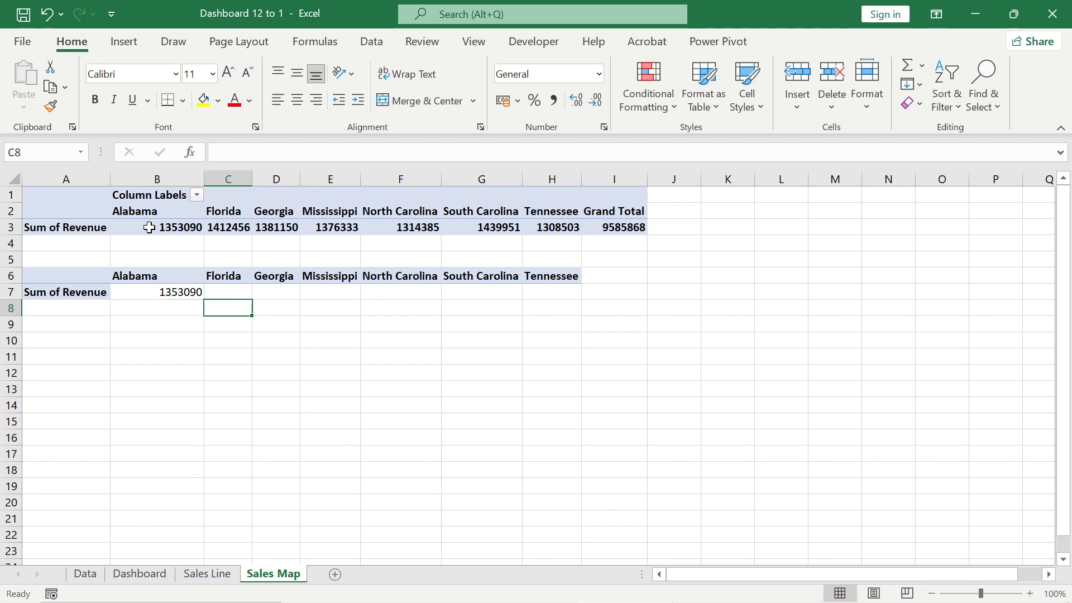
pyautogui.press('Up')
pyautogui.write('=')
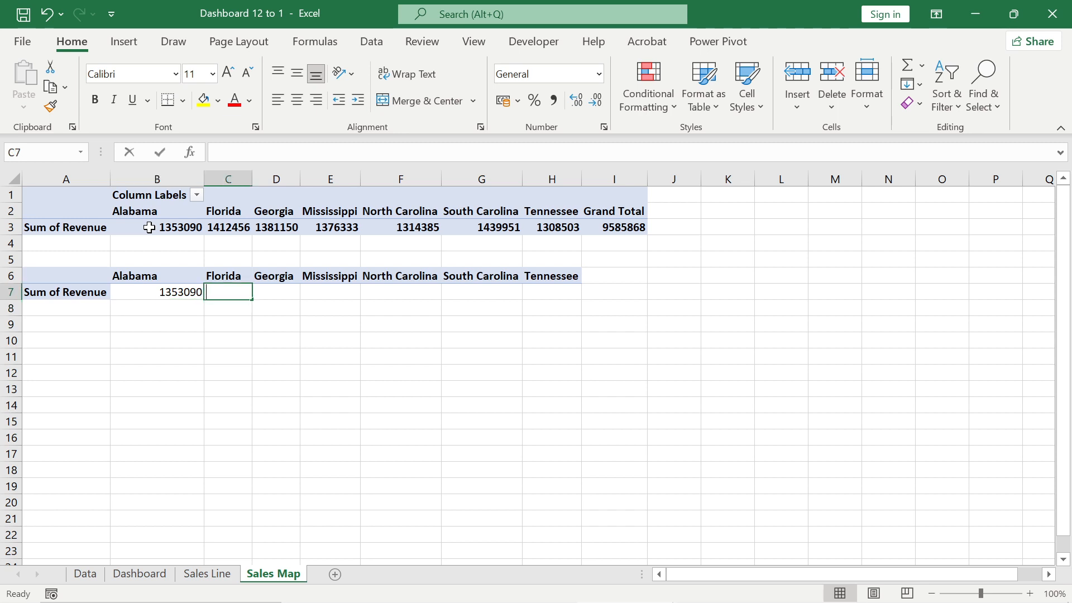
pyautogui.click(229, 227)
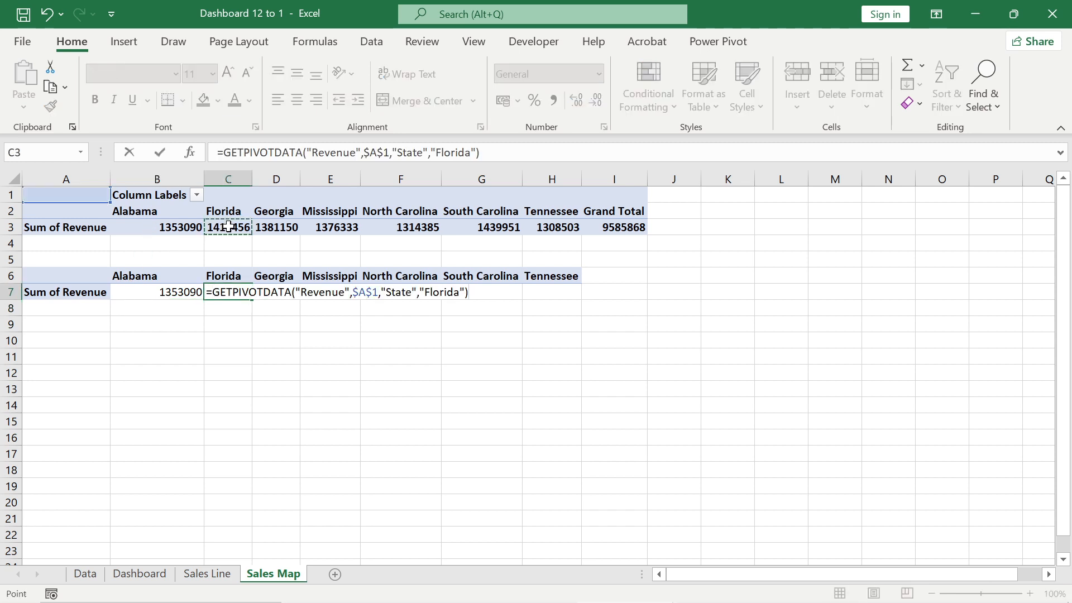
pyautogui.press('Return')
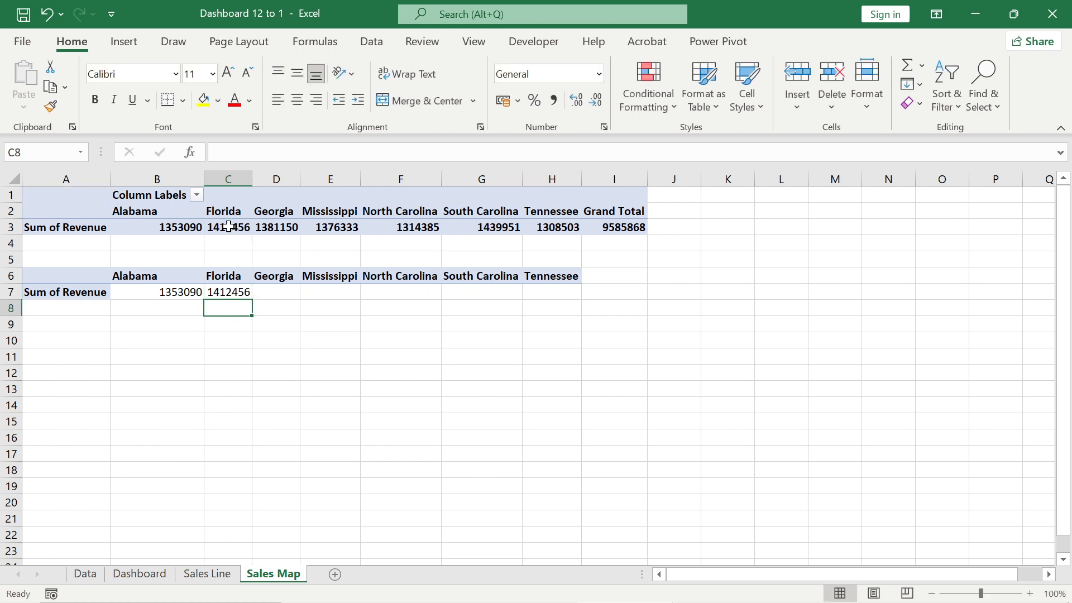
# - Link D7 and E7 to the PivotTable's Georgia and Mississippi revenue with GETPIVOTDATA references
pyautogui.click(271, 295)
pyautogui.write('=')
pyautogui.click(275, 227)
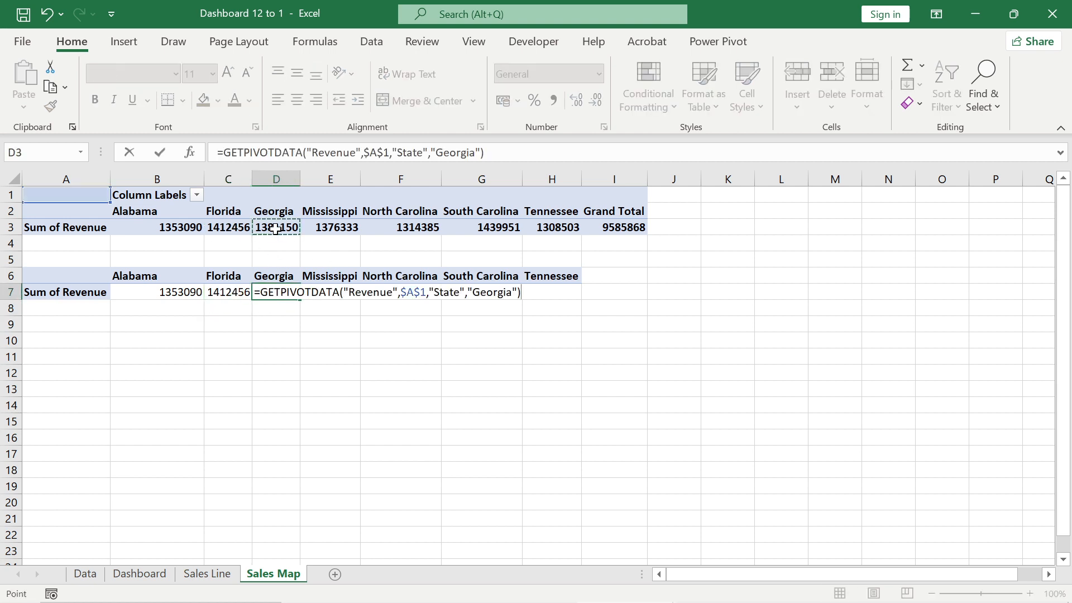
pyautogui.press('Return')
pyautogui.click(332, 290)
pyautogui.write('=')
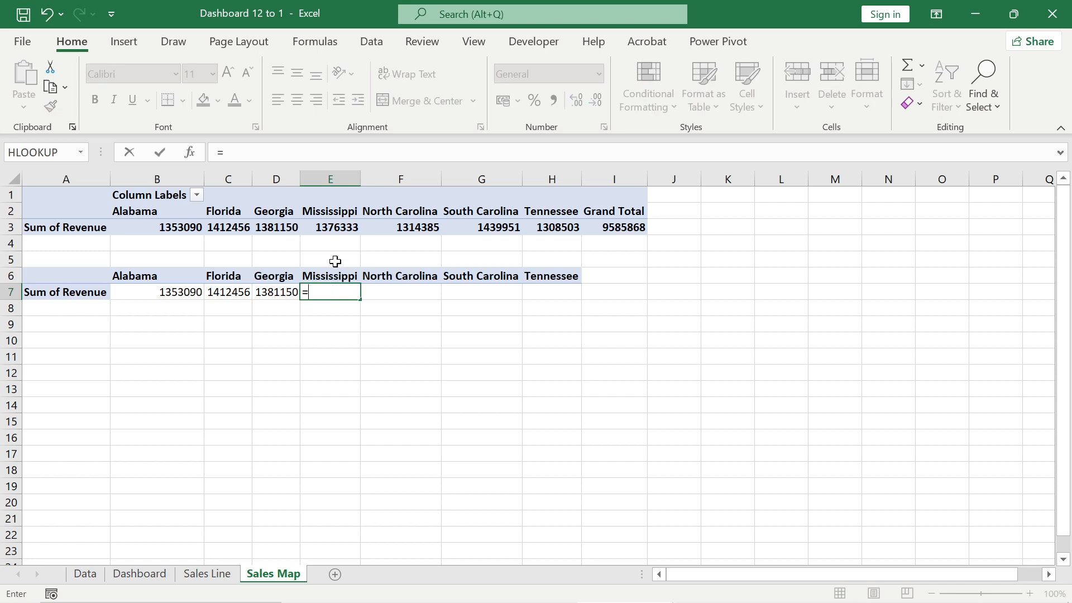
pyautogui.click(327, 228)
pyautogui.press('Return')
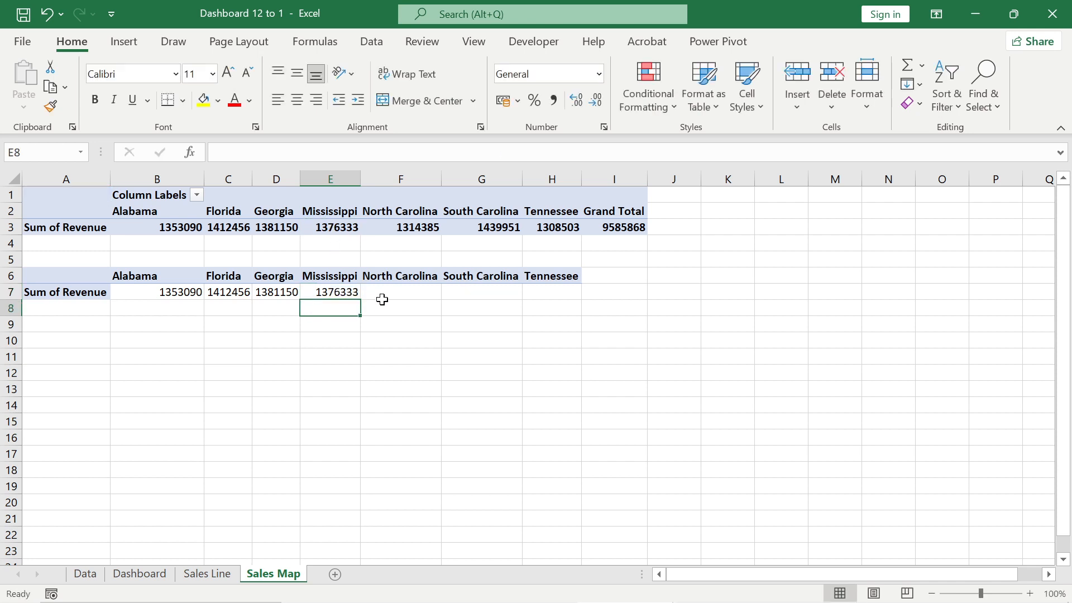
# - Link F7, G7 and H7 to the PivotTable's North Carolina, South Carolina and Tennessee revenue
pyautogui.click(384, 292)
pyautogui.write('=')
pyautogui.click(398, 229)
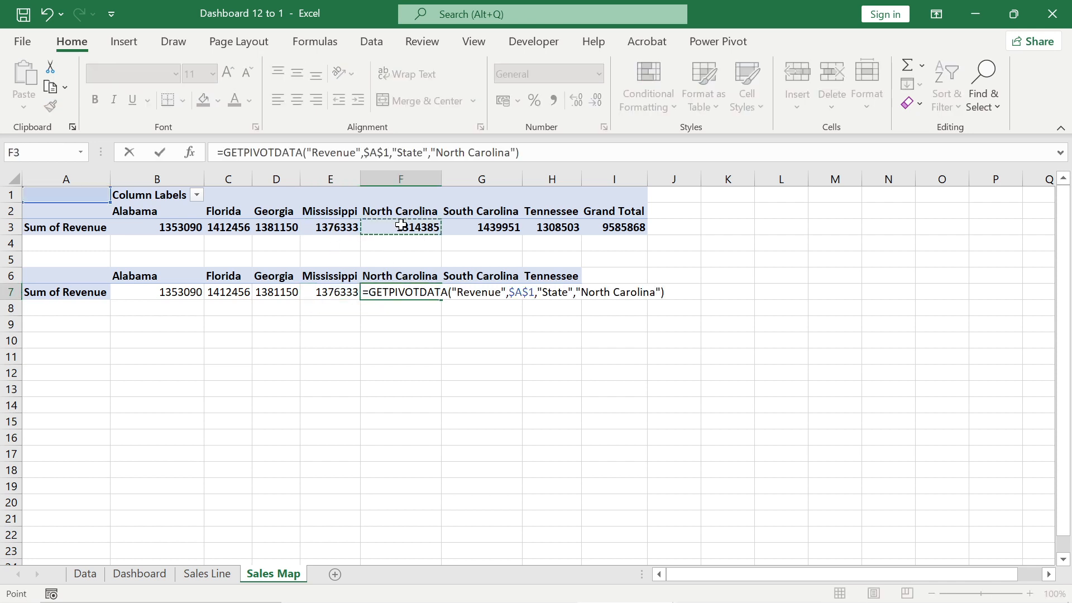
pyautogui.press('Return')
pyautogui.click(470, 292)
pyautogui.write('=')
pyautogui.click(483, 227)
pyautogui.press('Return')
pyautogui.click(553, 292)
pyautogui.write('=')
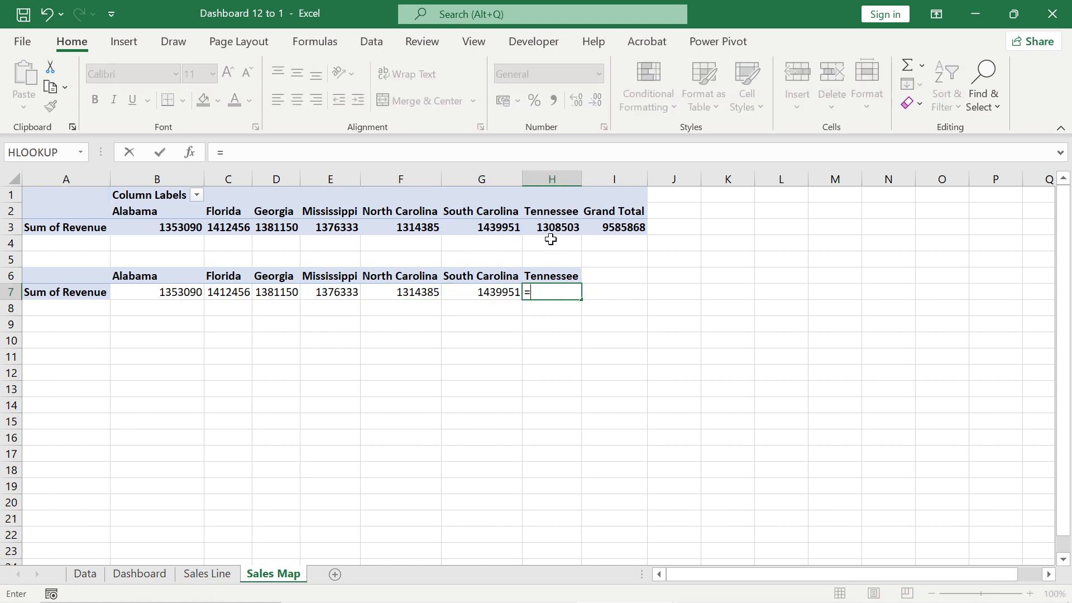
pyautogui.click(548, 231)
pyautogui.press('Return')
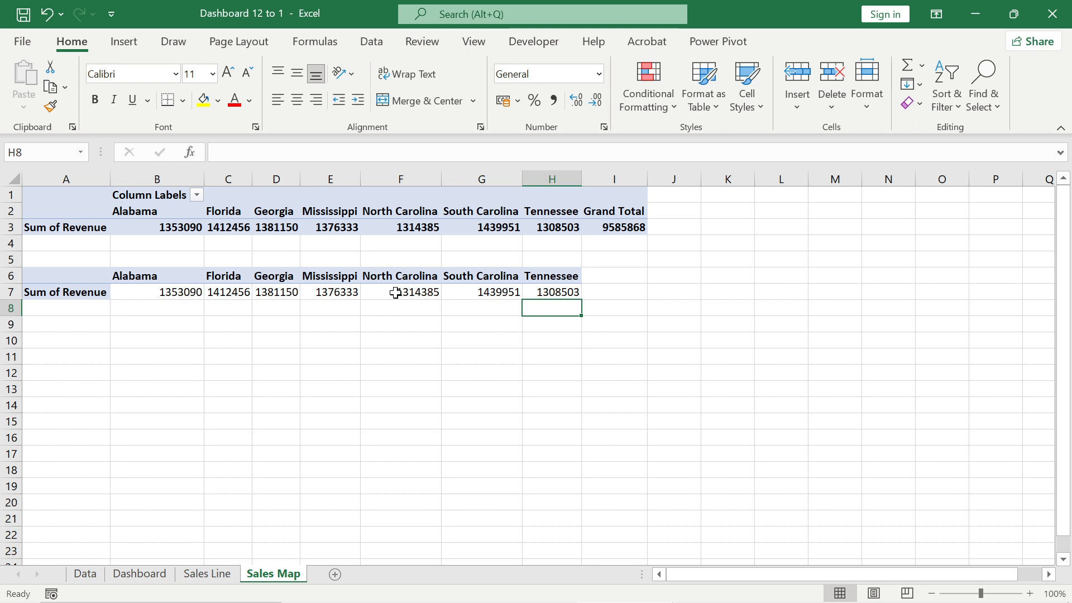
# - Insert a Filled Map chart from the linked state revenue table in rows 6 and 7
pyautogui.click(223, 291)
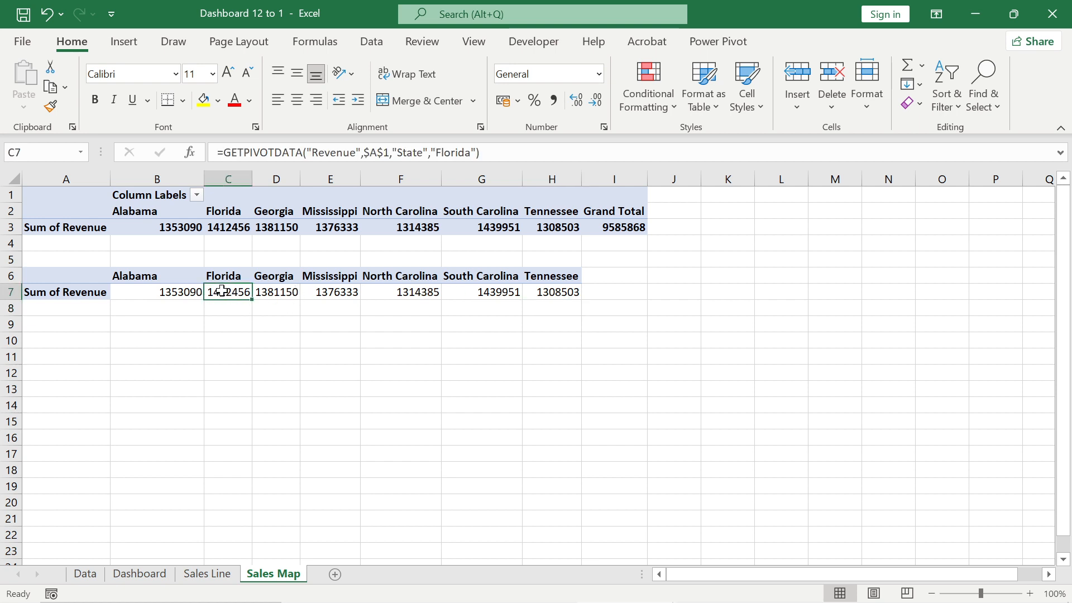
pyautogui.click(125, 45)
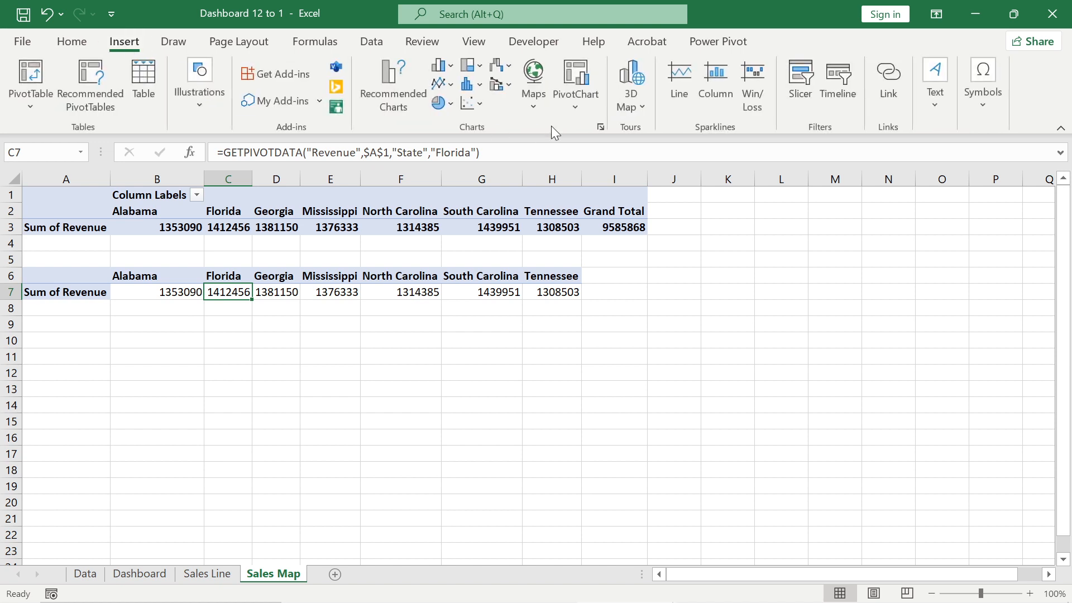
pyautogui.click(531, 105)
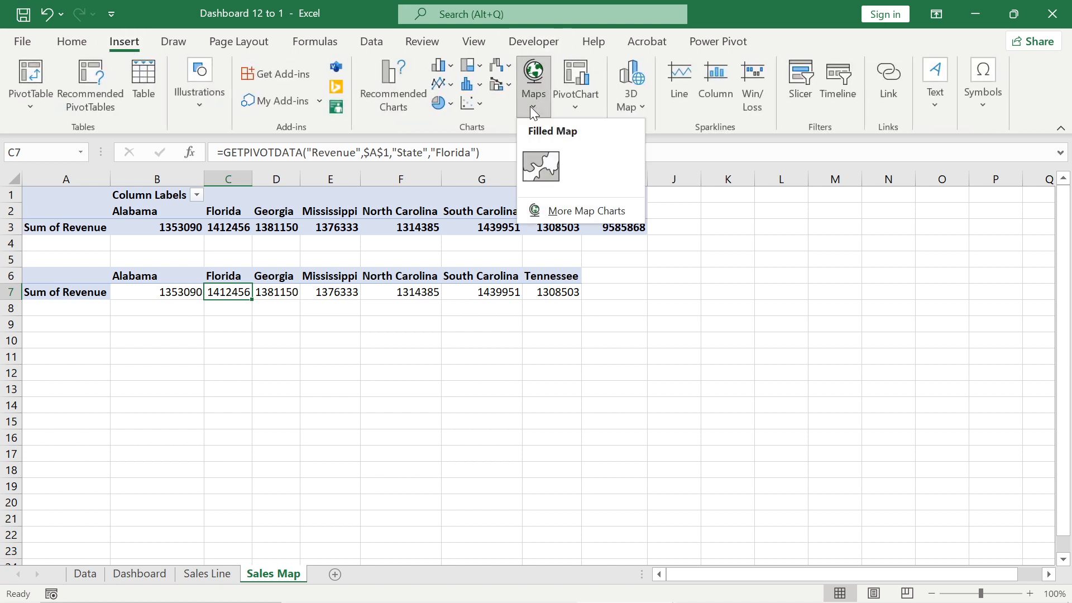
pyautogui.click(539, 168)
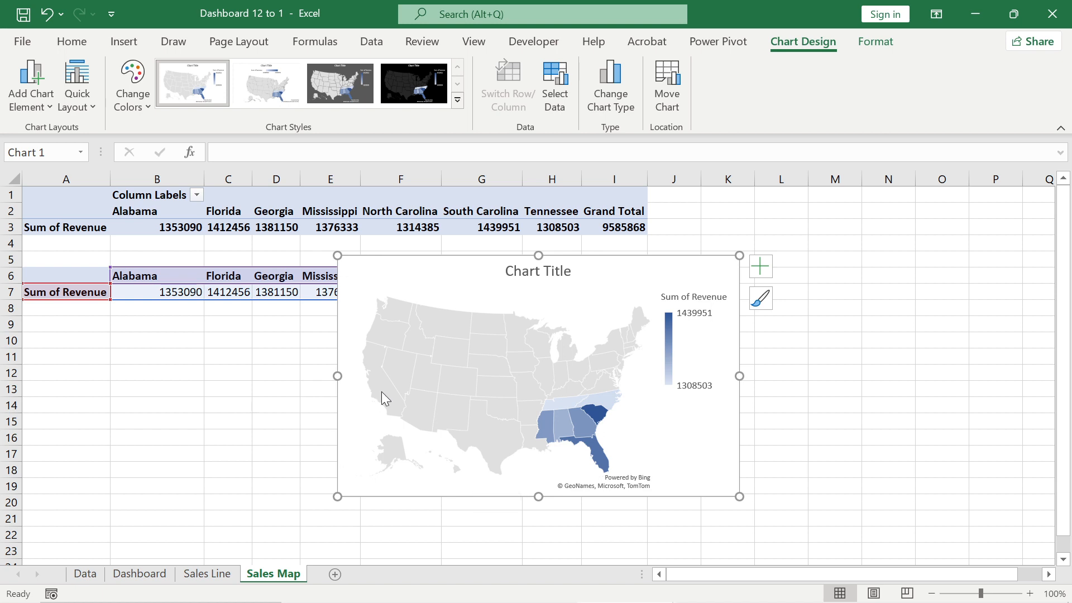
# - Limit the map chart's area to only regions with data
pyautogui.moveTo(382, 393)
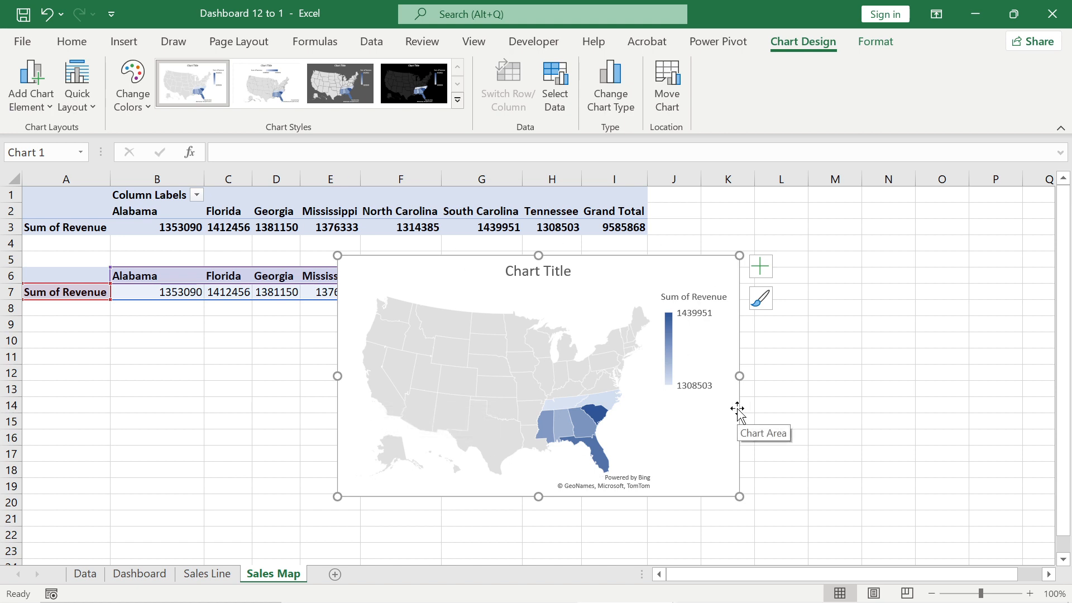
pyautogui.rightClick(631, 261)
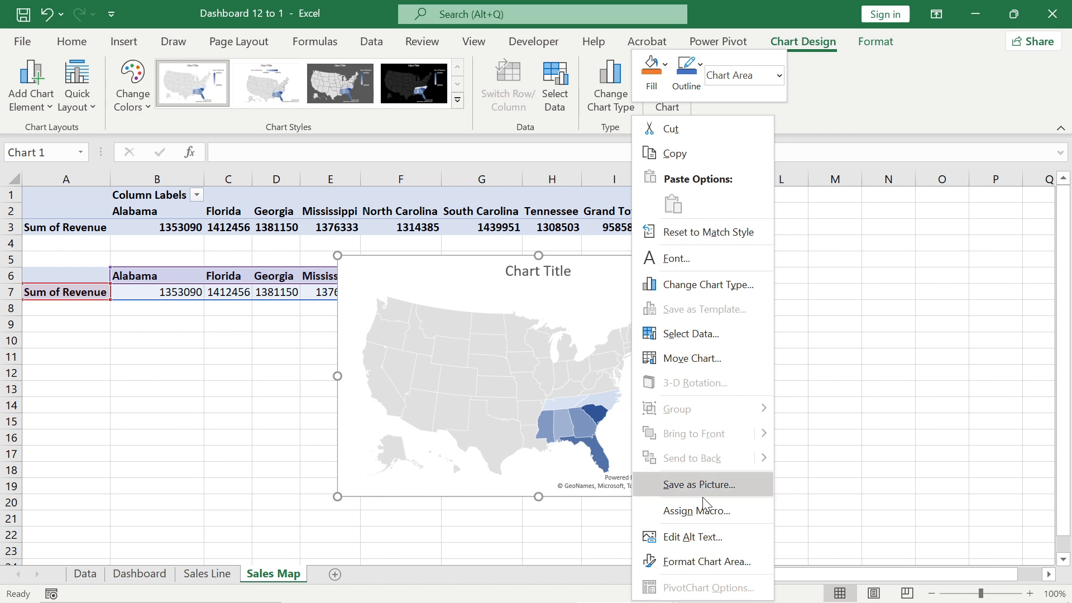
pyautogui.click(694, 562)
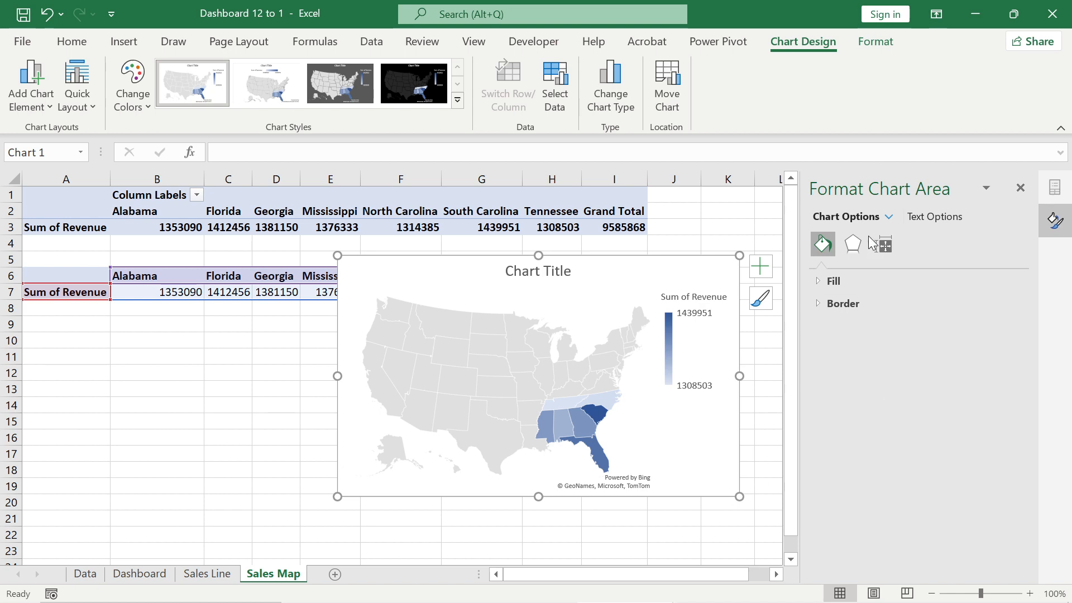
pyautogui.click(883, 246)
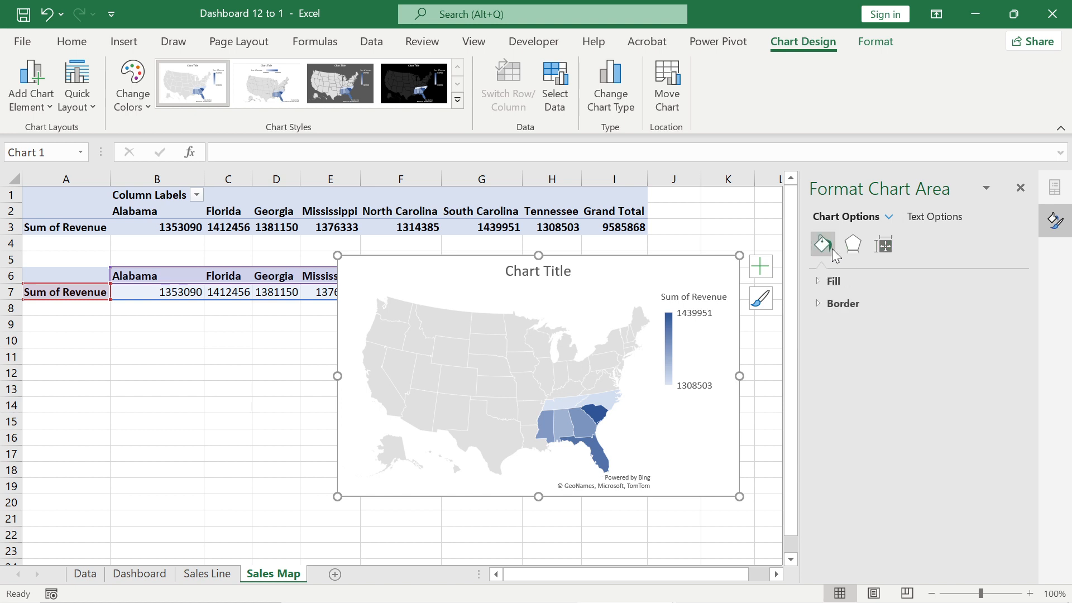
pyautogui.click(645, 450)
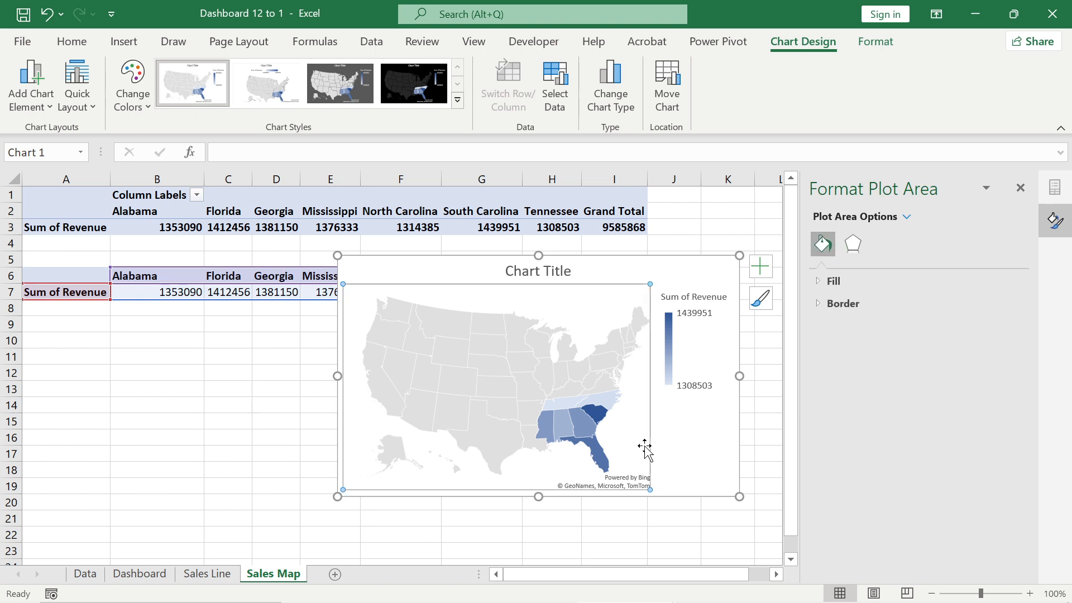
pyautogui.rightClick(609, 449)
pyautogui.click(642, 432)
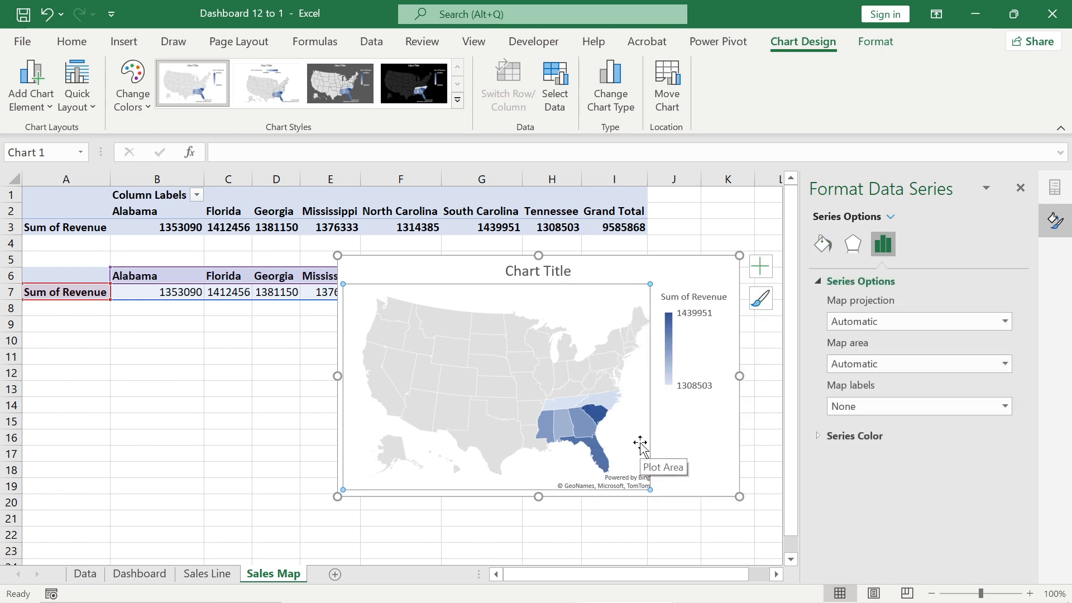
pyautogui.click(845, 370)
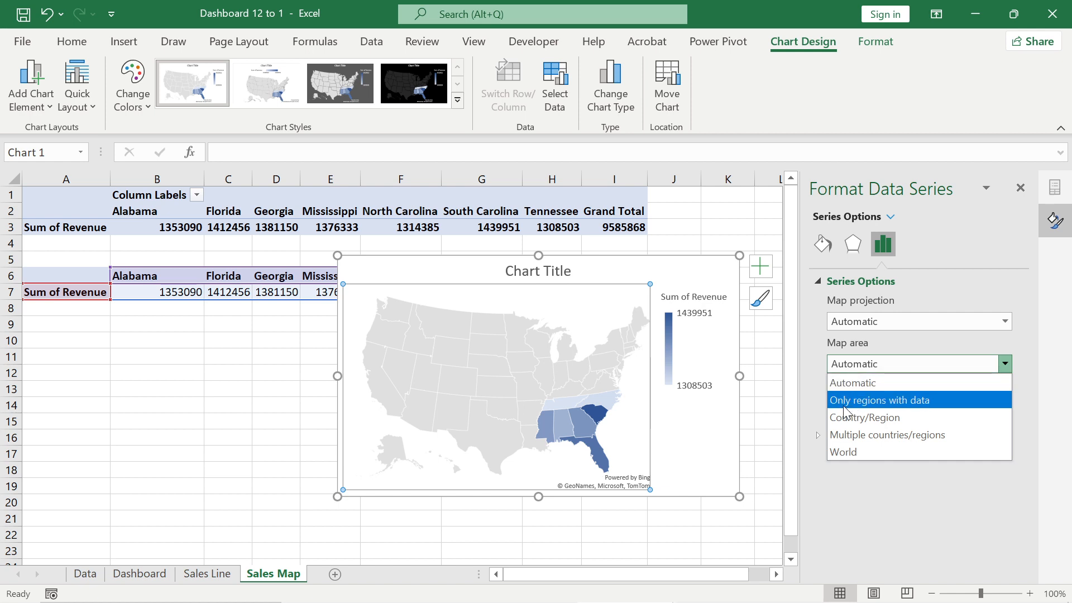
pyautogui.click(903, 403)
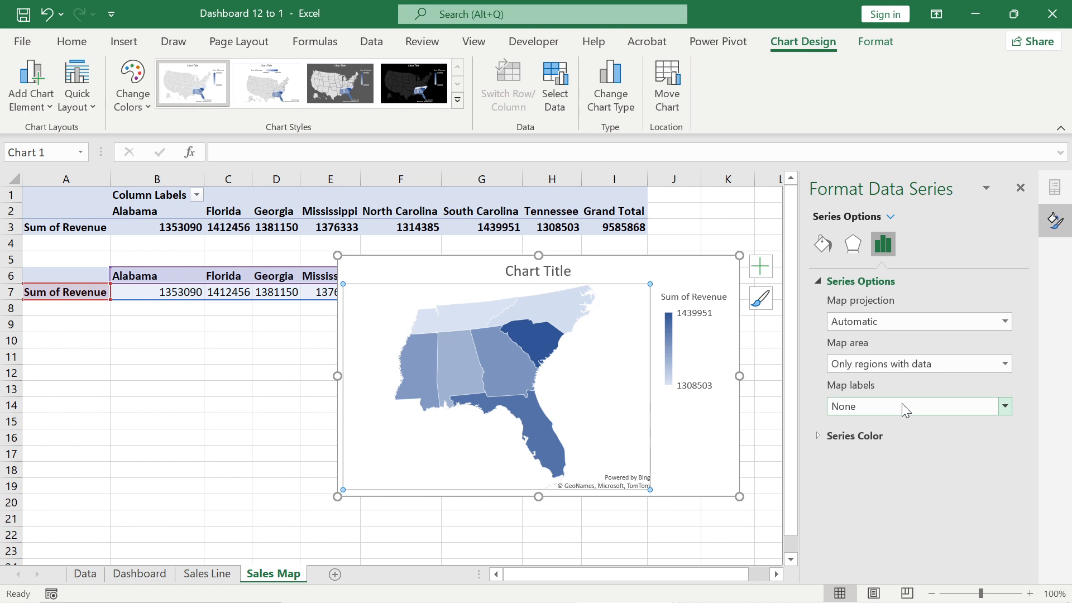
pyautogui.rightClick(633, 469)
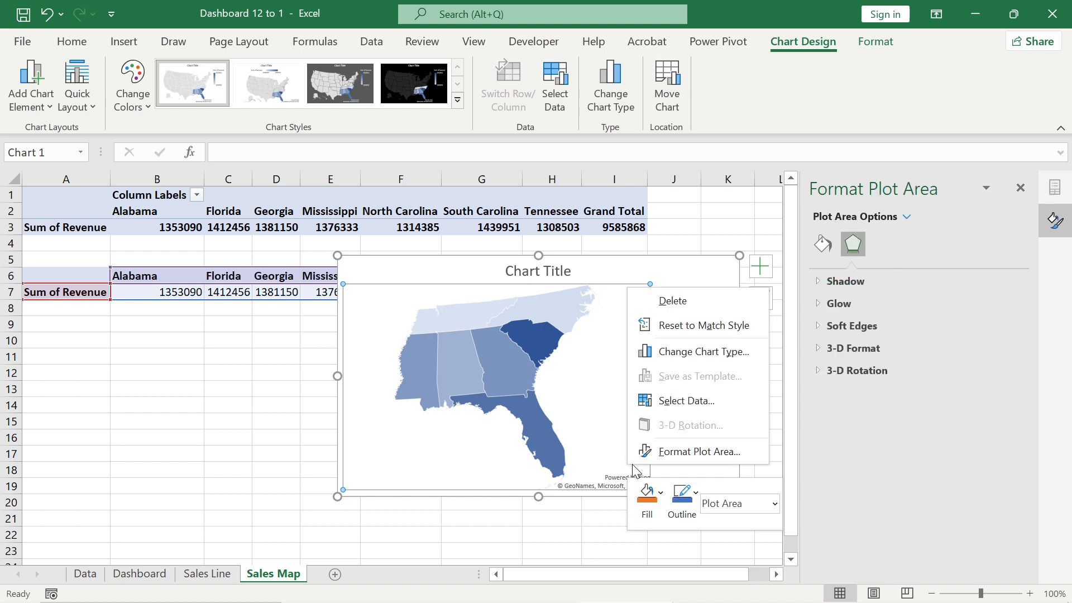
pyautogui.click(959, 455)
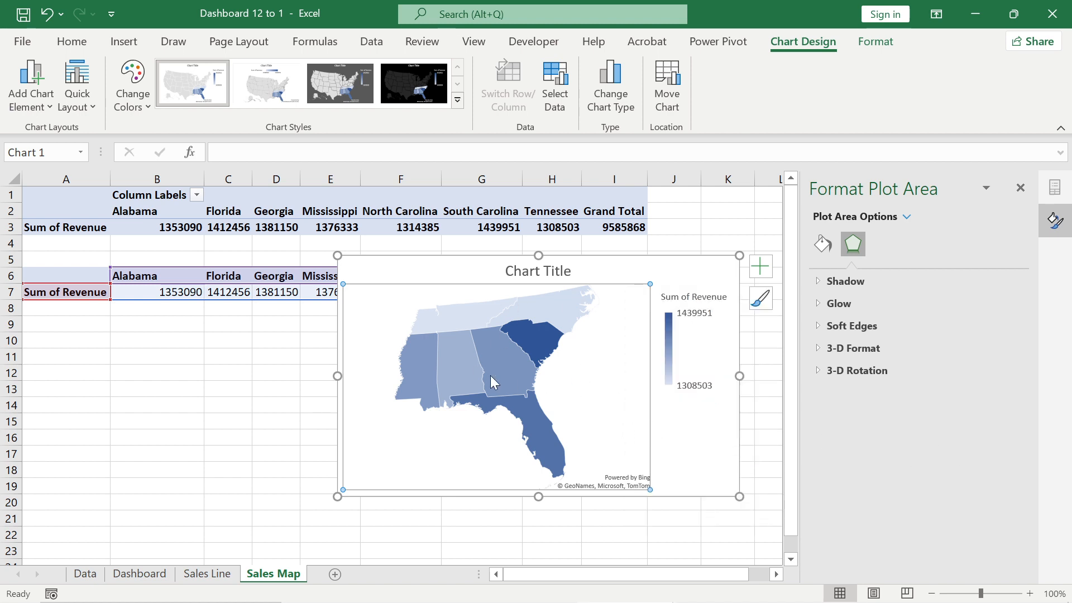
# - Delete the legend and the chart title from the map chart
pyautogui.moveTo(555, 452)
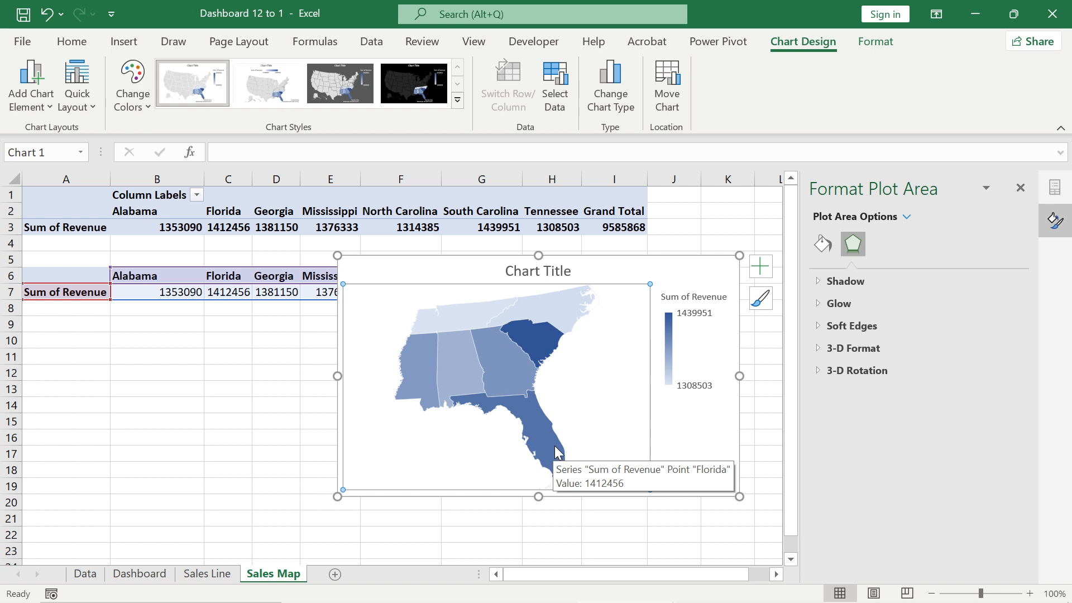
pyautogui.click(664, 360)
pyautogui.press('Delete')
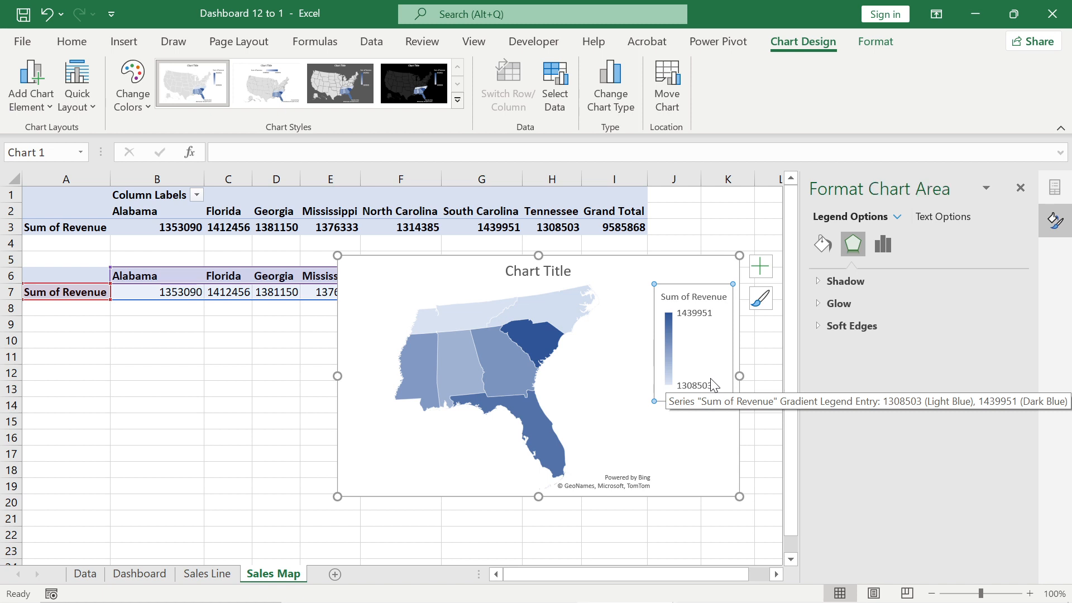
pyautogui.click(550, 283)
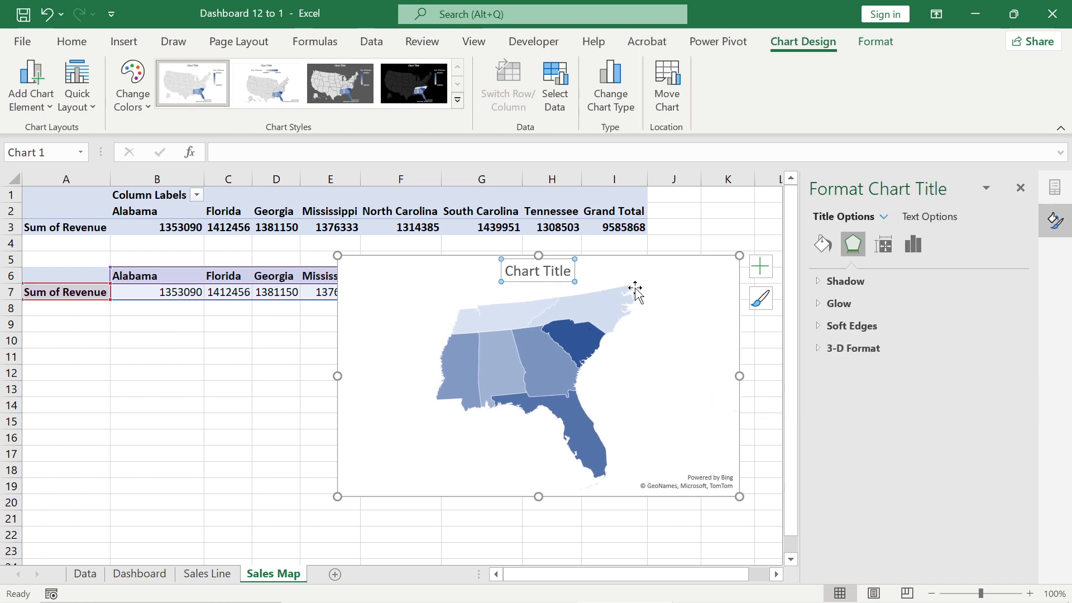
pyautogui.press('Delete')
# - Move the map chart directly below the linked state revenue table so the table is uncovered
pyautogui.moveTo(599, 429)
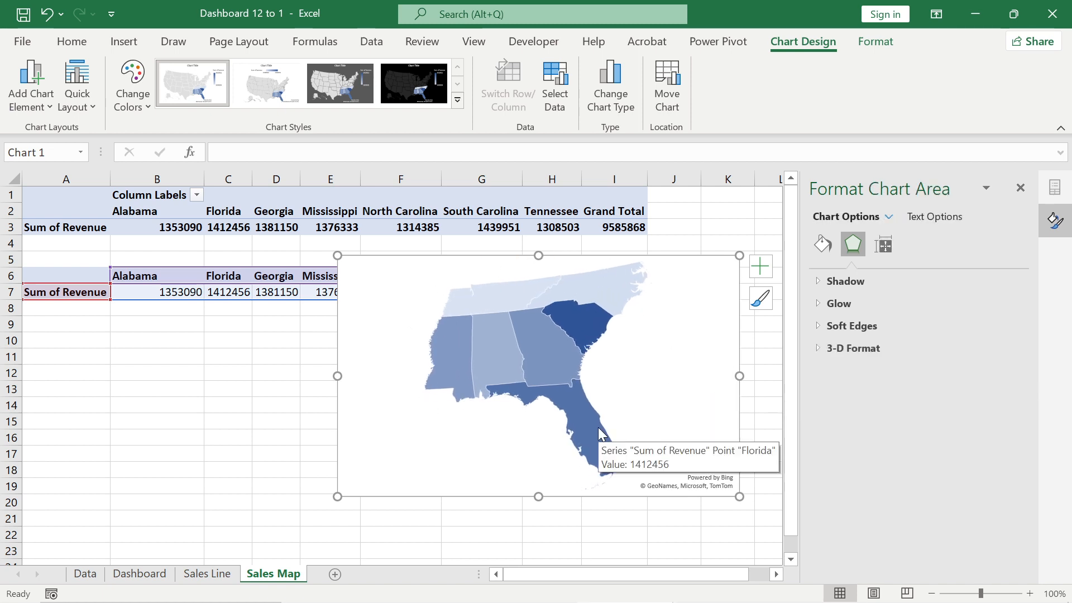
pyautogui.click(615, 265)
pyautogui.moveTo(568, 257); pyautogui.dragTo(323, 302)
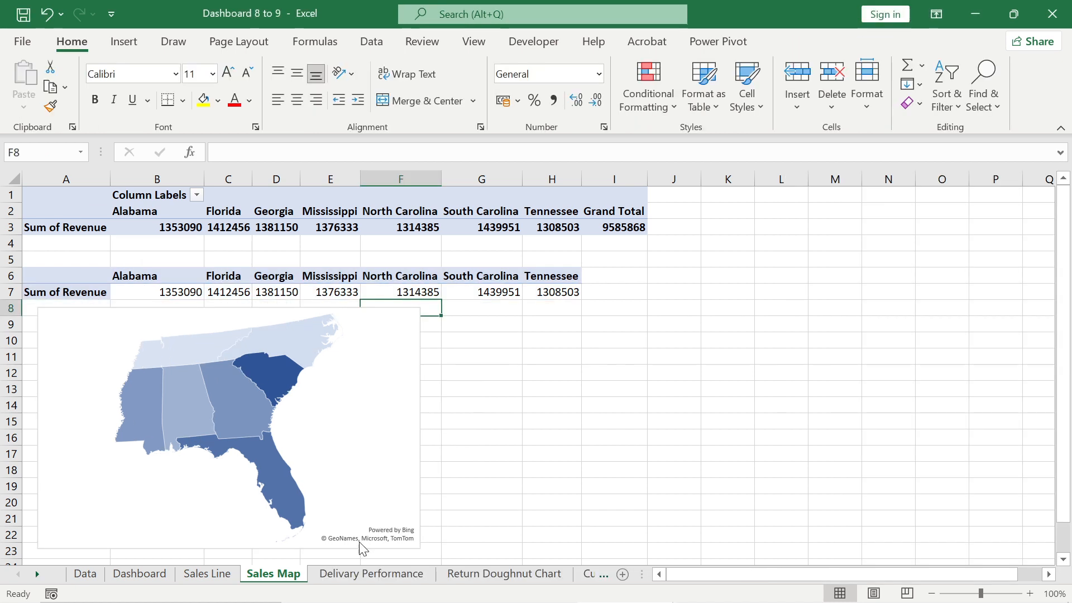
# - Add a new worksheet after Sales Map and name it "Delivary Performance Doghnut Ch"
pyautogui.click(371, 574)
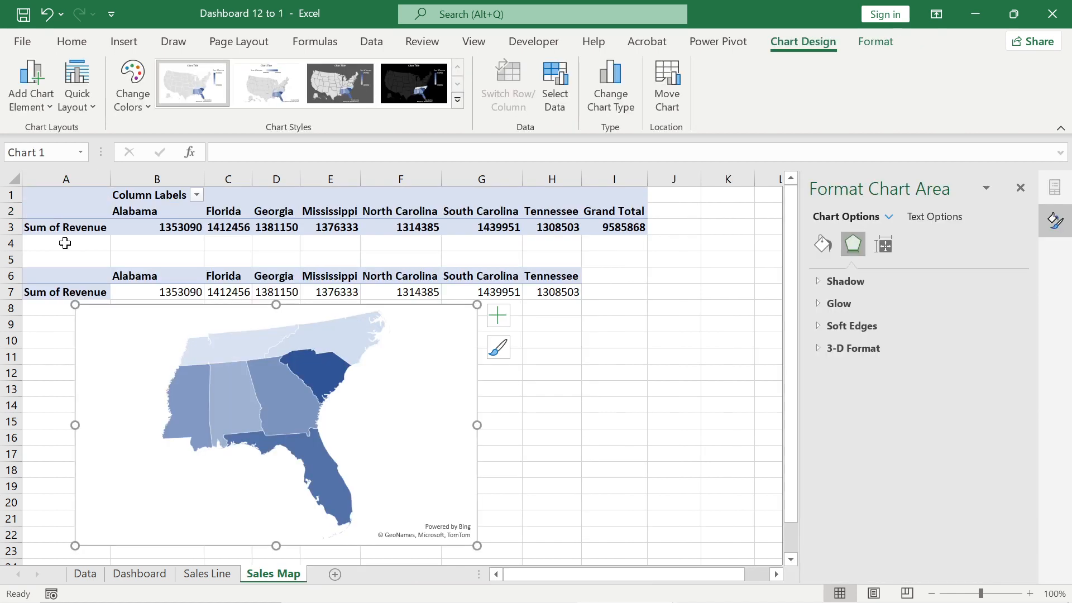
pyautogui.click(337, 578)
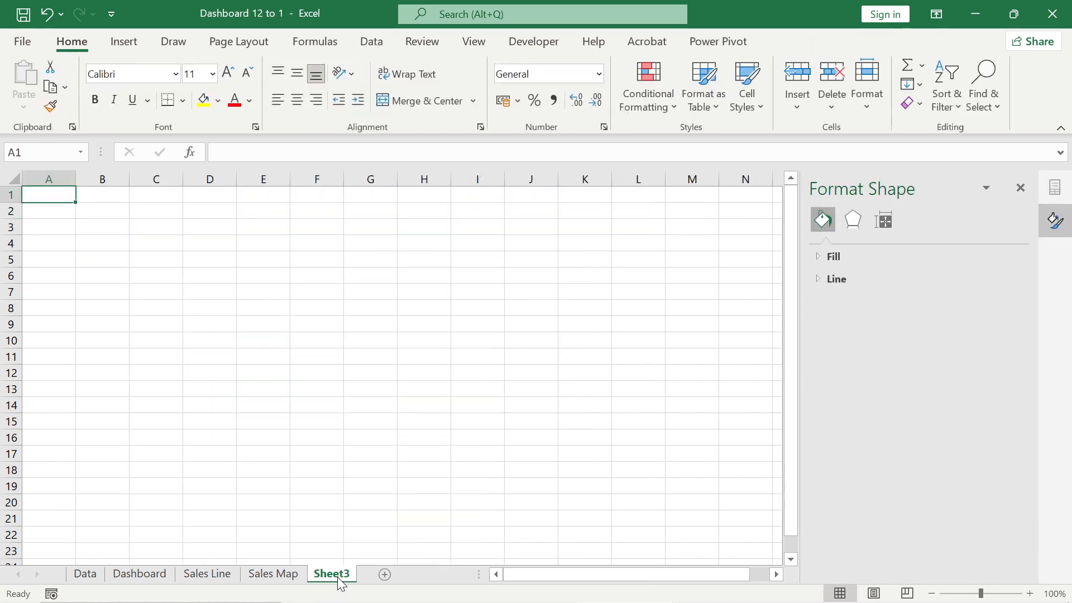
pyautogui.rightClick(338, 577)
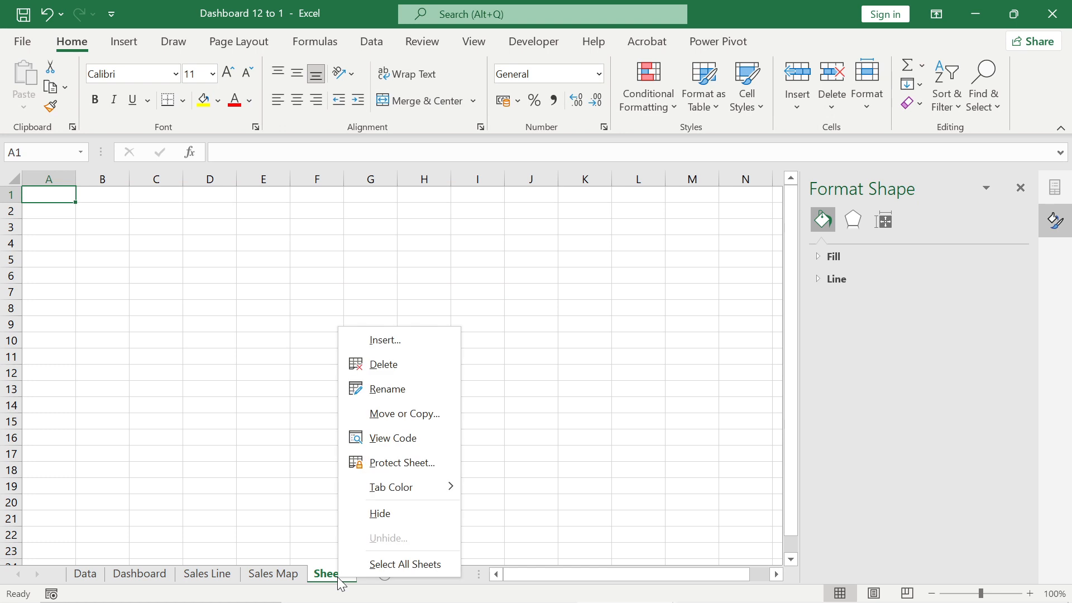
pyautogui.click(376, 394)
pyautogui.write('De')
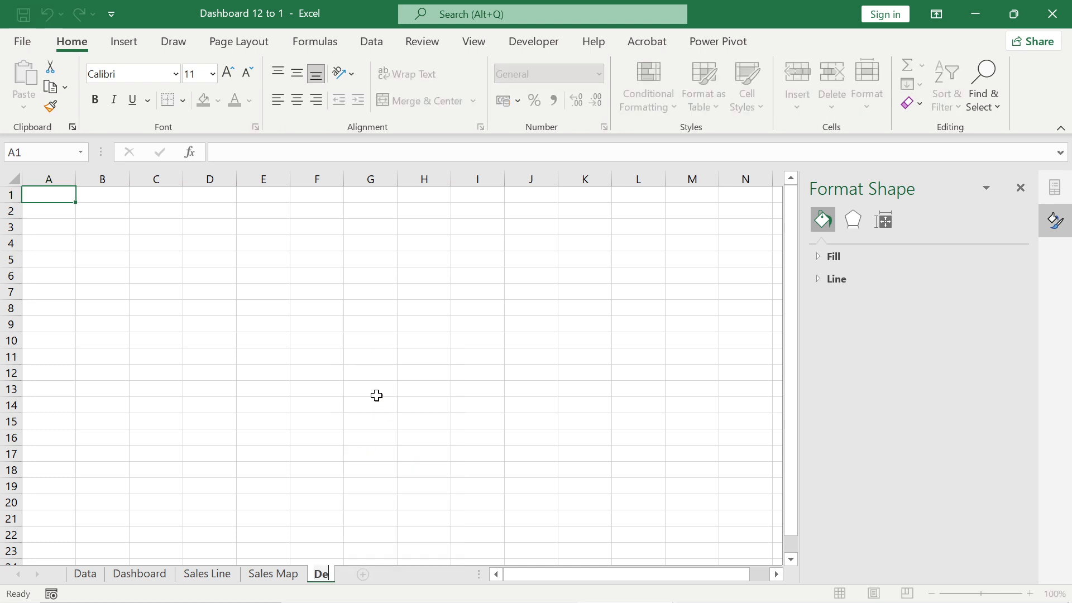
pyautogui.write('livary Performance')
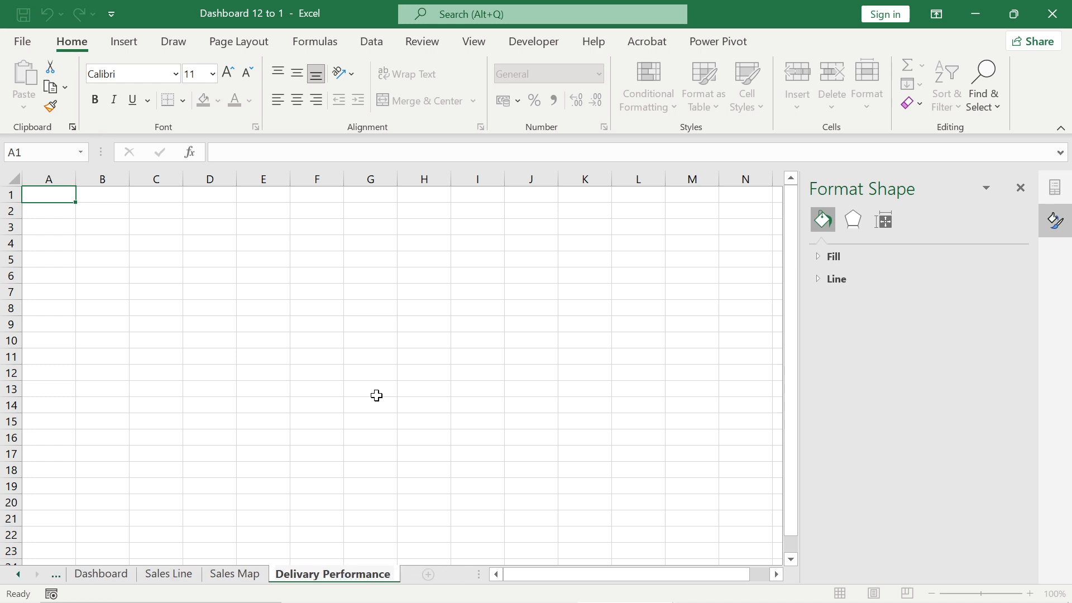
pyautogui.write(' Doghn')
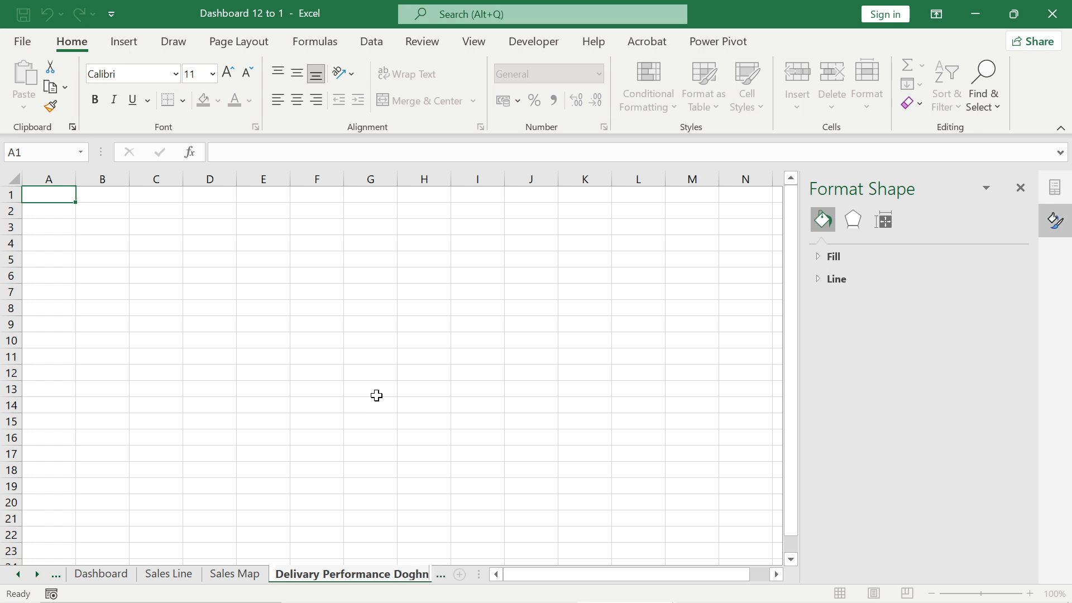
pyautogui.write('ut')
pyautogui.write(' Cg')
pyautogui.press('BackSpace')
pyautogui.write('h')
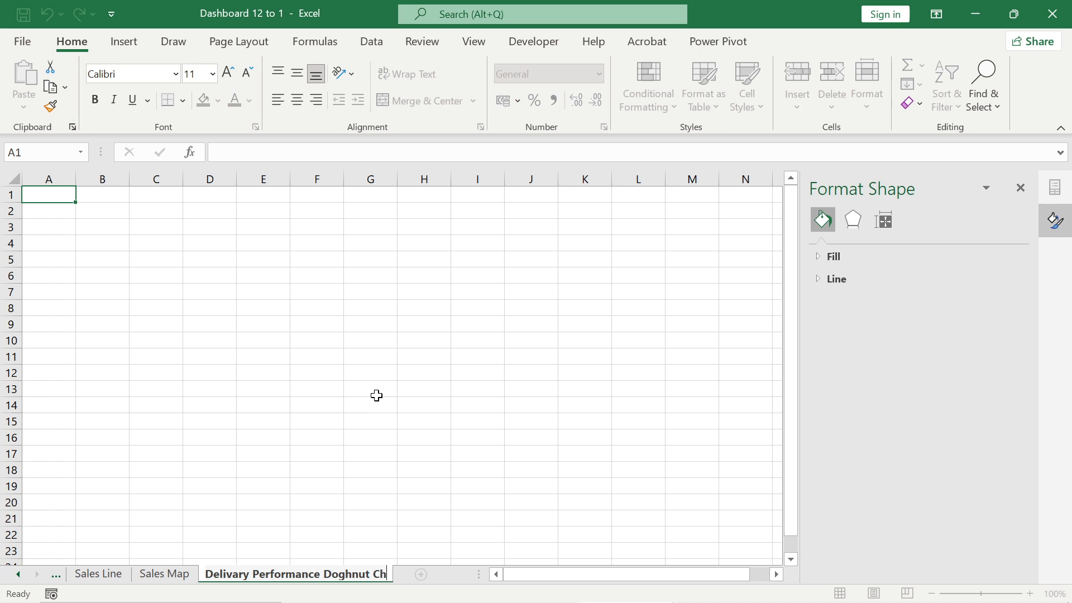
pyautogui.press('Return')
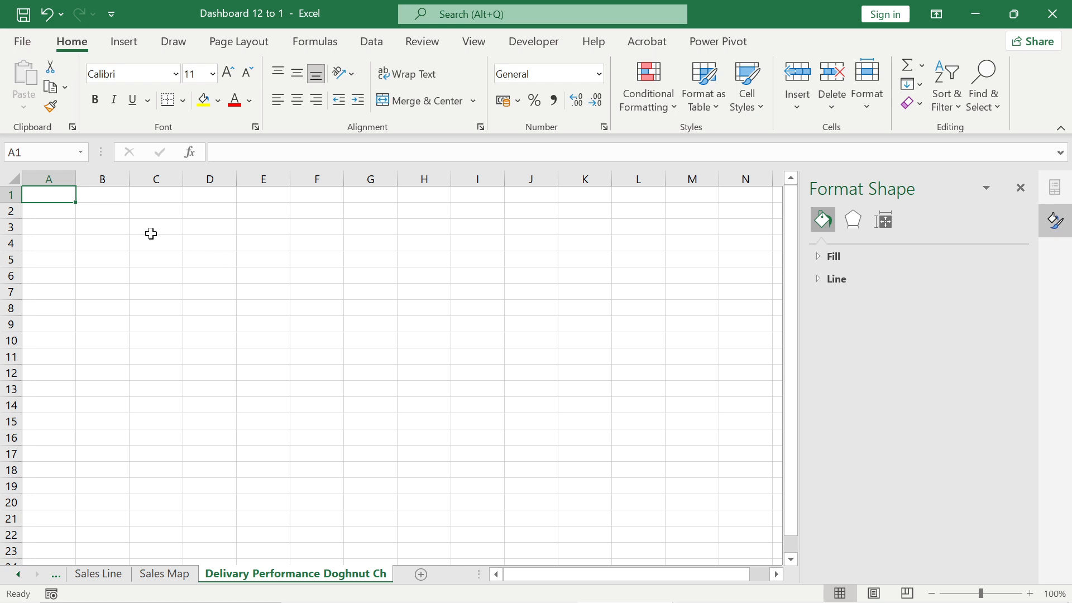
# - Close the formatting pane and insert a PivotTable based on Data_table at cell A1 of the new sheet
pyautogui.click(1020, 188)
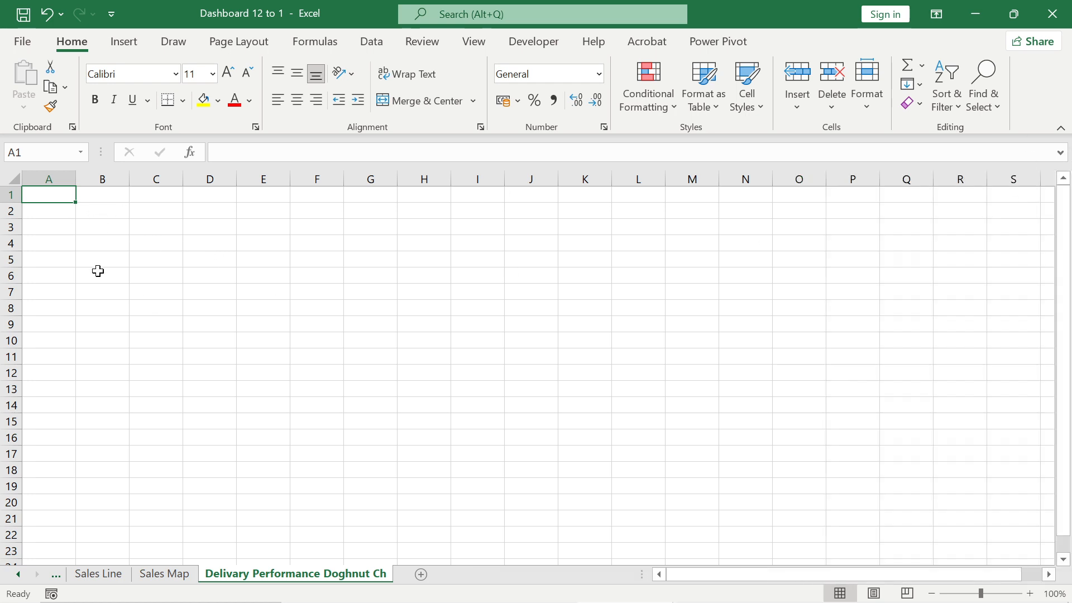
pyautogui.click(115, 48)
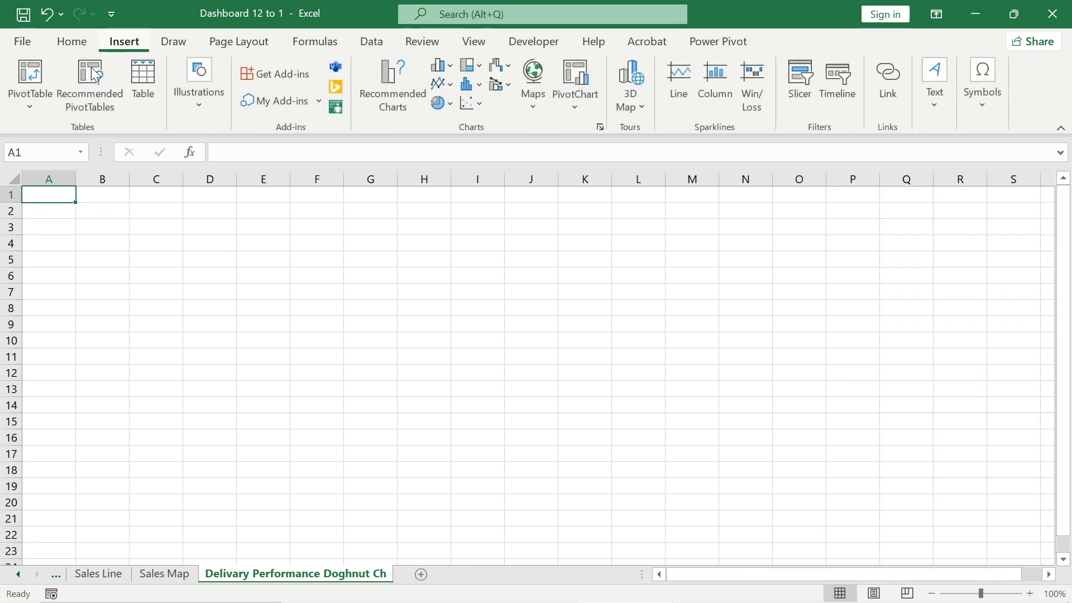
pyautogui.click(31, 73)
pyautogui.write('Data_table')
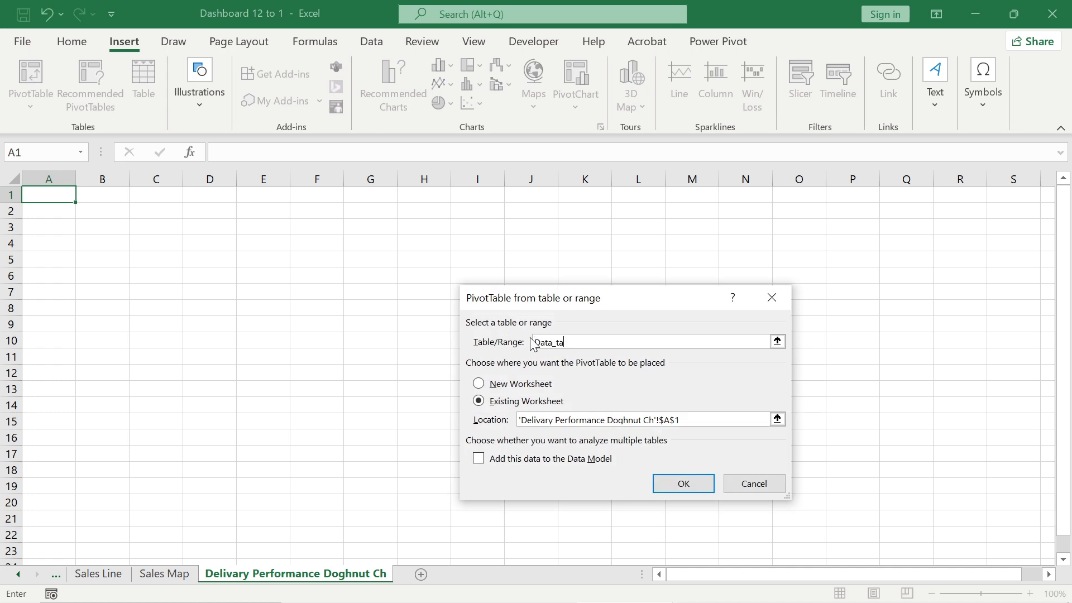
pyautogui.press('Return')
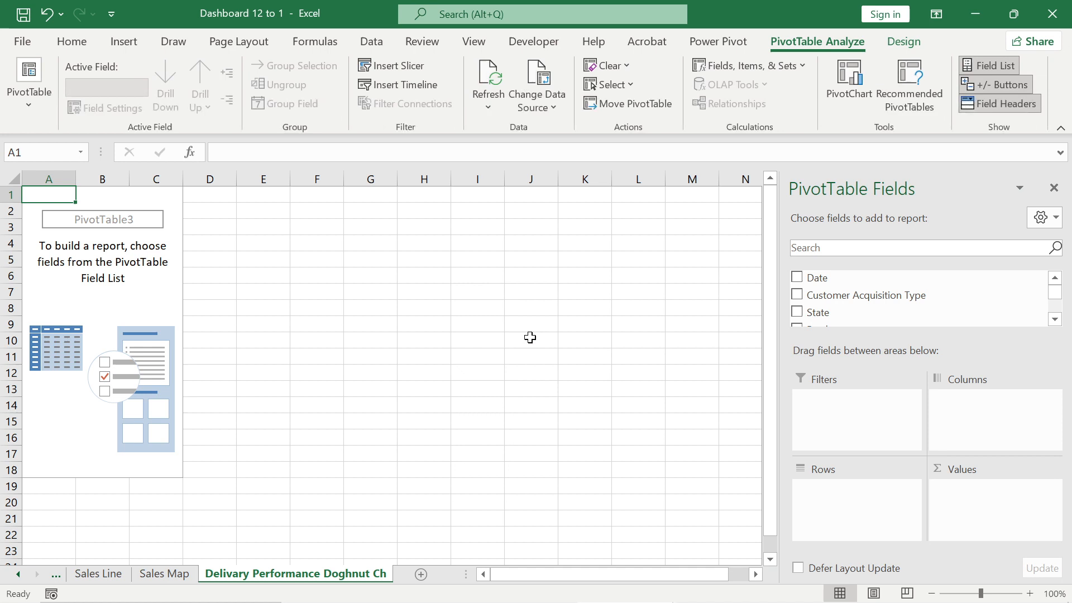
# - Place Delivery Performance in the PivotTable's rows and Revenue in its values
pyautogui.click(1054, 320)
pyautogui.click(1055, 320)
pyautogui.click(1055, 320)
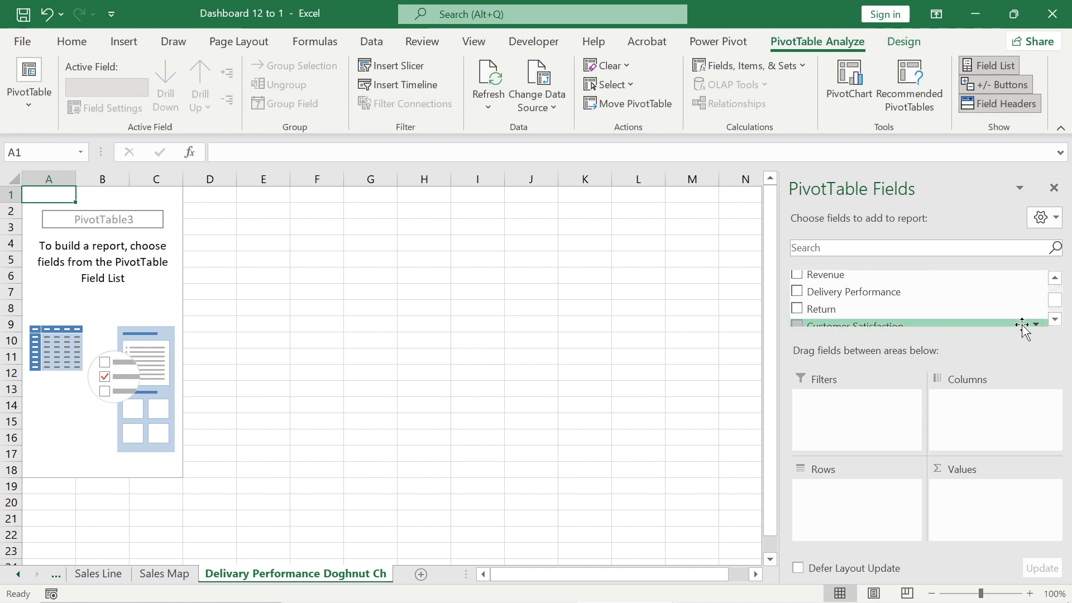
pyautogui.moveTo(862, 300); pyautogui.dragTo(884, 494)
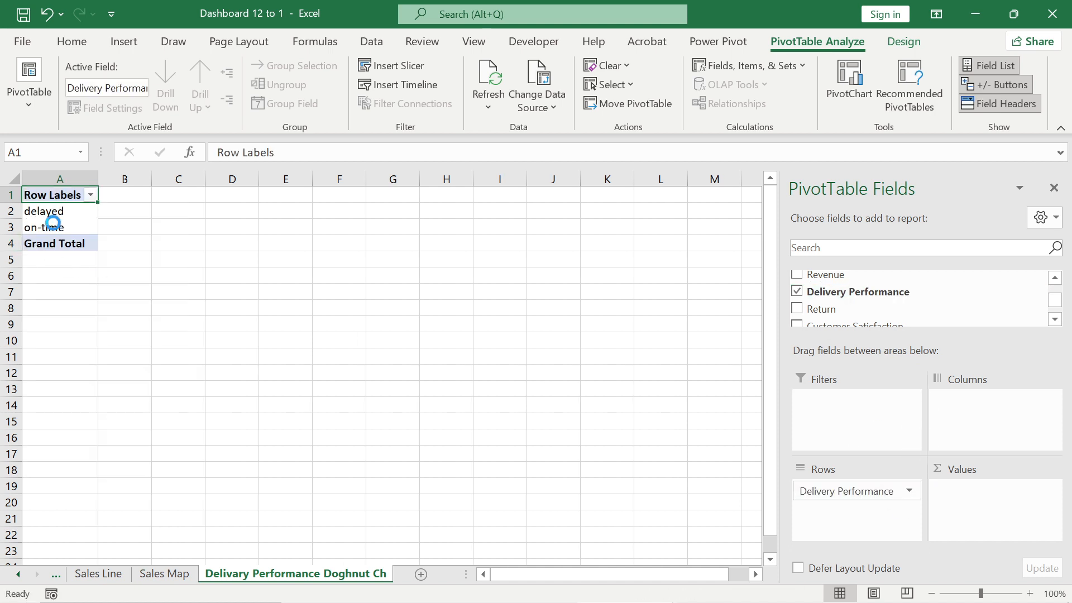
pyautogui.scroll(3, 116, 253)
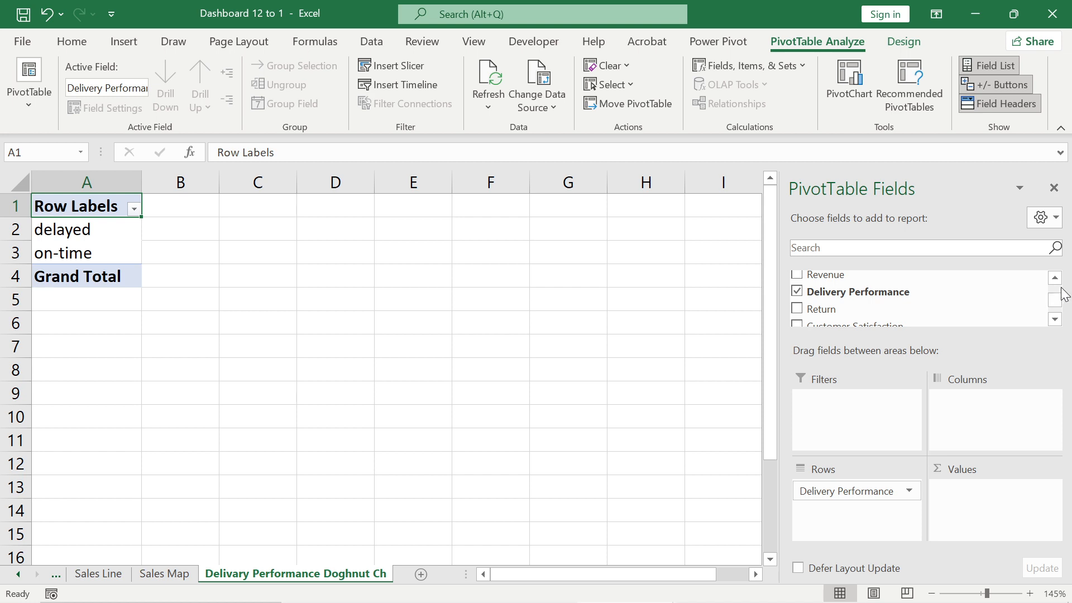
pyautogui.moveTo(856, 278); pyautogui.dragTo(992, 495)
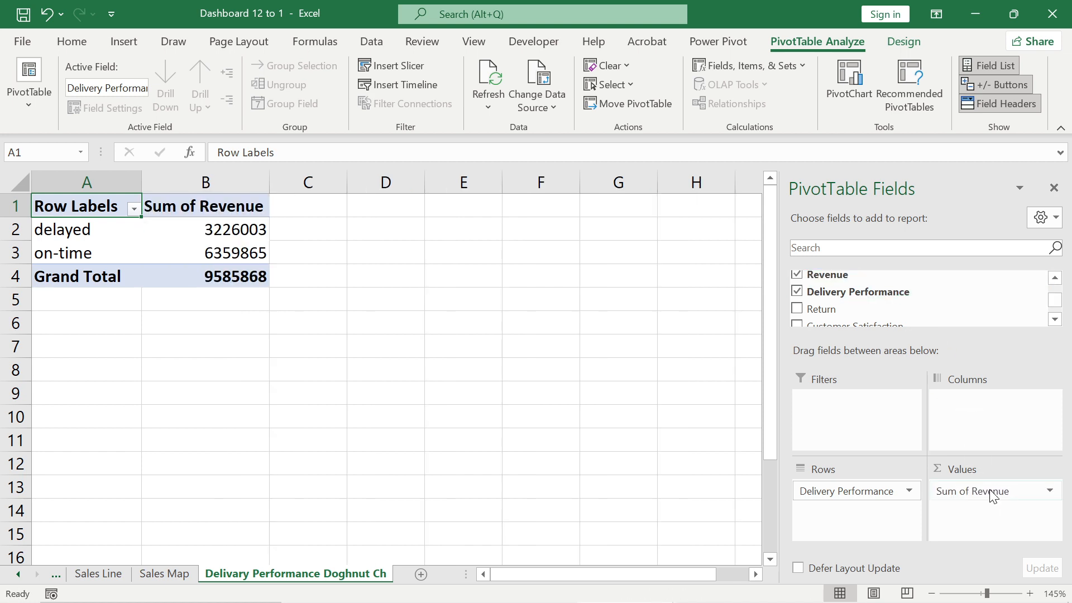
# - Summarize the PivotTable's Revenue values by Count instead of Sum
pyautogui.moveTo(248, 229)
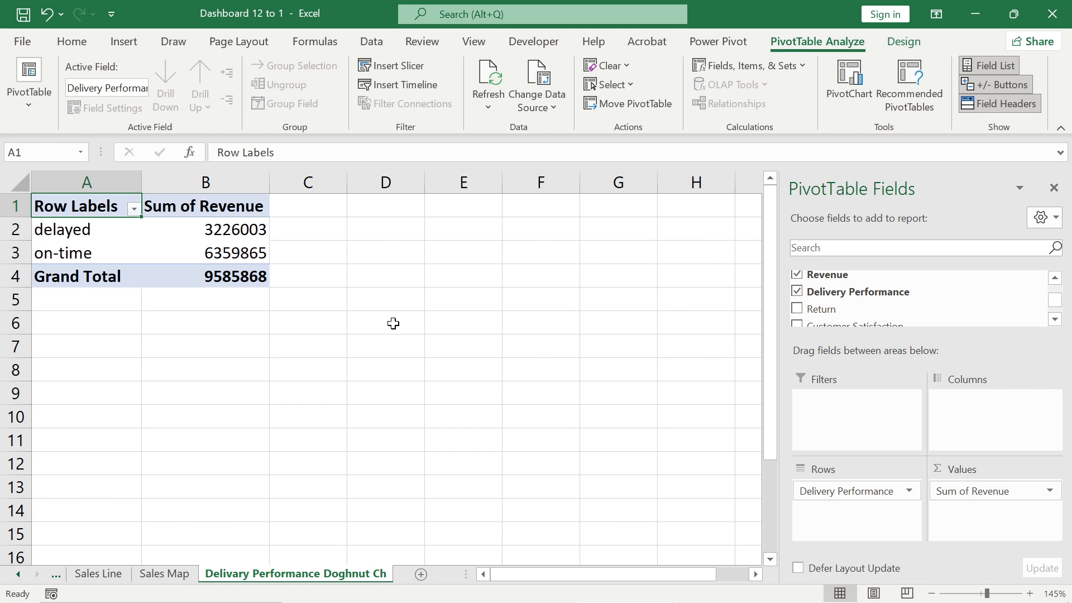
pyautogui.click(1050, 492)
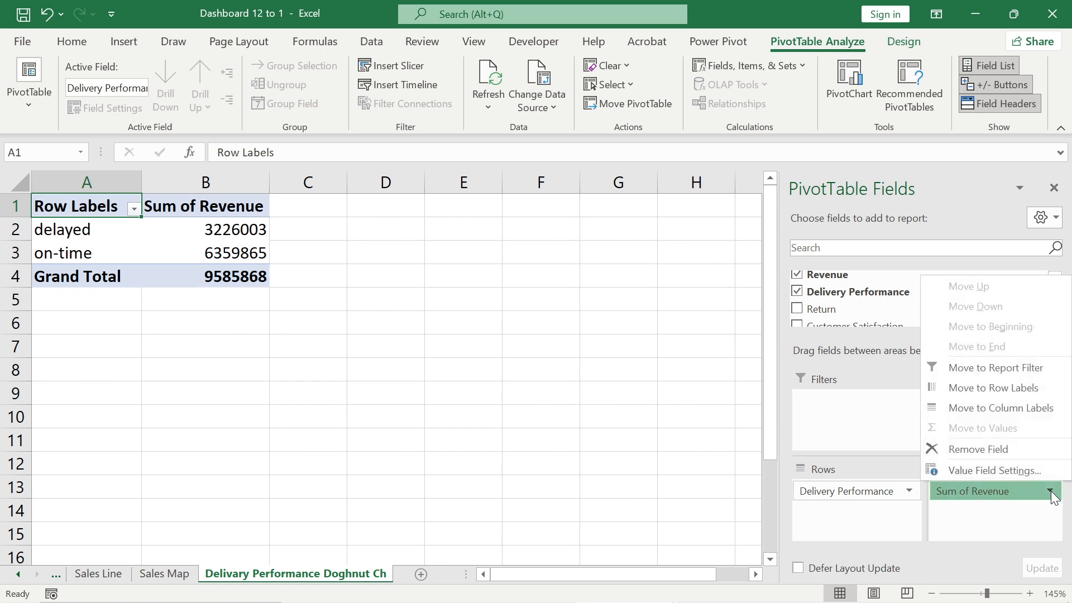
pyautogui.click(1017, 476)
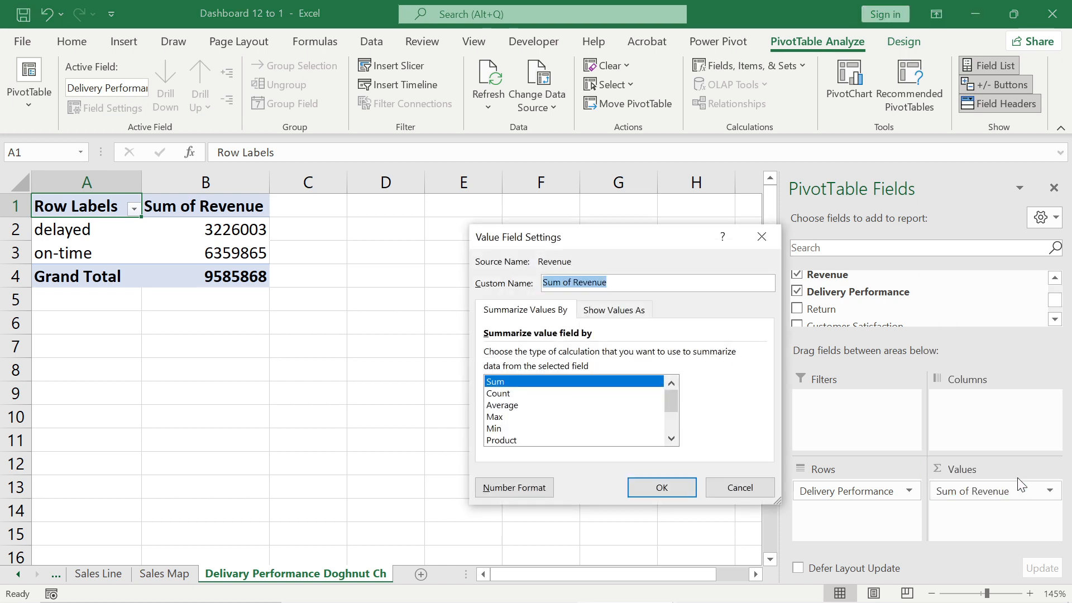
pyautogui.click(498, 395)
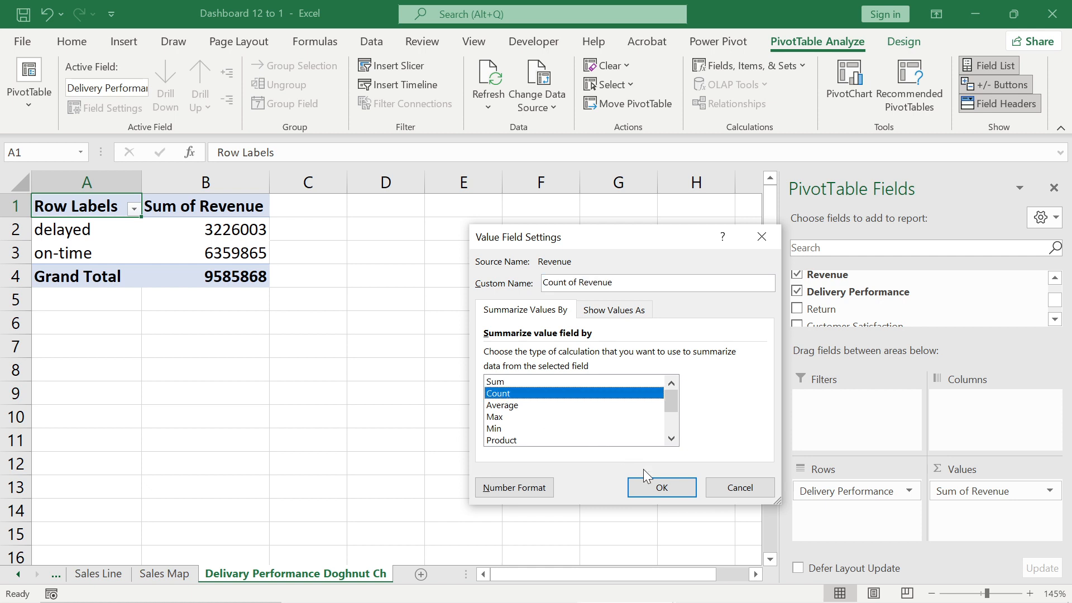
pyautogui.click(661, 488)
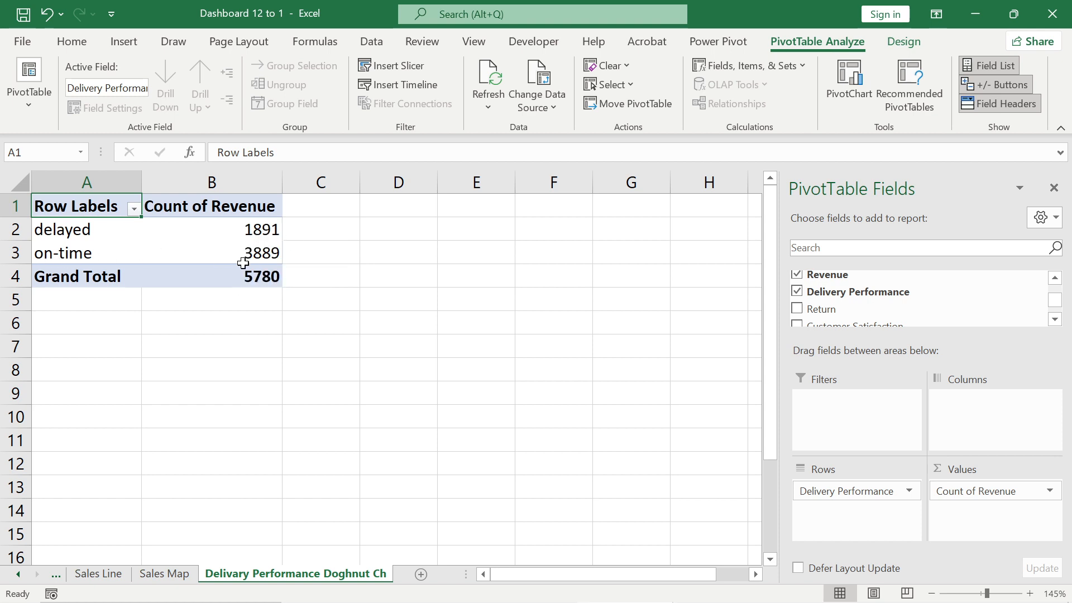
# - In C3, divide the on-time count by the grand total and format the result as a percentage
pyautogui.moveTo(280, 255)
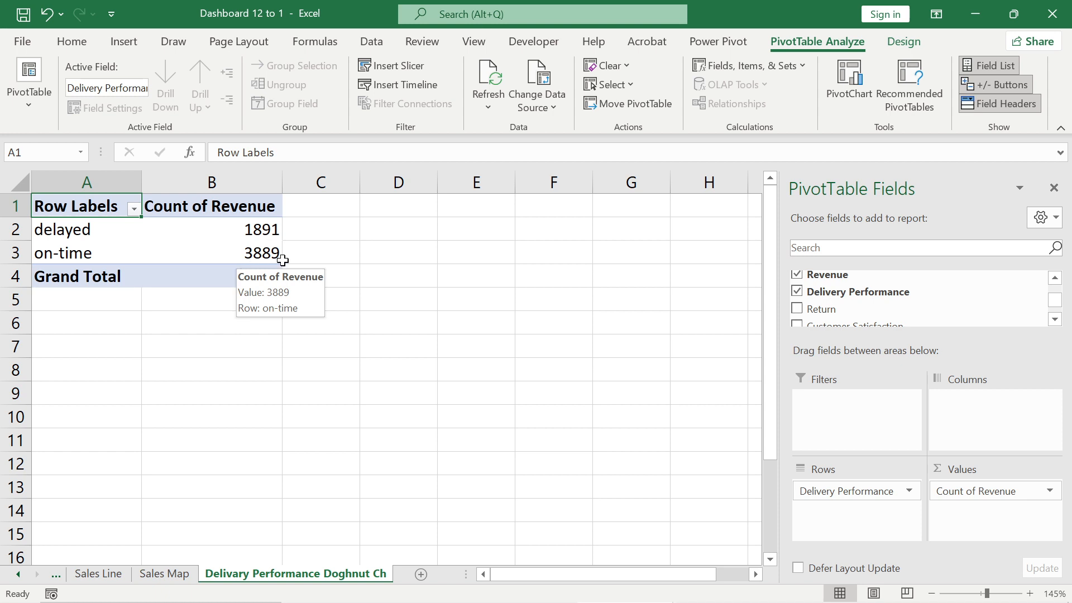
pyautogui.click(331, 253)
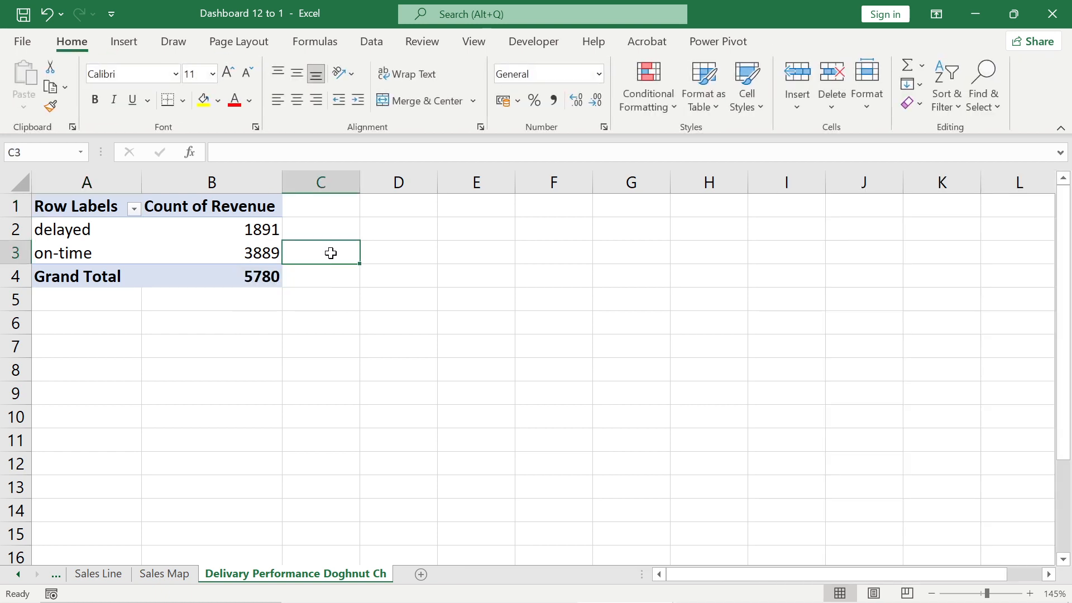
pyautogui.write('=')
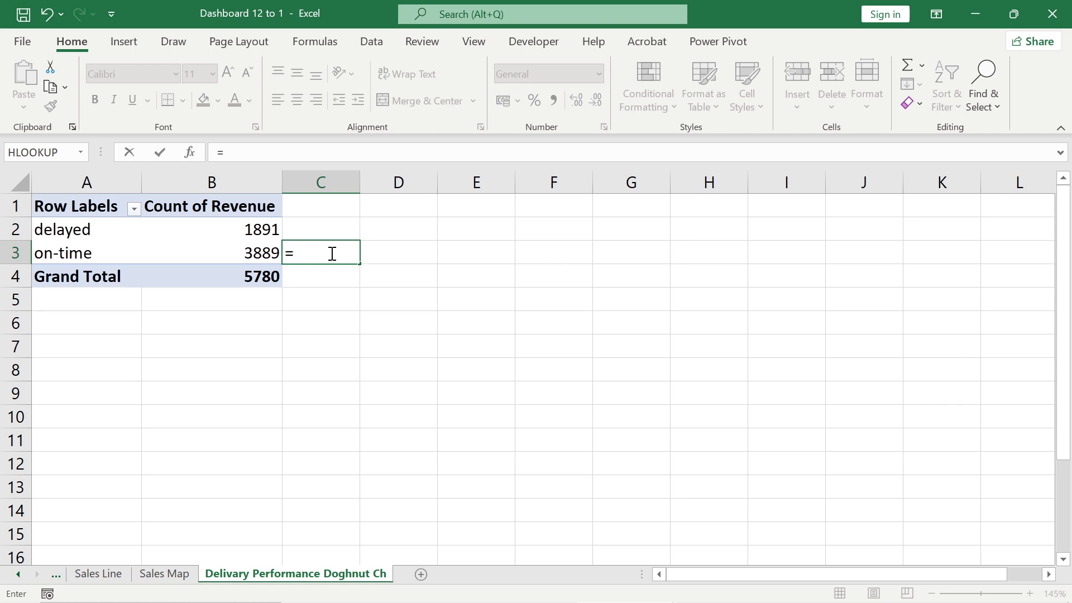
pyautogui.click(259, 250)
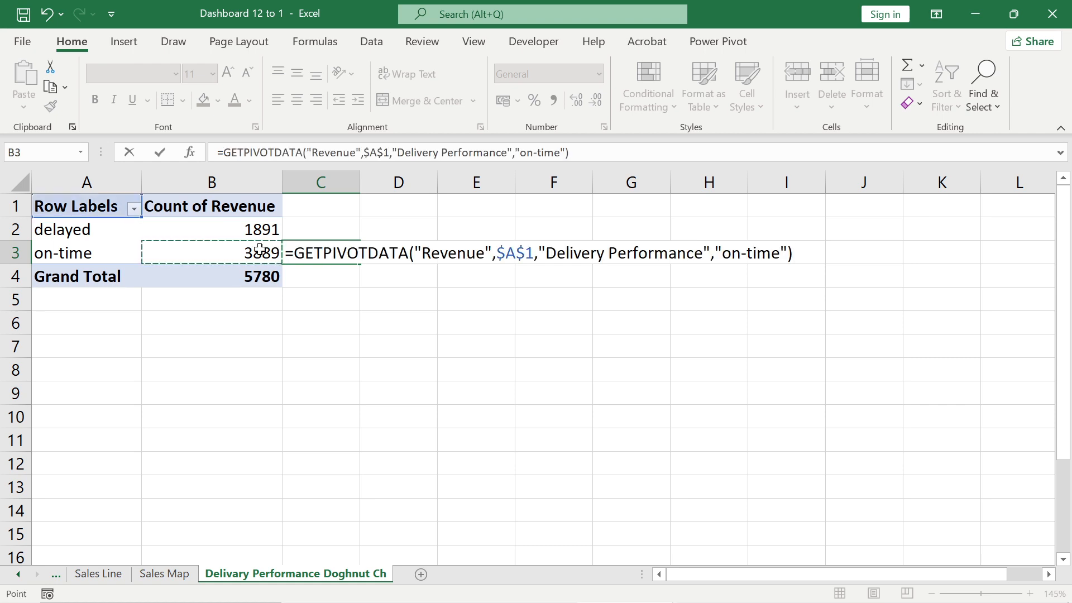
pyautogui.write('/')
pyautogui.click(258, 276)
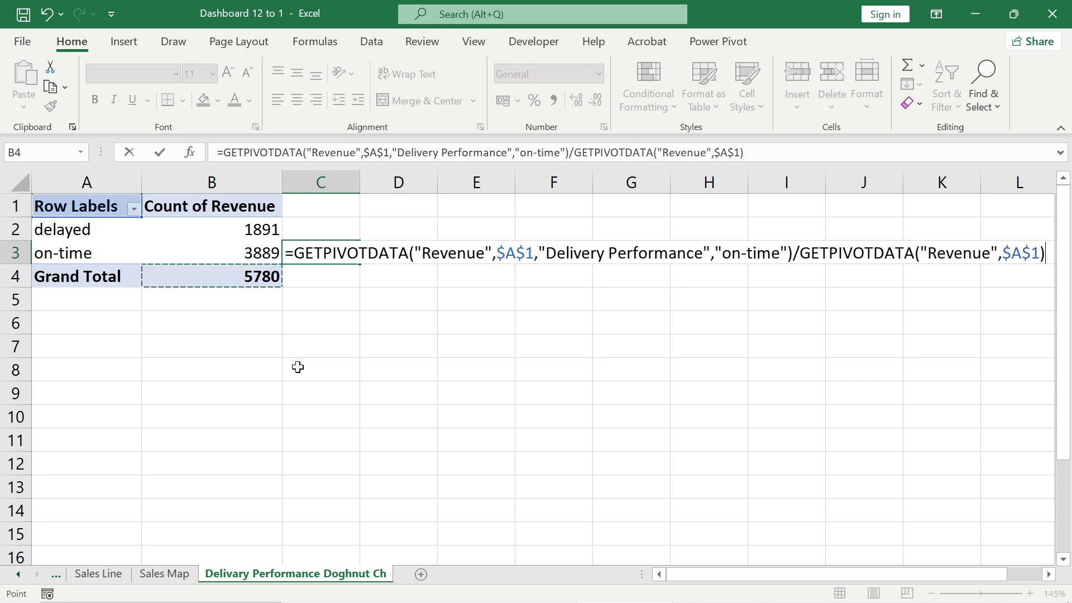
pyautogui.press('Return')
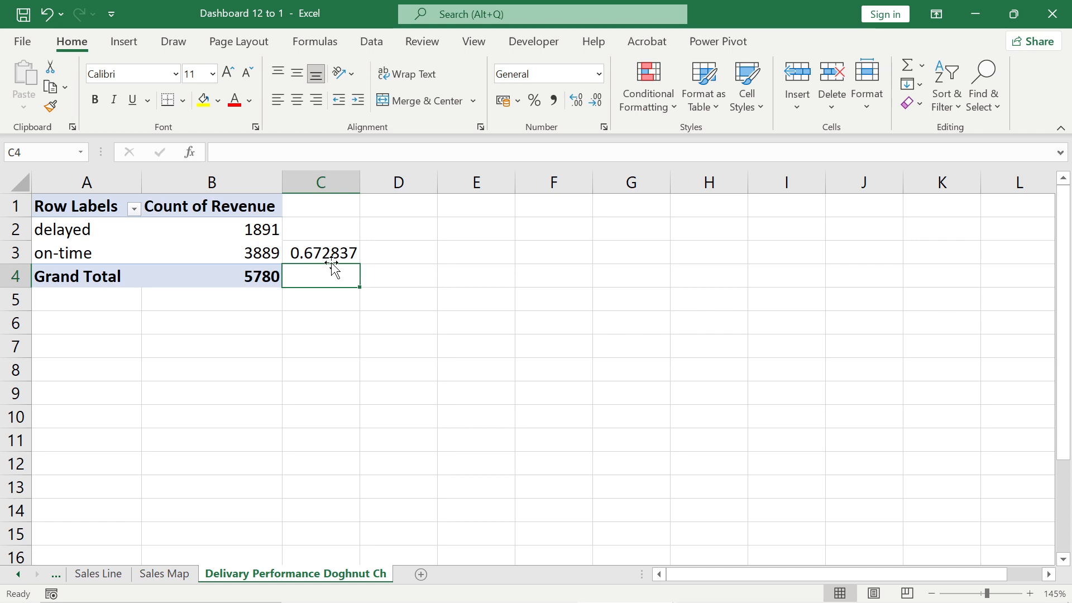
pyautogui.click(328, 254)
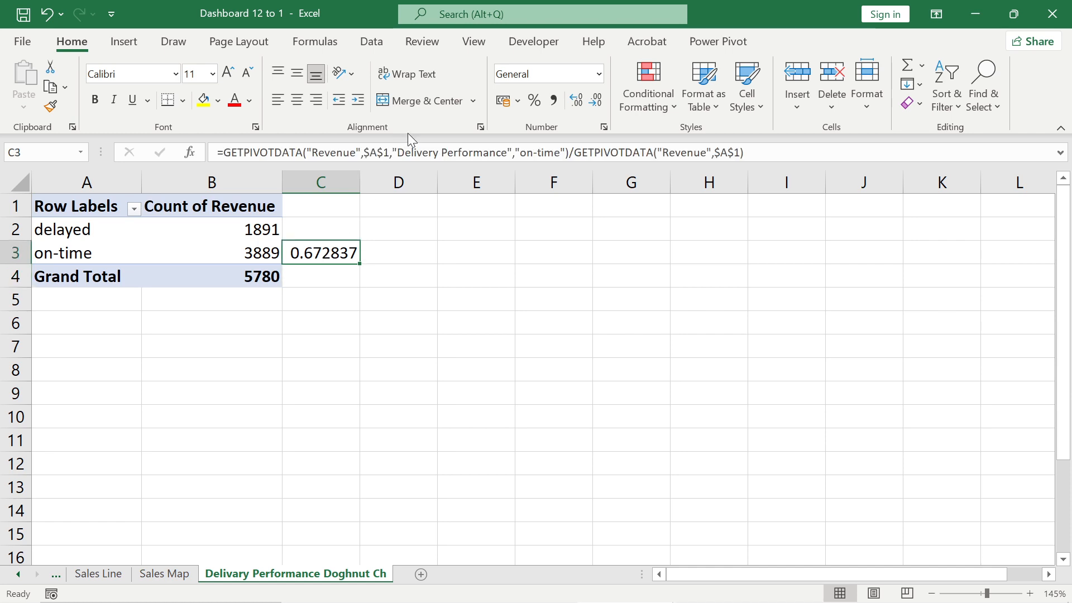
pyautogui.click(535, 102)
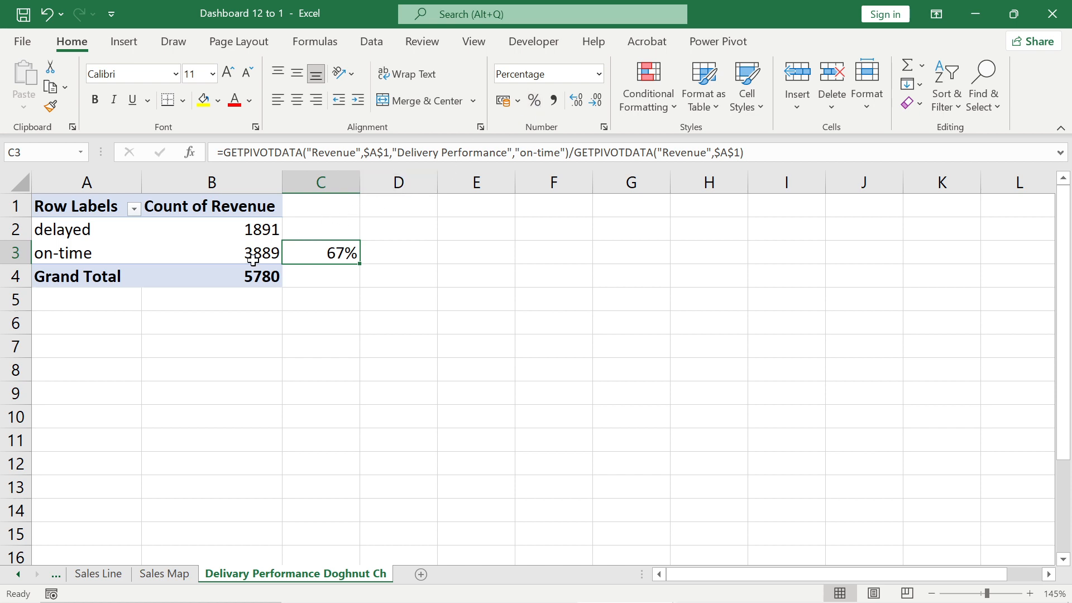
# - Insert a doughnut PivotChart from the delivery performance PivotTable
pyautogui.moveTo(263, 258)
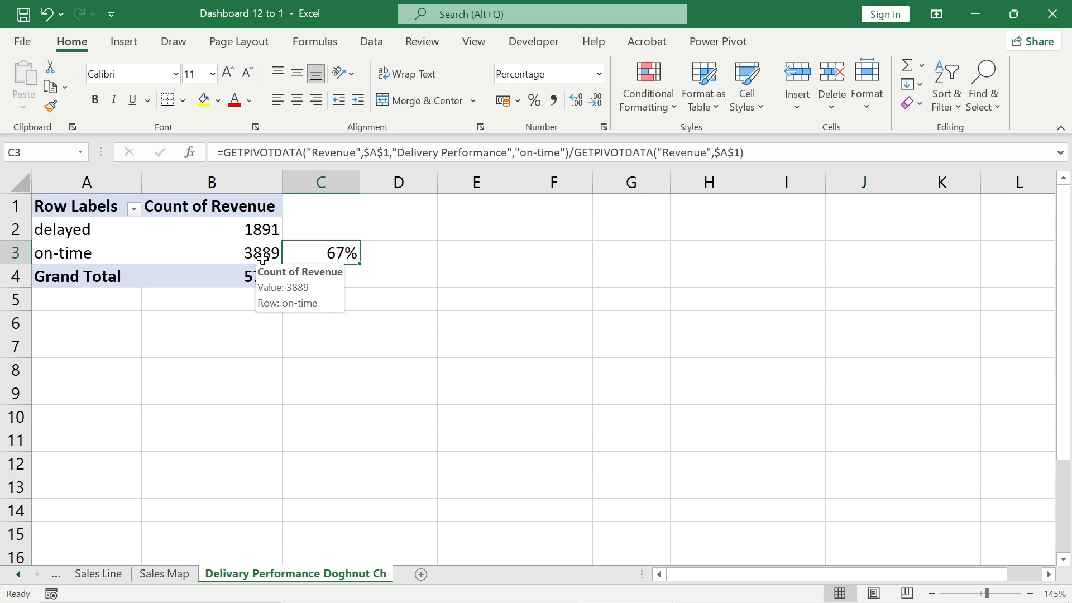
pyautogui.moveTo(242, 231)
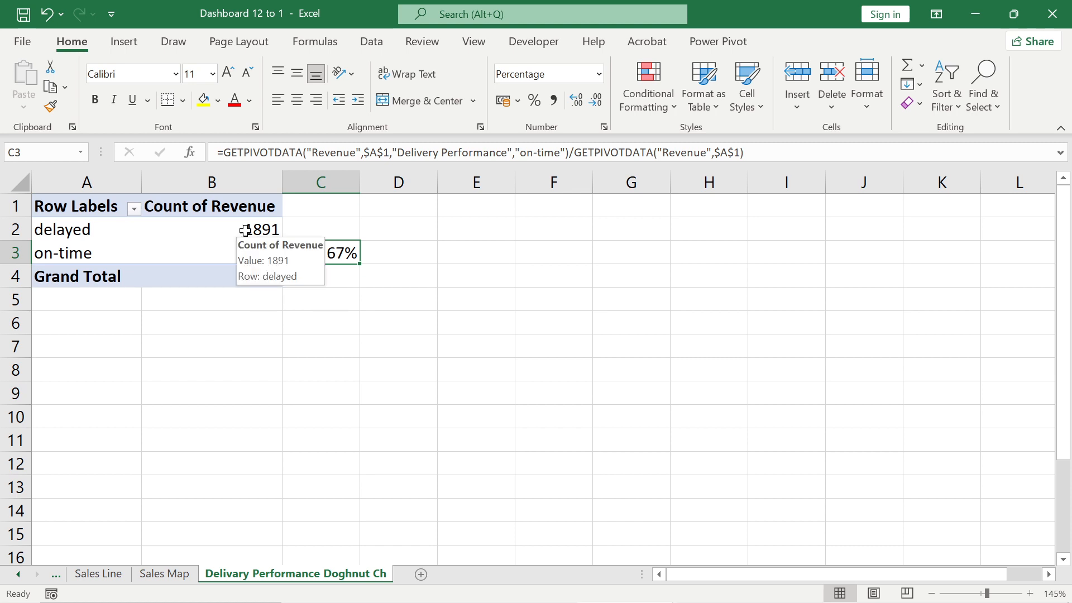
pyautogui.click(249, 252)
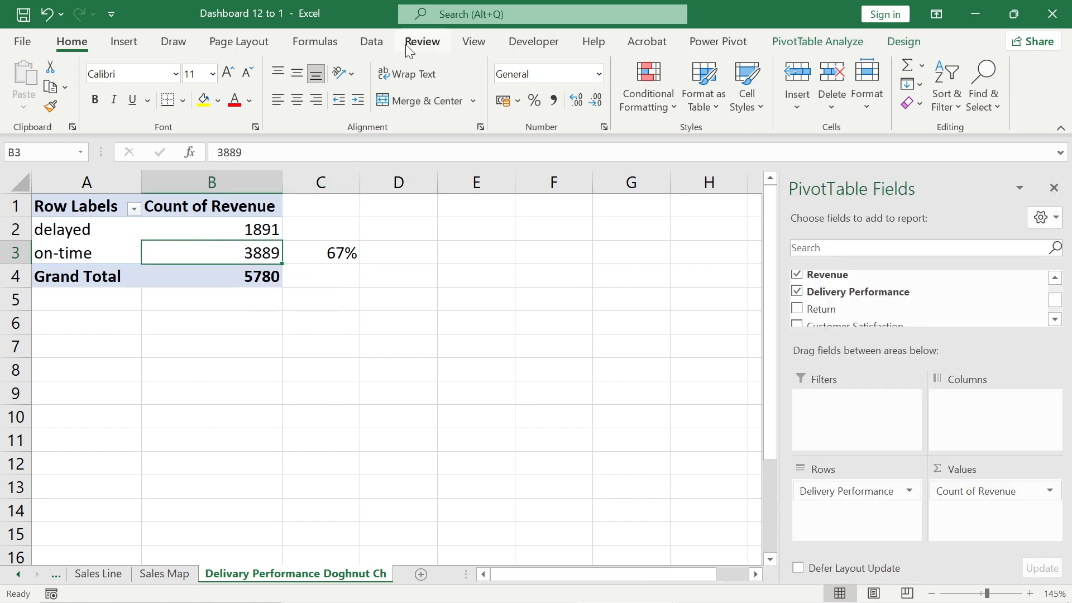
pyautogui.click(818, 39)
pyautogui.click(850, 84)
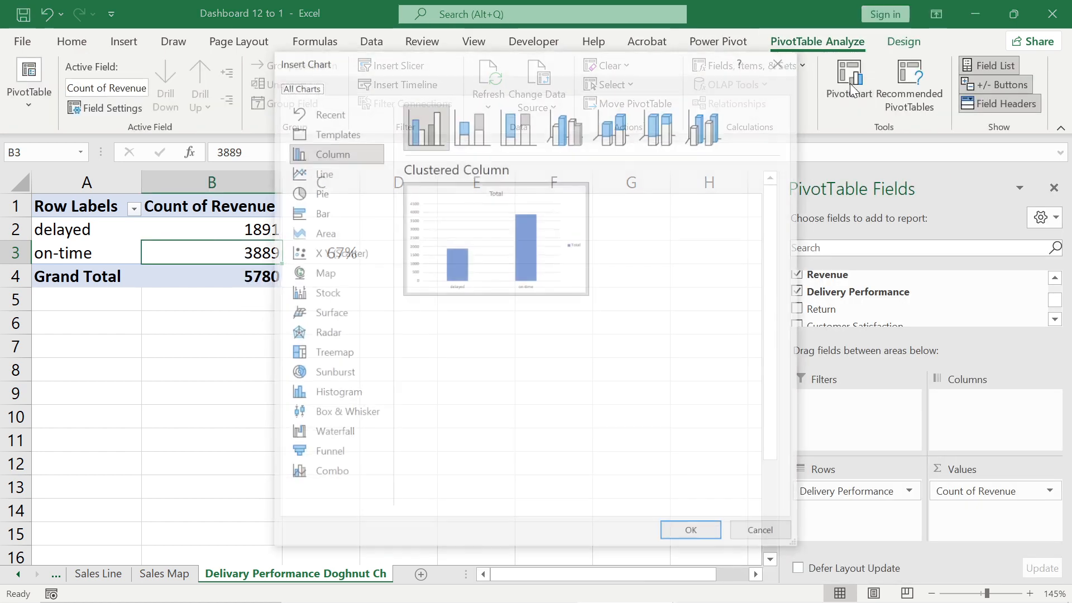
pyautogui.click(317, 195)
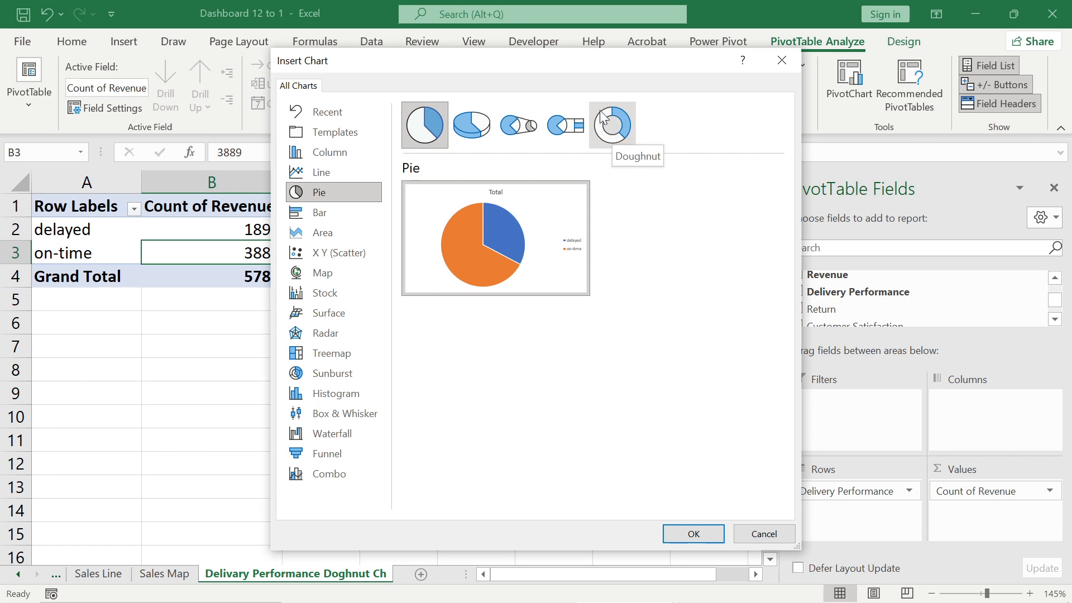
pyautogui.click(609, 136)
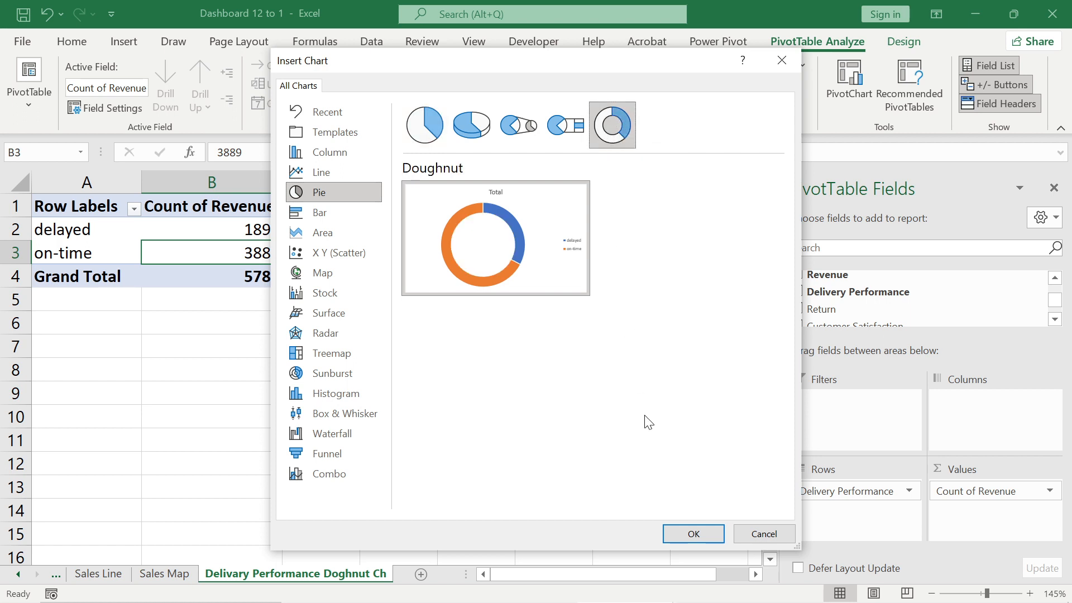
pyautogui.click(679, 538)
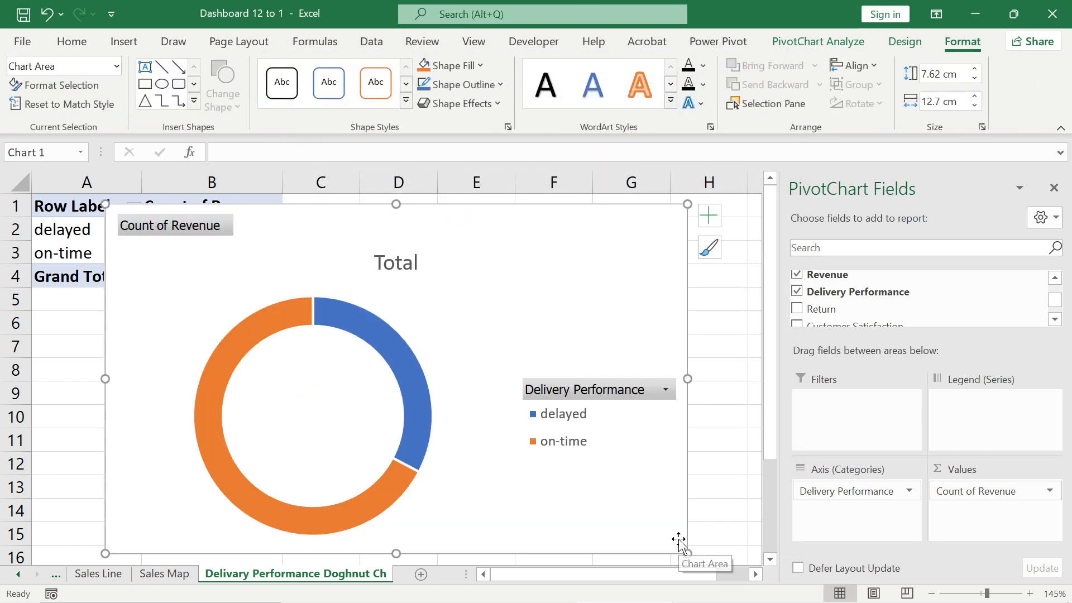
# - Hide all field buttons on the doughnut chart and delete its legend and title
pyautogui.rightClick(613, 394)
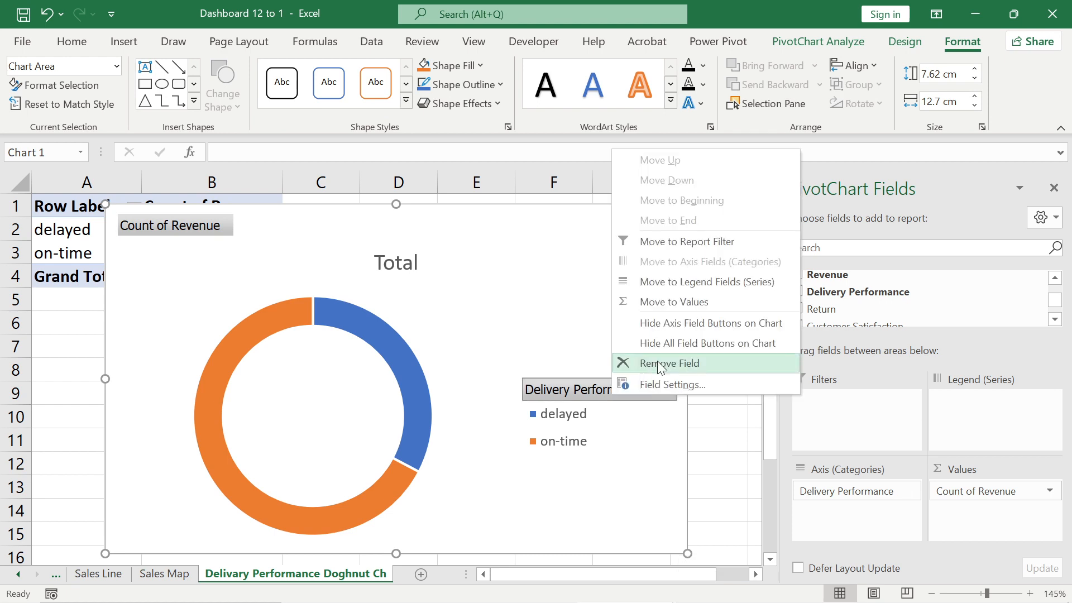
pyautogui.click(662, 344)
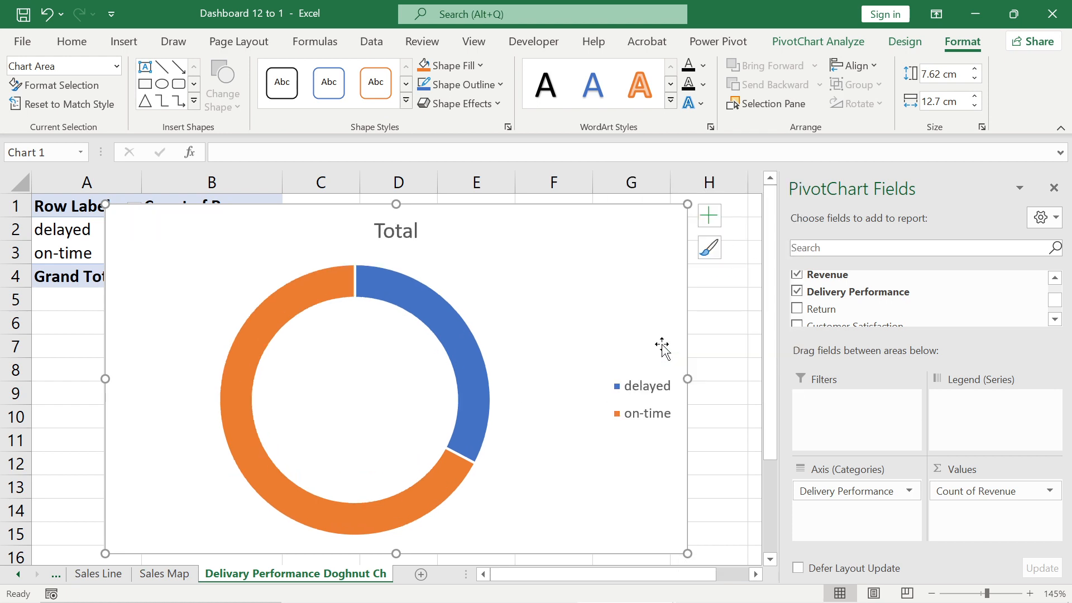
pyautogui.click(645, 392)
pyautogui.click(673, 380)
pyautogui.press('Delete')
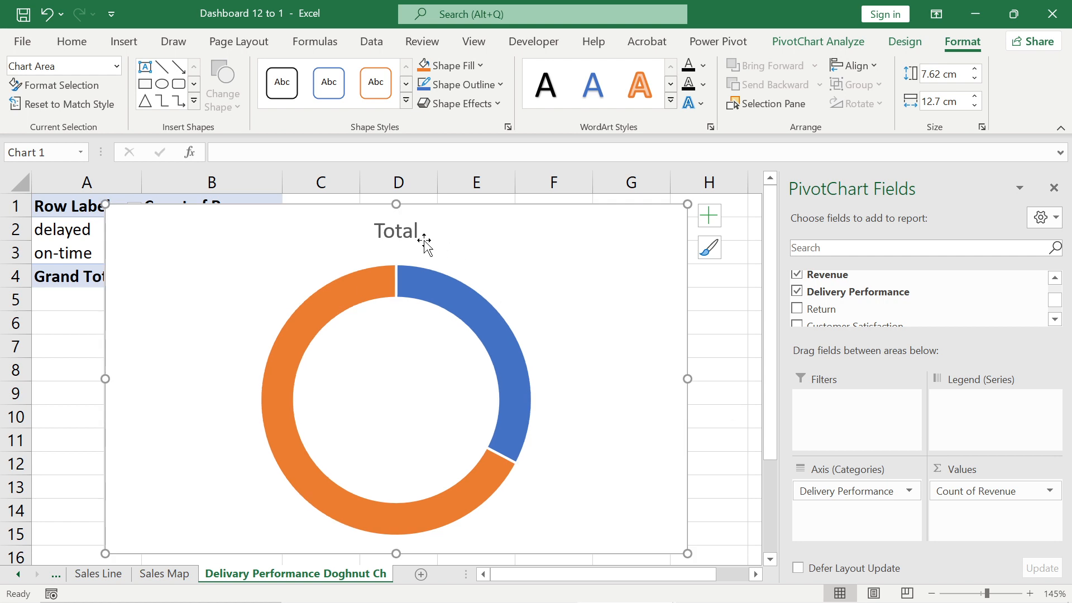
pyautogui.click(420, 235)
pyautogui.press('Delete')
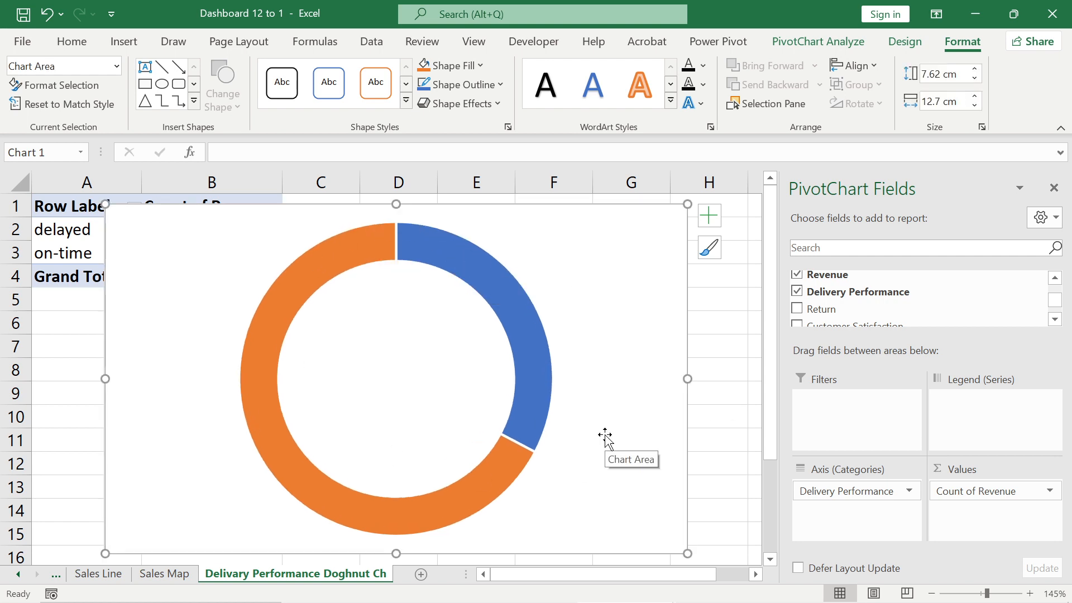
# - Sort the PivotTable's row labels Z to A and move the doughnut chart below the percentage in C3
pyautogui.moveTo(421, 204); pyautogui.dragTo(603, 216)
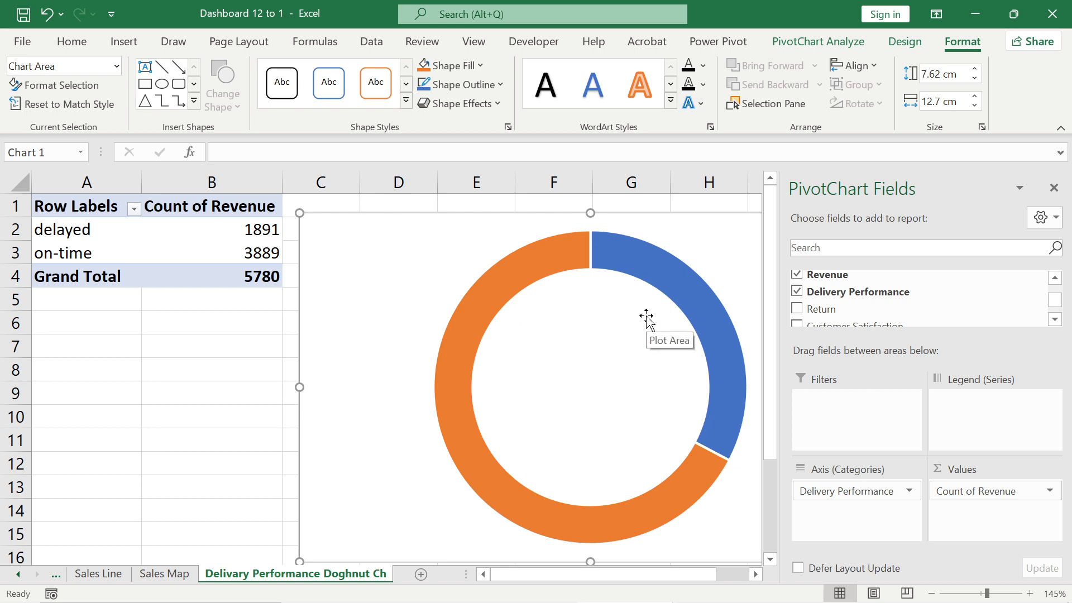
pyautogui.click(134, 210)
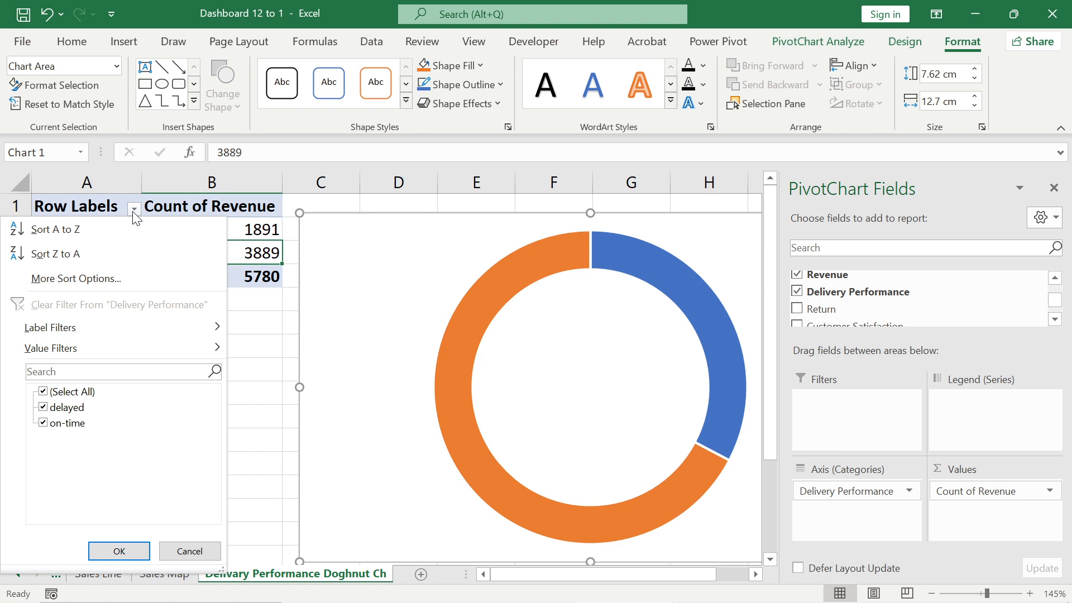
pyautogui.click(71, 255)
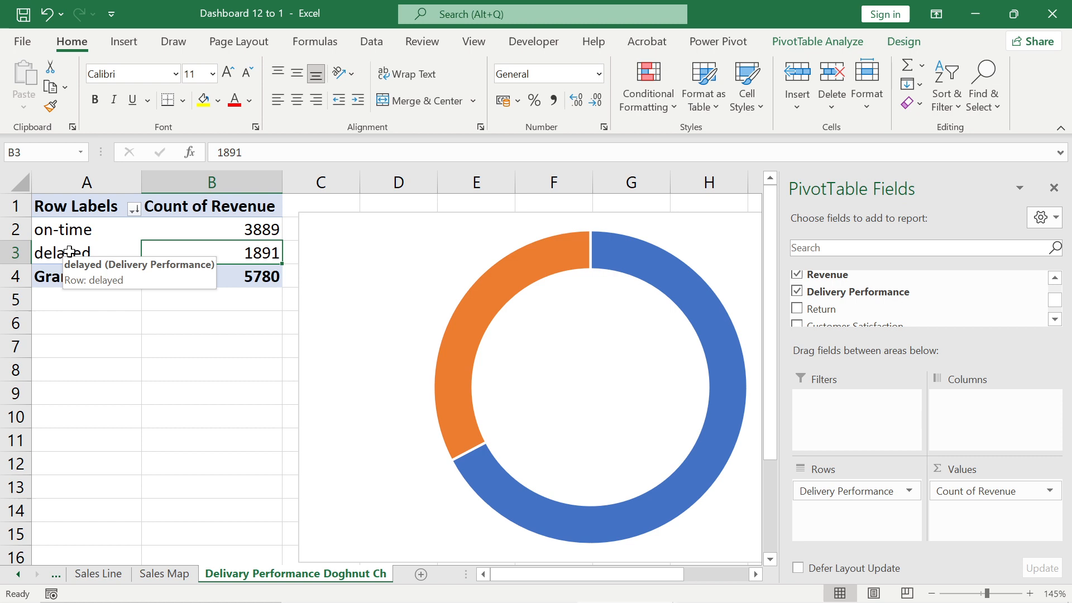
pyautogui.click(134, 209)
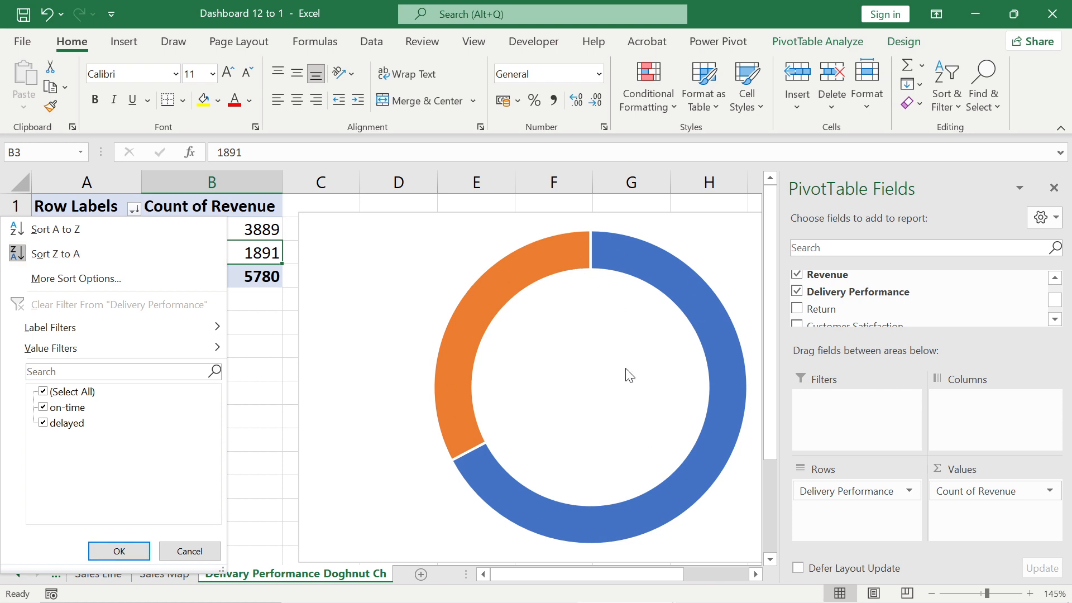
pyautogui.click(136, 552)
pyautogui.click(223, 424)
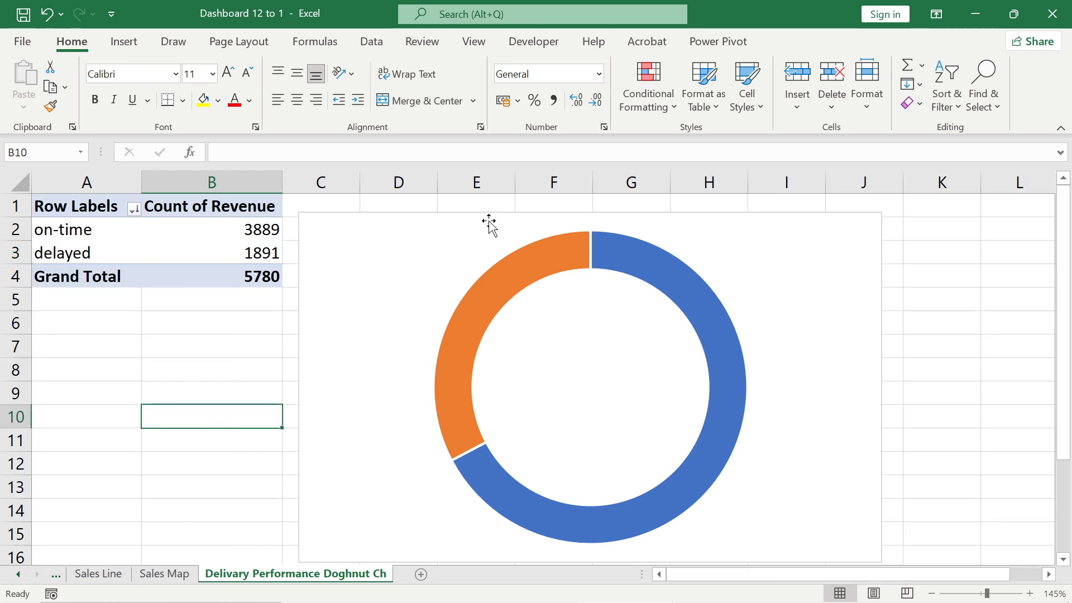
pyautogui.moveTo(492, 220); pyautogui.dragTo(342, 277)
pyautogui.moveTo(330, 370)
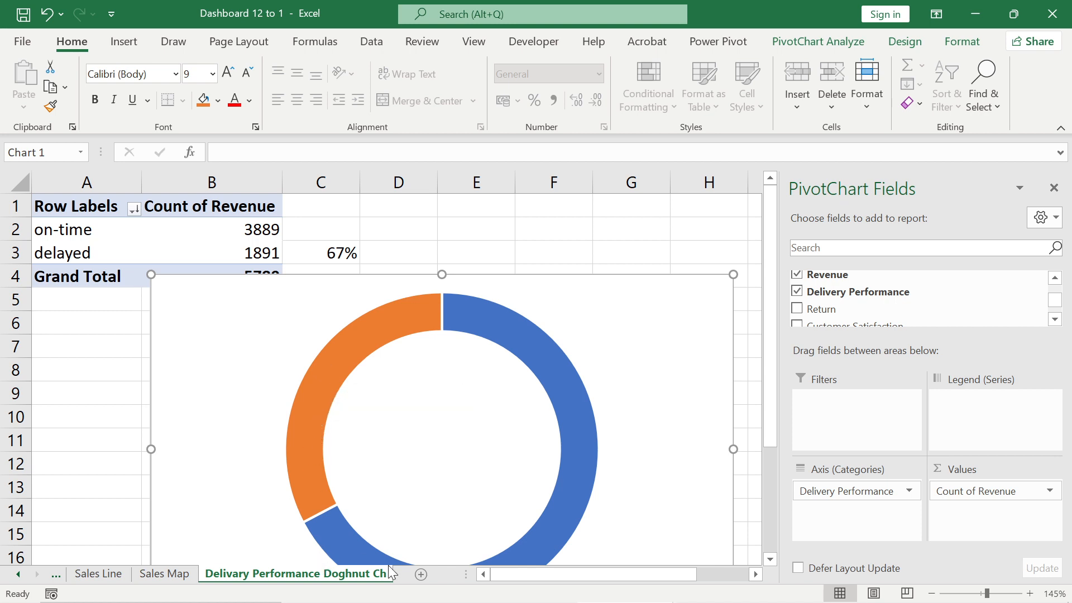
# - Add a new worksheet after the delivery performance sheet, and check the Return Doughnut Chart sheet in the Dashboard 8 to 9 workbook for reference
pyautogui.click(422, 575)
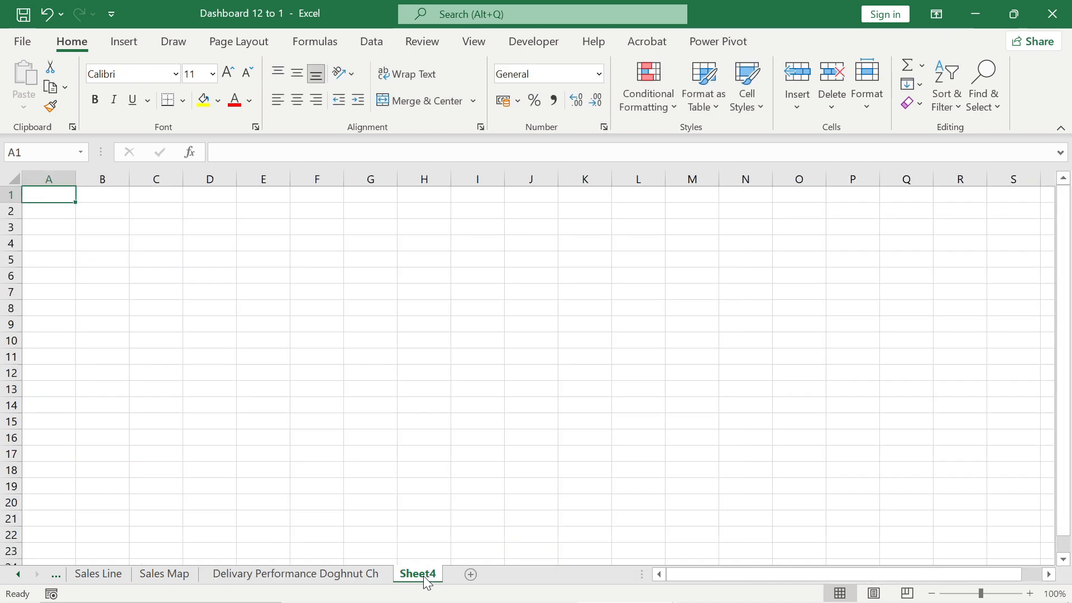
pyautogui.hotkey('alt', 'Tab')
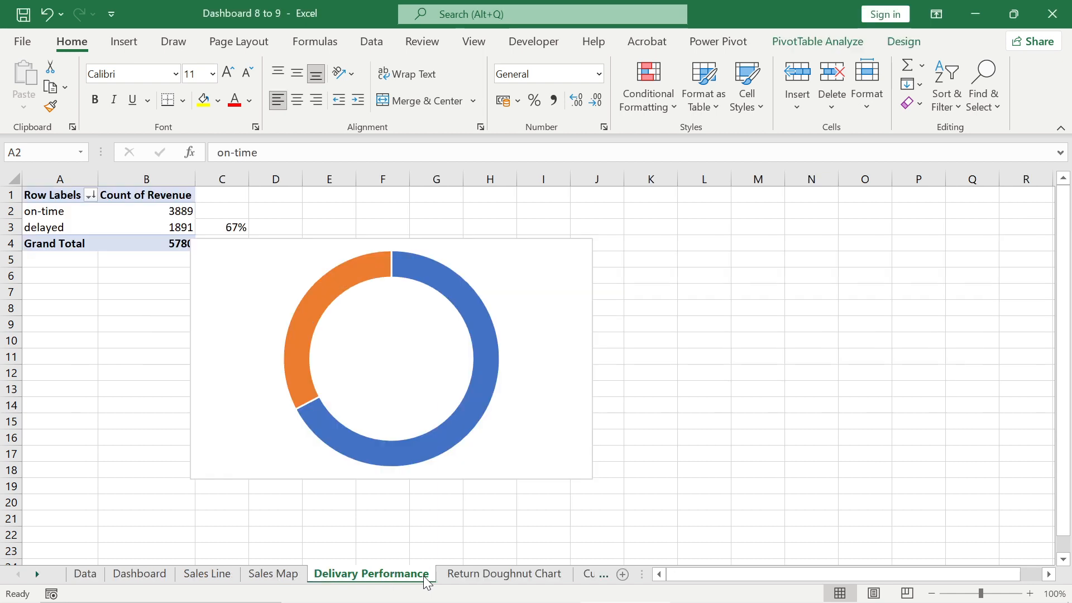
pyautogui.click(492, 575)
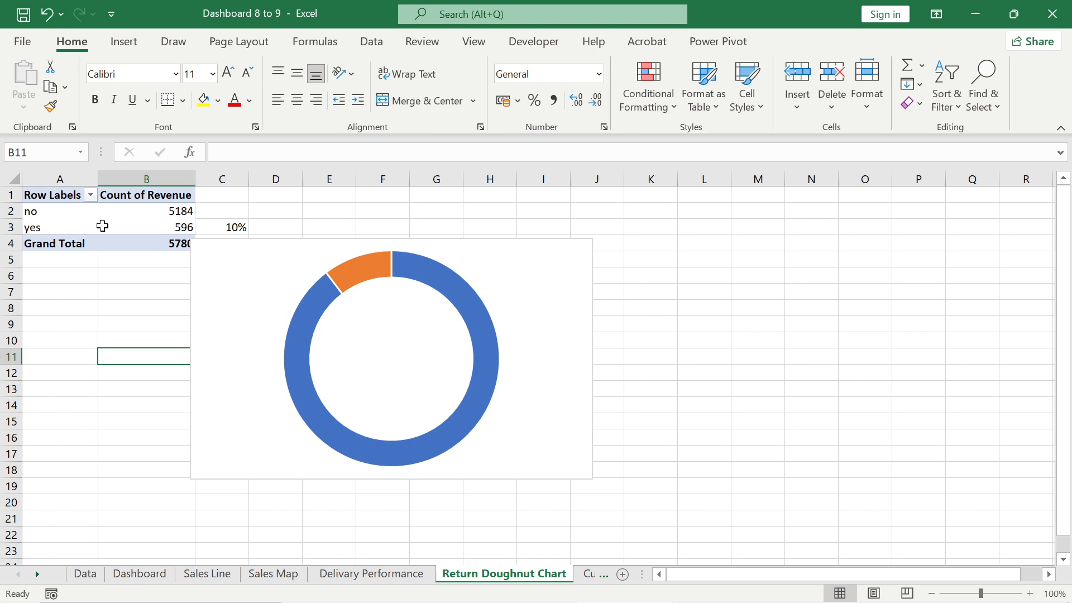
pyautogui.moveTo(102, 226)
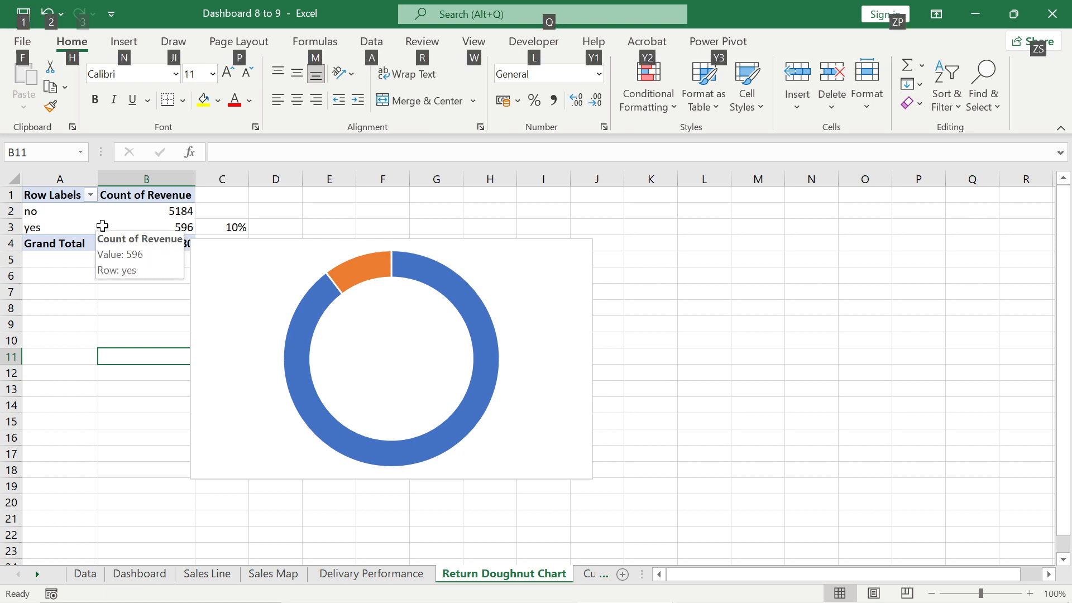
pyautogui.hotkey('alt', 'Tab')
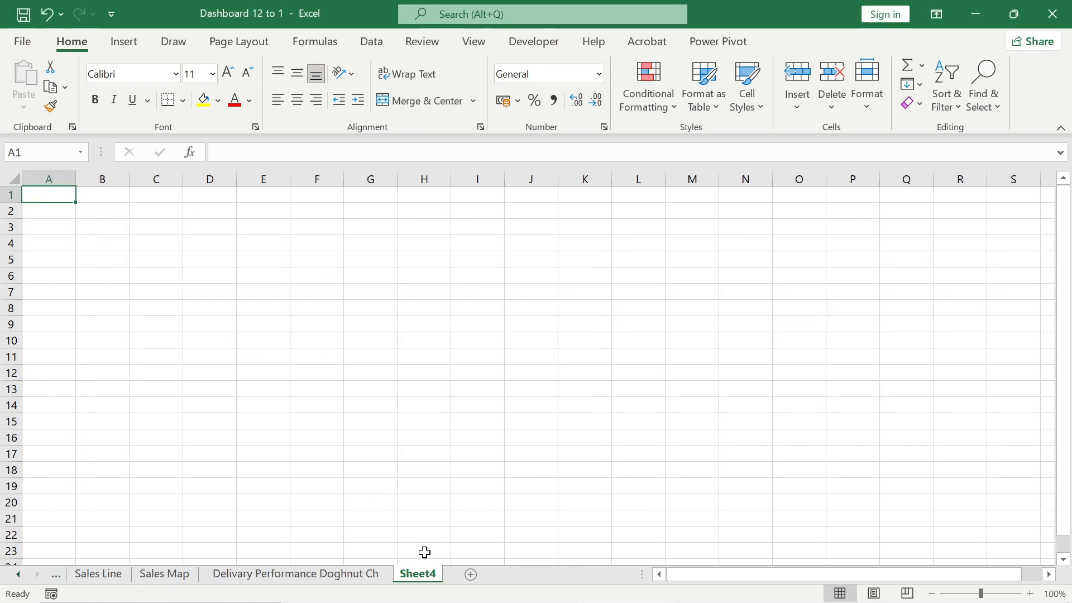
# - Rename the new worksheet as Return Doghnut
pyautogui.rightClick(422, 574)
pyautogui.click(468, 389)
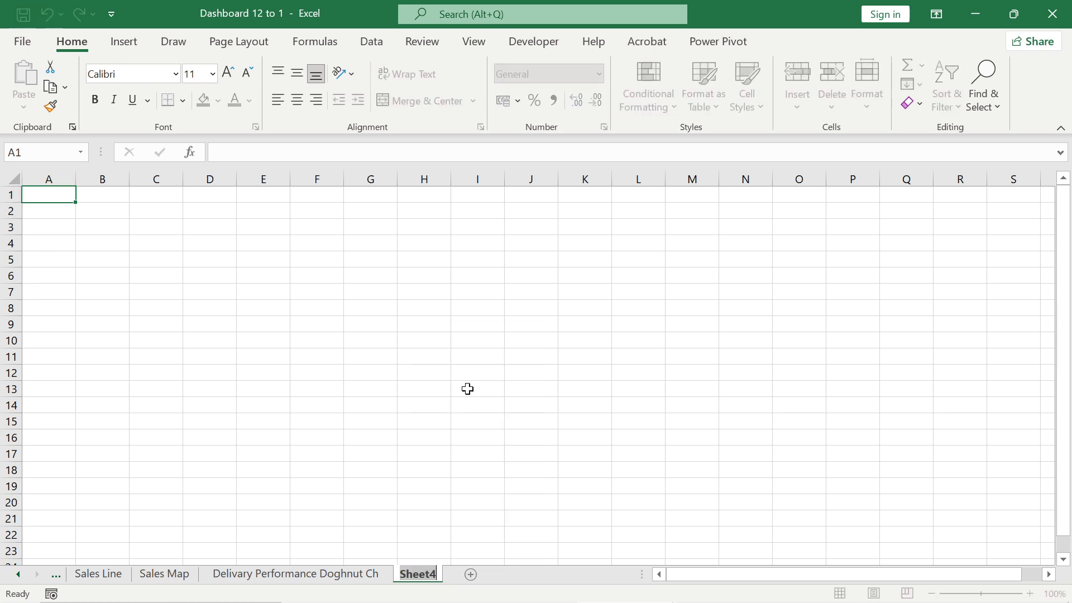
pyautogui.write('Retu')
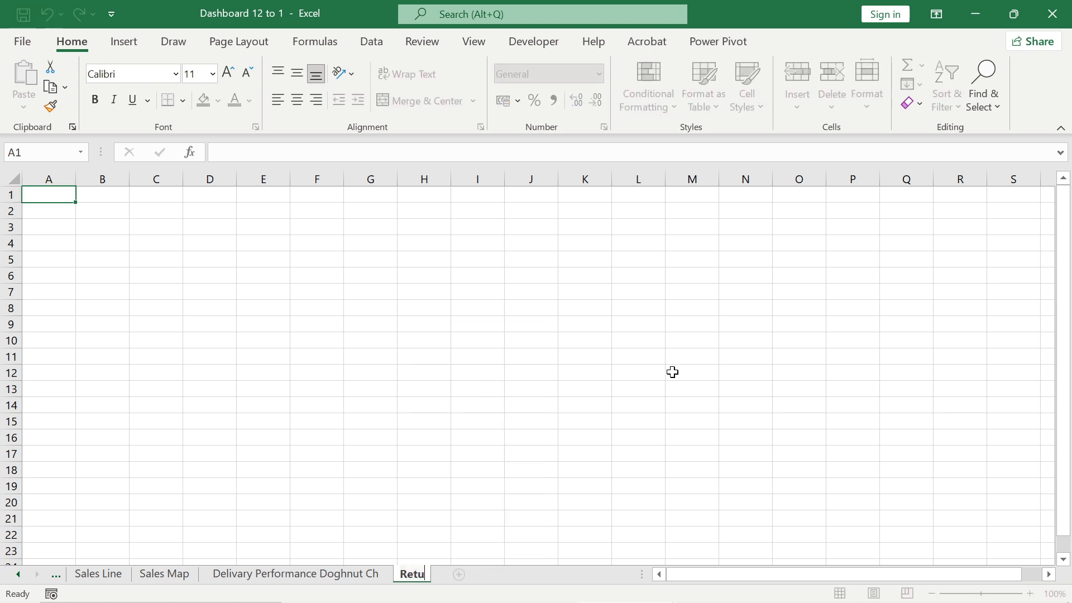
pyautogui.write('rn Doghnut')
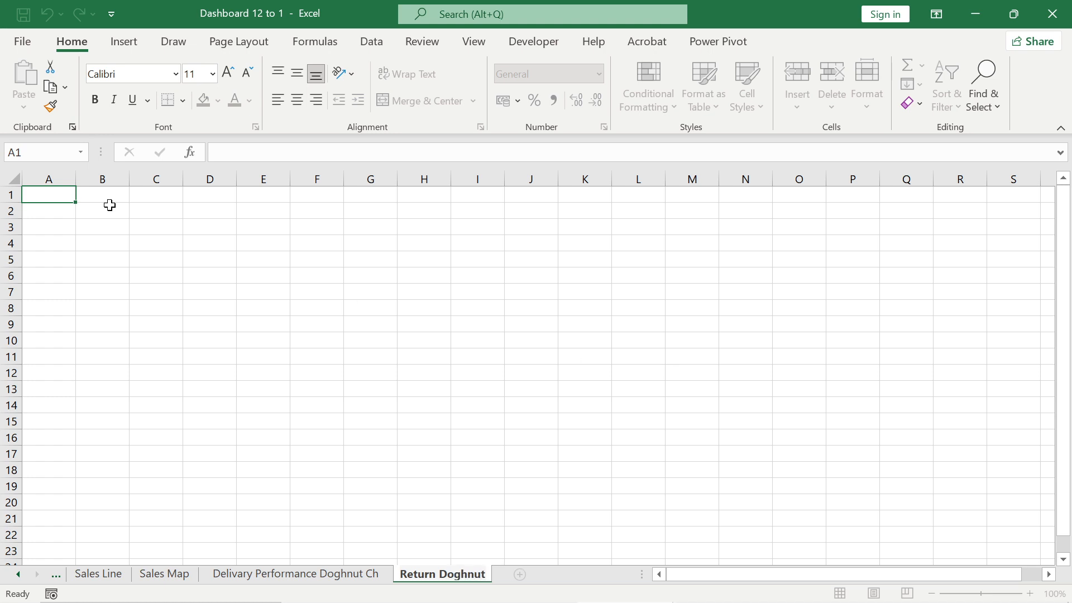
# - Insert a PivotTable based on the data table at cell A1 of the Return Doghnut sheet
pyautogui.click(128, 43)
pyautogui.click(80, 225)
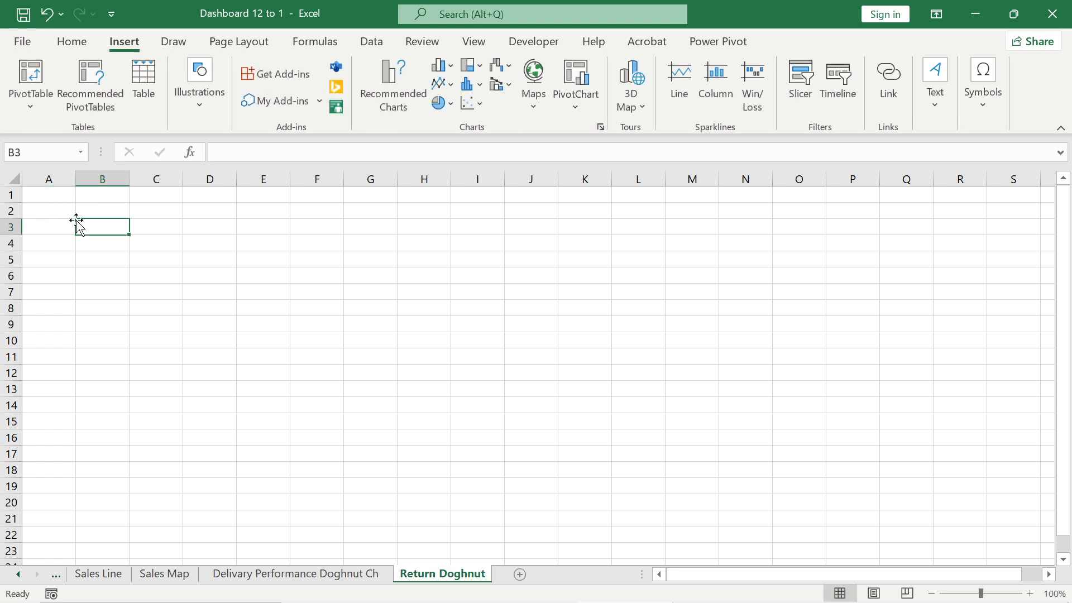
pyautogui.click(36, 198)
pyautogui.click(31, 78)
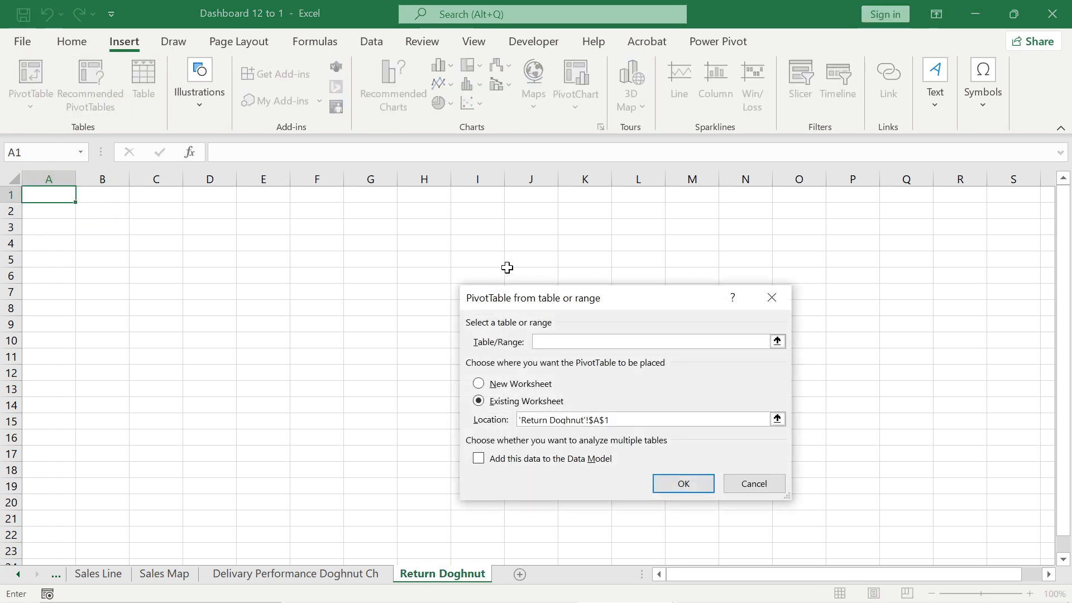
pyautogui.write('data_ta')
pyautogui.press('Return')
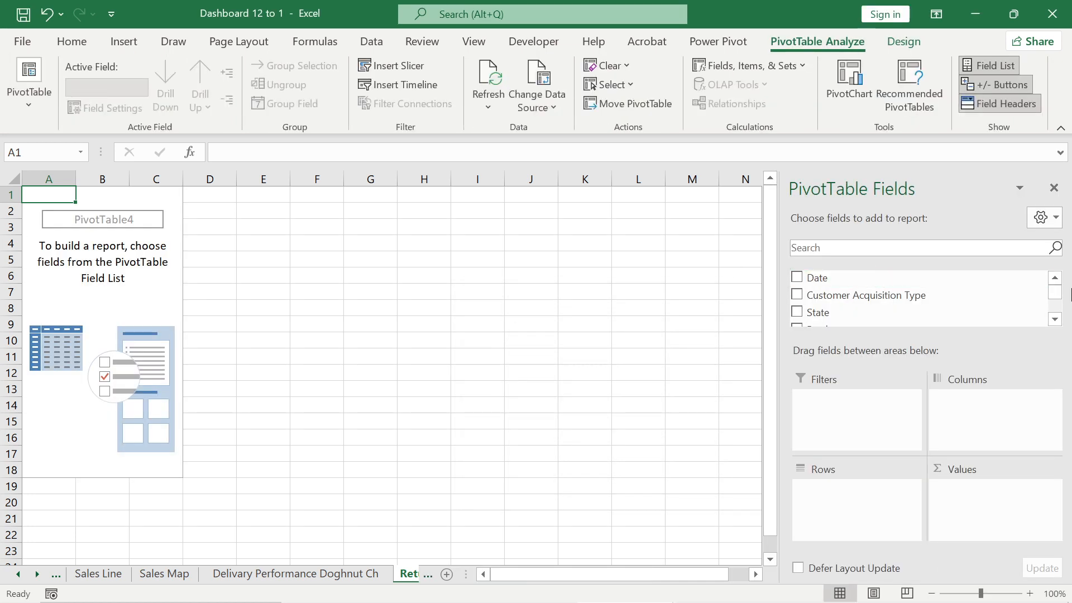
# - Add the Return field to the rows of the PivotTable
pyautogui.click(1058, 320)
pyautogui.click(1057, 319)
pyautogui.click(1057, 319)
pyautogui.click(1057, 319)
pyautogui.click(1057, 319)
pyautogui.click(1057, 320)
pyautogui.click(1057, 320)
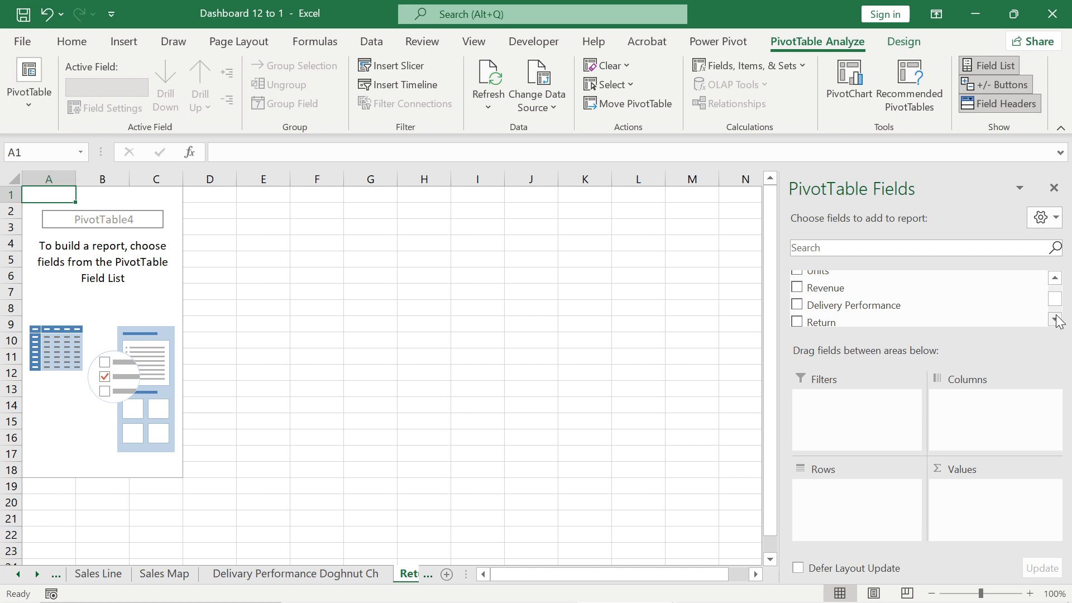
pyautogui.click(1057, 319)
pyautogui.moveTo(843, 309); pyautogui.dragTo(883, 498)
# - Add the Revenue field to the values of the return PivotTable
pyautogui.scroll(-2, 871, 304)
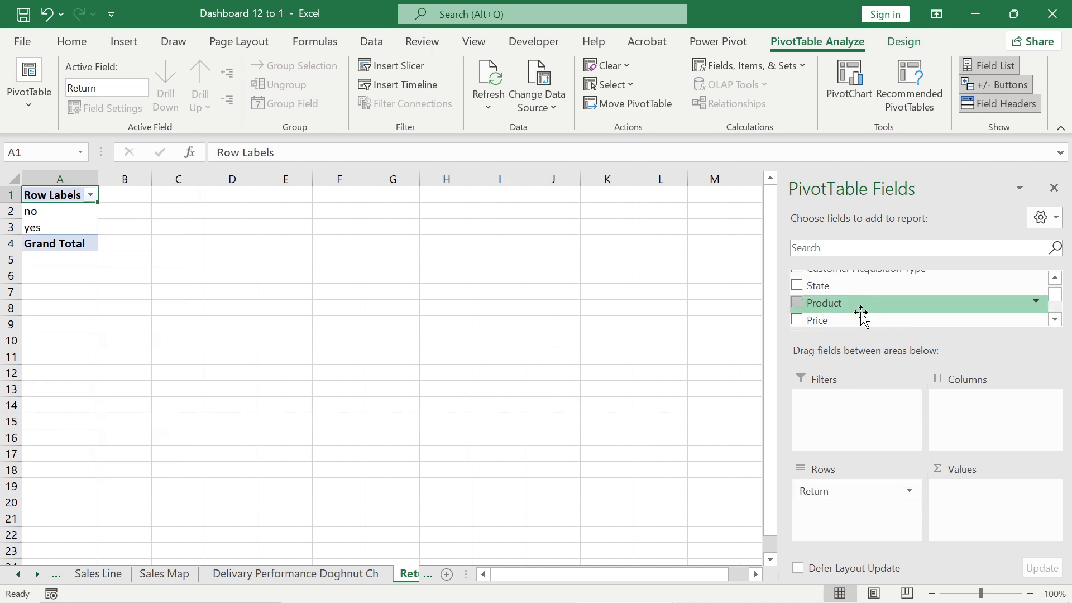
pyautogui.scroll(-2, 861, 315)
pyautogui.click(1056, 282)
pyautogui.click(1055, 282)
pyautogui.click(1054, 320)
pyautogui.click(1055, 320)
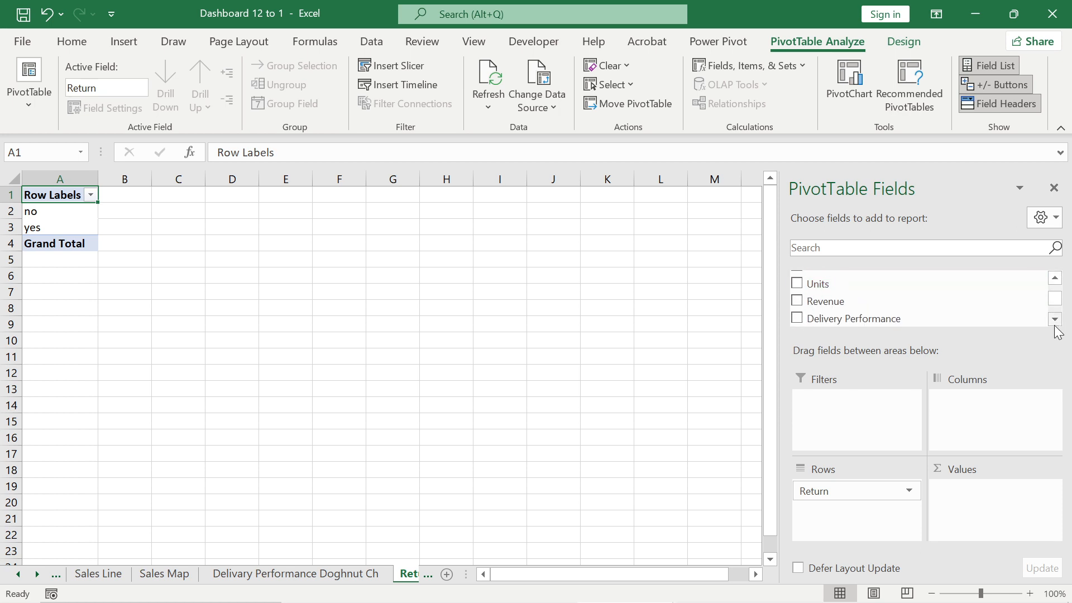
pyautogui.moveTo(855, 301); pyautogui.dragTo(1003, 503)
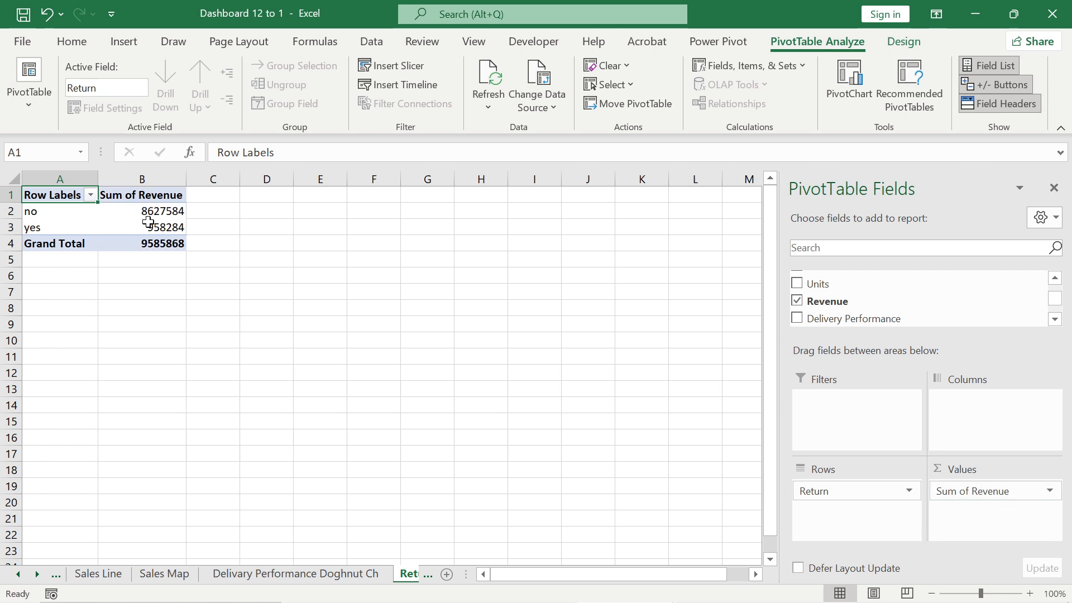
# - Change the Revenue value field to be summarized by Count instead of Sum
pyautogui.moveTo(148, 223)
pyautogui.click(1049, 491)
pyautogui.click(961, 473)
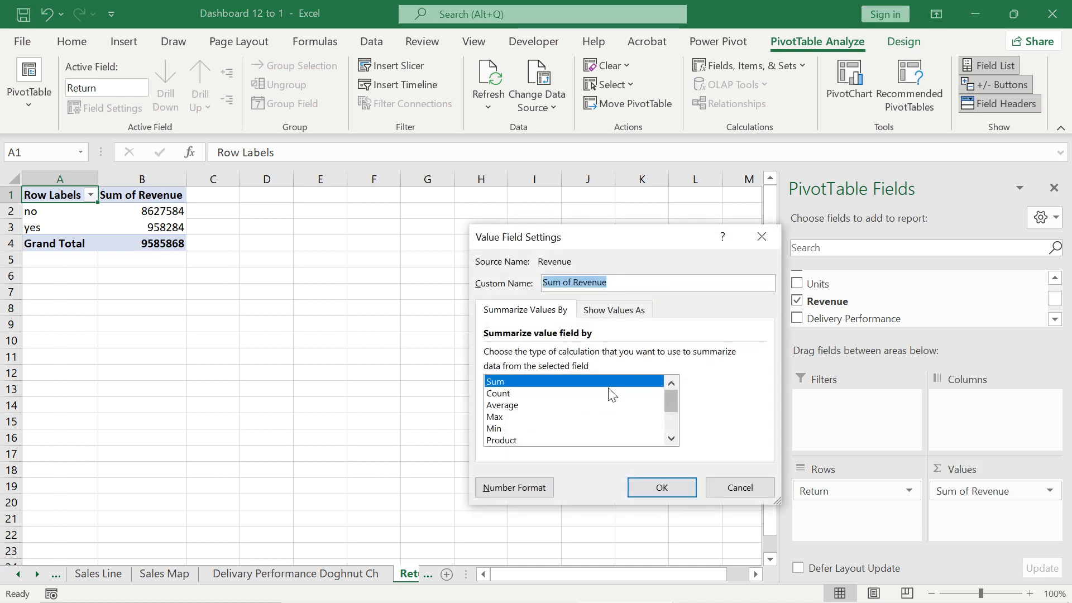
pyautogui.click(505, 394)
pyautogui.click(664, 485)
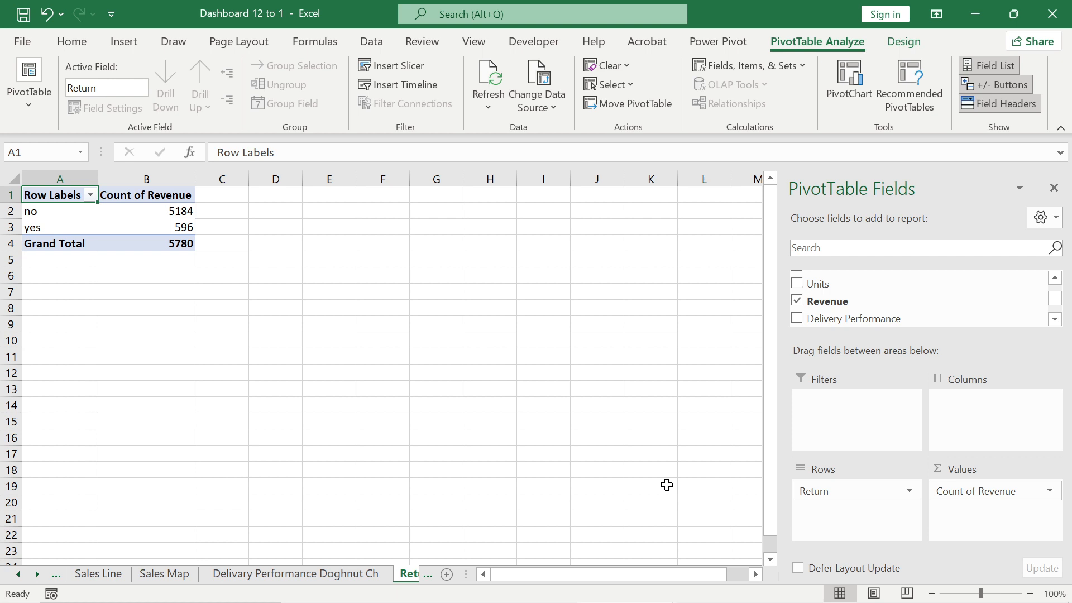
# - In C3, divide the PivotTable's "yes" count by the grand total and format the result as a percentage
pyautogui.moveTo(187, 228)
pyautogui.click(214, 228)
pyautogui.write('=')
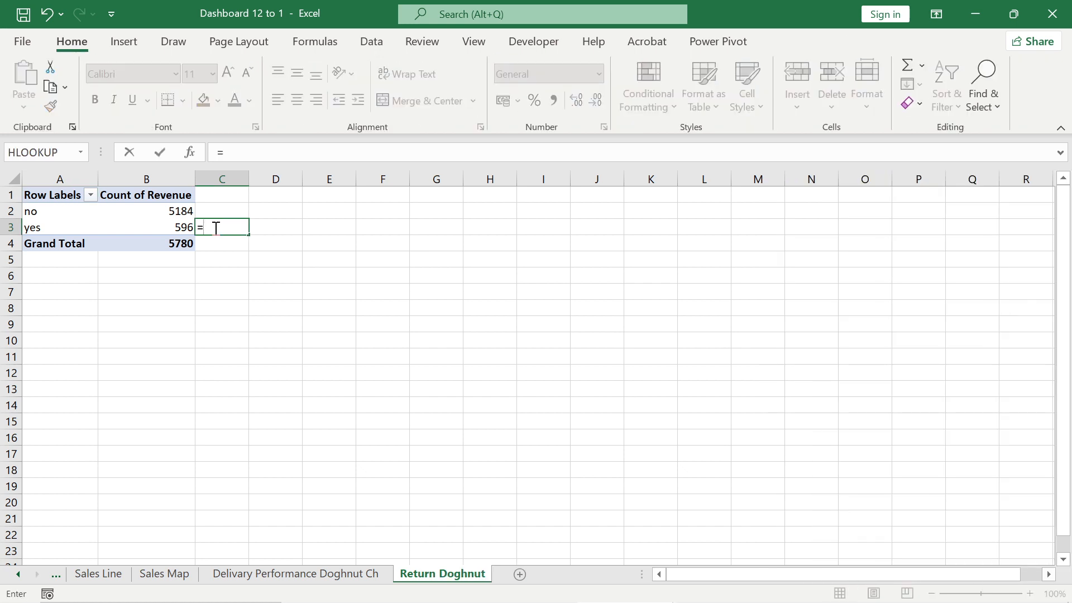
pyautogui.click(177, 229)
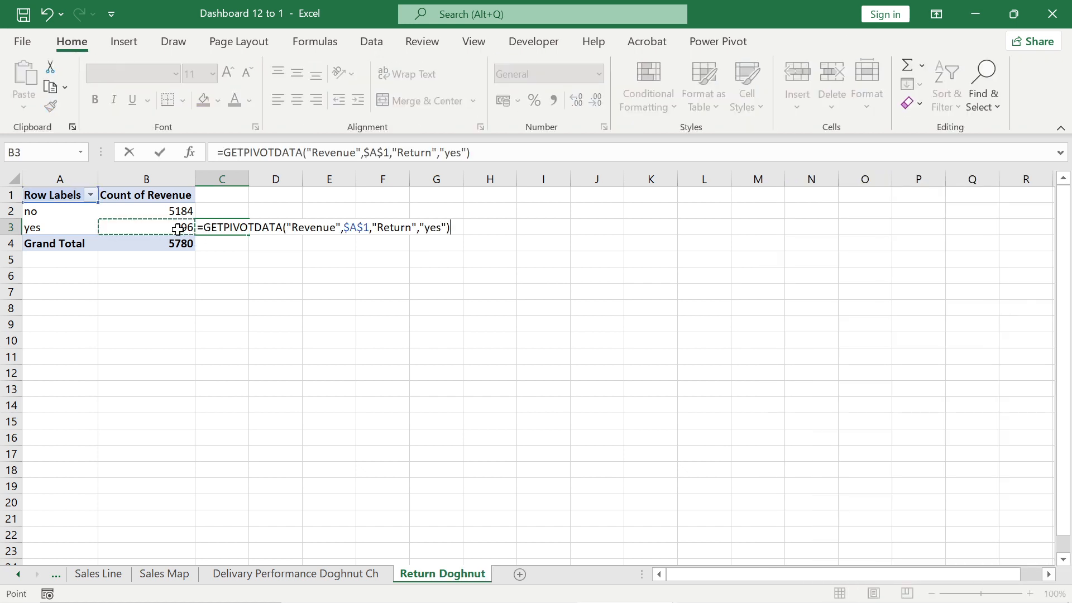
pyautogui.write('/')
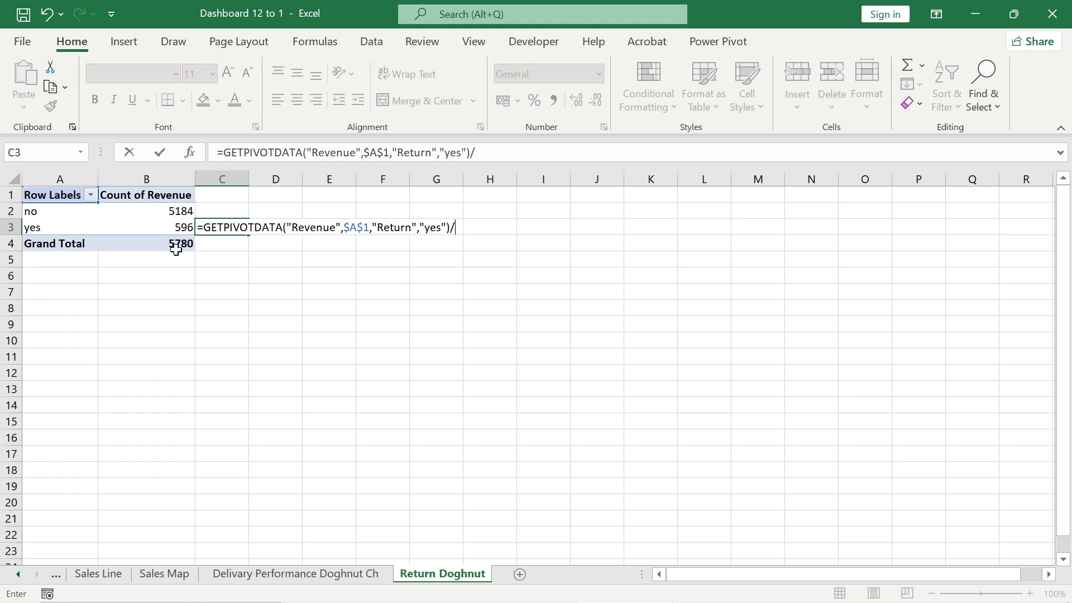
pyautogui.click(176, 247)
pyautogui.press('Return')
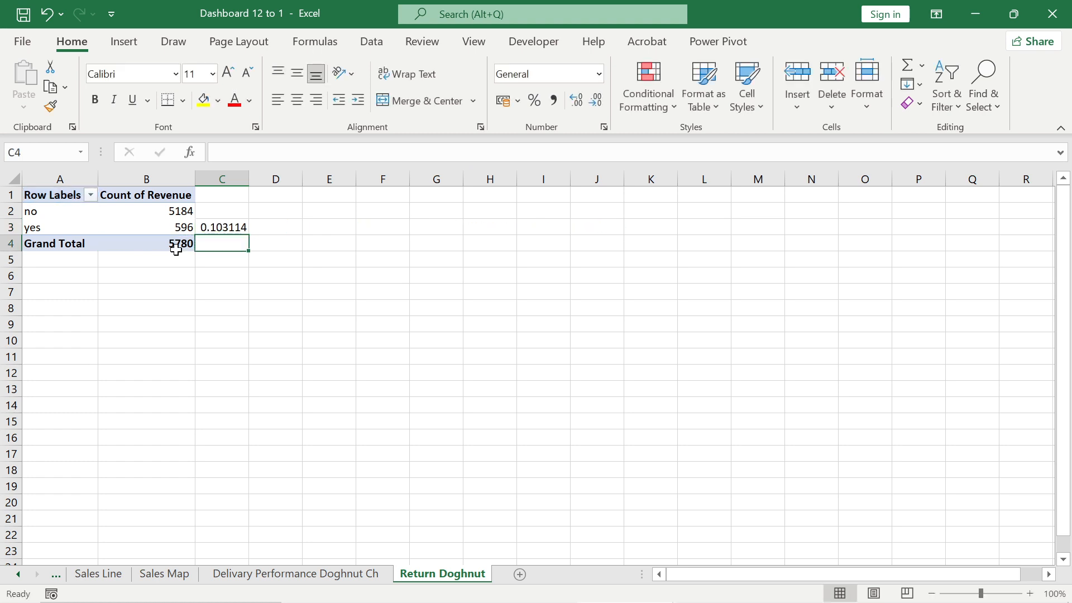
pyautogui.click(215, 233)
pyautogui.click(535, 101)
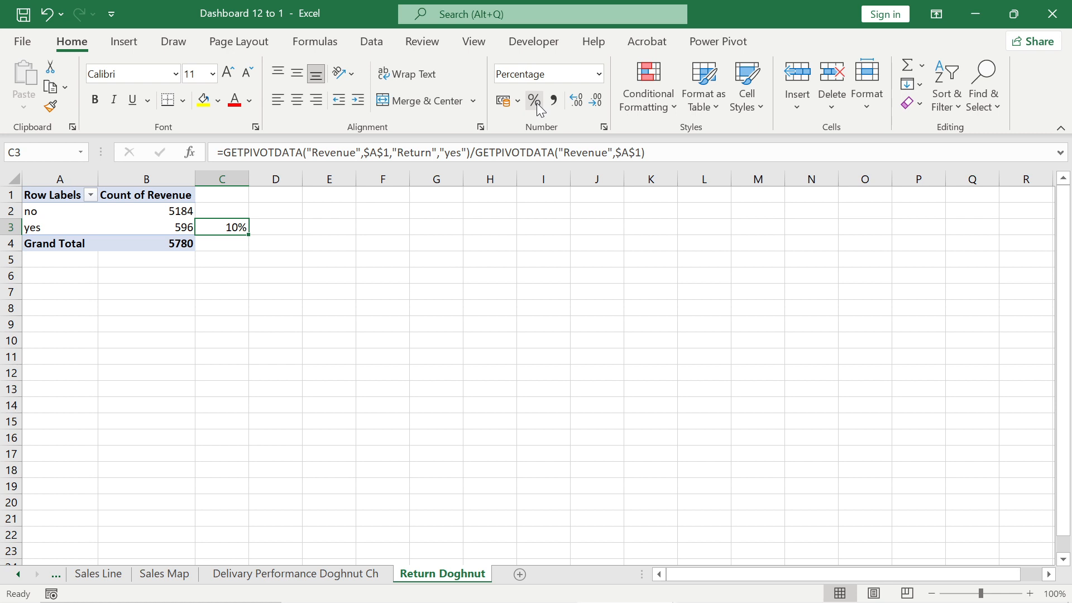
# - Insert a doughnut PivotChart from the return PivotTable
pyautogui.moveTo(123, 232)
pyautogui.click(140, 314)
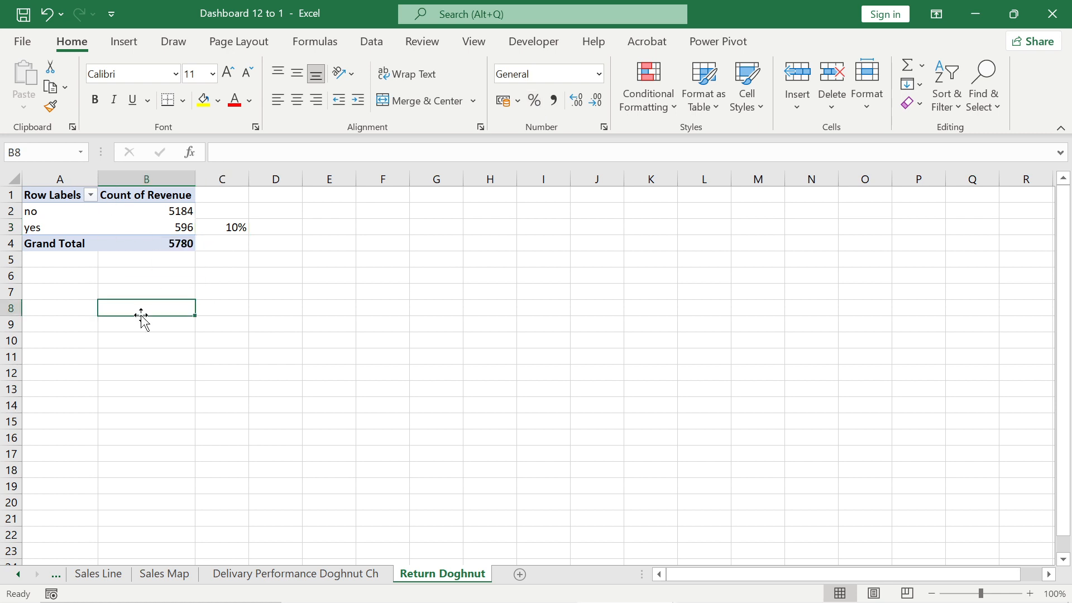
pyautogui.click(161, 274)
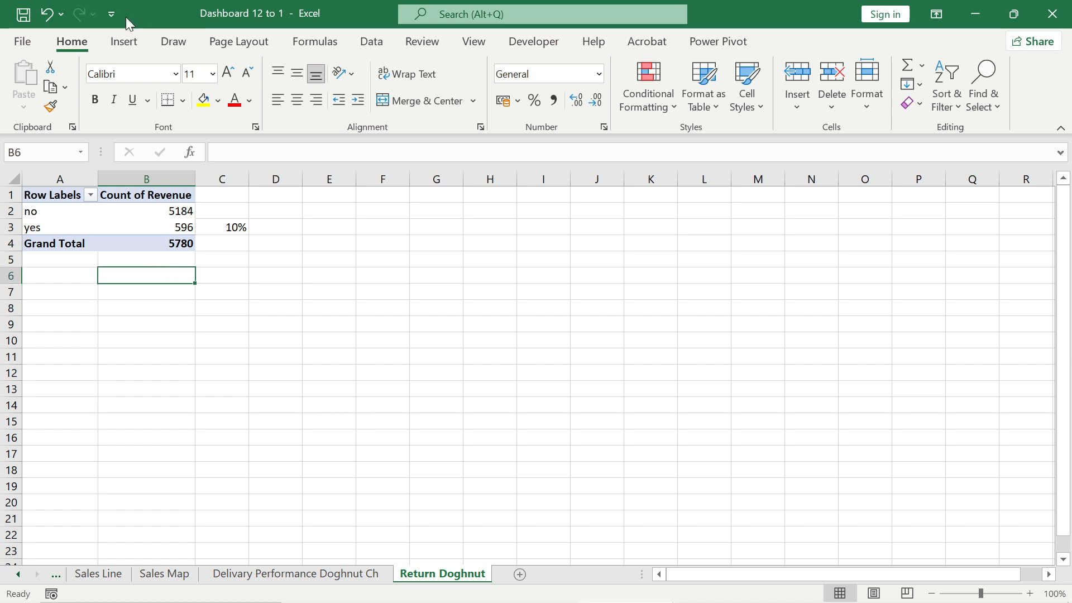
pyautogui.click(125, 217)
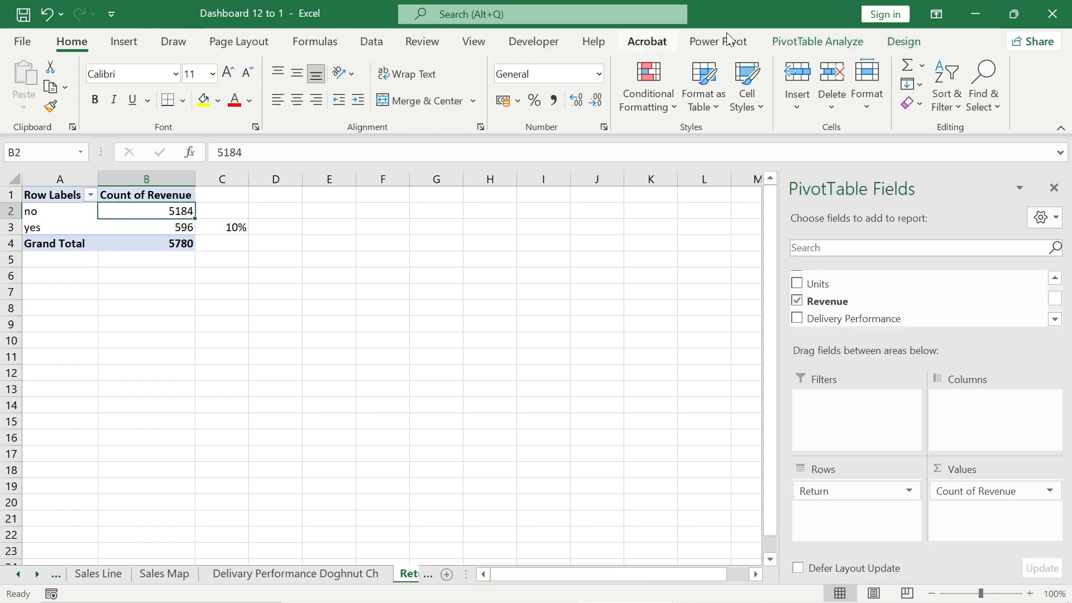
pyautogui.click(799, 43)
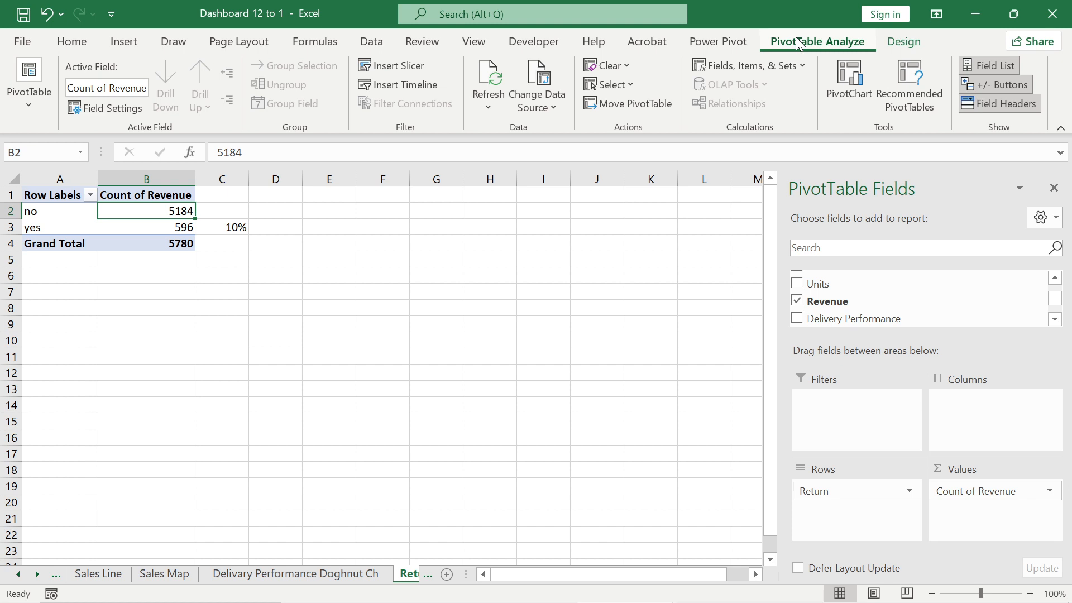
pyautogui.click(852, 75)
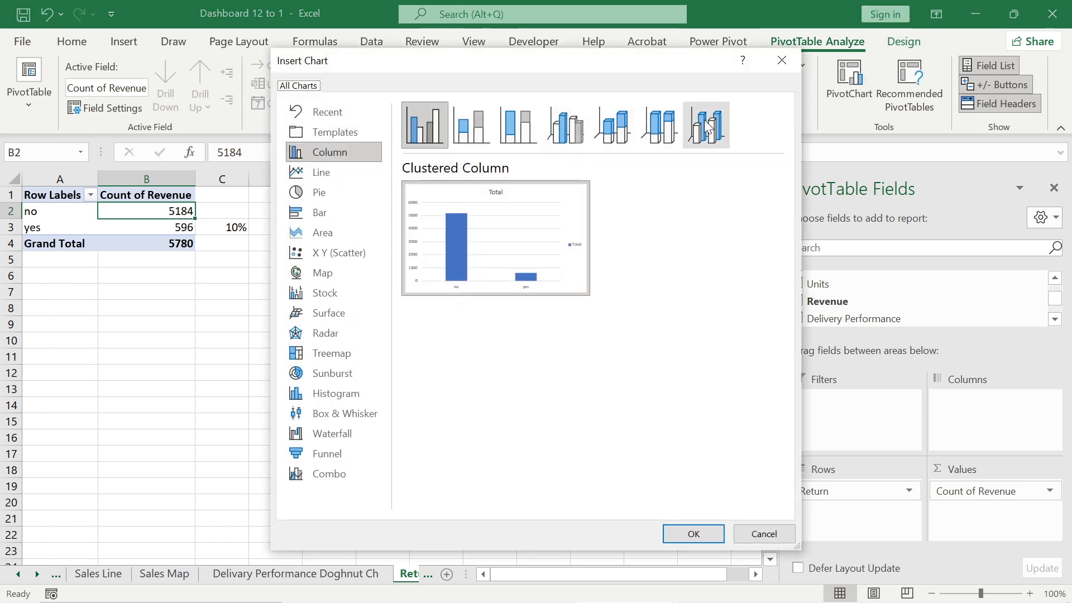
pyautogui.click(321, 192)
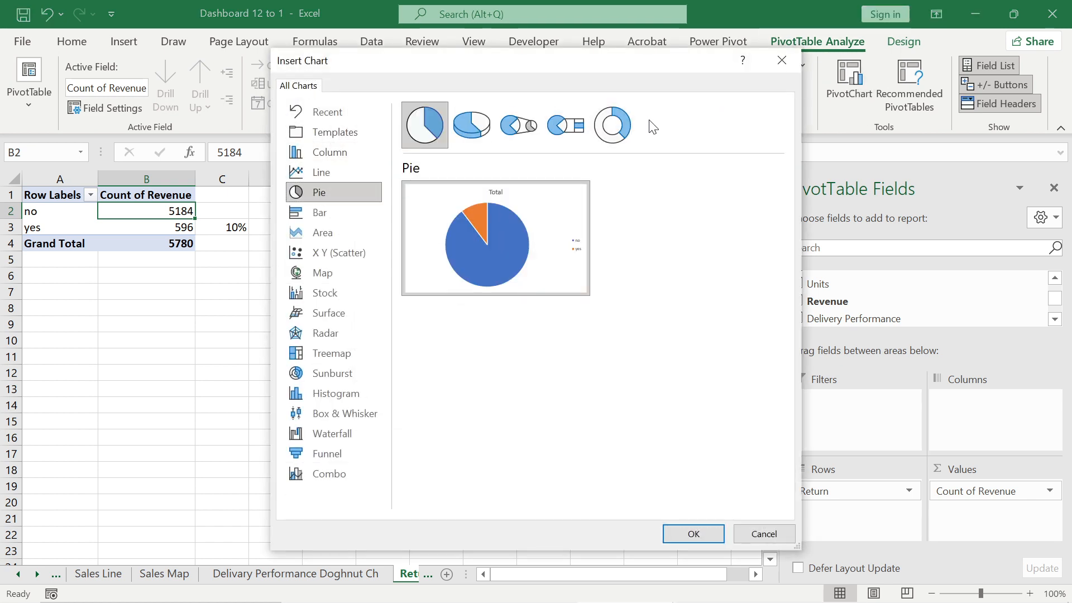
pyautogui.click(609, 126)
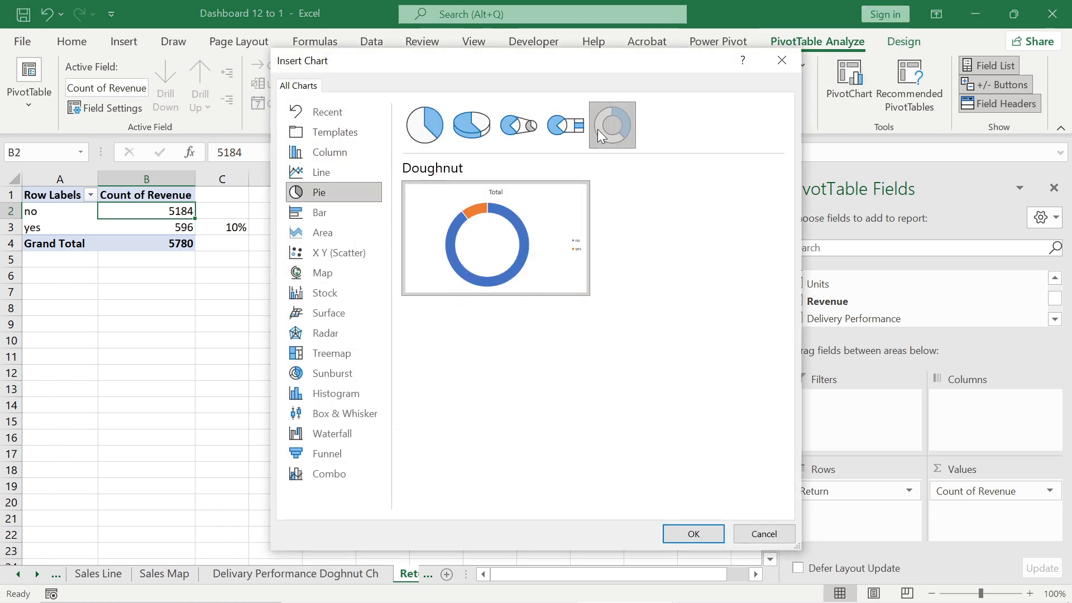
pyautogui.click(693, 534)
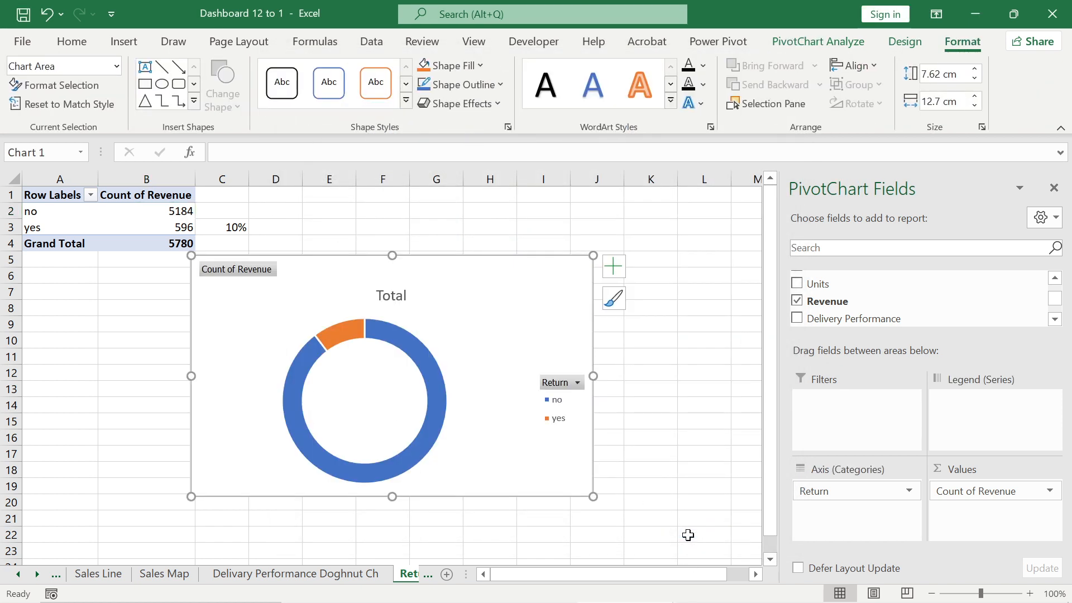
# - Delete the return doughnut chart's legend and title, and hide all its field buttons
pyautogui.click(564, 422)
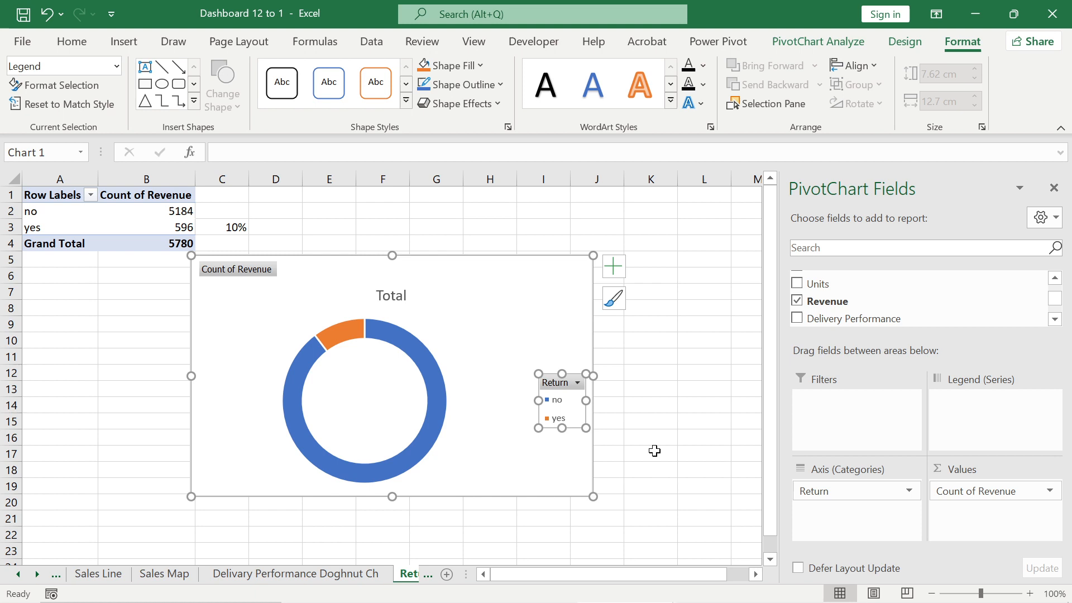
pyautogui.press('Delete')
pyautogui.click(407, 304)
pyautogui.press('Delete')
pyautogui.rightClick(235, 272)
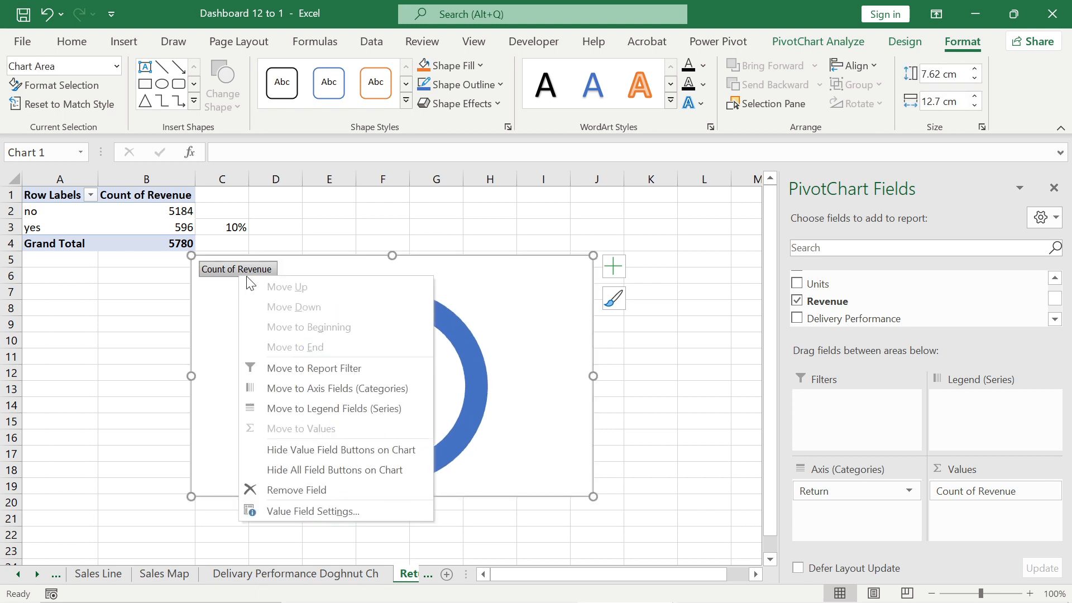
pyautogui.click(287, 468)
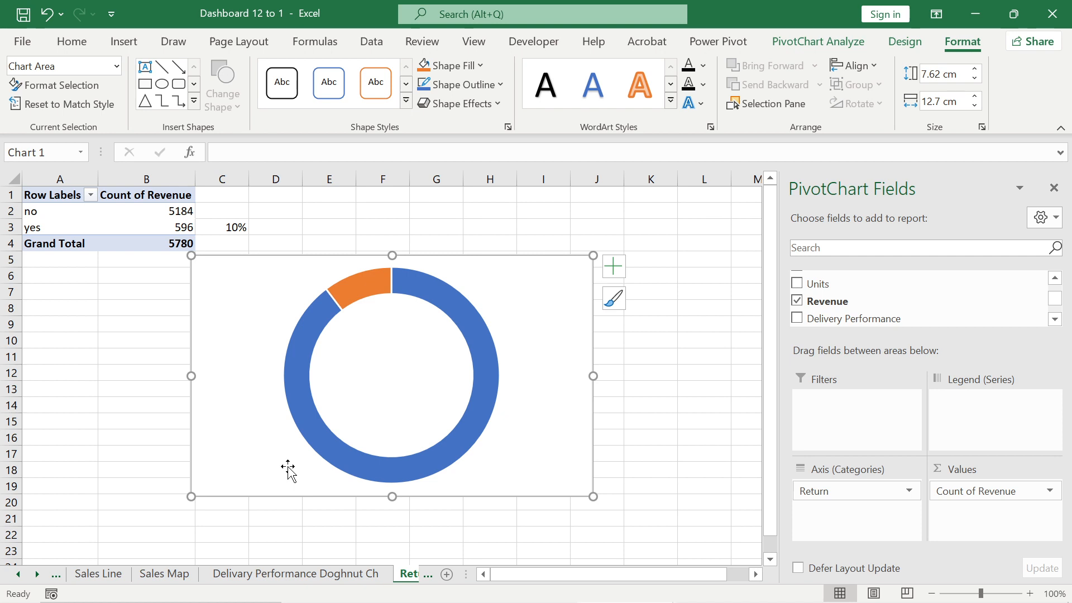
# - Compare with the delivery performance sheet, check the Customer Acq Chart sheet in the Dashboard 8 to 9 workbook for reference, and return to Dashboard 12 to 1
pyautogui.click(293, 574)
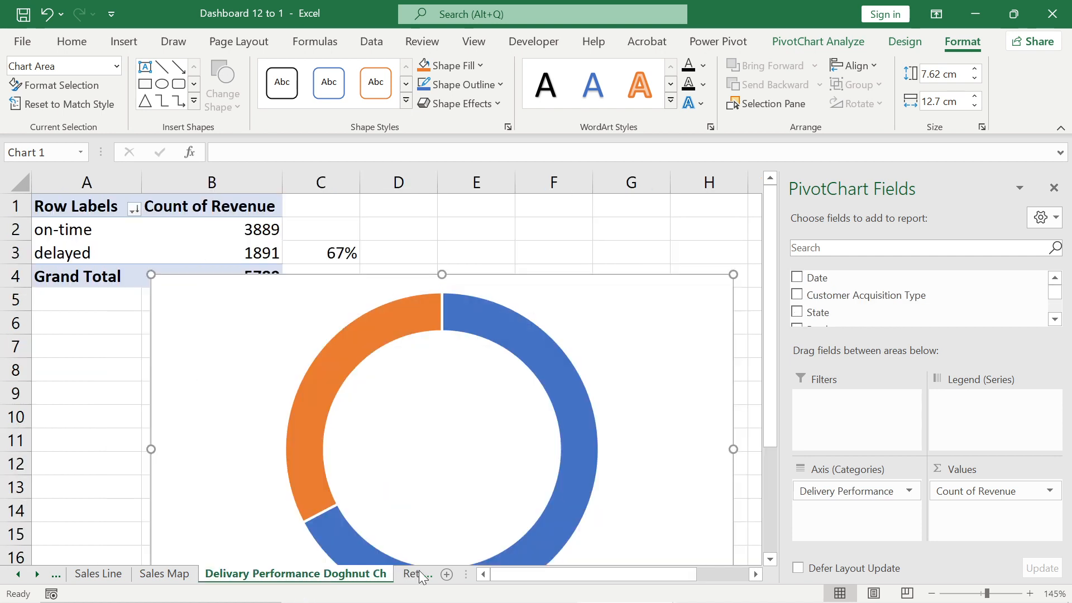
pyautogui.click(414, 574)
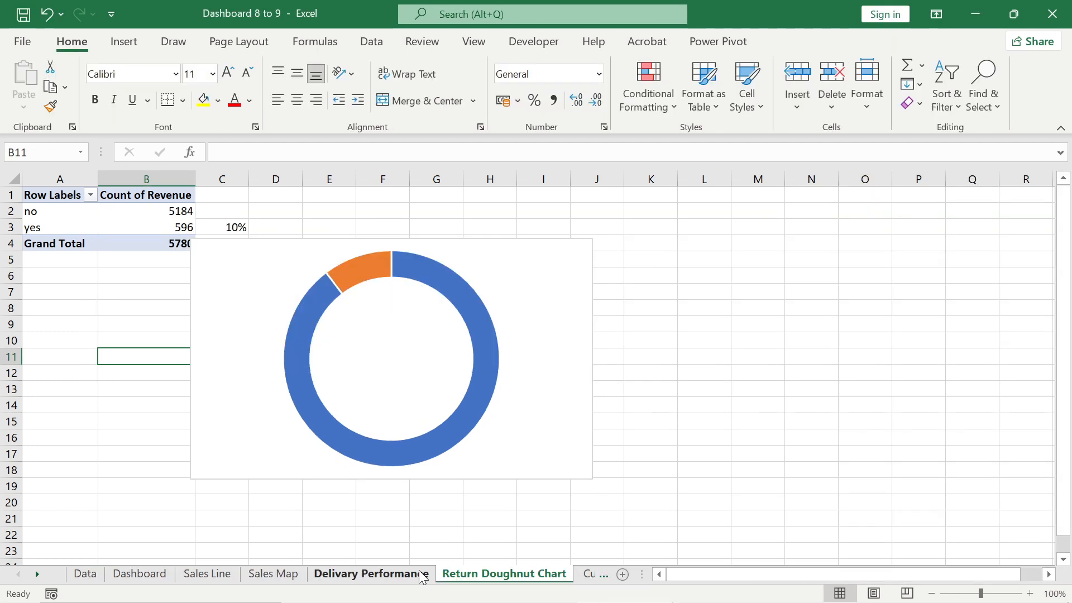
pyautogui.click(35, 574)
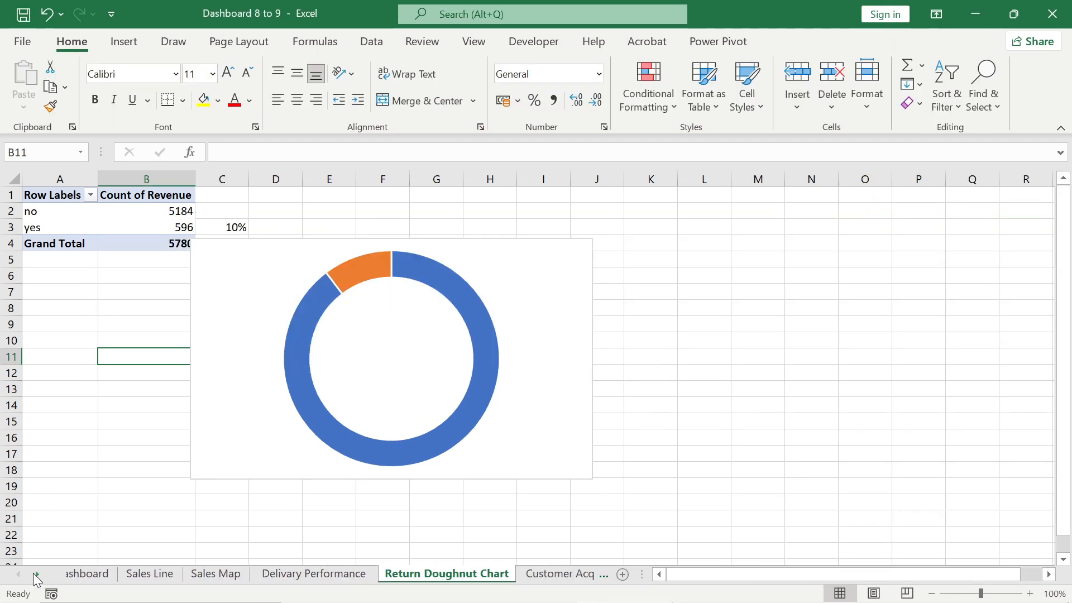
pyautogui.click(35, 574)
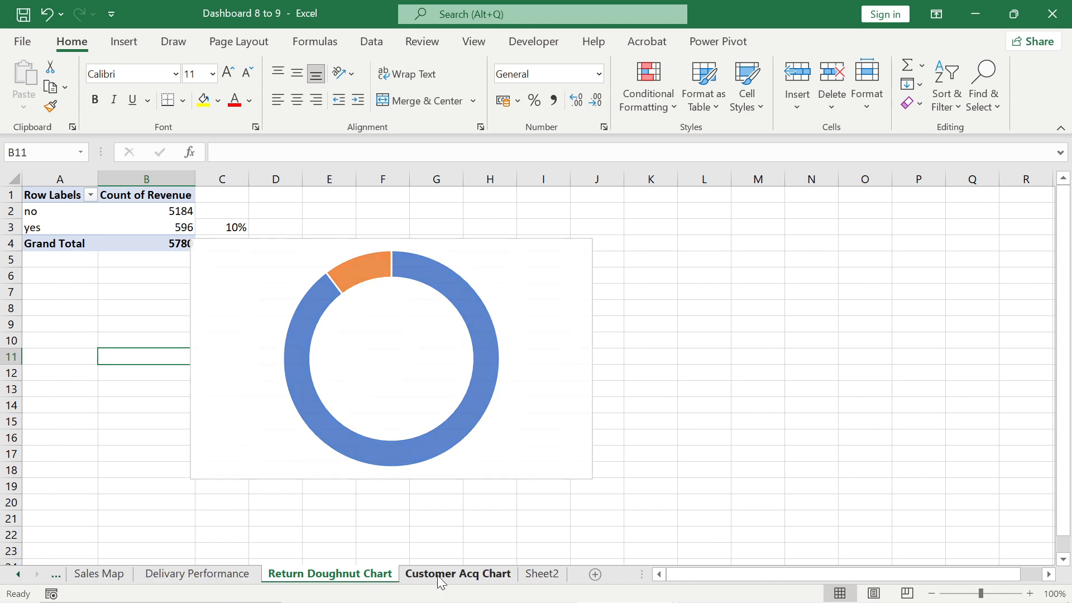
pyautogui.click(441, 575)
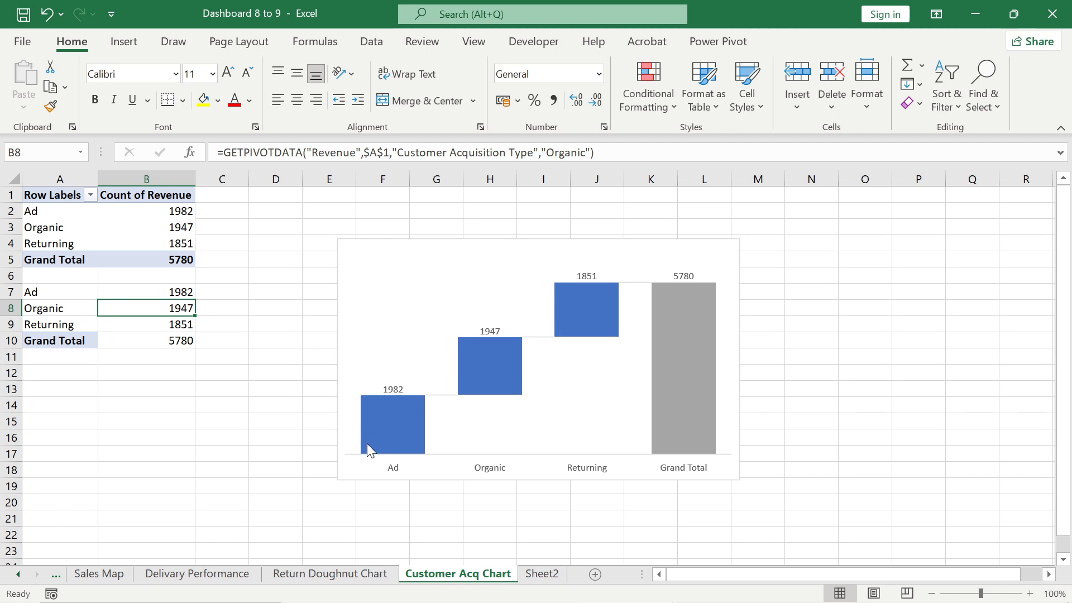
pyautogui.moveTo(367, 444)
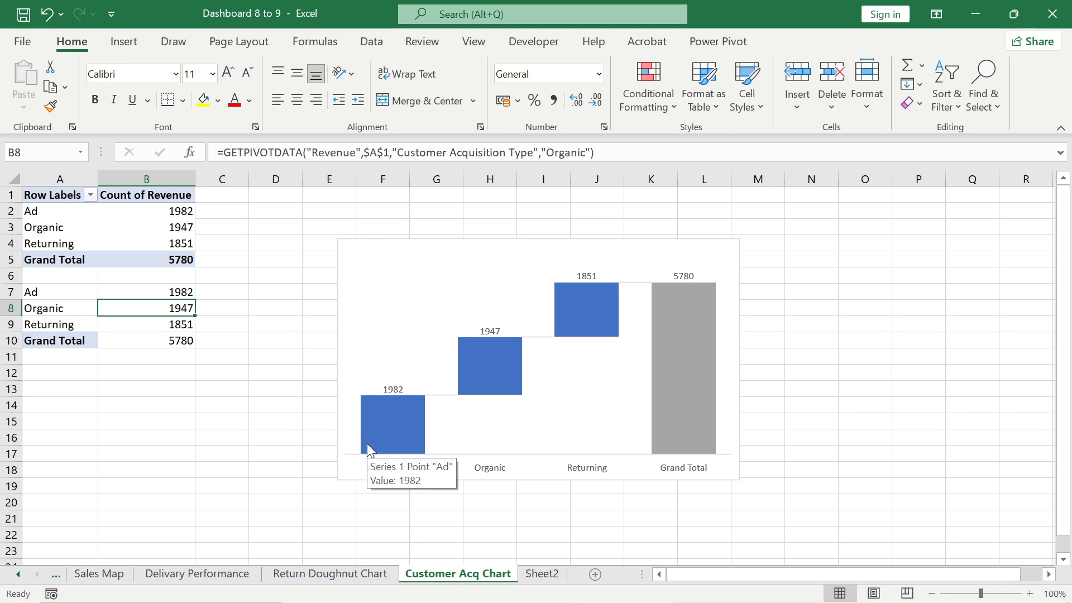
pyautogui.hotkey('alt', 'Tab')
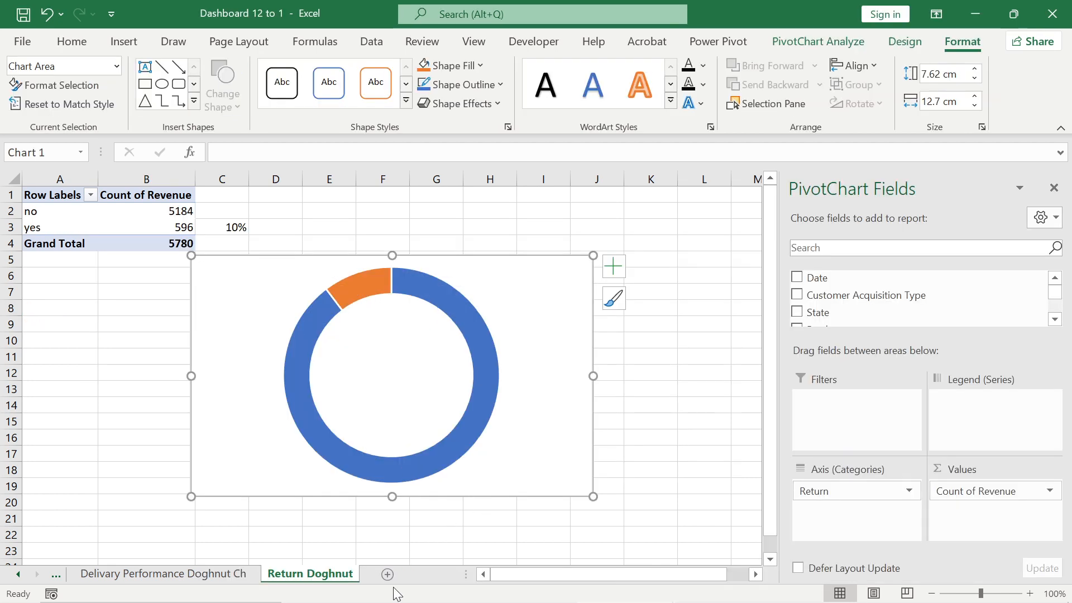
# - Add a new worksheet after Return Doghnut and name it Customer Acq Waterfall
pyautogui.click(391, 580)
pyautogui.rightClick(391, 578)
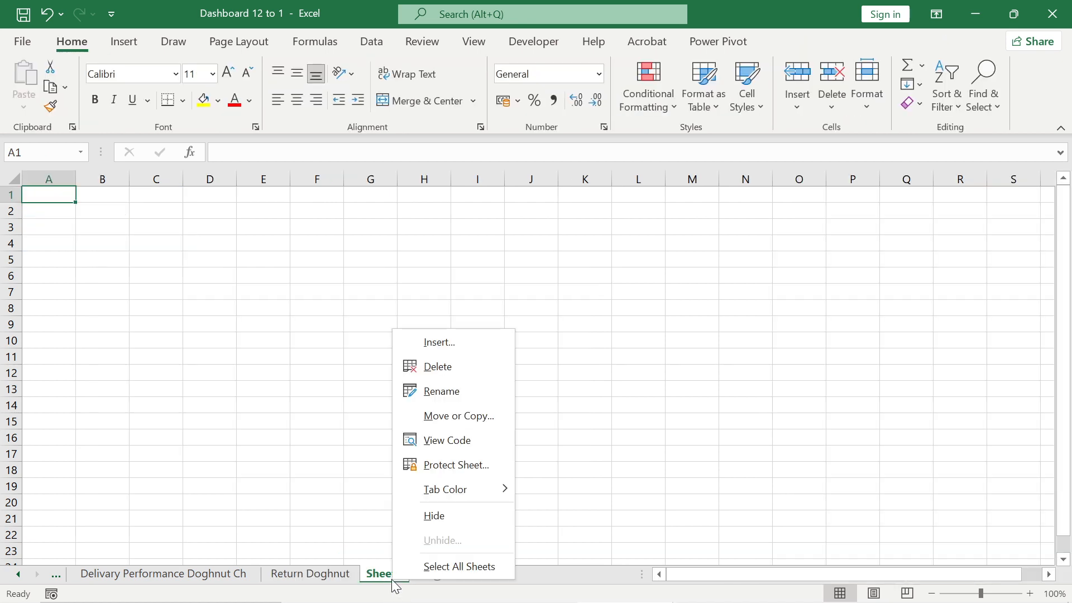
pyautogui.click(450, 392)
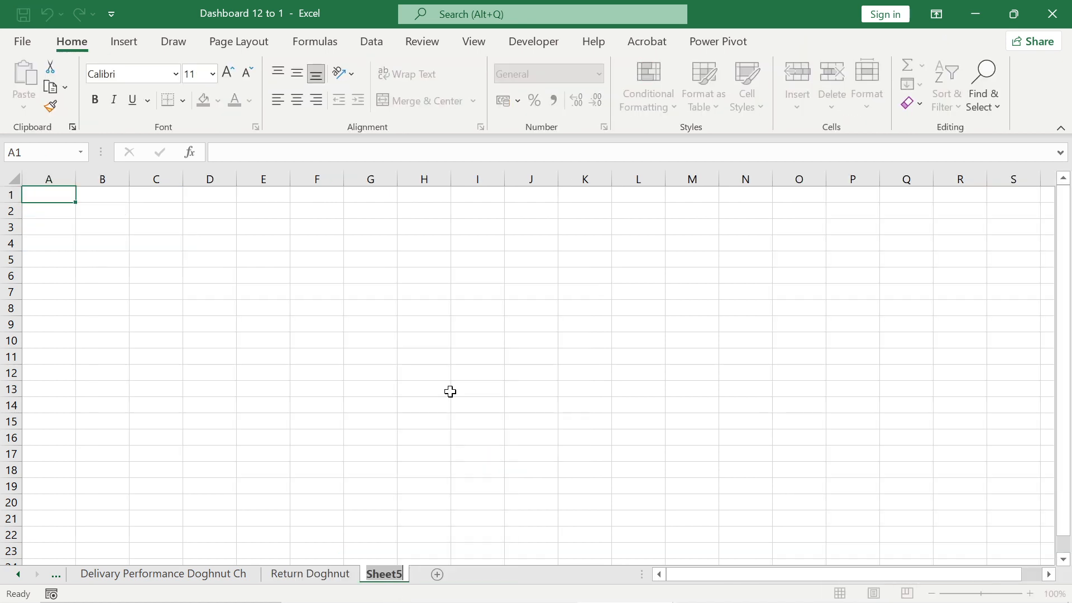
pyautogui.write('Cus')
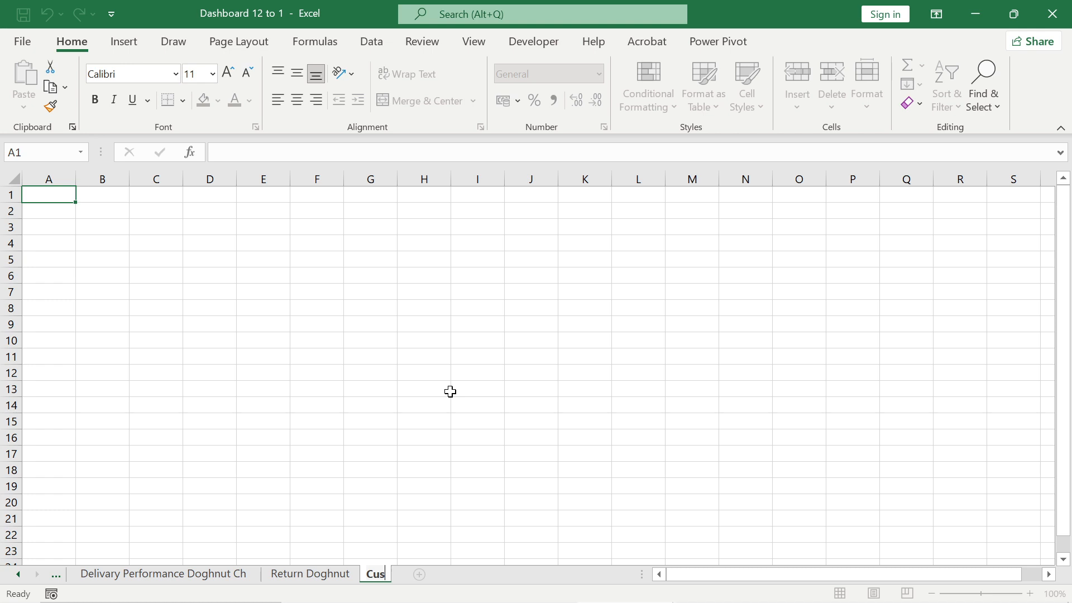
pyautogui.write('tomer A')
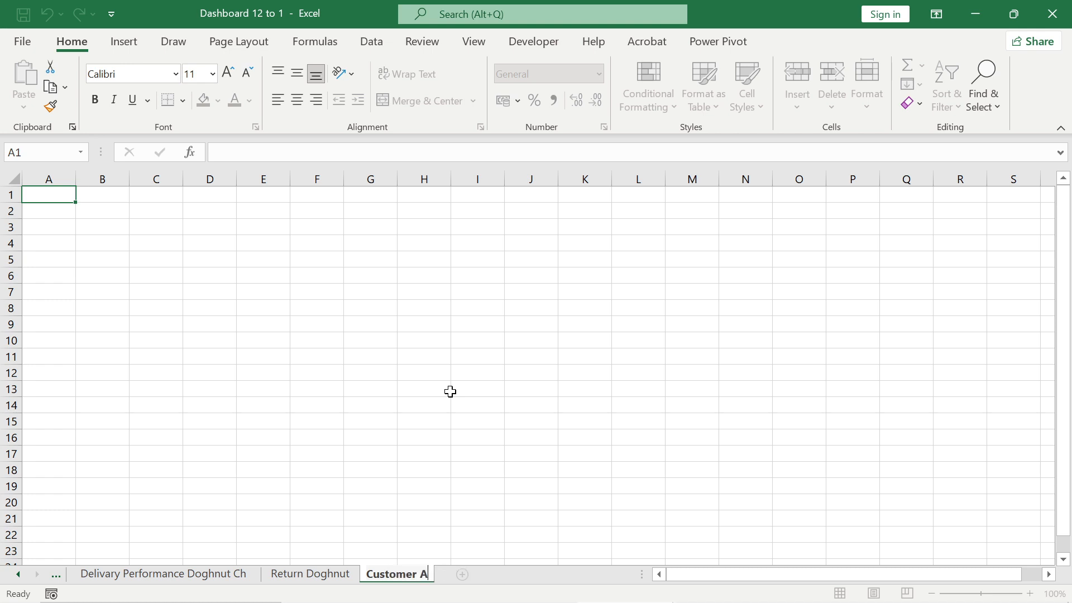
pyautogui.write('cq Wa')
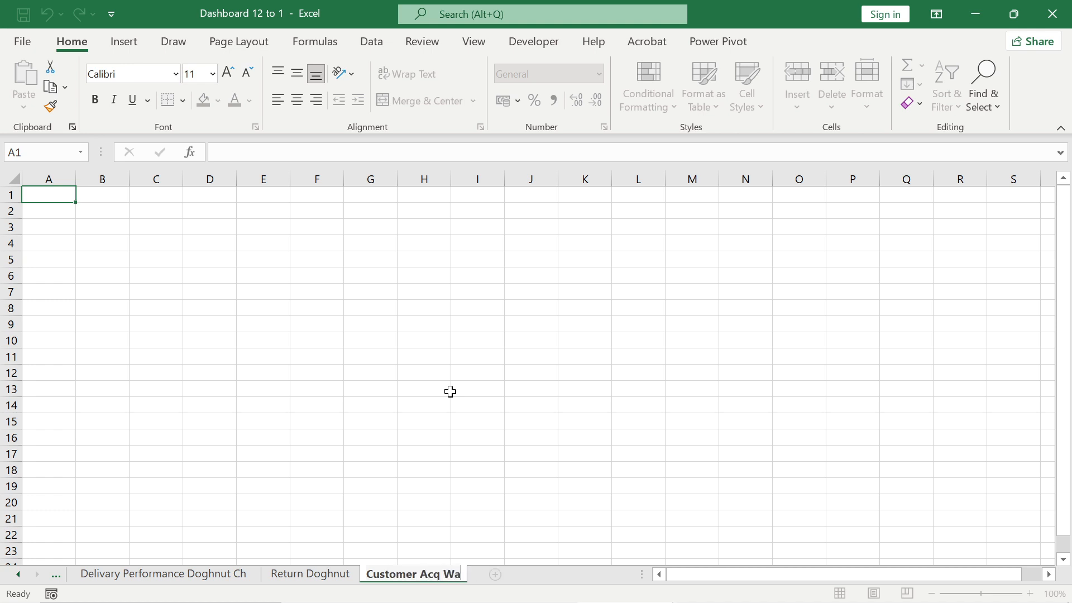
pyautogui.write('terfall')
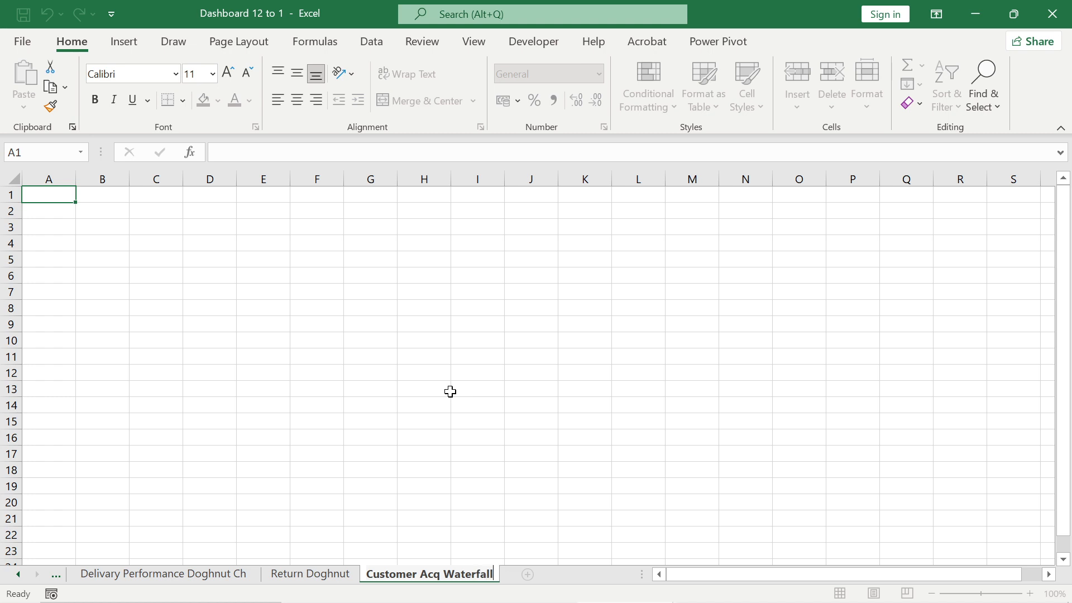
pyautogui.click(354, 364)
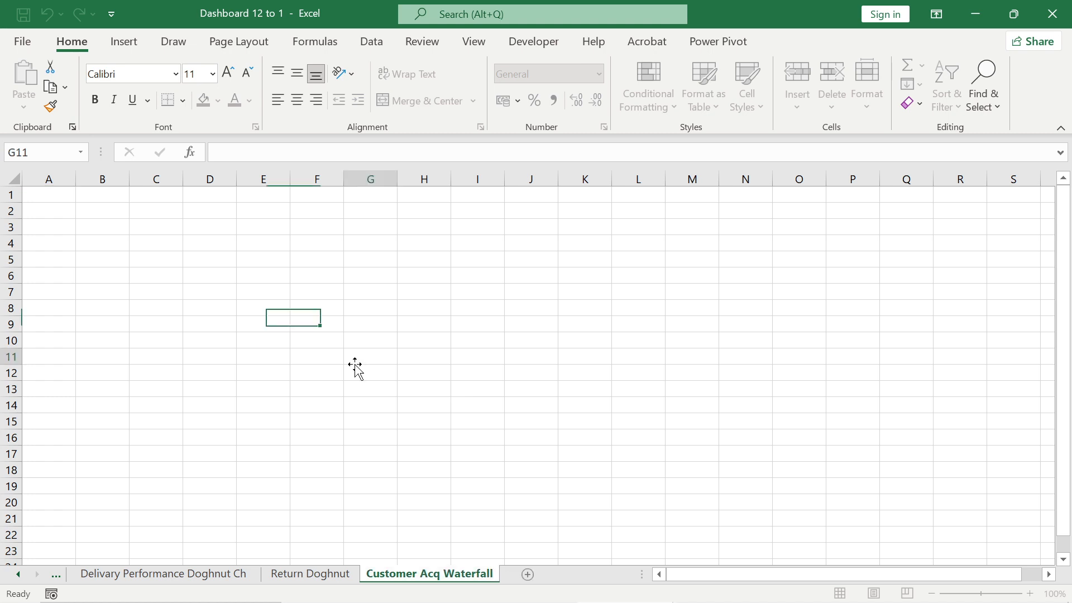
# - Insert a PivotTable from data_table in cell A1 of the Customer Acq Waterfall sheet
pyautogui.click(60, 199)
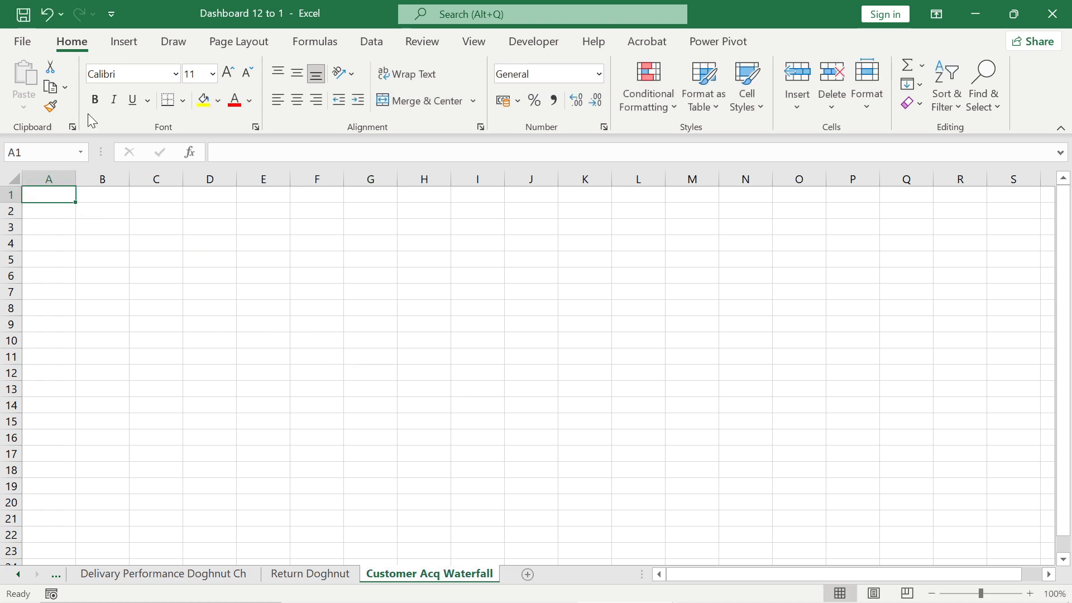
pyautogui.click(124, 42)
pyautogui.click(40, 73)
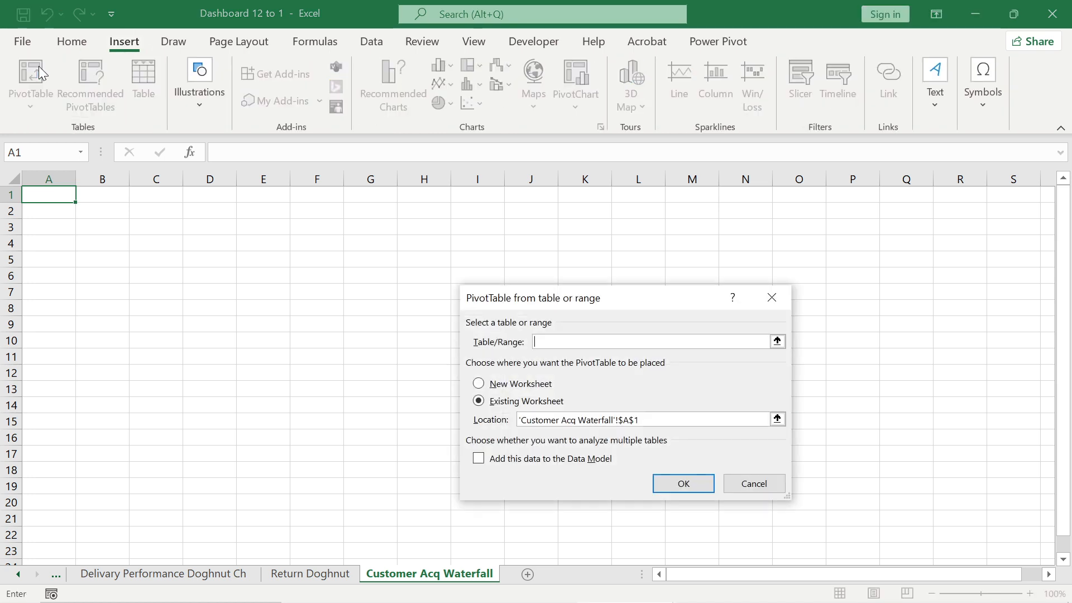
pyautogui.write('data_table')
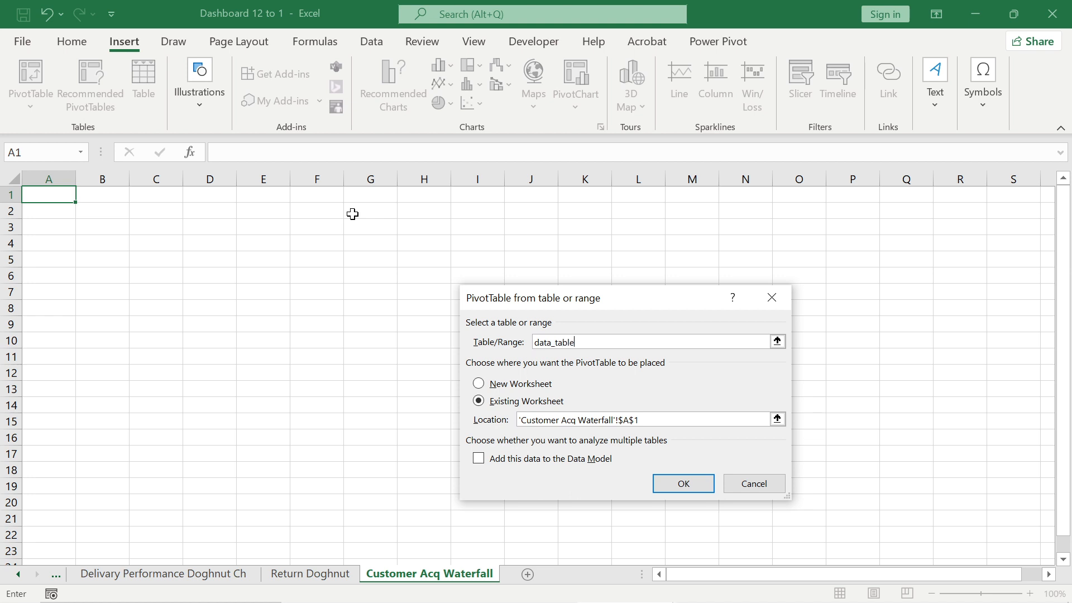
pyautogui.press('Return')
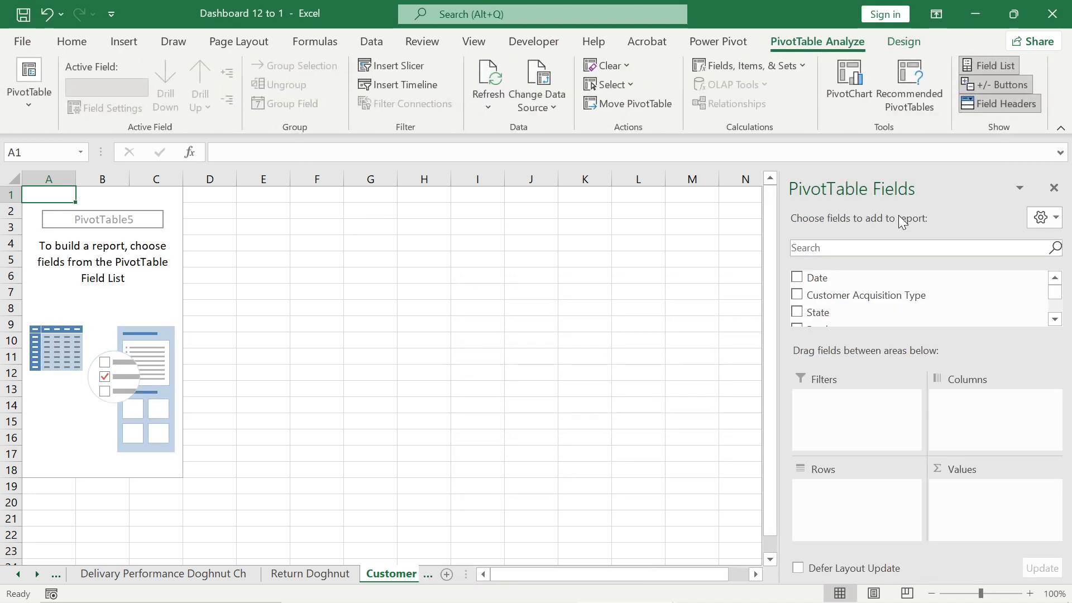
# - Add Customer Acquisition Type to the PivotTable's rows and Revenue to its values
pyautogui.moveTo(909, 301); pyautogui.dragTo(870, 495)
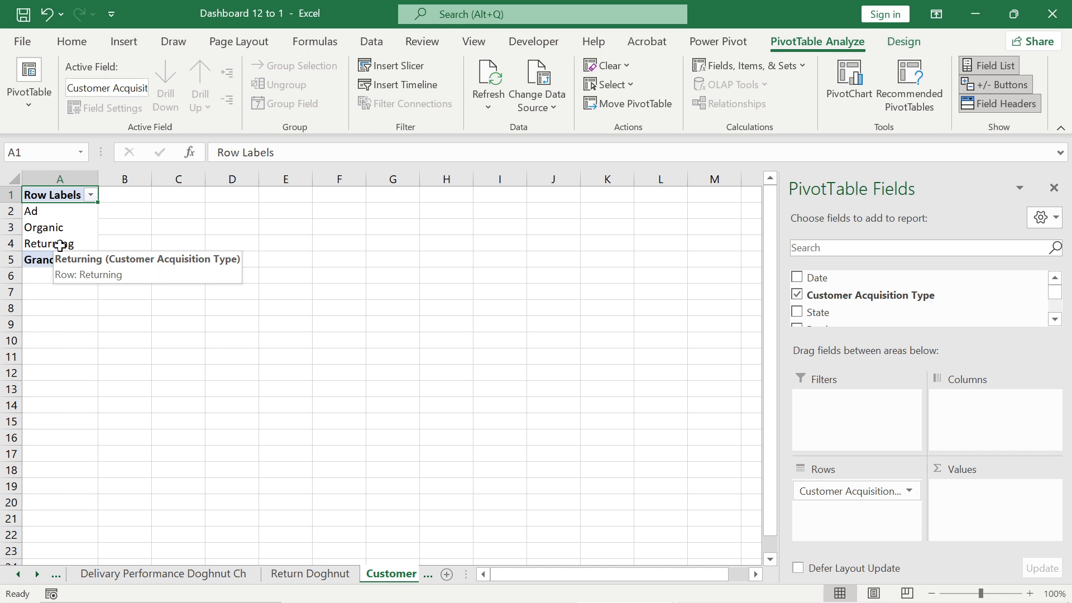
pyautogui.click(1055, 320)
pyautogui.click(1055, 319)
pyautogui.click(1054, 320)
pyautogui.moveTo(838, 302); pyautogui.dragTo(986, 491)
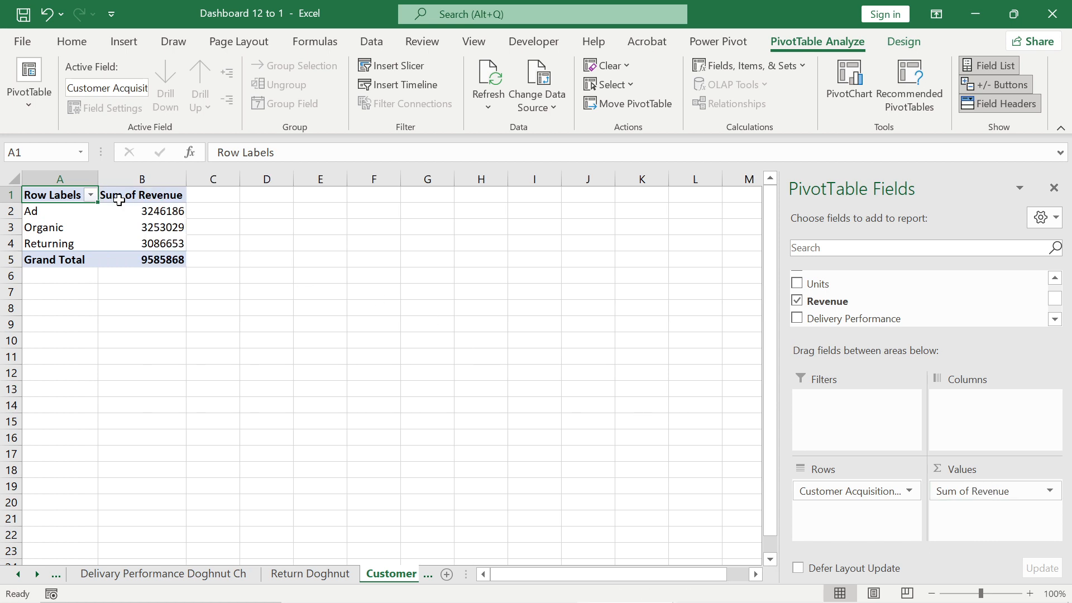
# - Summarize the PivotTable's Revenue values by Count
pyautogui.moveTo(143, 237)
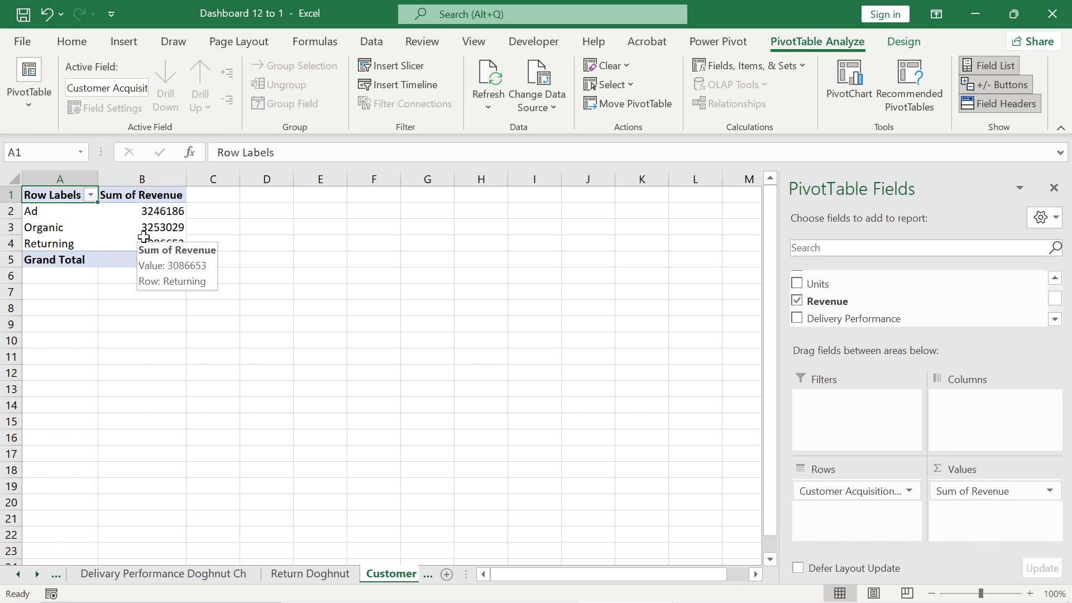
pyautogui.click(1051, 492)
pyautogui.click(998, 476)
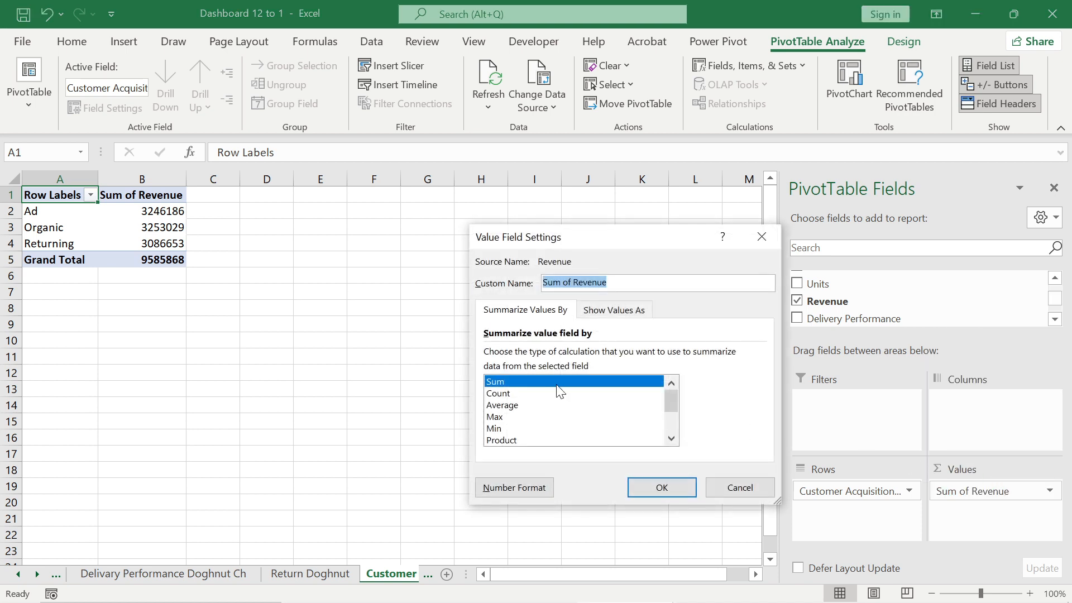
pyautogui.click(511, 394)
pyautogui.click(672, 487)
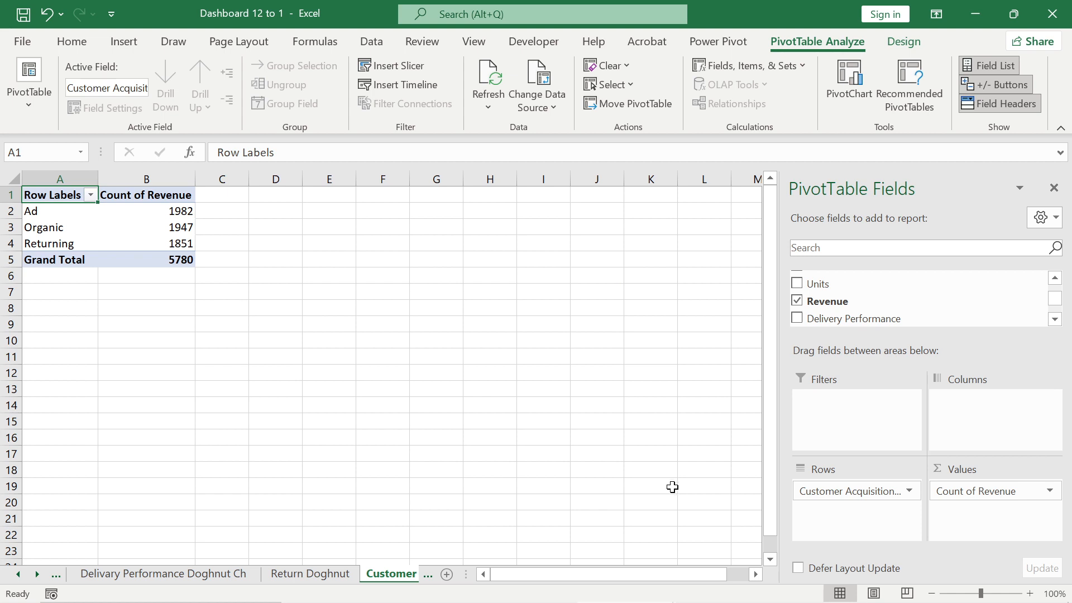
# - Try to insert a Waterfall PivotChart directly from the customer acquisition PivotTable
pyautogui.click(160, 241)
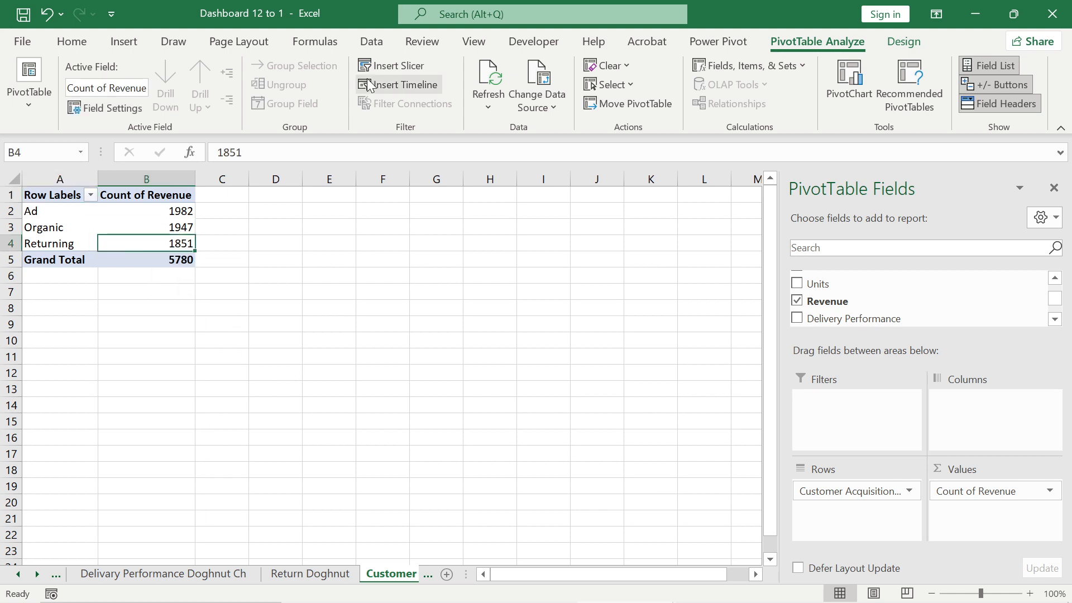
pyautogui.click(845, 75)
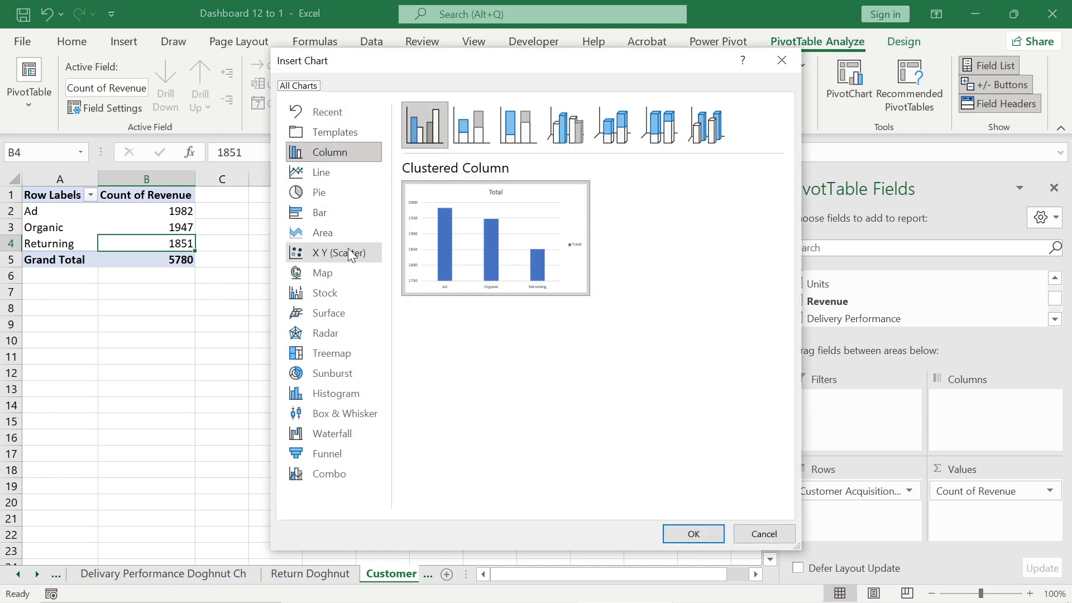
pyautogui.click(333, 440)
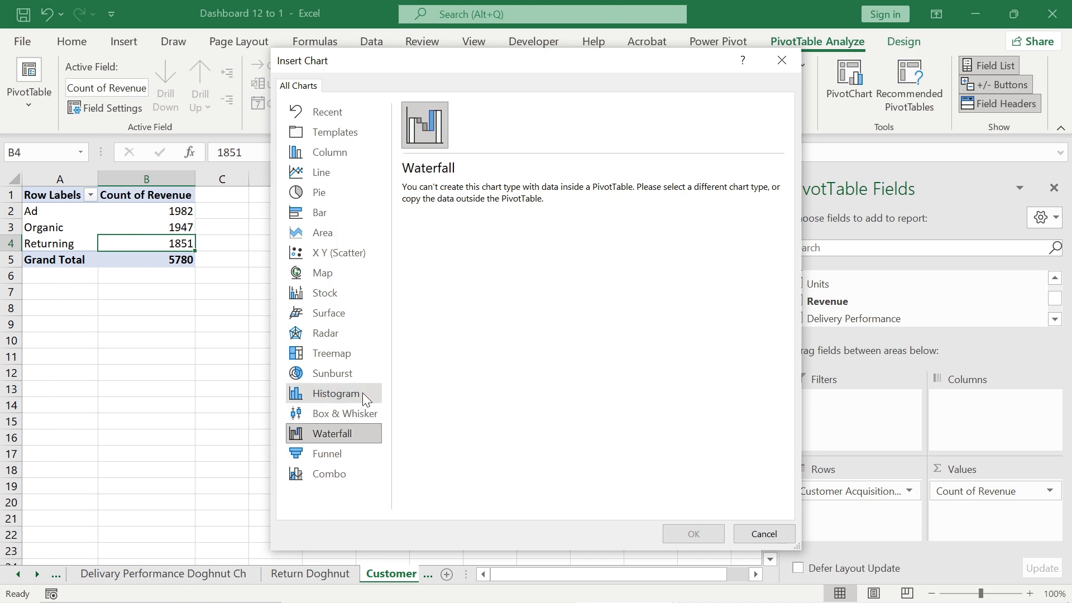
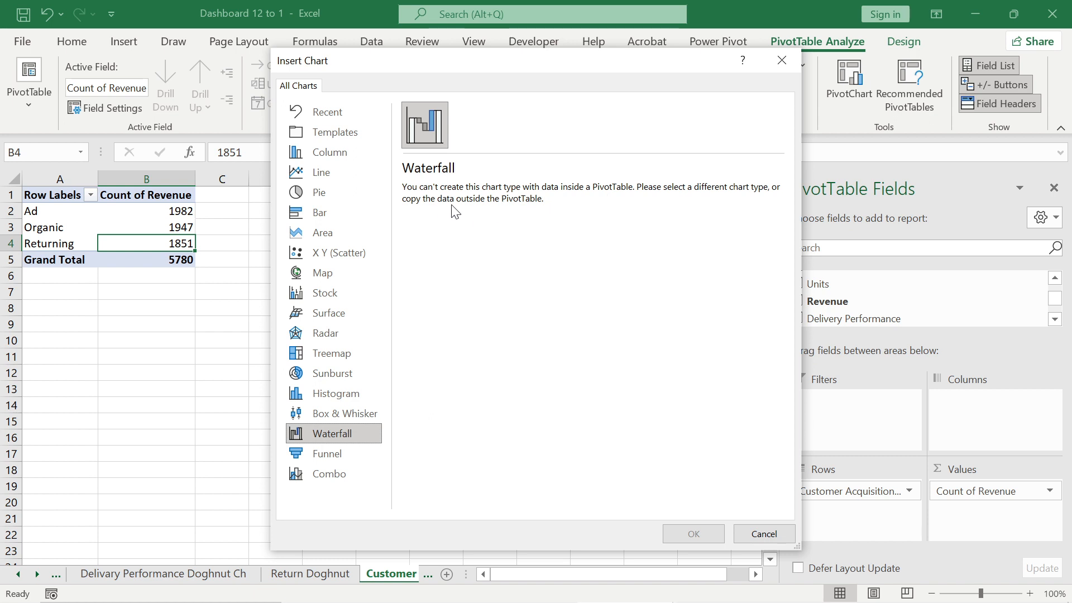
pyautogui.click(753, 532)
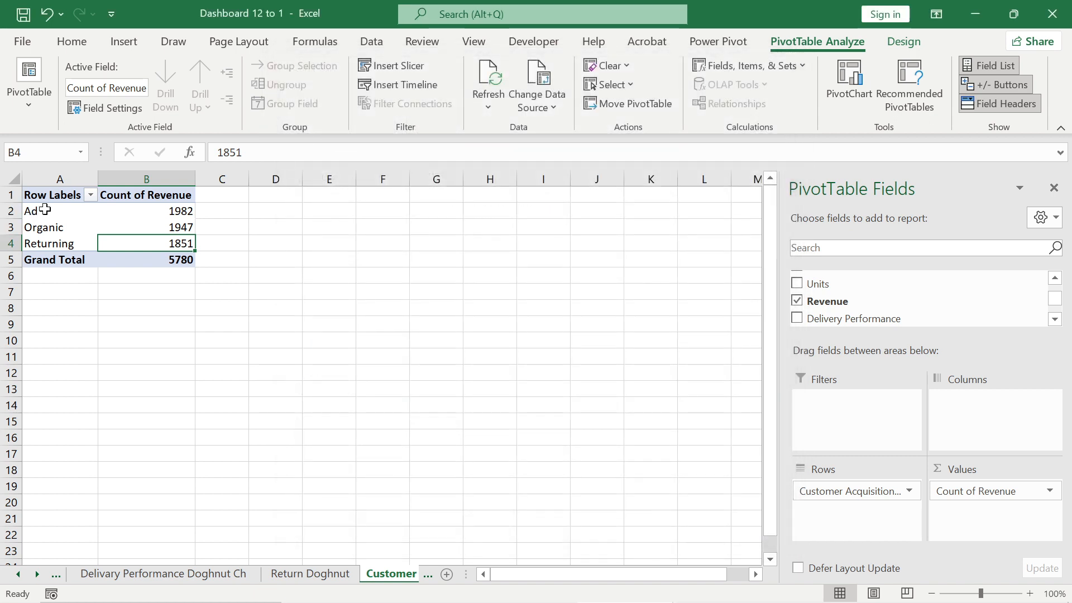
# - Enter the labels Returning, Organic and Ad in cells A7 to A9 below the PivotTable
pyautogui.moveTo(44, 212); pyautogui.dragTo(45, 238)
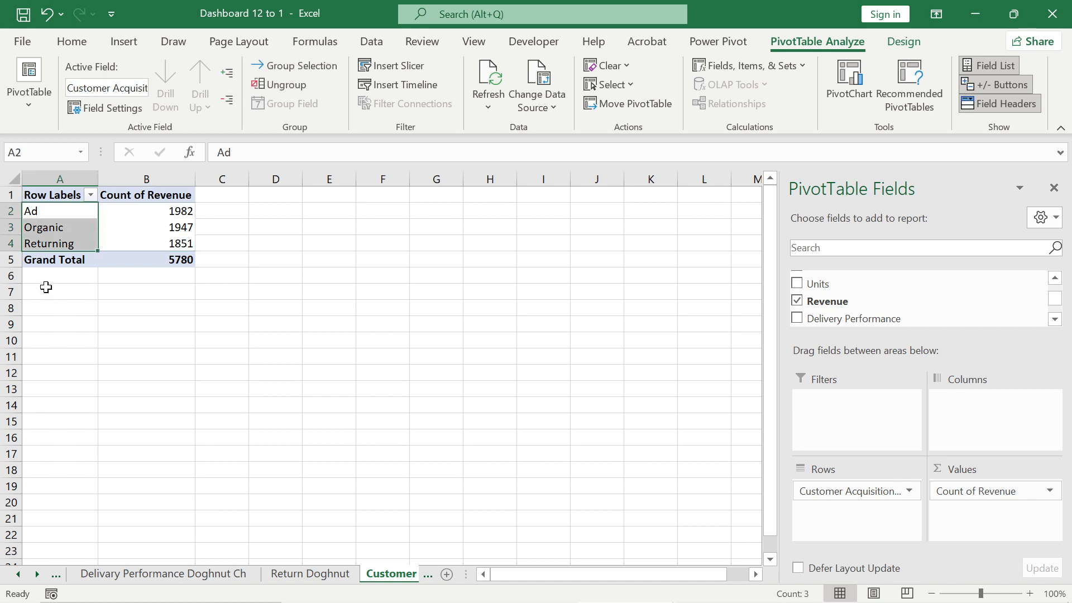
pyautogui.click(46, 289)
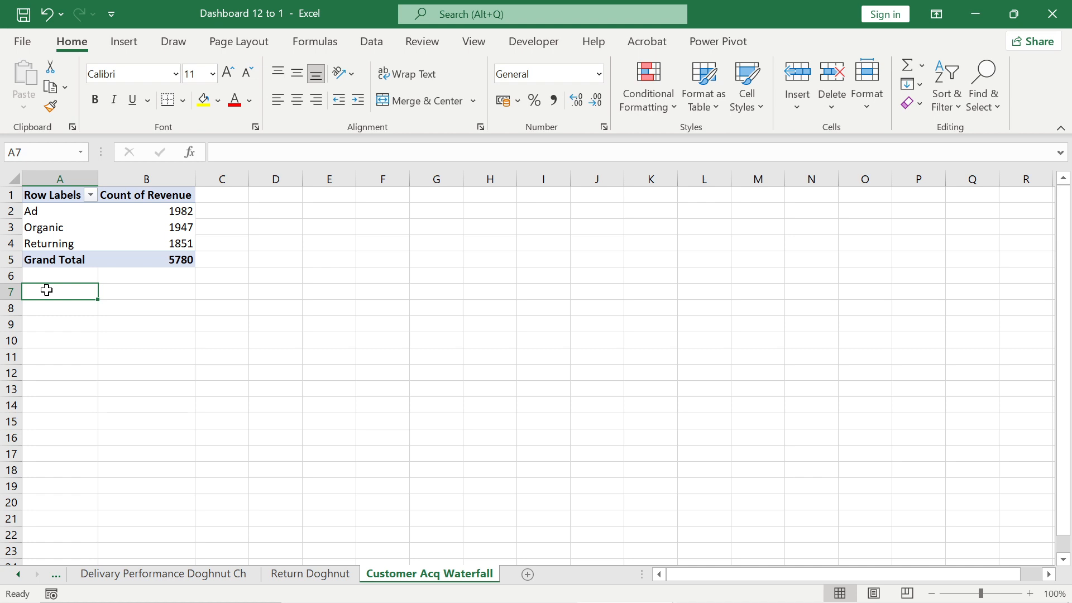
pyautogui.write('Retur')
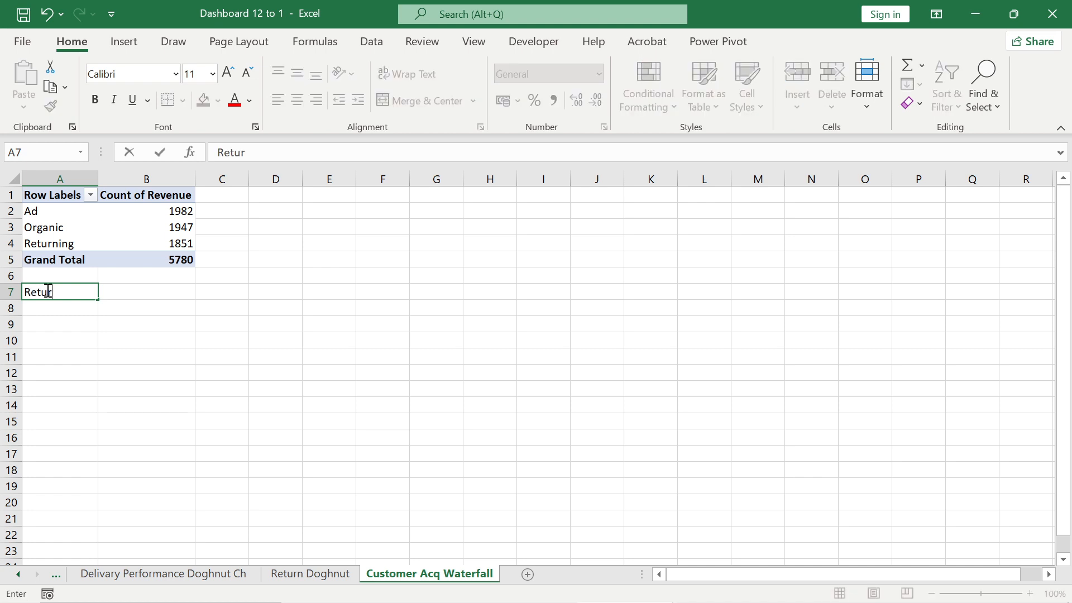
pyautogui.write('ning')
pyautogui.press('Return')
pyautogui.write('Organ')
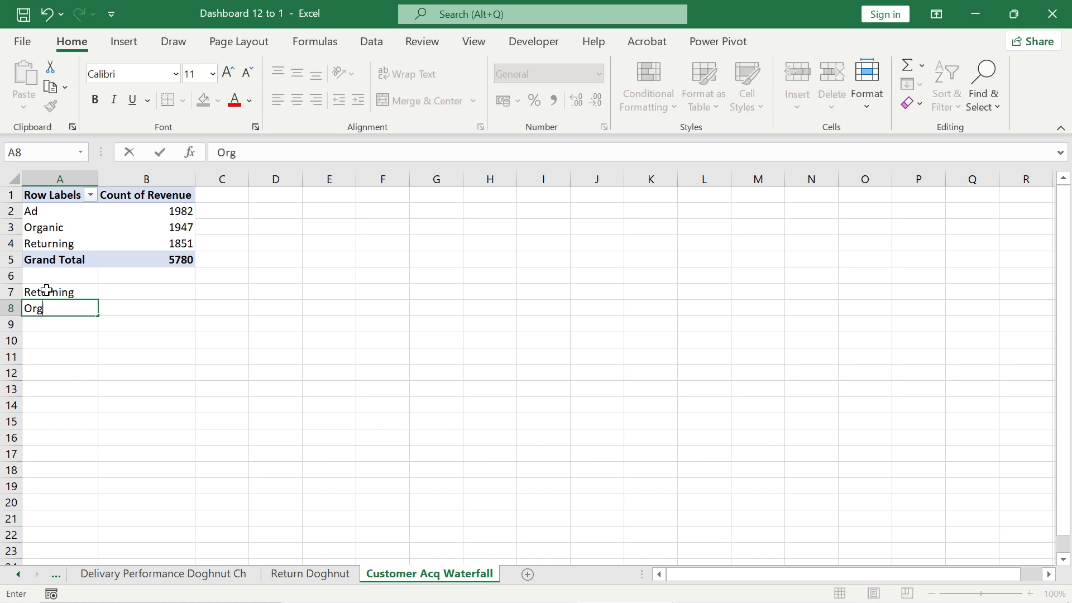
pyautogui.press('Return')
pyautogui.write('Ad')
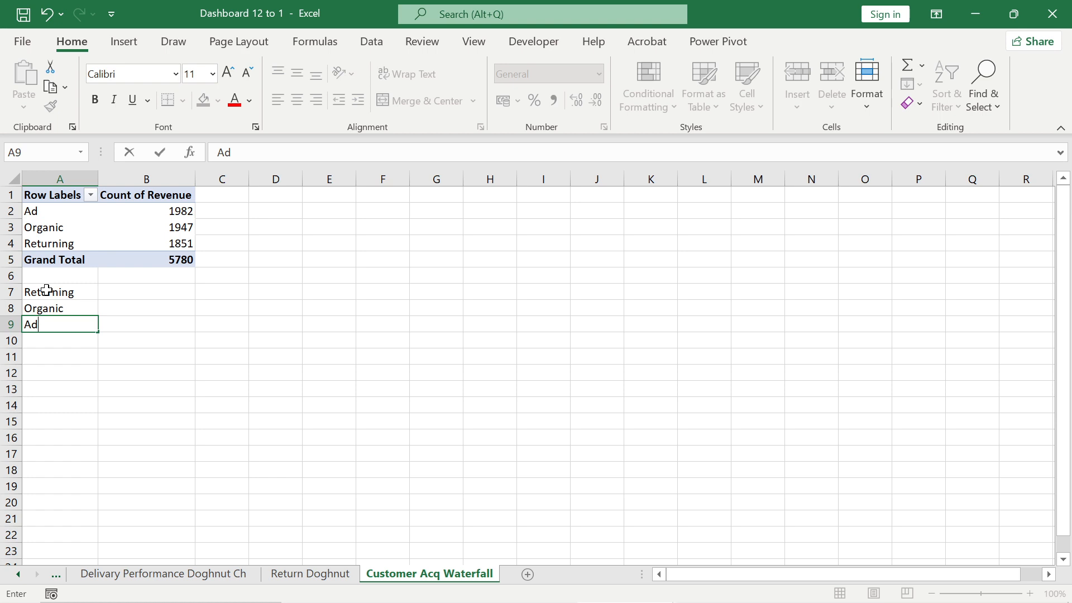
# - In B7 to B9, reference the PivotTable's counts for Returning, Organic and Ad respectively
pyautogui.press('Tab')
pyautogui.press('Up')
pyautogui.press('Up')
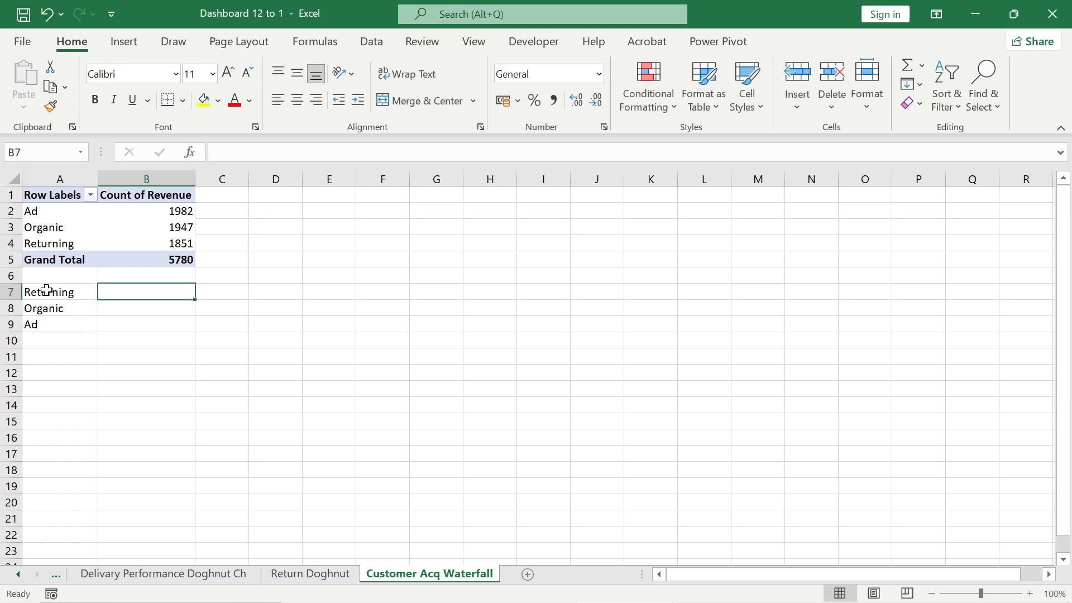
pyautogui.write('=')
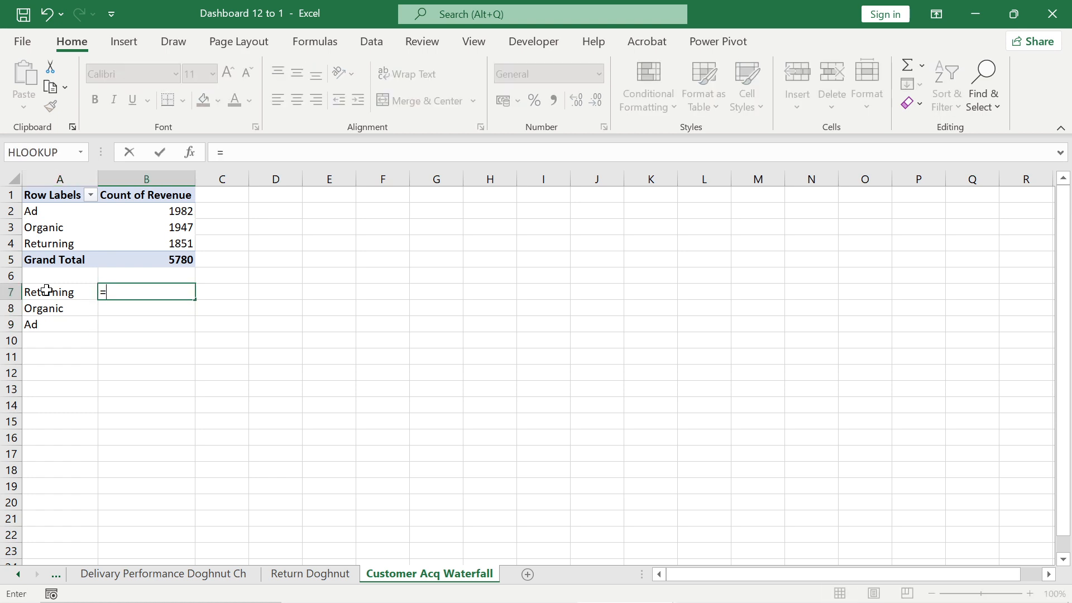
pyautogui.click(176, 242)
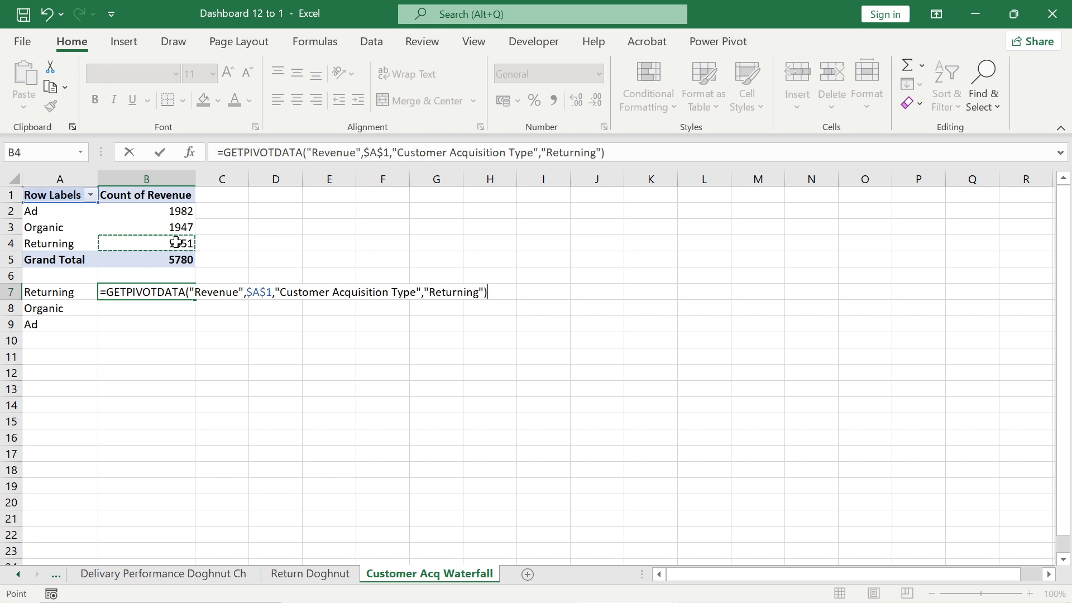
pyautogui.press('Return')
pyautogui.write('=')
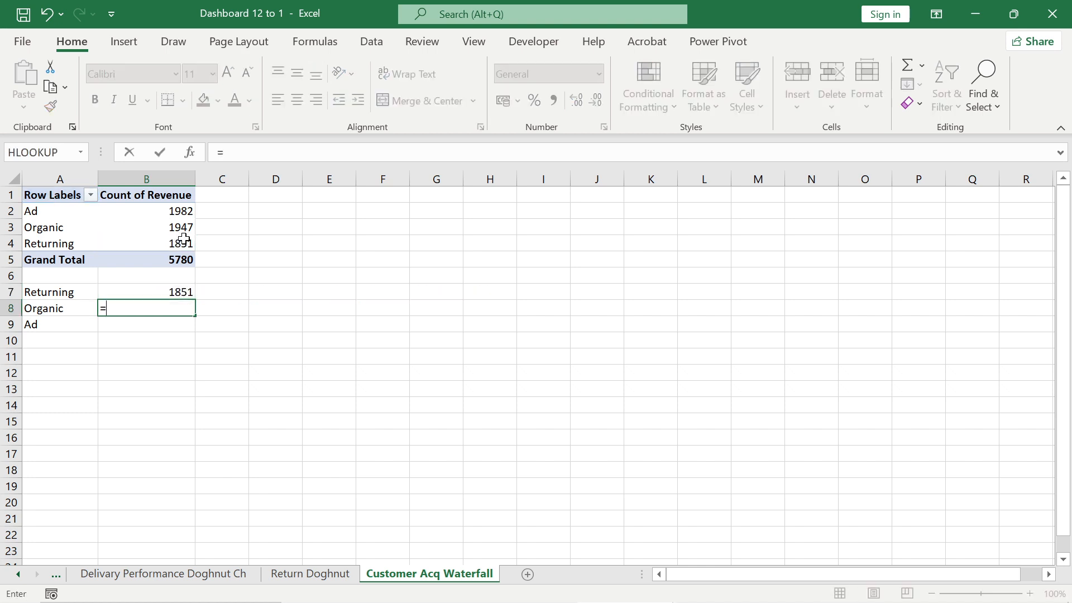
pyautogui.click(180, 228)
pyautogui.press('Return')
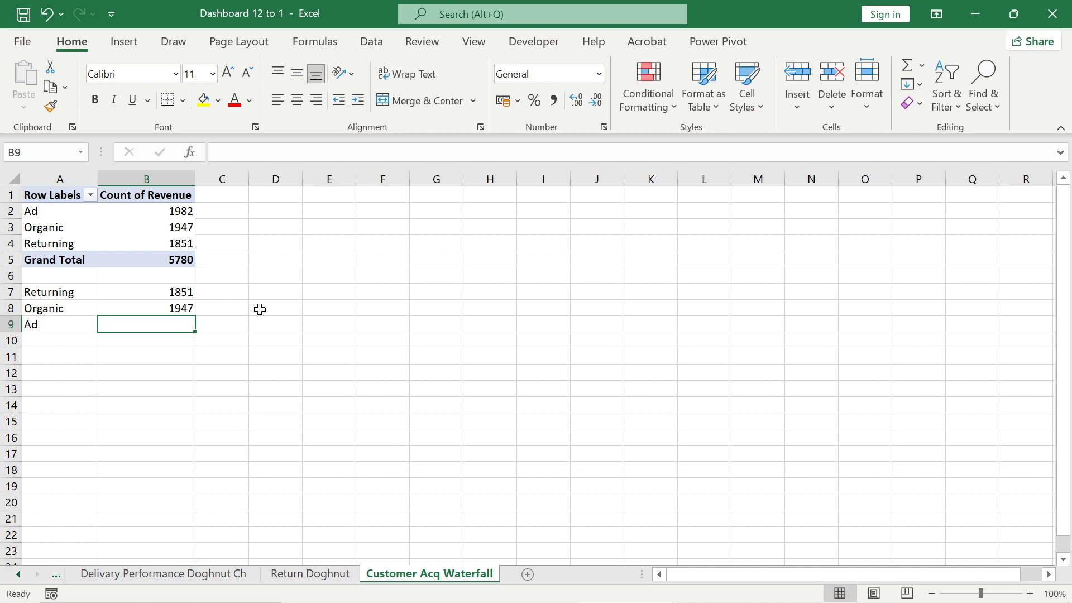
pyautogui.write('=')
pyautogui.click(180, 210)
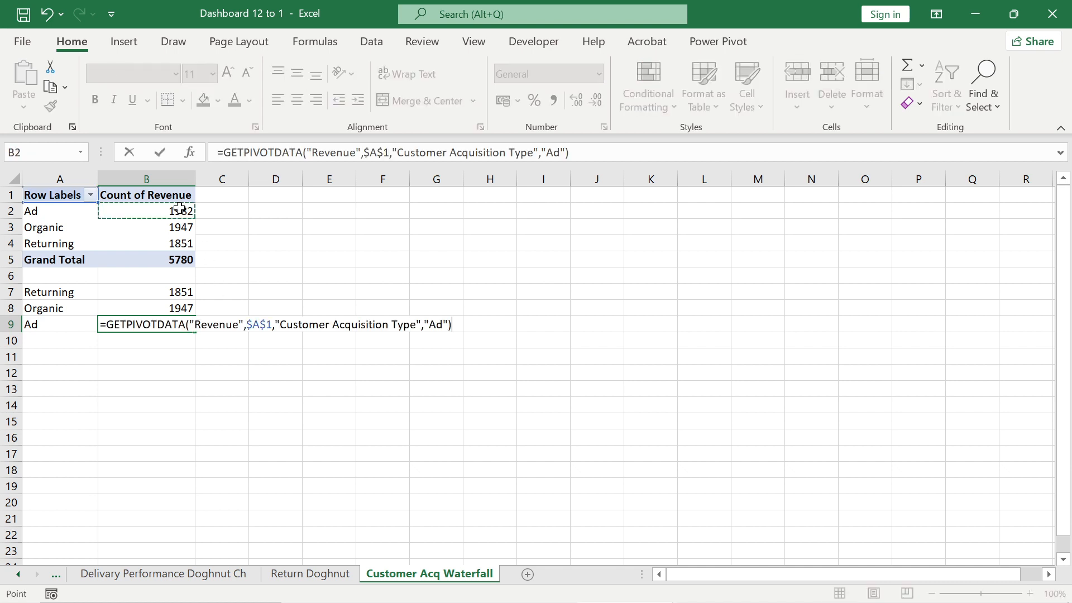
pyautogui.press('Return')
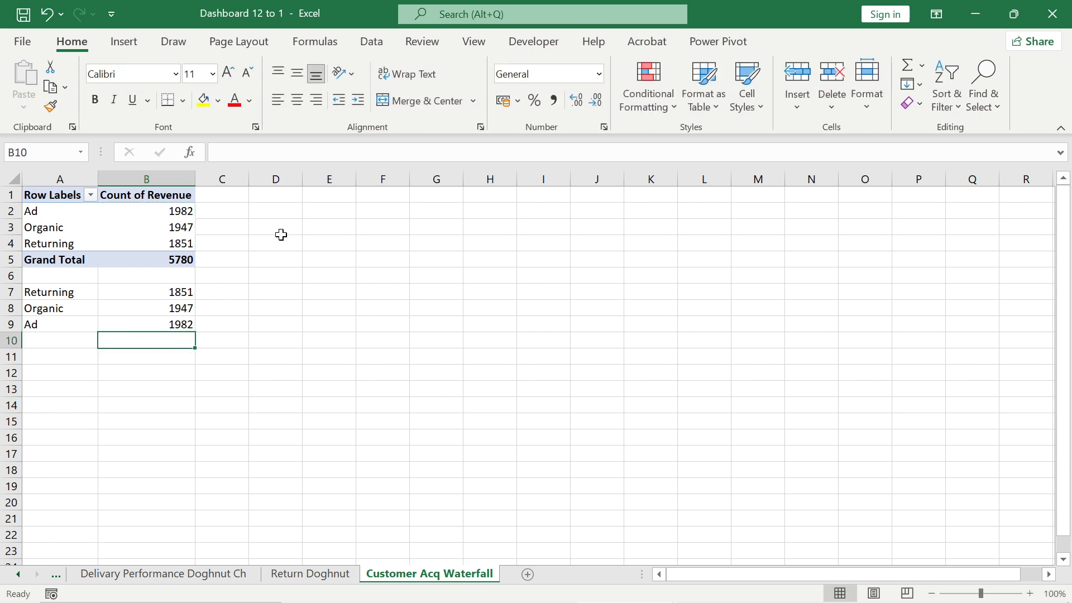
# - Copy the PivotTable's Grand Total label to A10 and reference the PivotTable's grand total count in B10
pyautogui.click(52, 263)
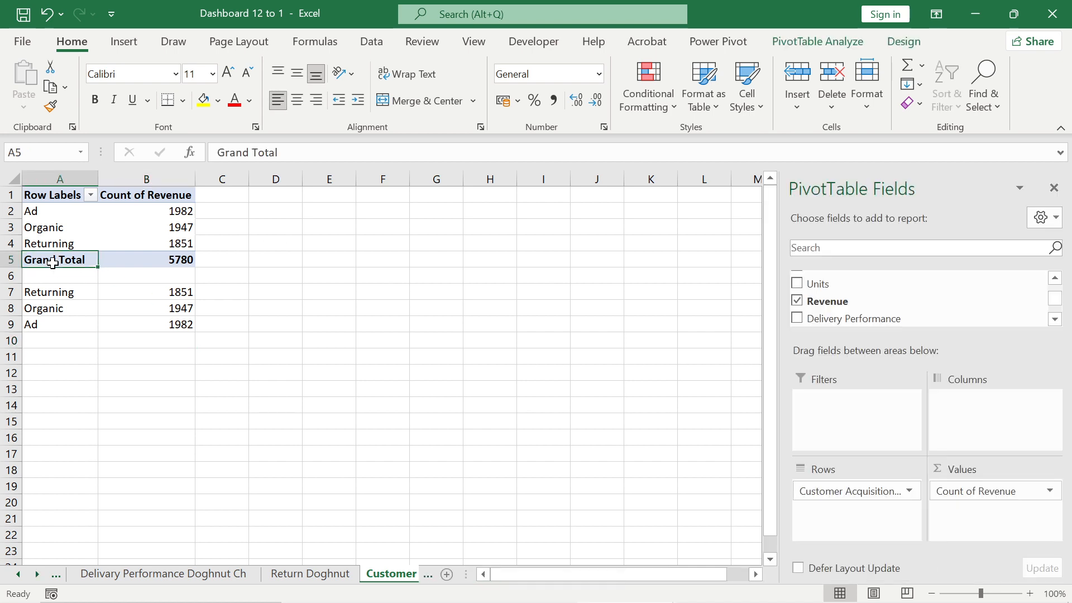
pyautogui.hotkey('ctrl', 'c')
pyautogui.click(35, 345)
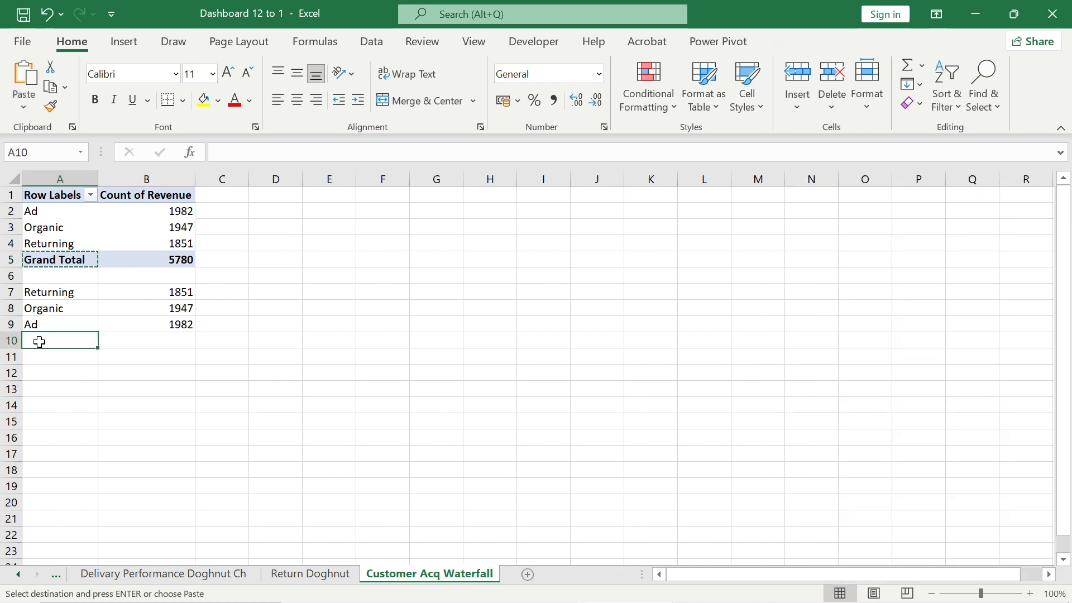
pyautogui.hotkey('ctrl', 'v')
pyautogui.click(139, 339)
pyautogui.click(160, 258)
pyautogui.click(176, 343)
pyautogui.write('=')
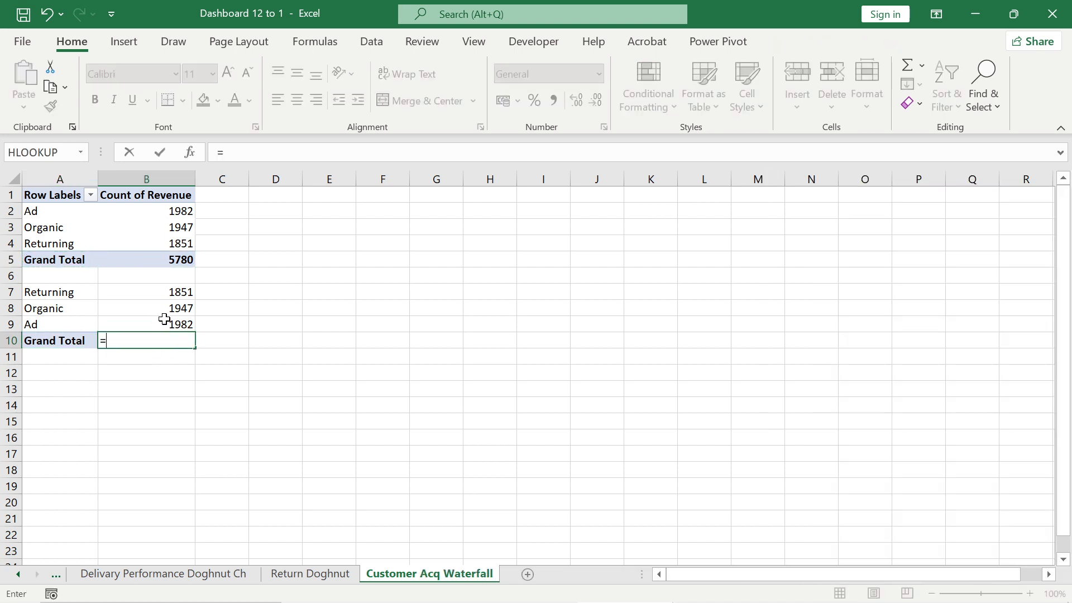
pyautogui.click(165, 260)
pyautogui.press('Return')
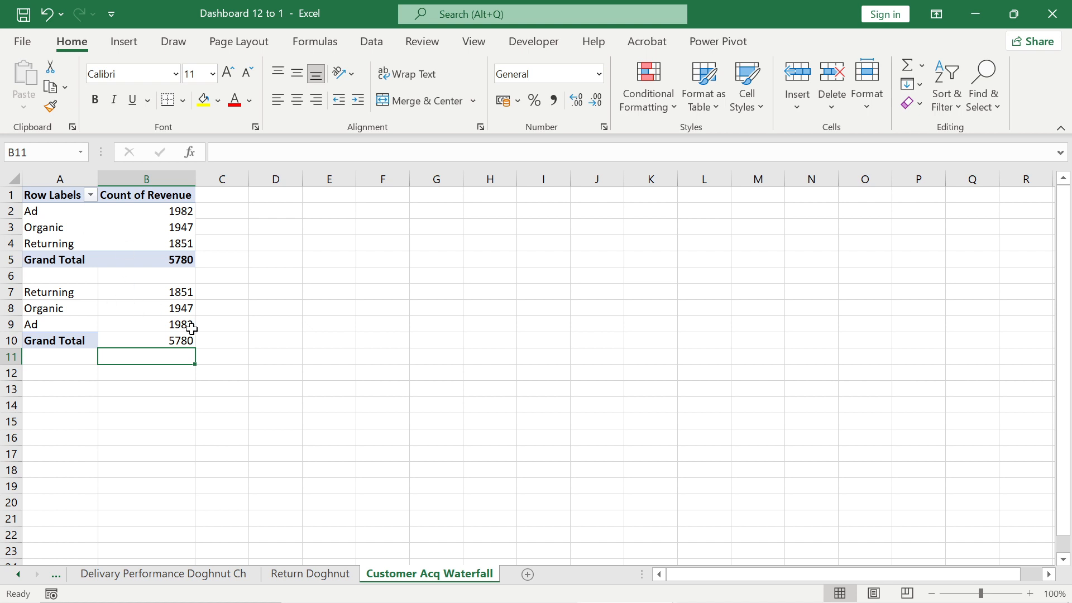
# - Insert a Waterfall chart from the Returning, Organic, Ad and Grand Total range A7:B10
pyautogui.click(149, 311)
pyautogui.click(125, 42)
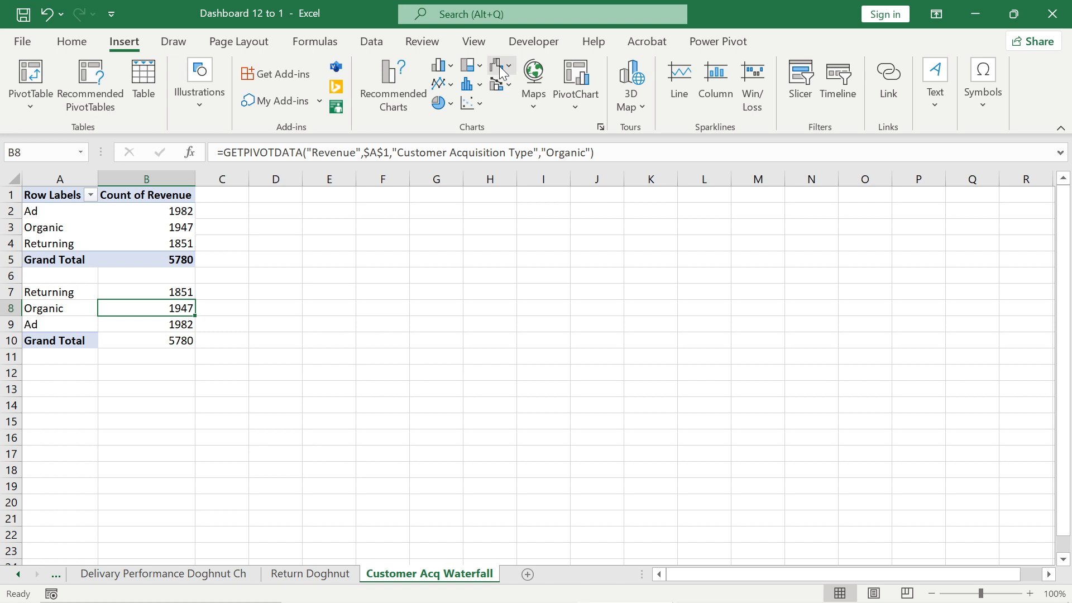
pyautogui.click(508, 67)
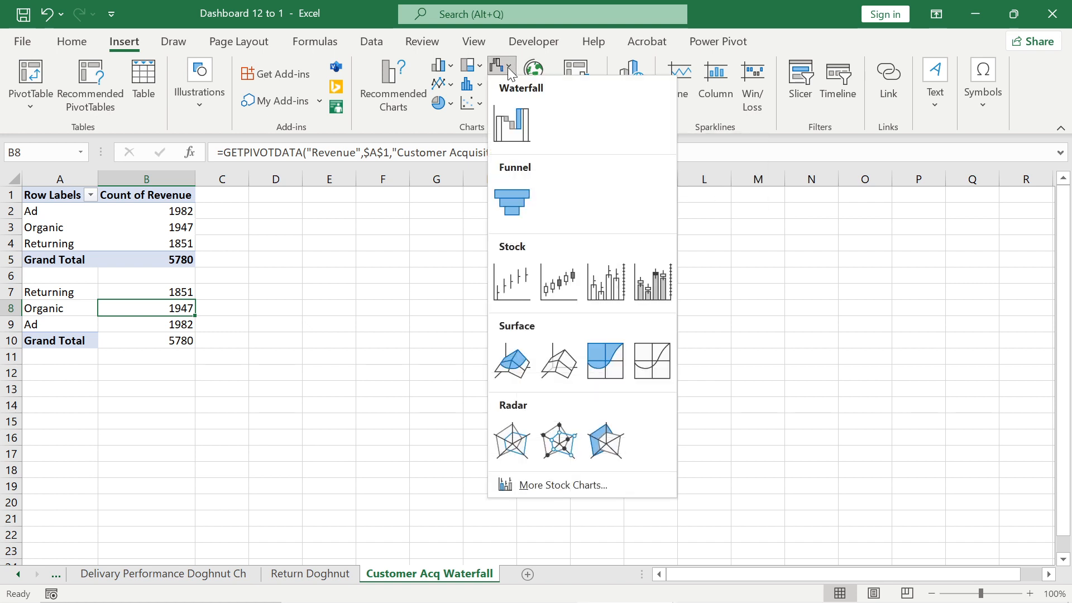
pyautogui.click(514, 126)
pyautogui.moveTo(557, 251); pyautogui.dragTo(471, 213)
pyautogui.click(472, 213)
# - Remove the title, legend, vertical axis and gridlines from the waterfall chart
pyautogui.click(570, 277)
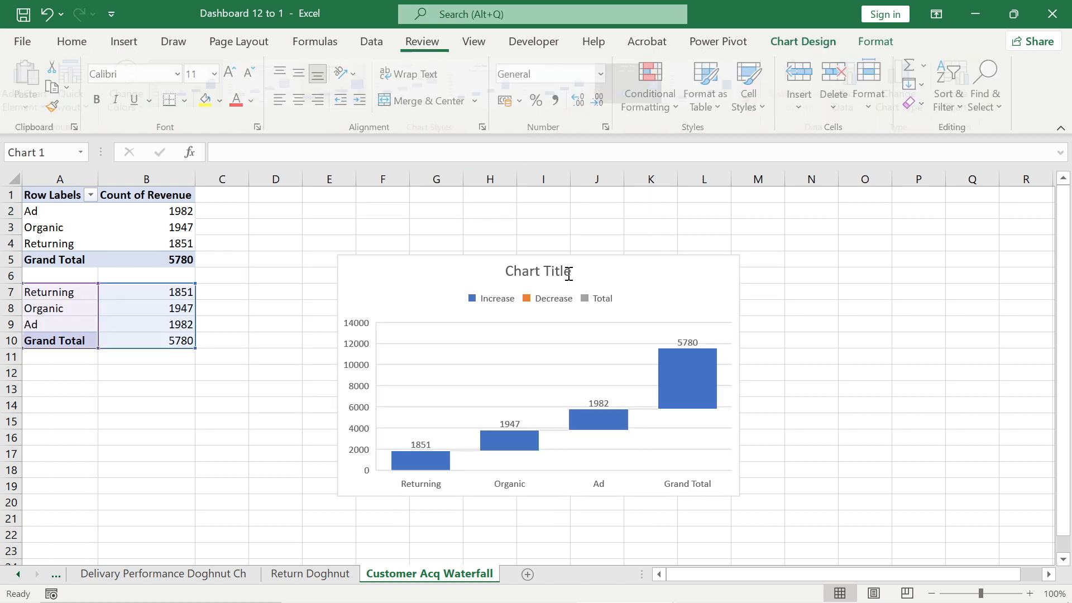
pyautogui.press('Delete')
pyautogui.click(621, 282)
pyautogui.press('Delete')
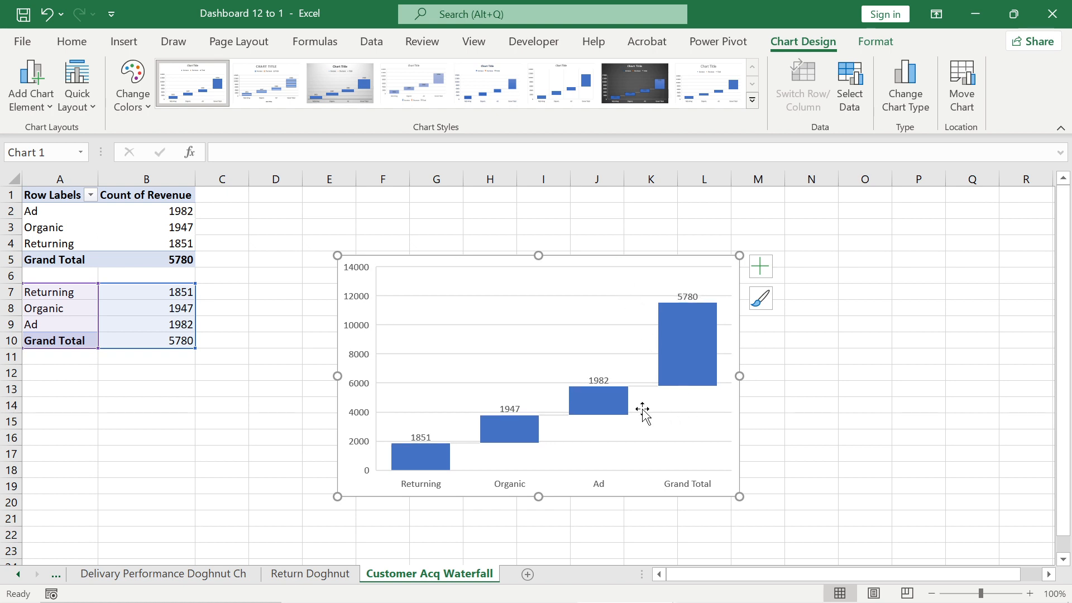
pyautogui.click(358, 305)
pyautogui.press('Delete')
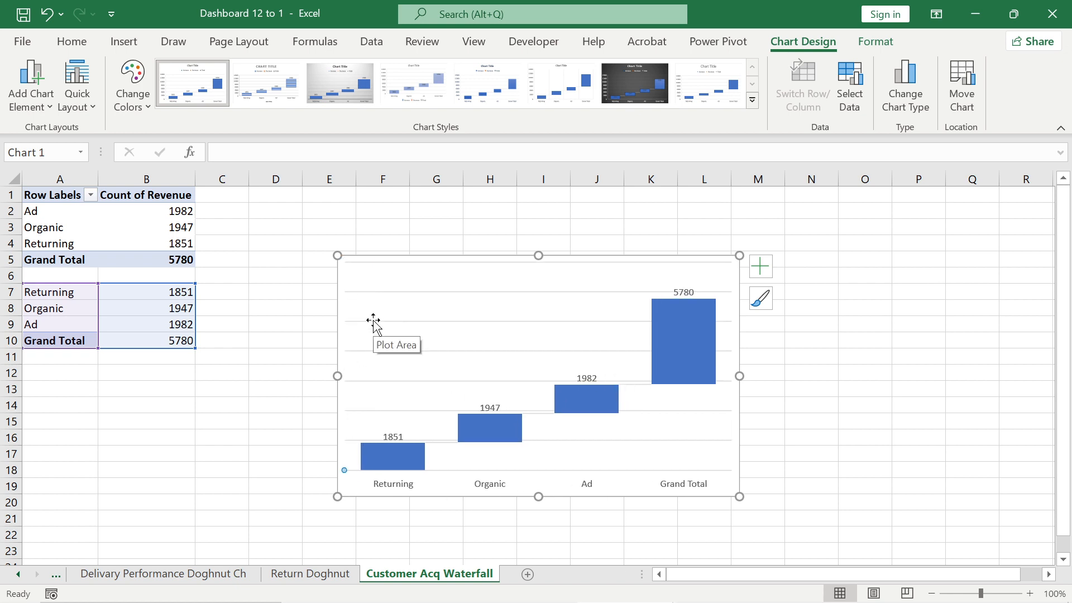
pyautogui.click(374, 323)
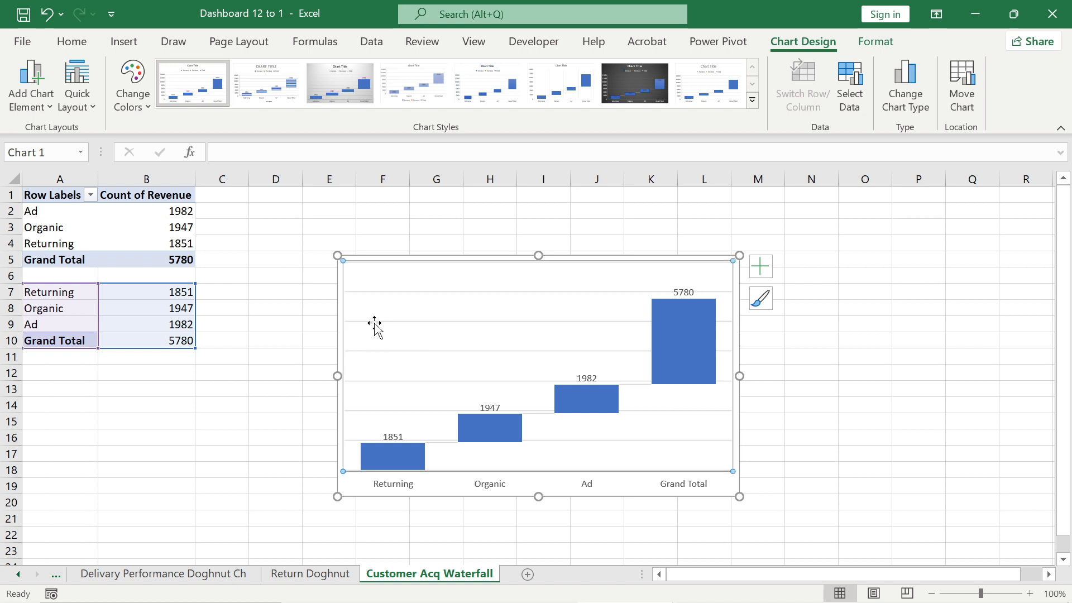
pyautogui.click(383, 322)
pyautogui.press('Delete')
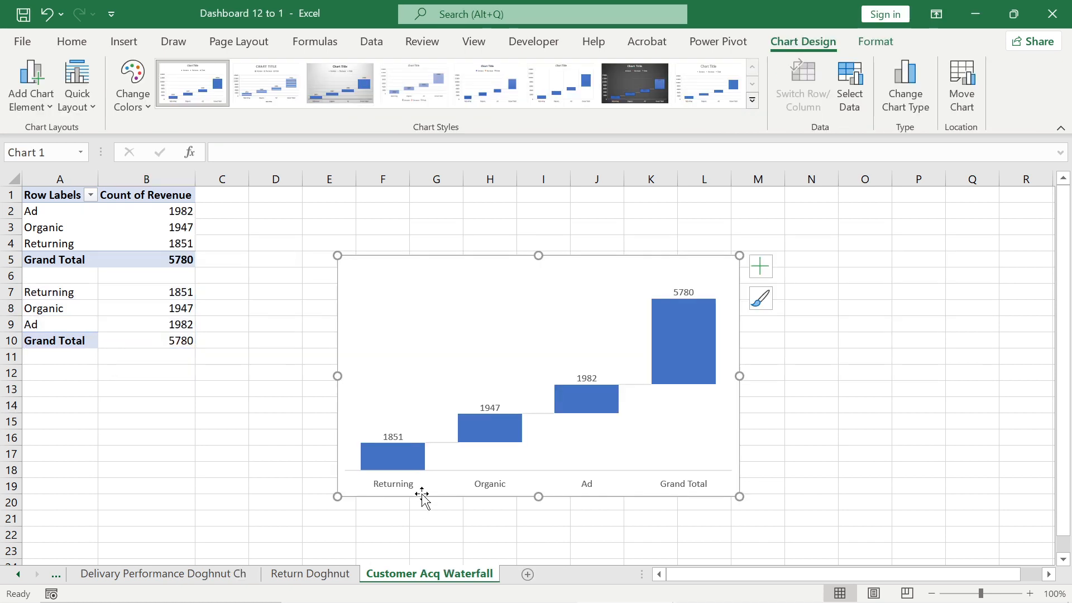
# - Set the waterfall chart's Grand Total data point as a total
pyautogui.click(696, 351)
pyautogui.click(689, 348)
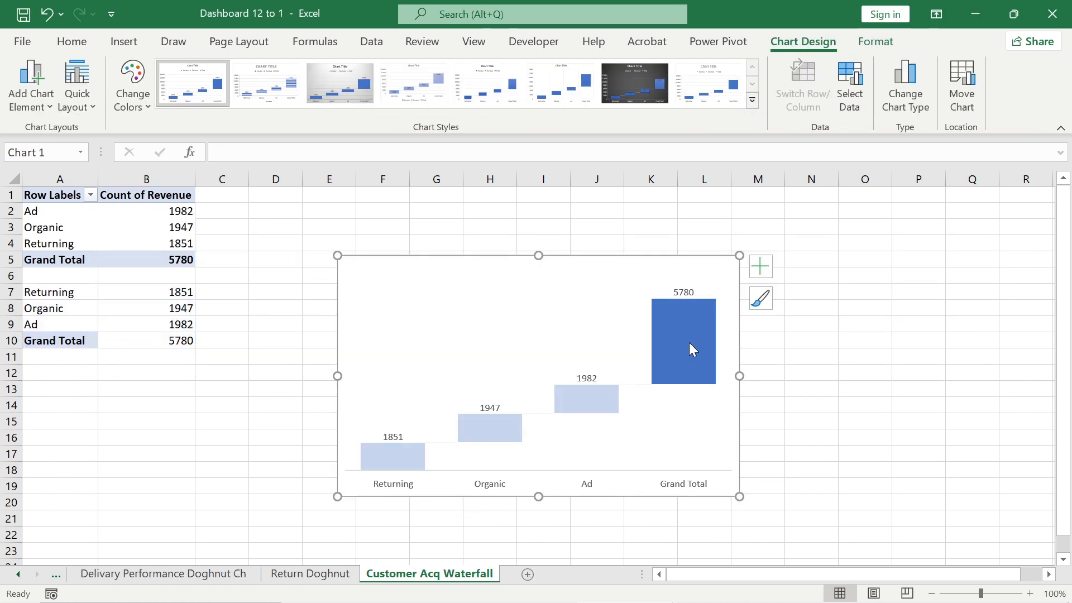
pyautogui.rightClick(690, 343)
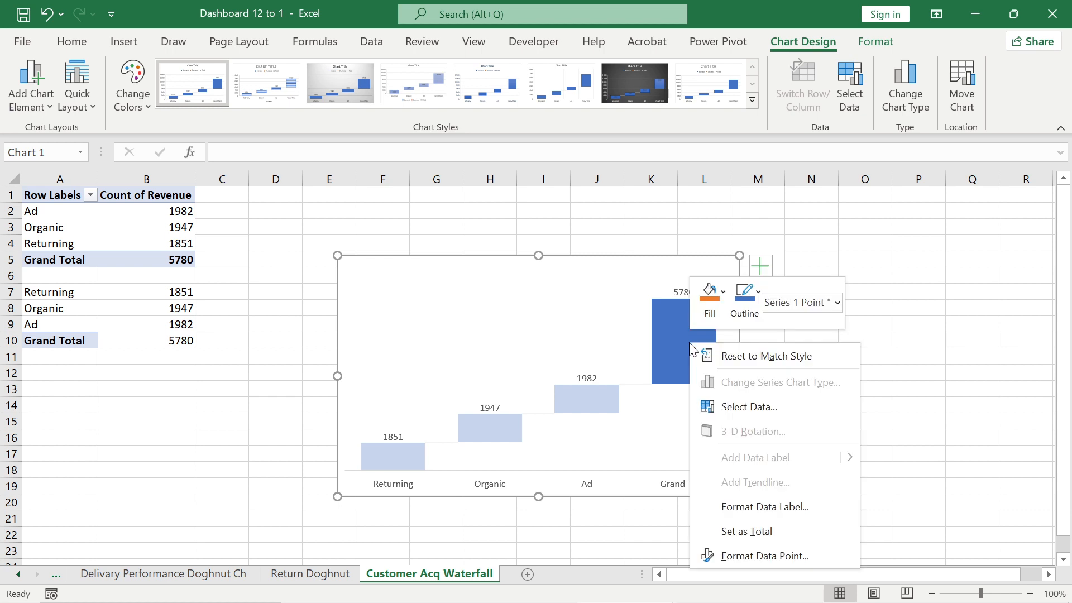
pyautogui.click(732, 555)
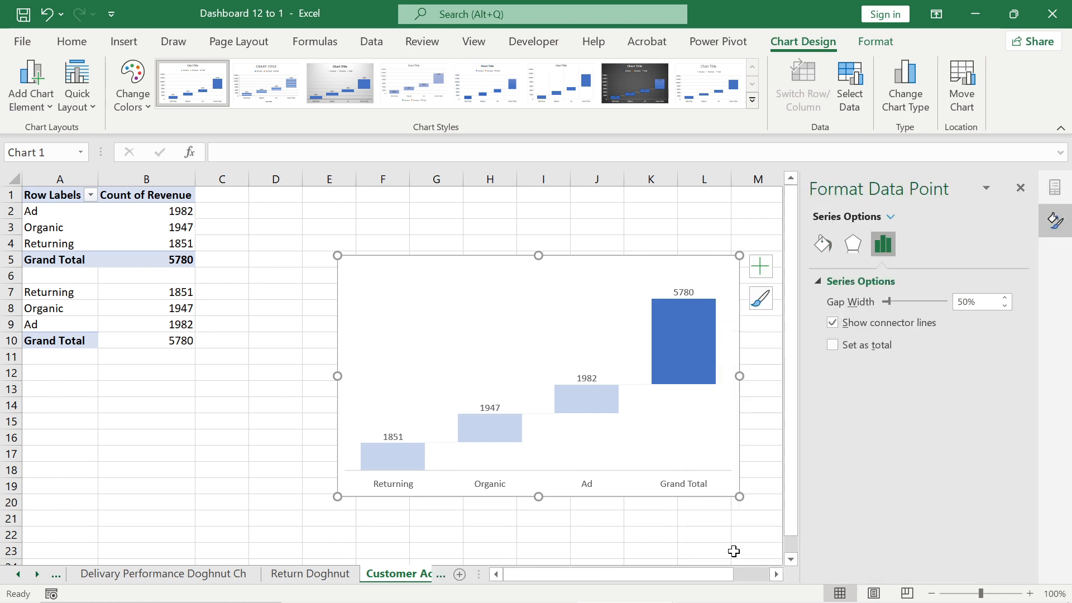
pyautogui.click(833, 345)
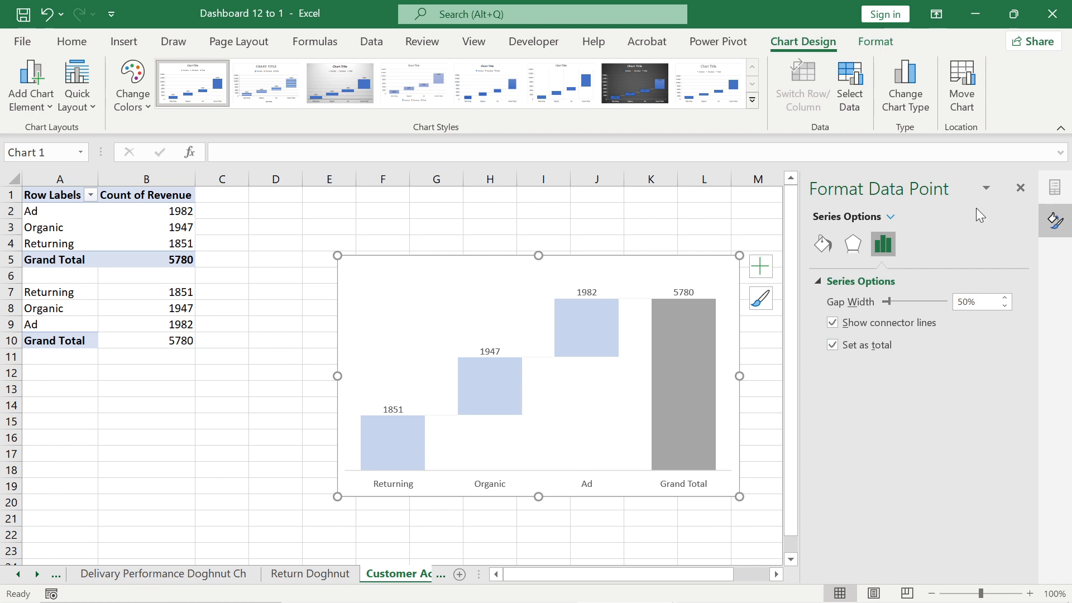
pyautogui.click(1020, 188)
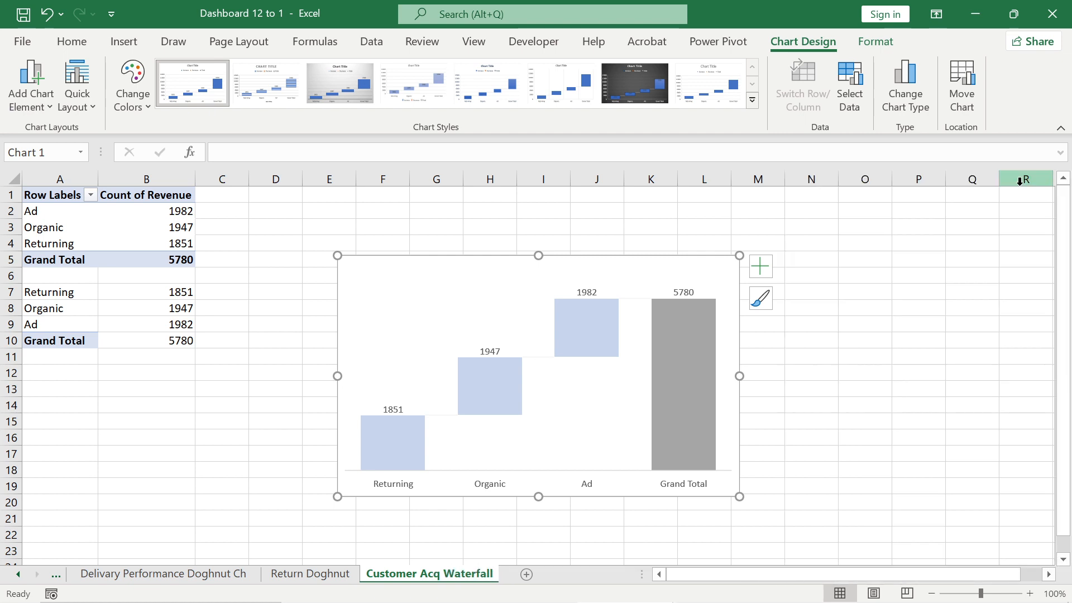
pyautogui.click(885, 262)
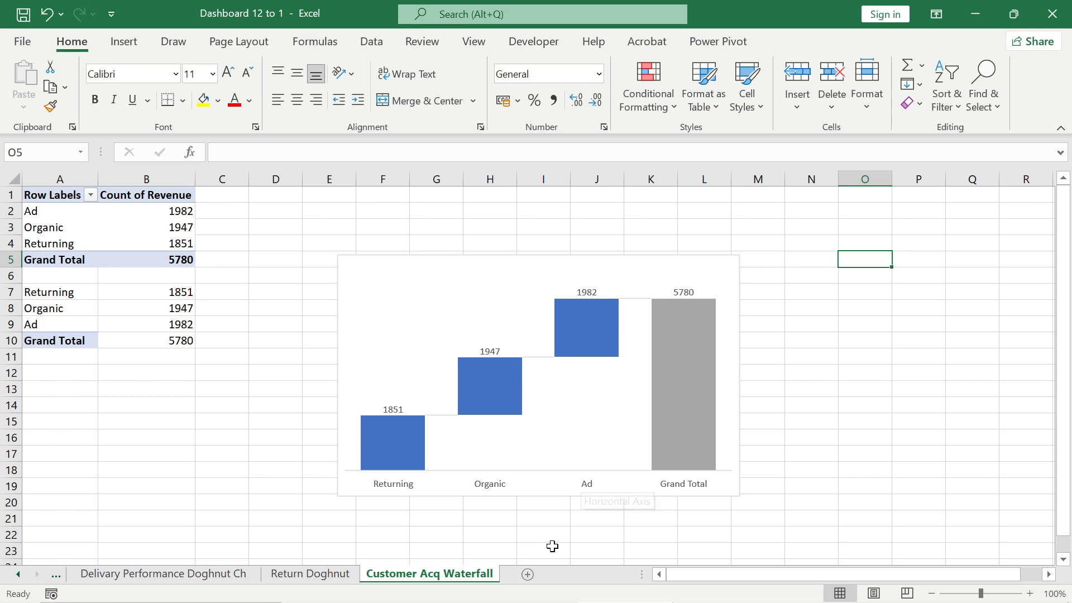
# - Add a new worksheet, and in the Dashboard 8 to 9 workbook move Sheet2's stacked chart off its PivotTable to examine both
pyautogui.click(529, 574)
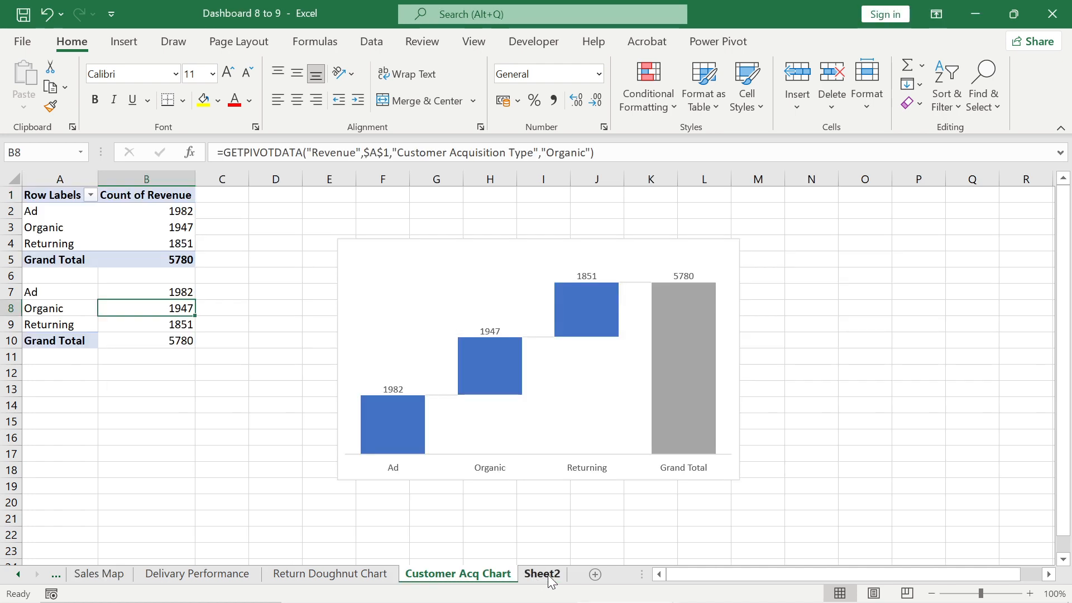
pyautogui.click(542, 574)
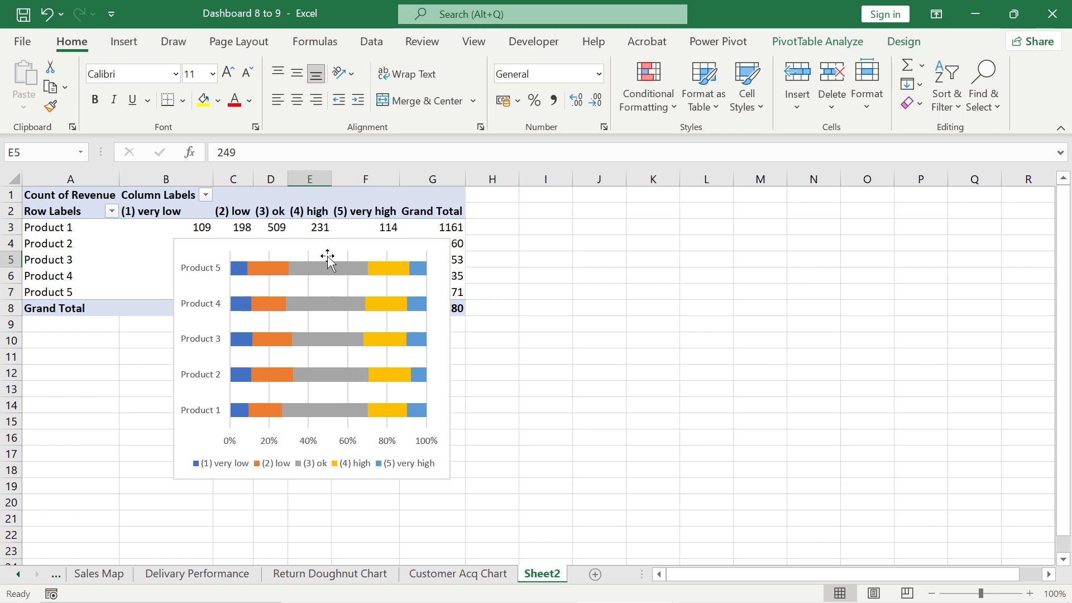
pyautogui.moveTo(329, 242); pyautogui.dragTo(626, 204)
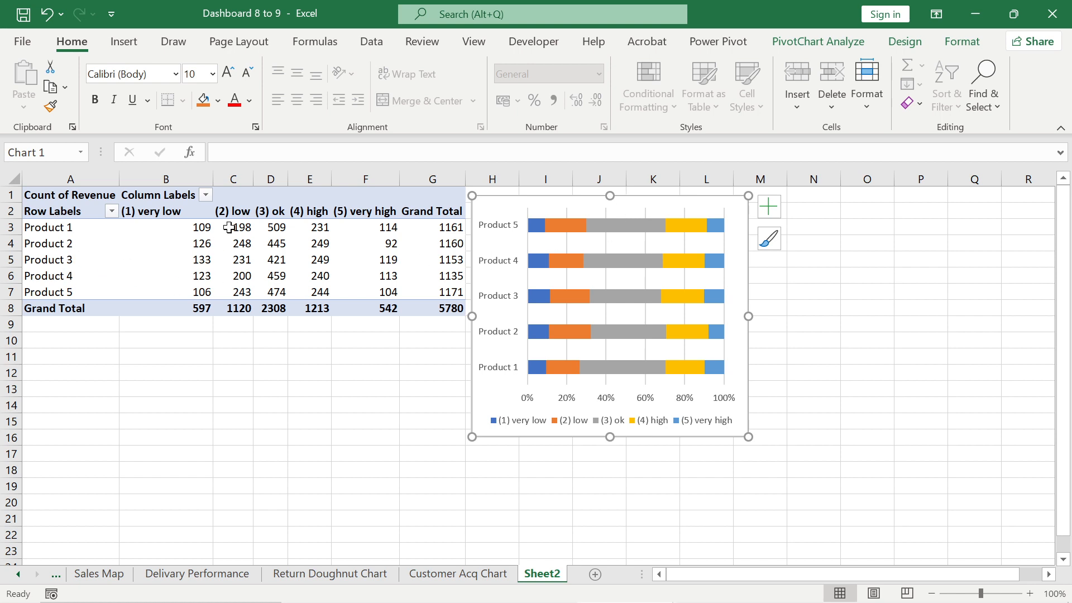
pyautogui.moveTo(233, 233)
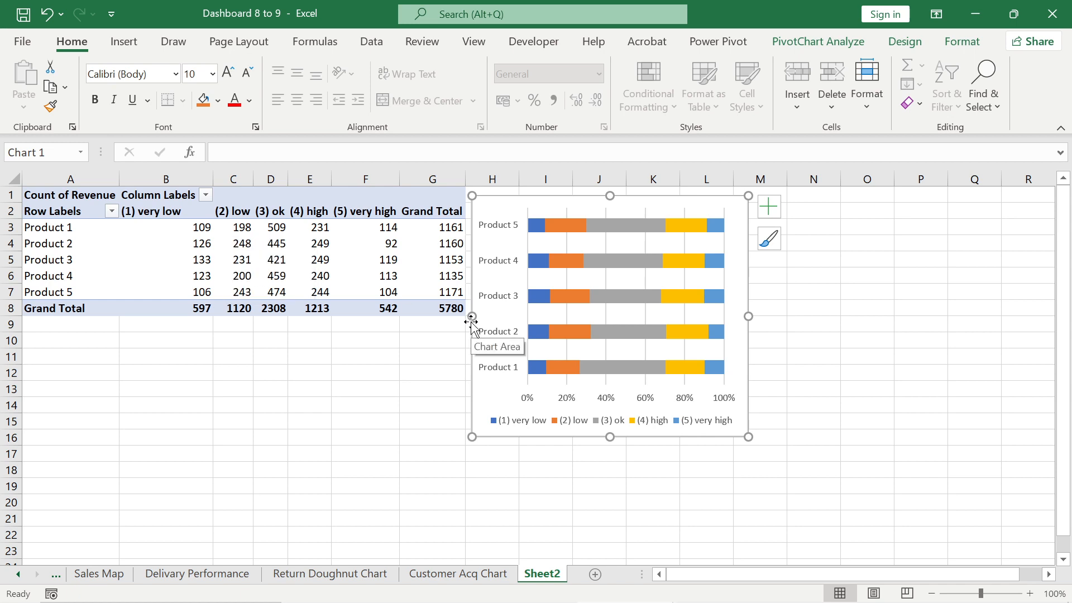
# - Switch back to the Dashboard 12 to 1 workbook and rename the new sheet as 100% stacked Chart
pyautogui.hotkey('alt', 'Tab')
pyautogui.rightClick(519, 575)
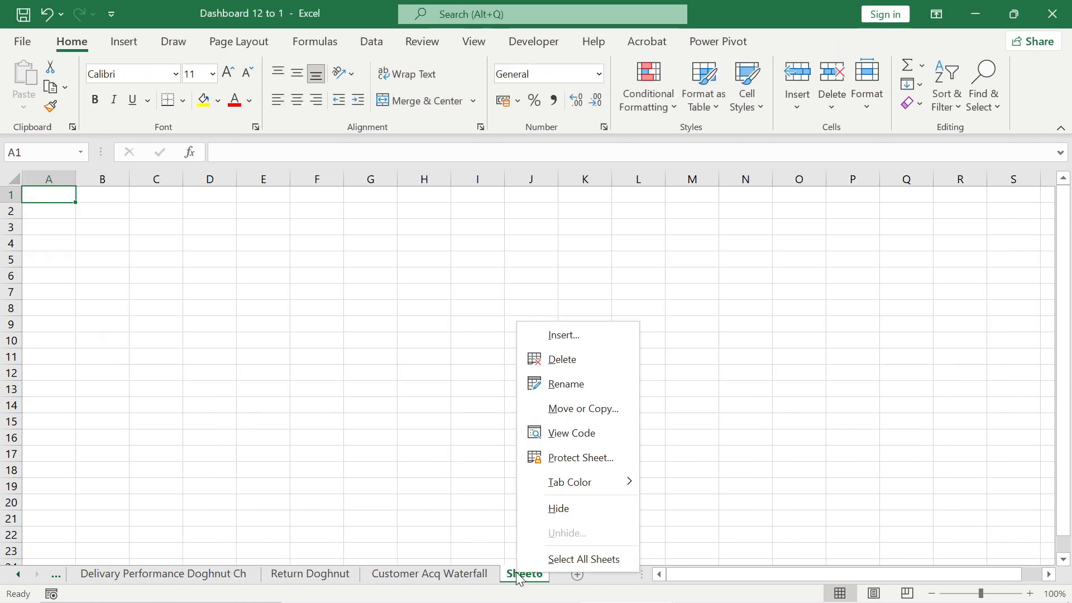
pyautogui.click(569, 383)
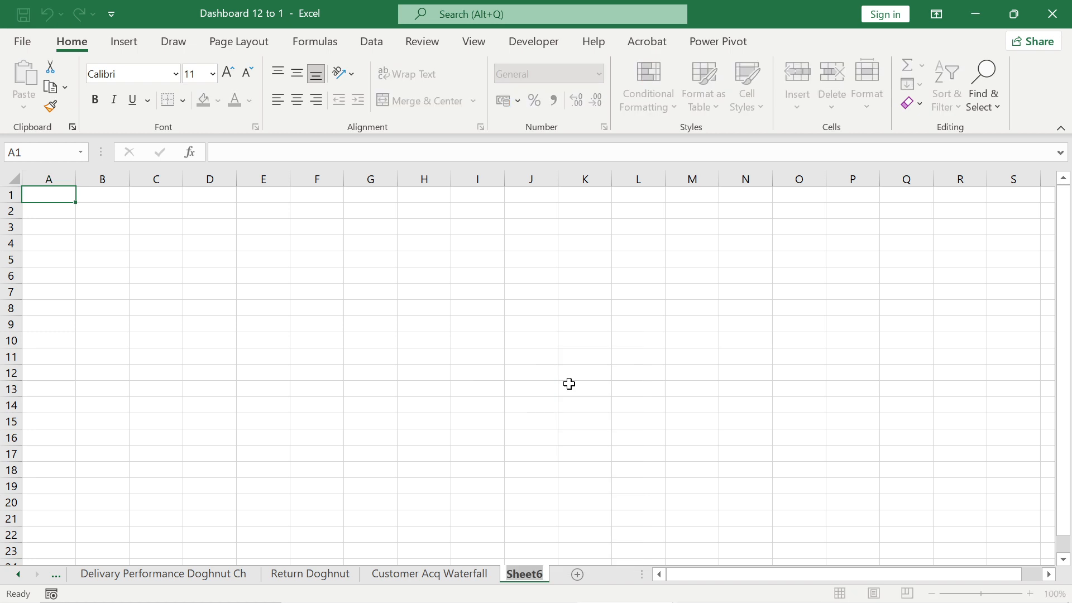
pyautogui.write('100')
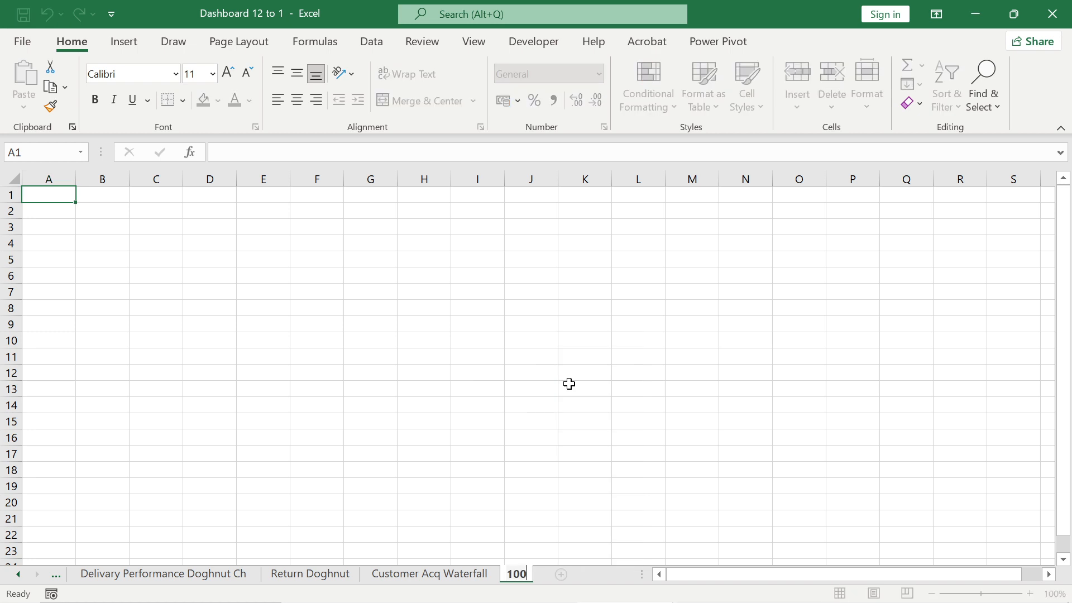
pyautogui.write('% stac')
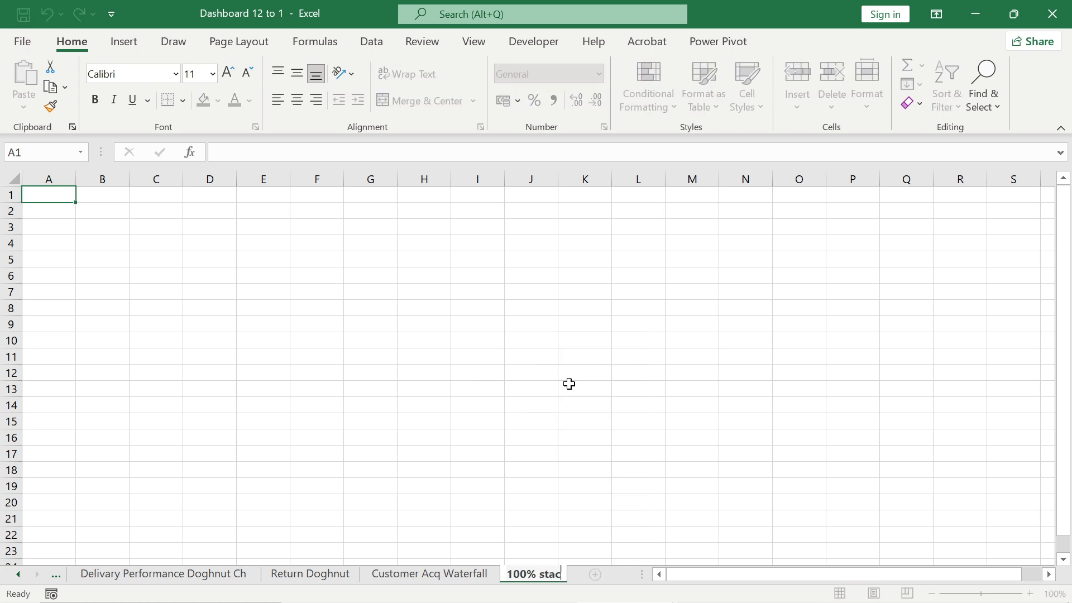
pyautogui.write('ked Chart')
pyautogui.press('Return')
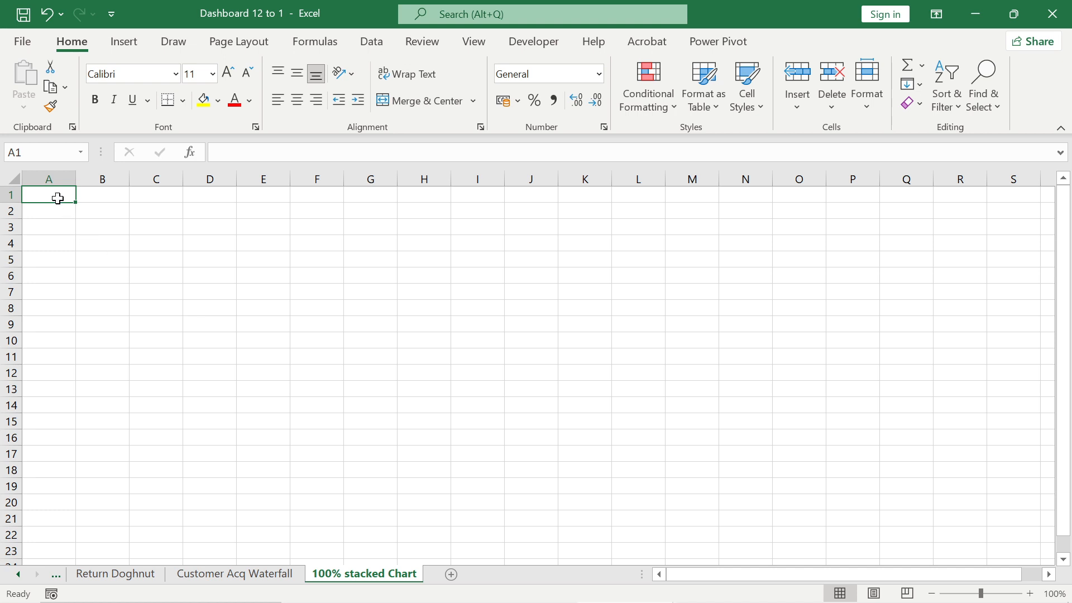
# - Insert a PivotTable from data_table at cell A1 of the 100% stacked Chart sheet
pyautogui.click(119, 42)
pyautogui.click(28, 81)
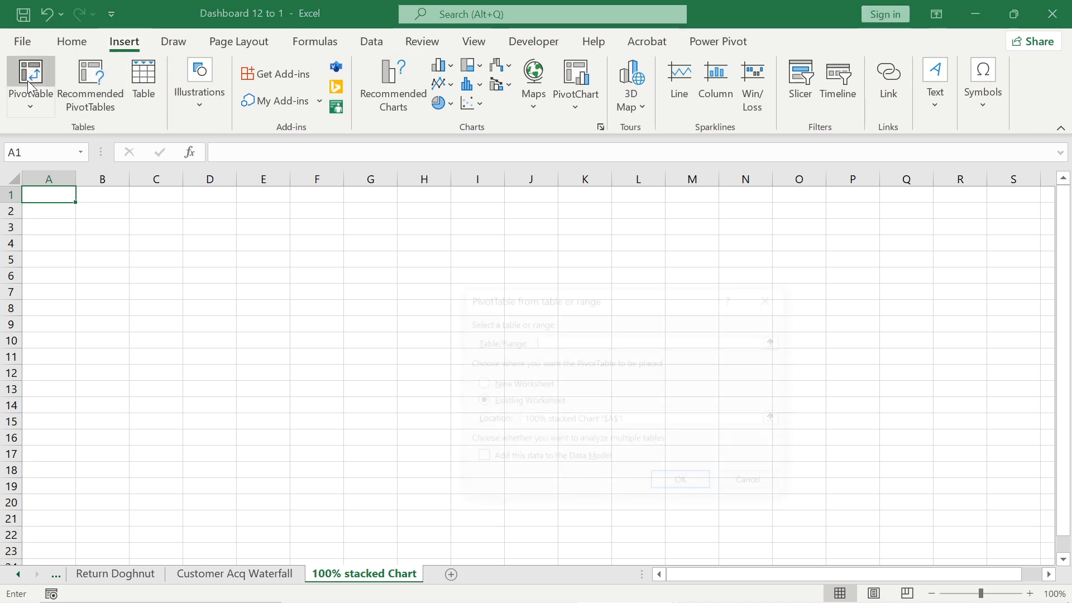
pyautogui.write('data_table')
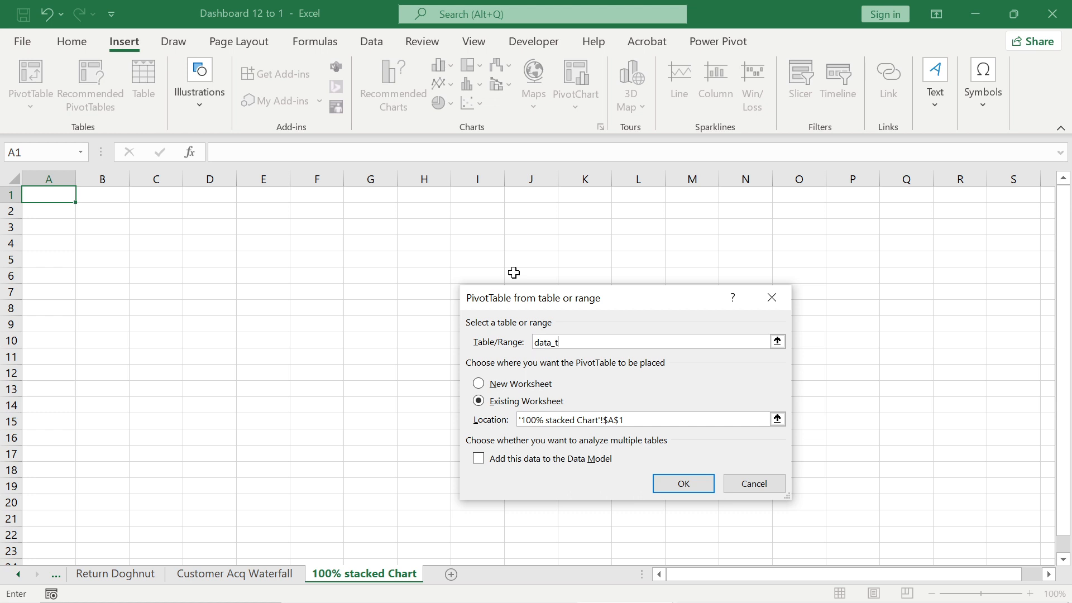
pyautogui.press('Return')
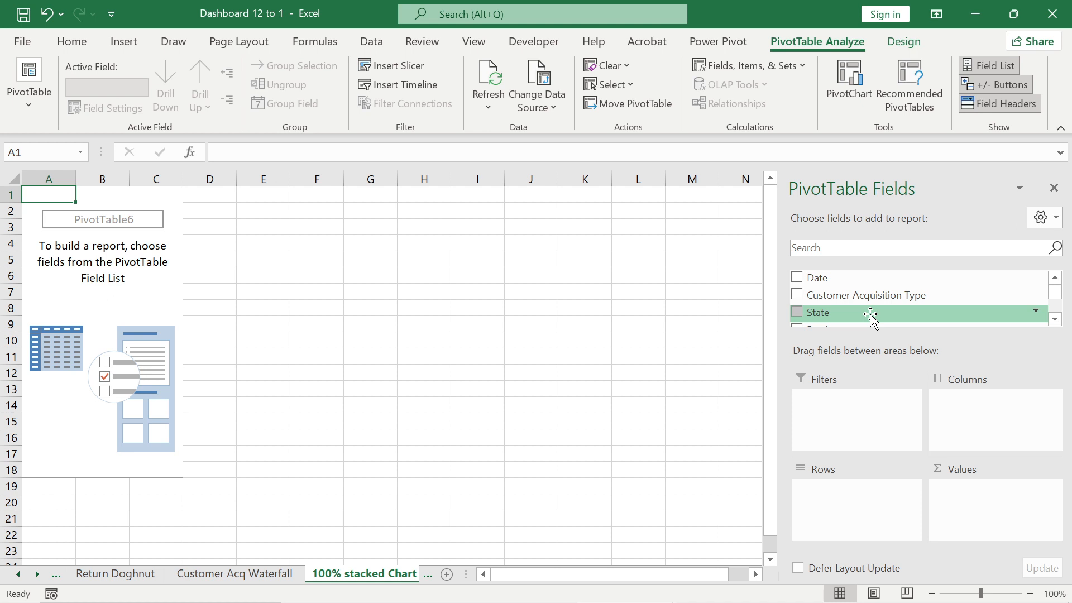
# - Add the Product field to the new PivotTable's rows
pyautogui.click(1055, 321)
pyautogui.click(1055, 321)
pyautogui.moveTo(916, 304); pyautogui.dragTo(883, 530)
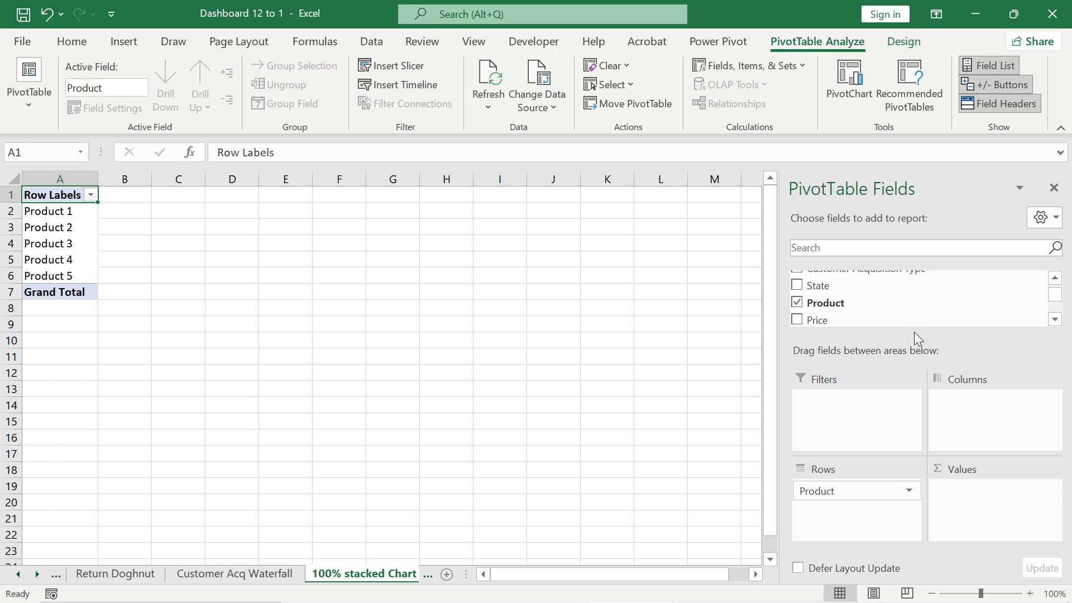
# - Add the Customer Satisfaction field to the PivotTable's columns
pyautogui.scroll(2, 888, 304)
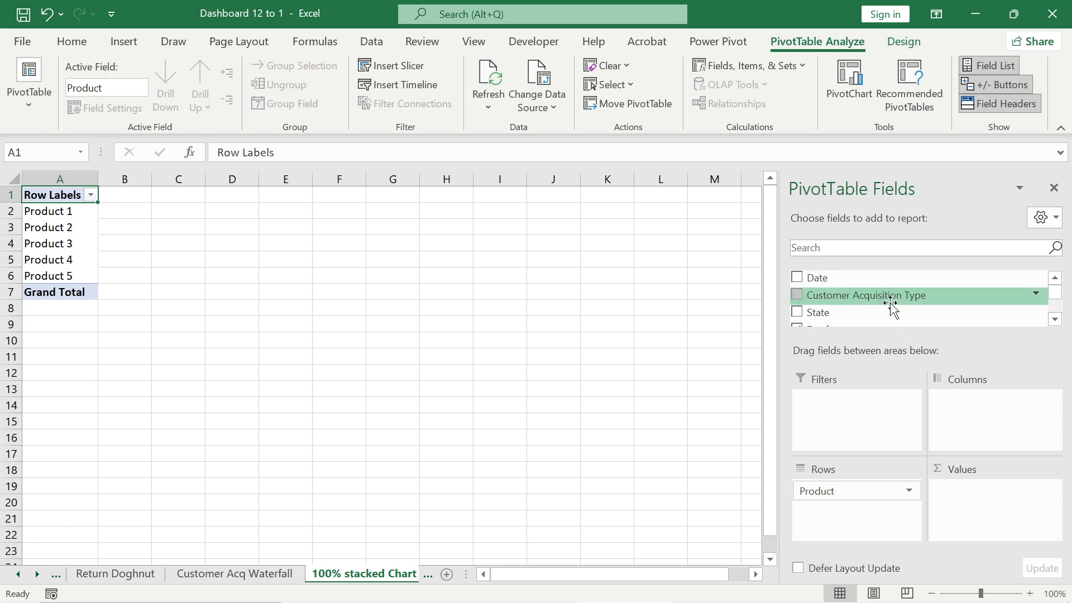
pyautogui.click(1055, 321)
pyautogui.click(1055, 321)
pyautogui.click(1055, 321)
pyautogui.click(1056, 321)
pyautogui.click(1055, 321)
pyautogui.click(1055, 321)
pyautogui.click(1055, 321)
pyautogui.click(1055, 321)
pyautogui.click(1056, 321)
pyautogui.click(1055, 321)
pyautogui.click(1056, 321)
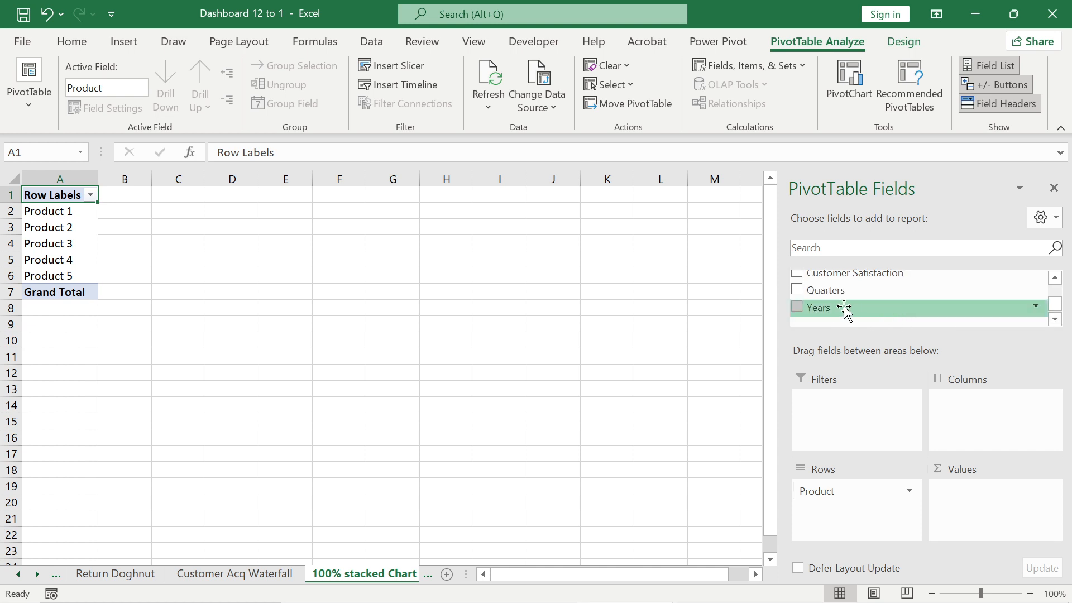
pyautogui.moveTo(874, 274); pyautogui.dragTo(975, 412)
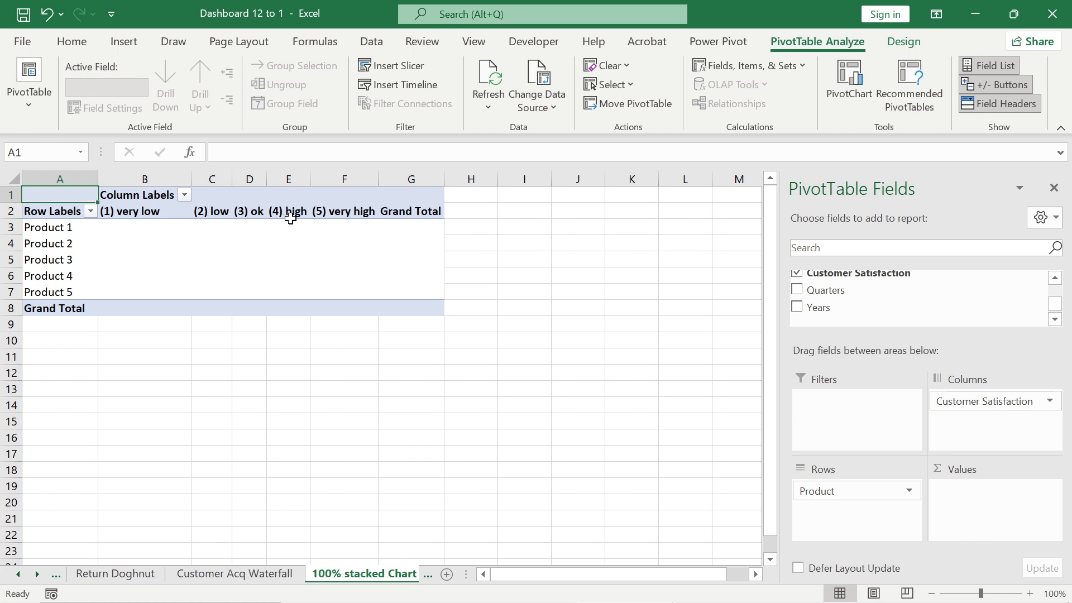
# - Add the Revenue field to the PivotTable's values
pyautogui.scroll(1, 933, 313)
pyautogui.scroll(1, 932, 314)
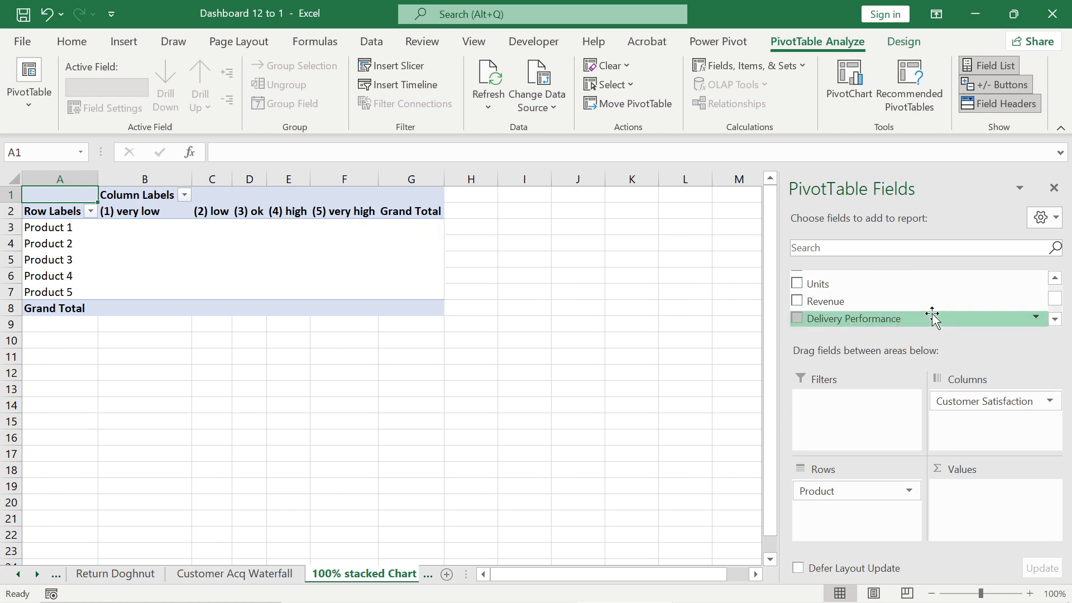
pyautogui.moveTo(837, 301); pyautogui.dragTo(989, 513)
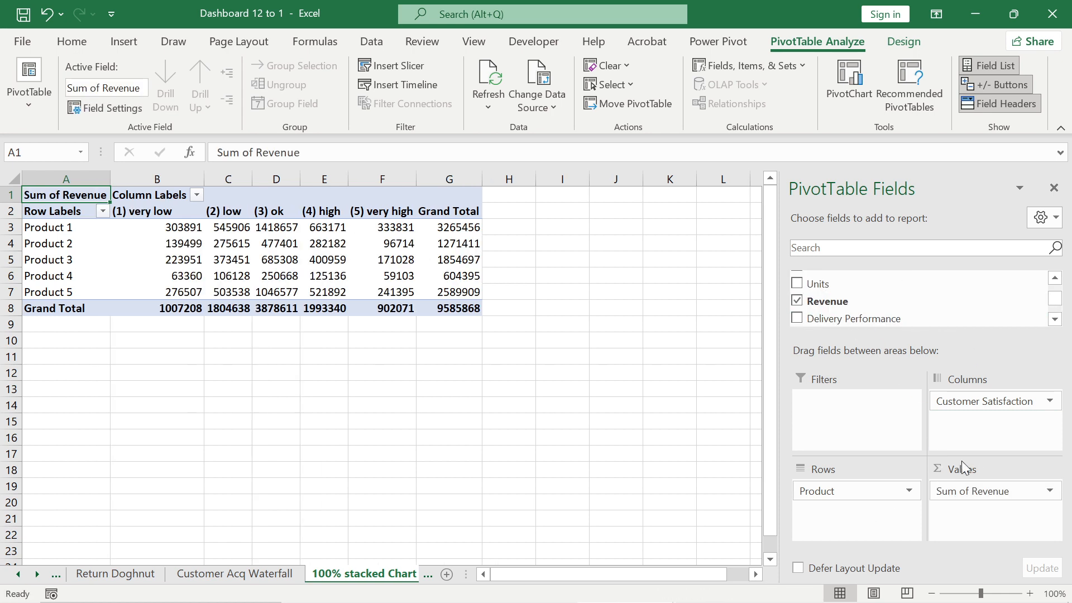
# - Summarize the PivotTable's Revenue values by Count
pyautogui.click(1049, 491)
pyautogui.click(992, 471)
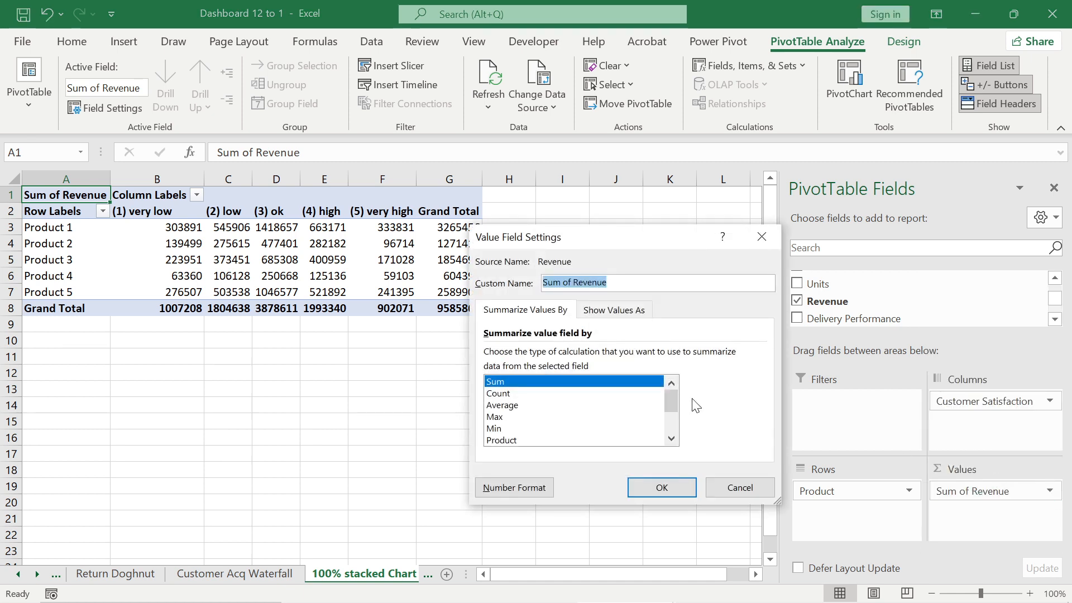
pyautogui.click(507, 393)
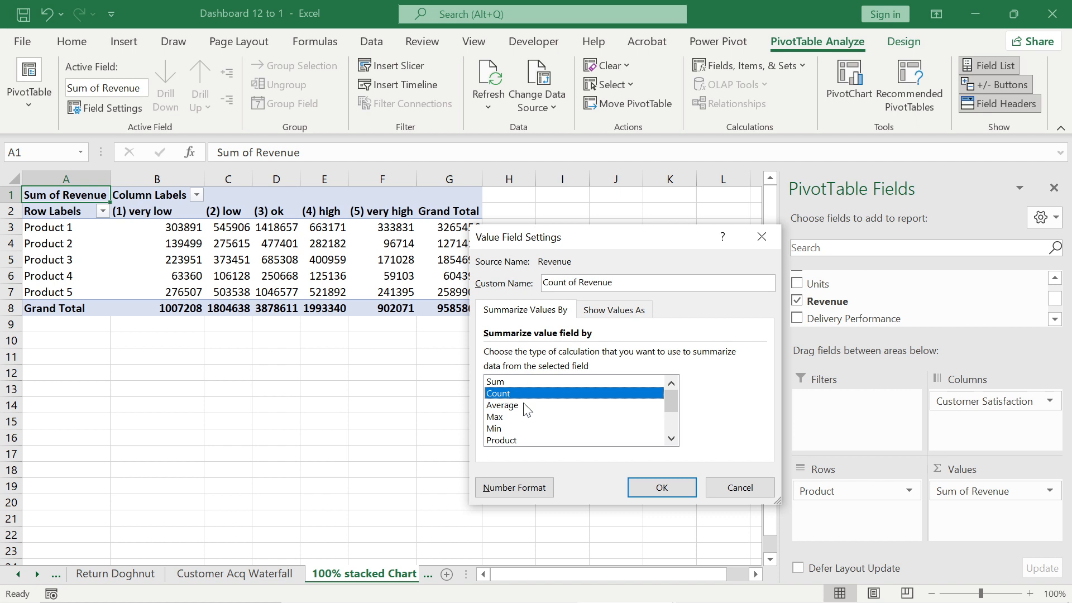
pyautogui.click(671, 487)
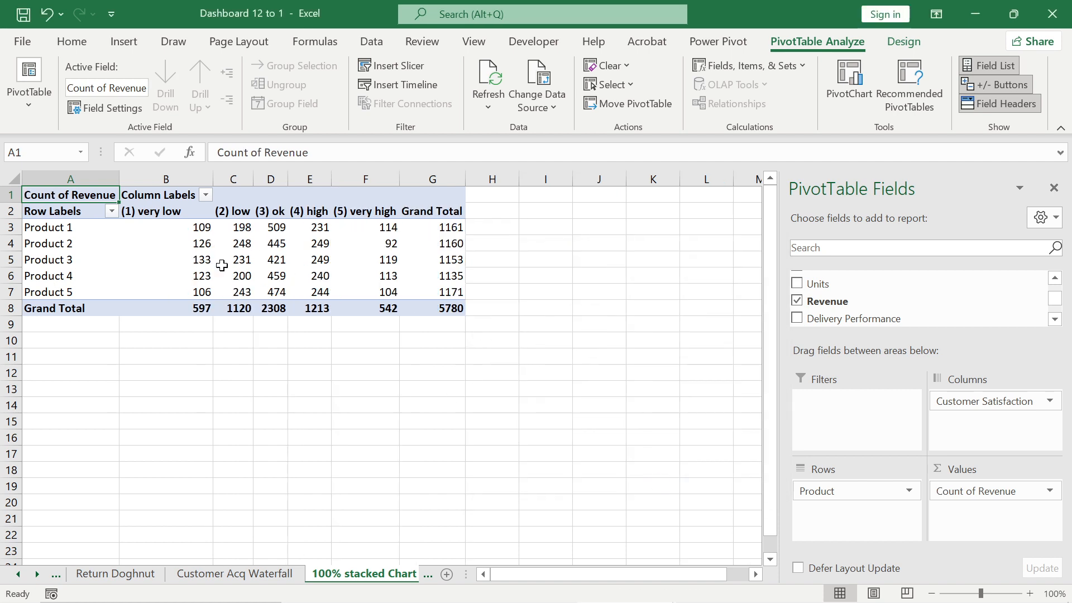
# - Insert a 100% Stacked Bar PivotChart from the product satisfaction PivotTable and hide all field buttons on it
pyautogui.click(300, 260)
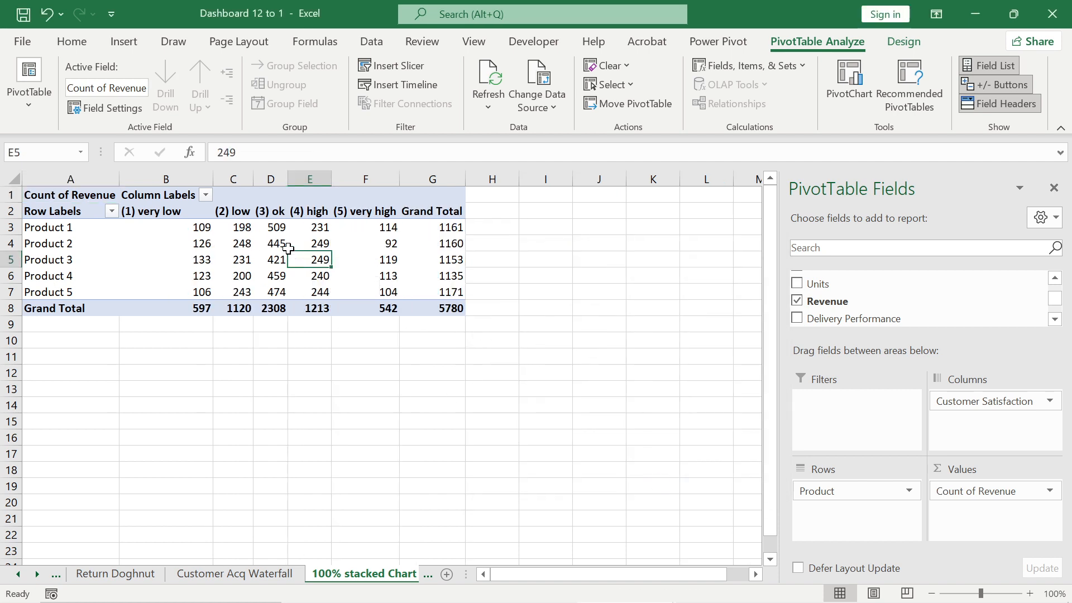
pyautogui.click(849, 91)
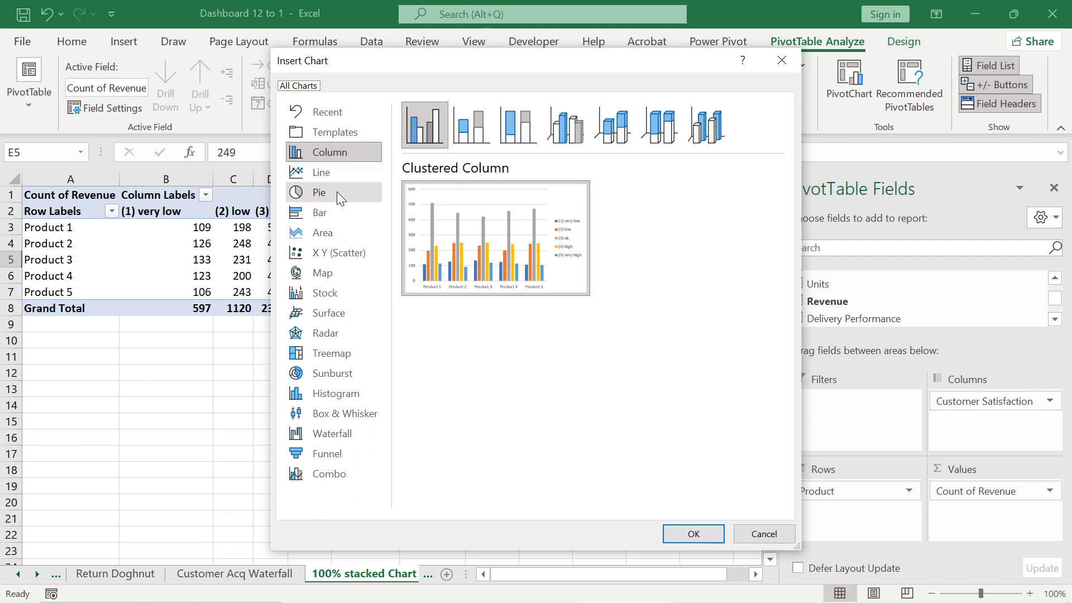
pyautogui.click(328, 213)
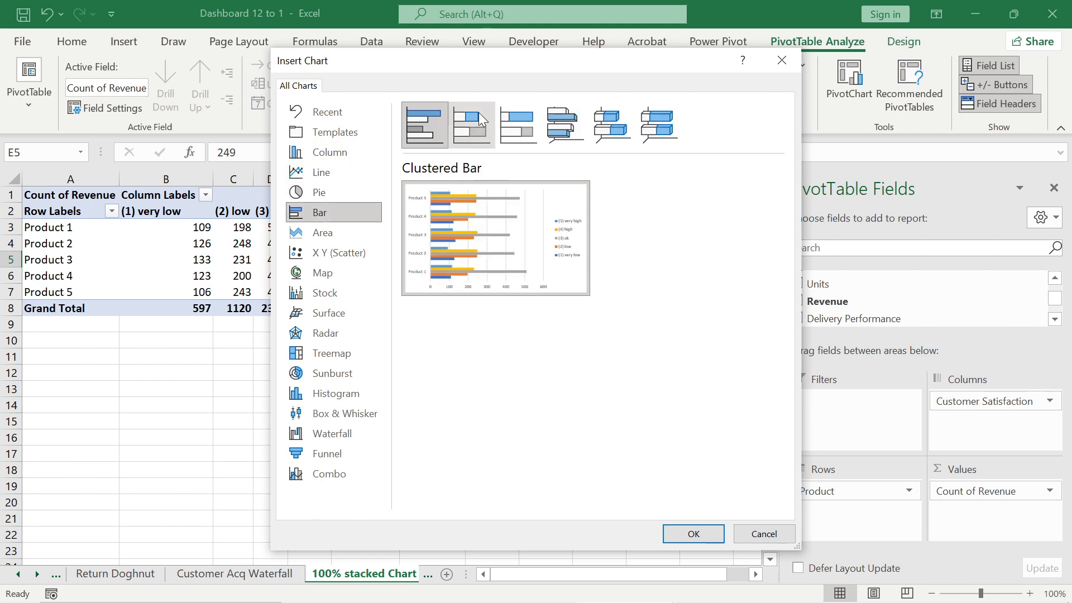
pyautogui.click(510, 136)
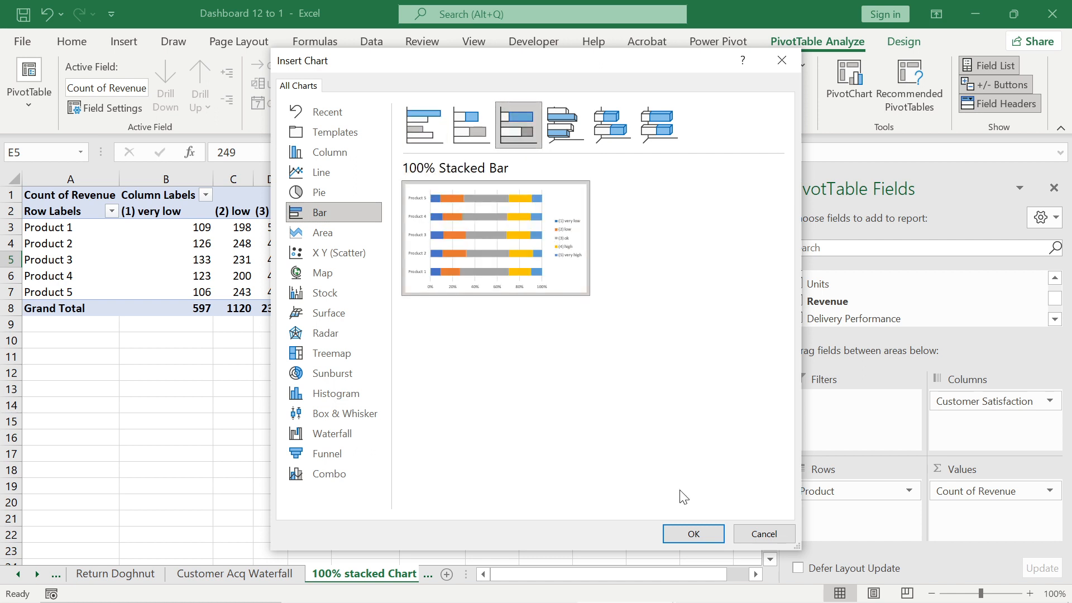
pyautogui.click(702, 537)
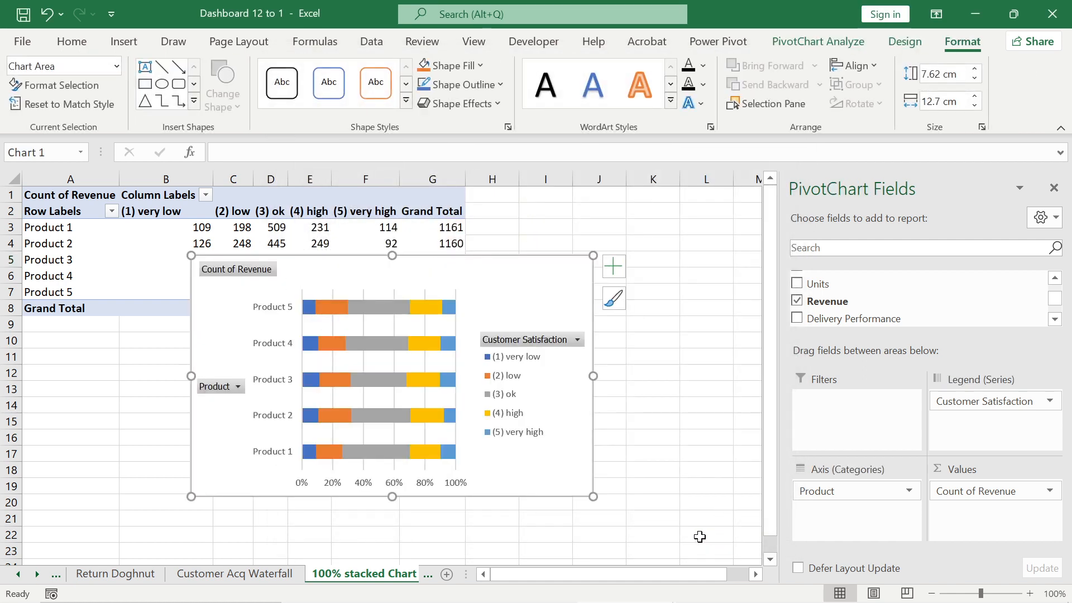
pyautogui.rightClick(537, 339)
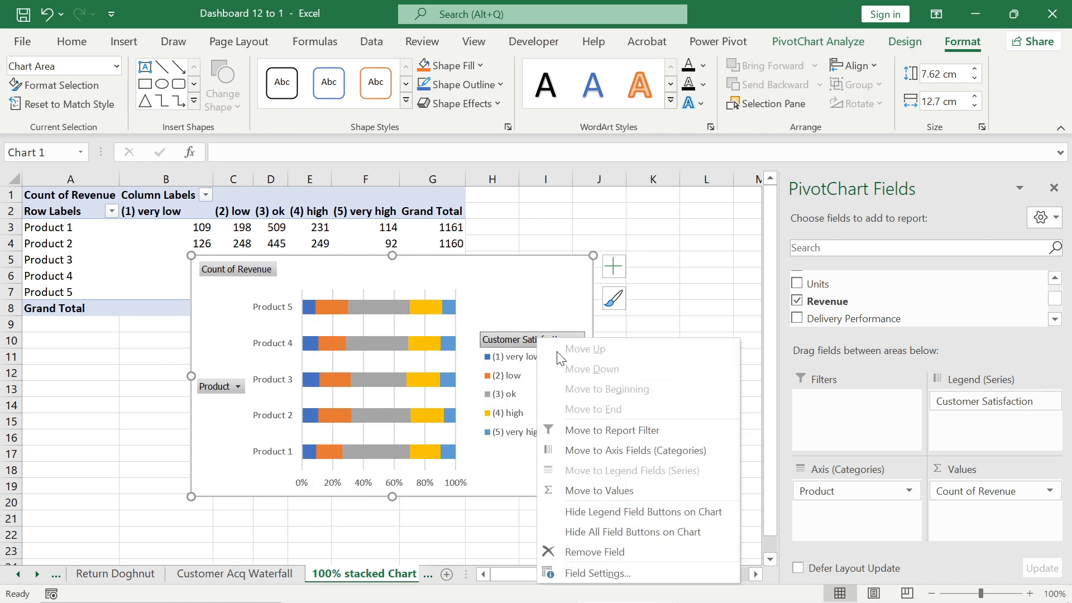
pyautogui.click(678, 533)
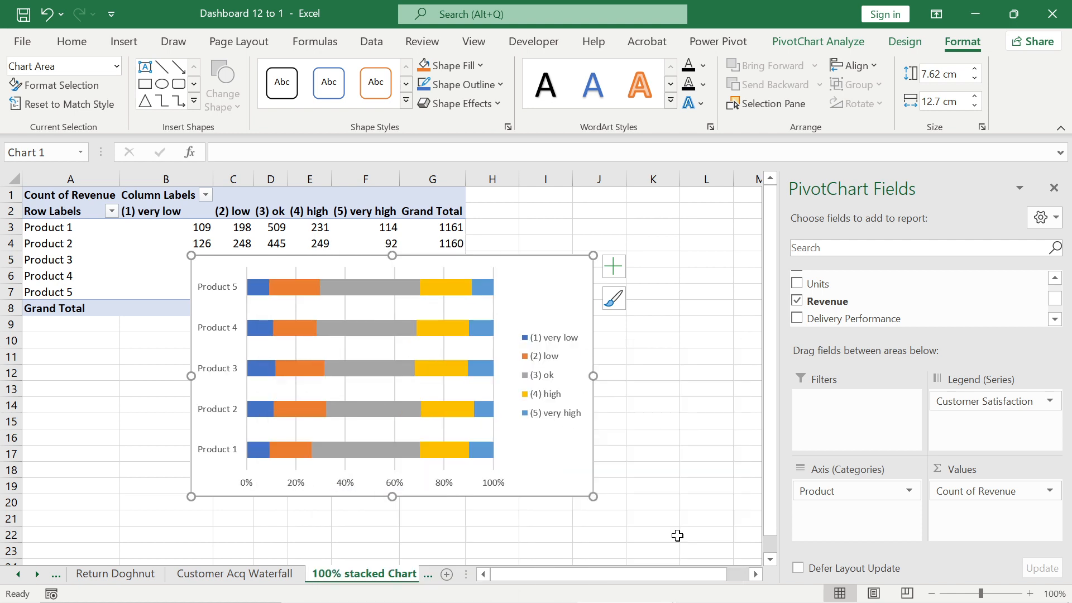
pyautogui.click(571, 345)
pyautogui.press('Delete')
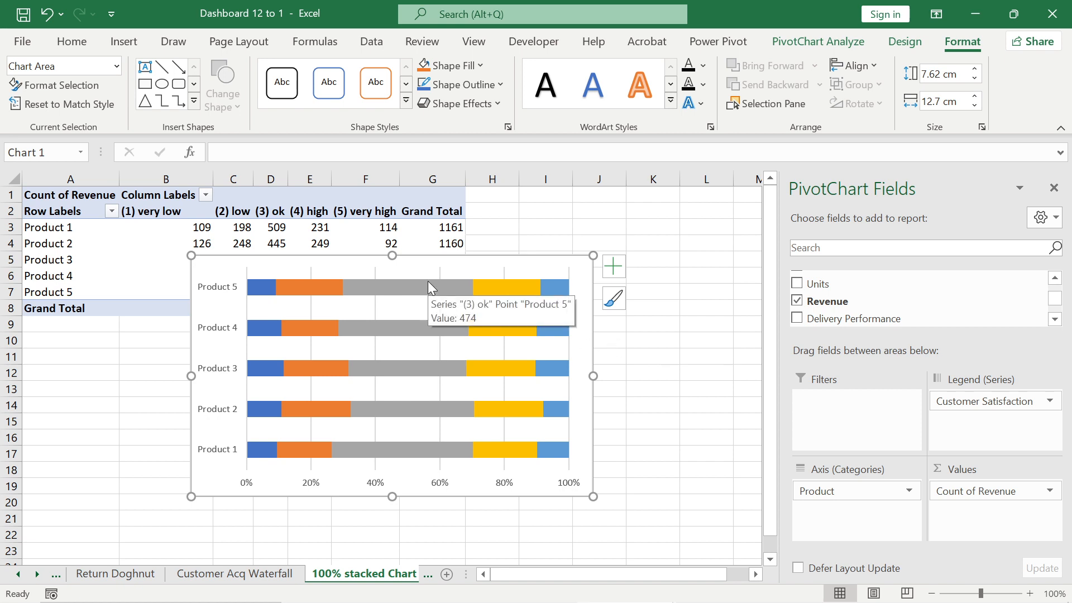
pyautogui.hotkey('ctrl', 'z')
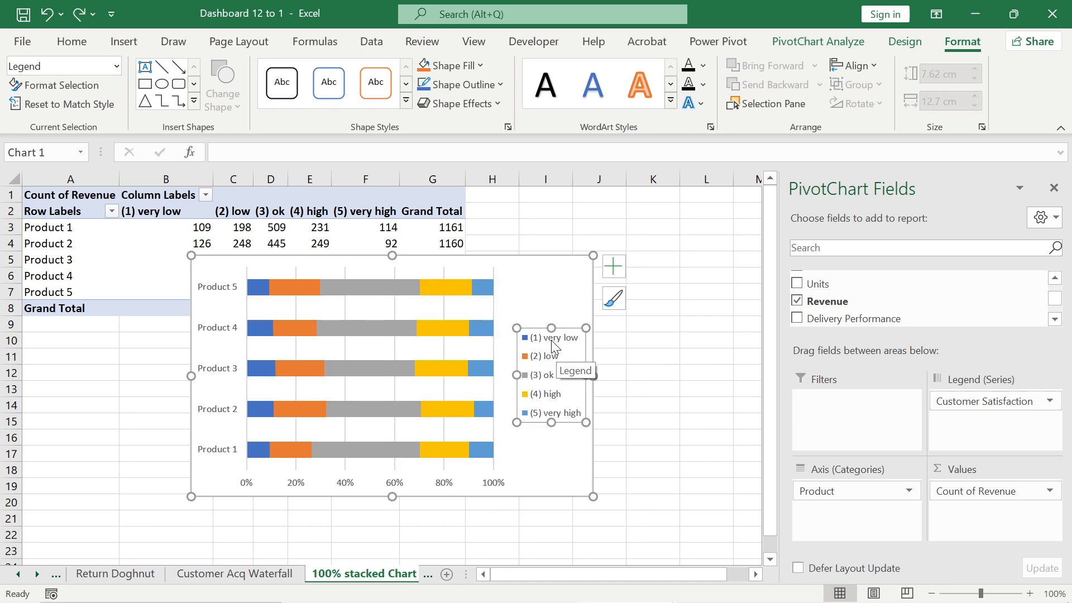
# - Set the stacked bar chart's legend position to Bottom and make the chart slightly narrower
pyautogui.click(913, 49)
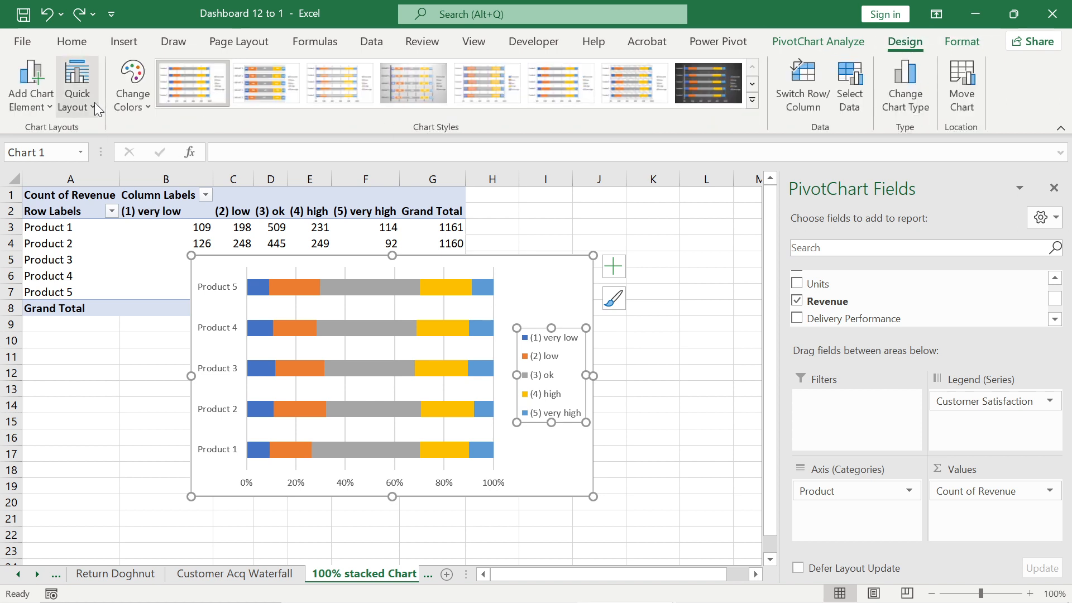
pyautogui.click(38, 98)
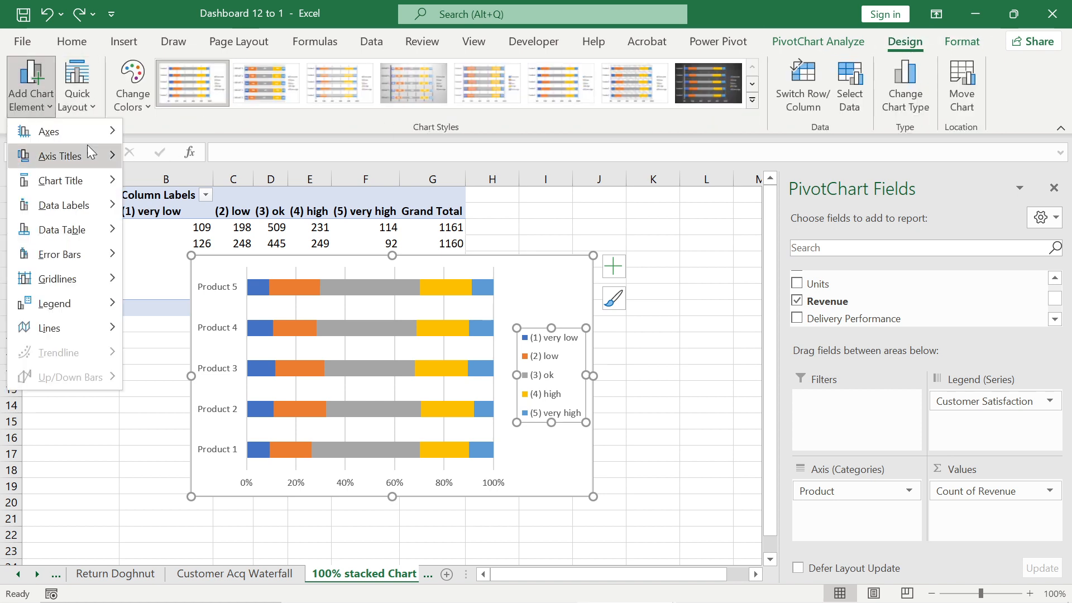
pyautogui.rightClick(560, 378)
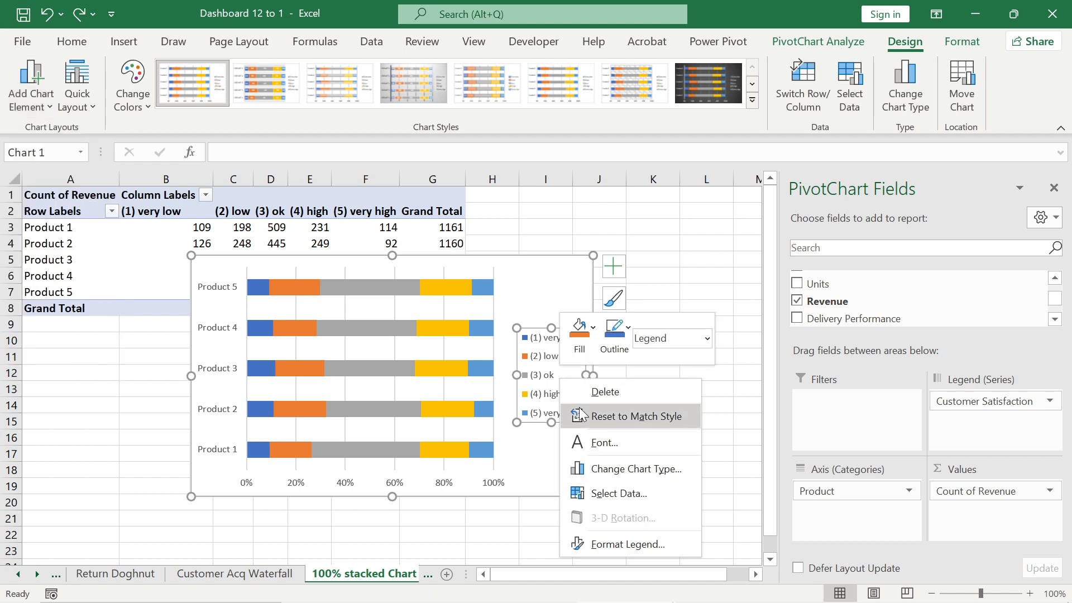
pyautogui.click(631, 538)
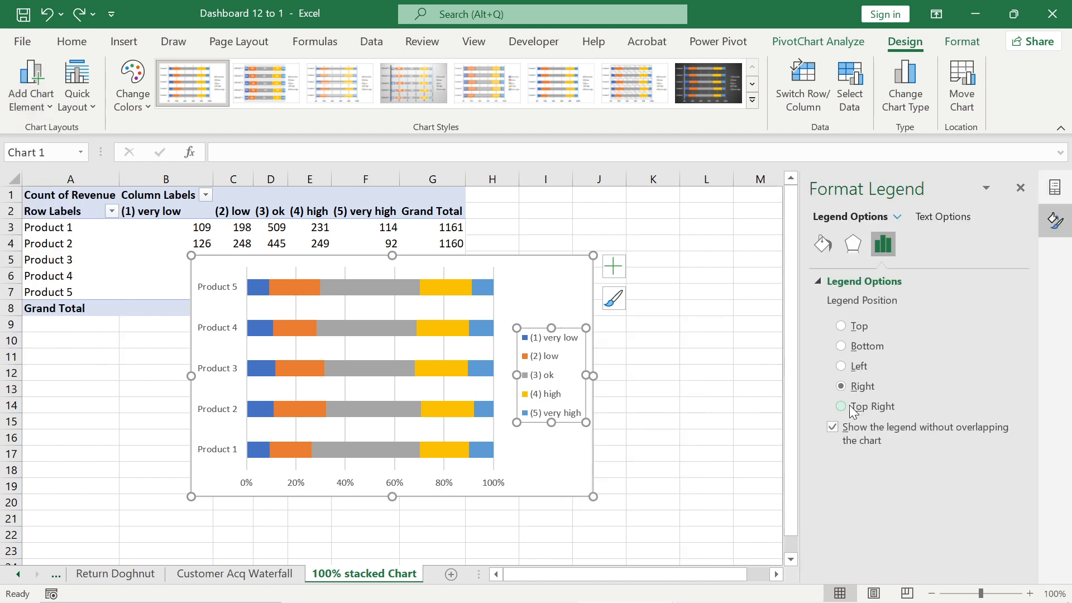
pyautogui.click(843, 347)
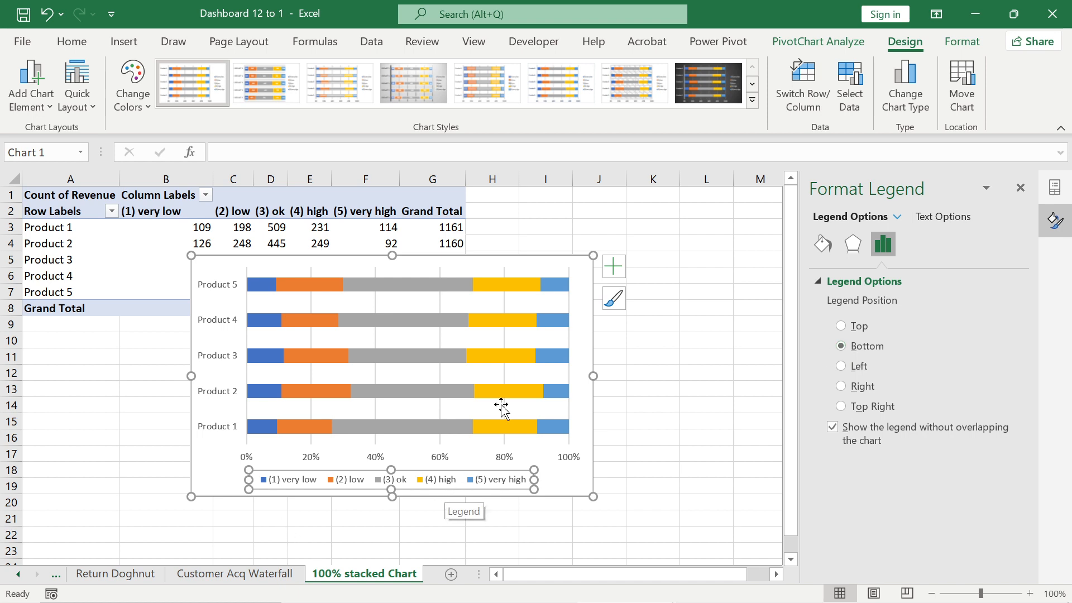
pyautogui.moveTo(593, 377); pyautogui.dragTo(537, 377)
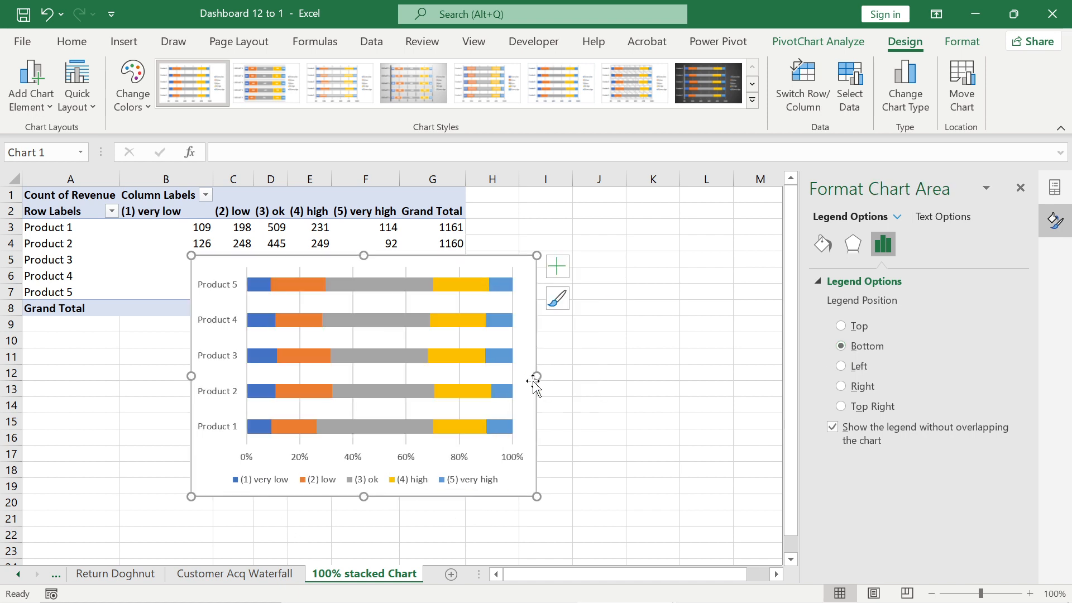
pyautogui.click(1021, 188)
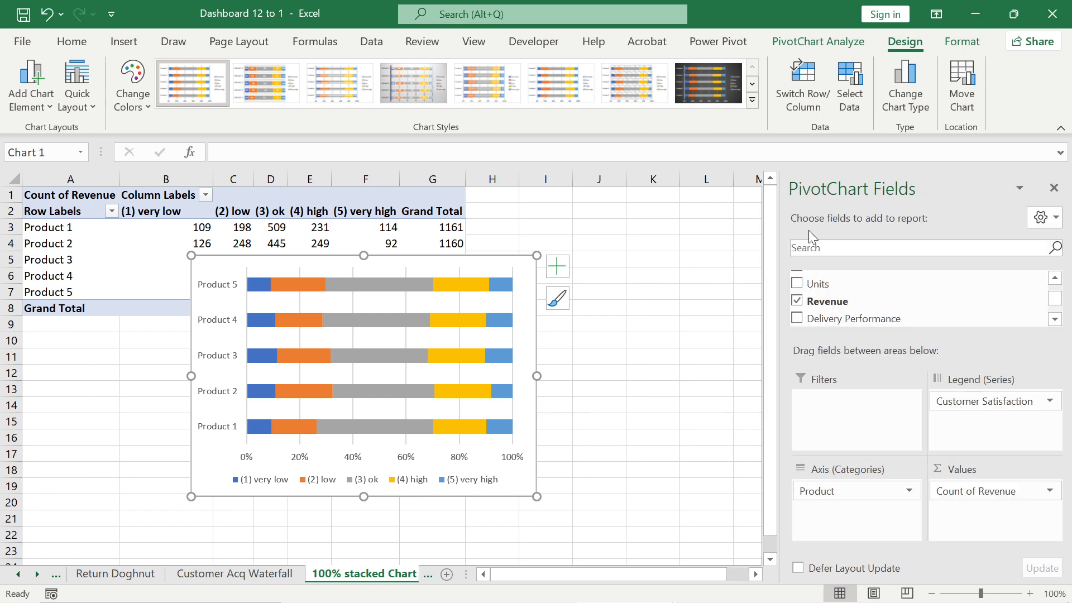
# - Review the Sales Line, Sales Map and Delivery Performance doughnut chart sheets against the Dashboard sheet's layout, ending on the Dashboard sheet
pyautogui.click(119, 231)
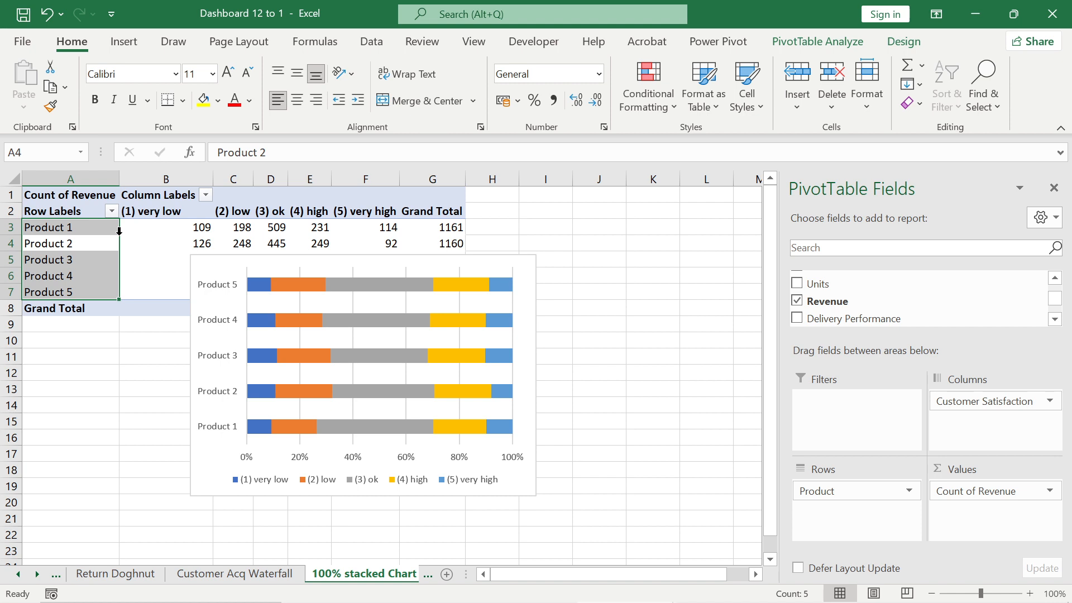
pyautogui.moveTo(30, 581)
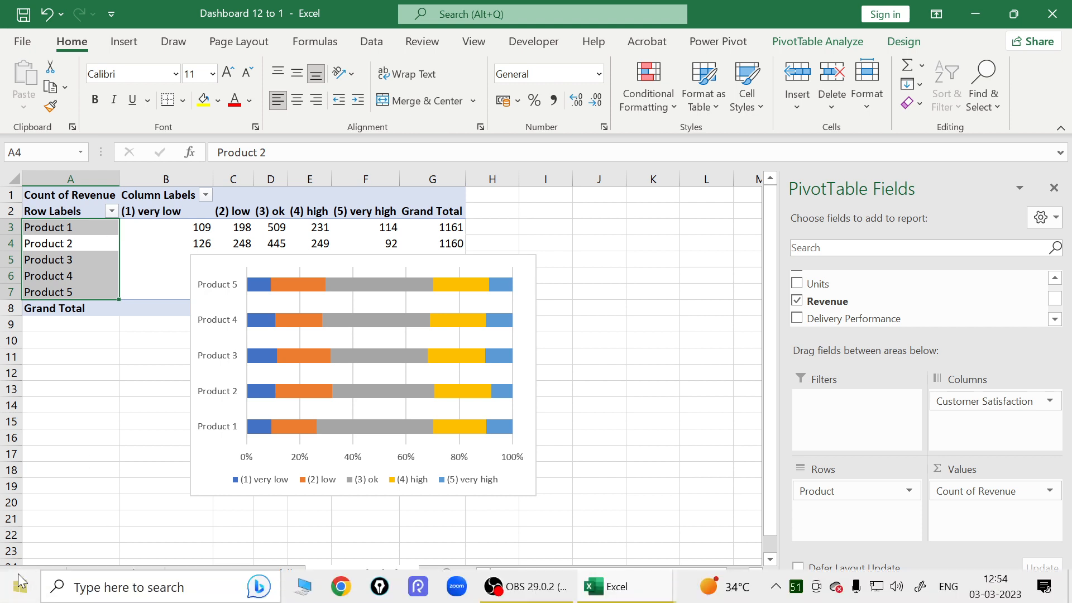
pyautogui.scroll(5, 107, 574)
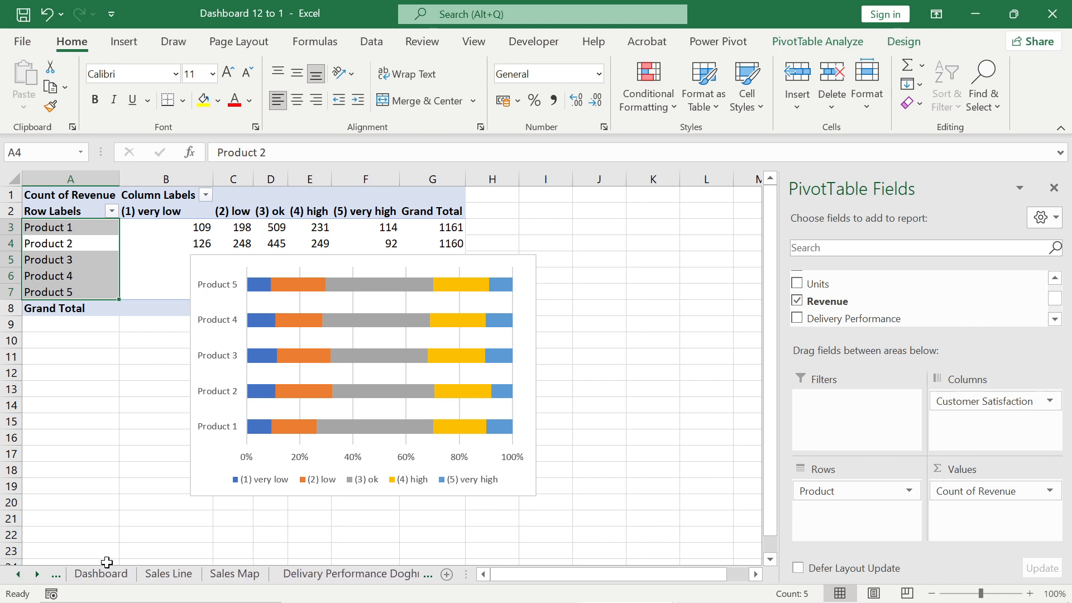
pyautogui.click(169, 574)
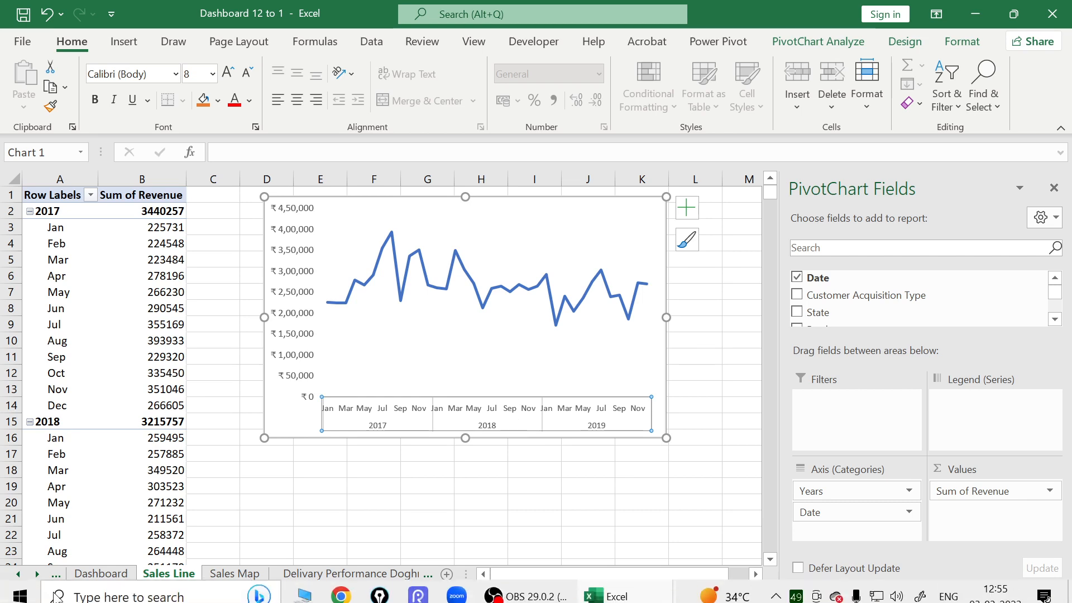
pyautogui.click(124, 579)
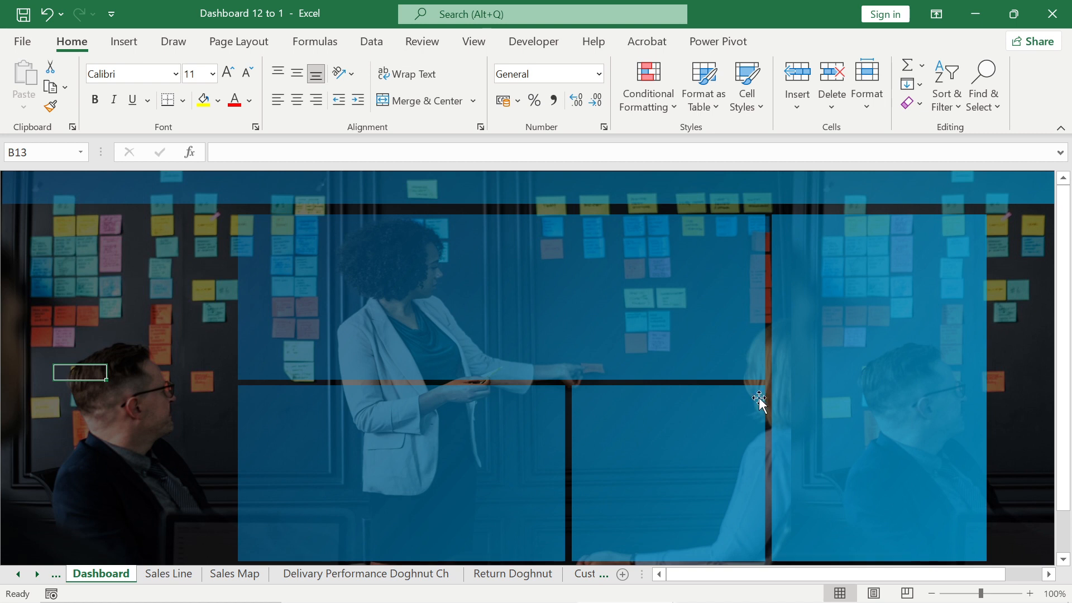
pyautogui.click(172, 575)
pyautogui.click(262, 575)
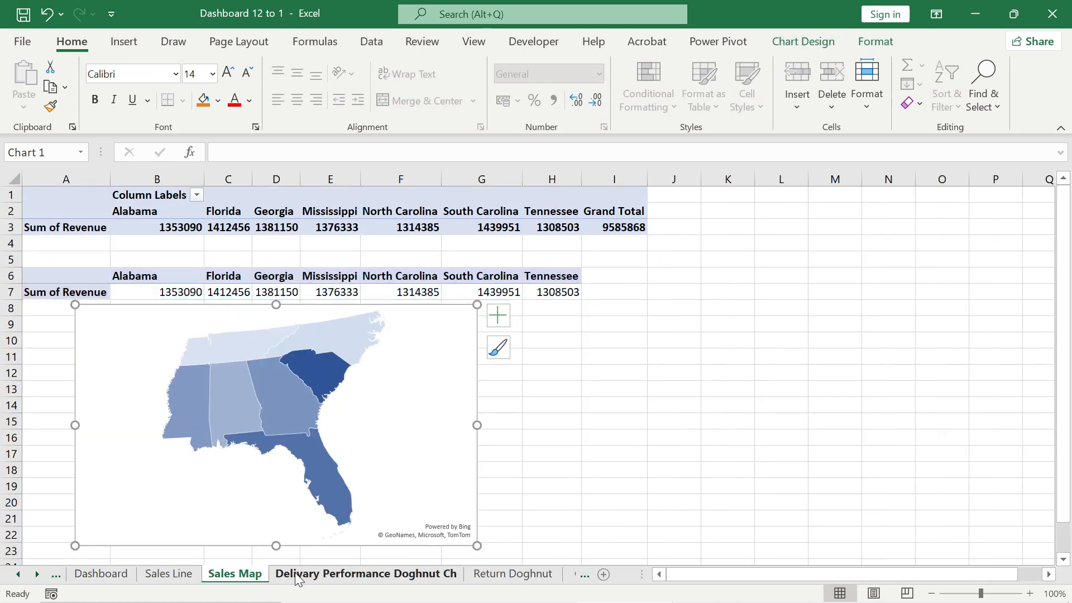
pyautogui.click(297, 578)
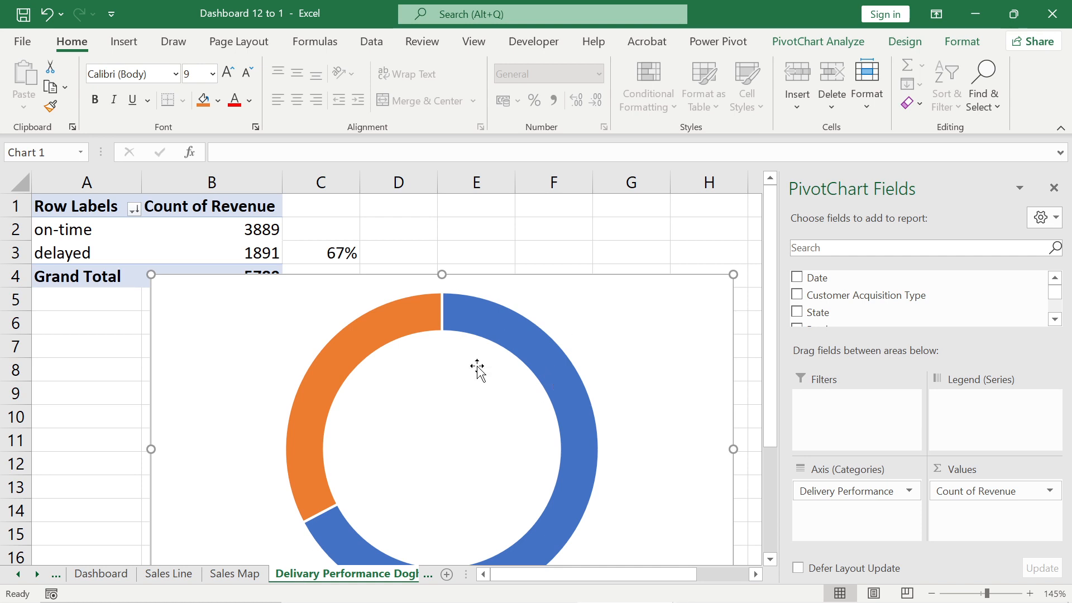
pyautogui.click(114, 577)
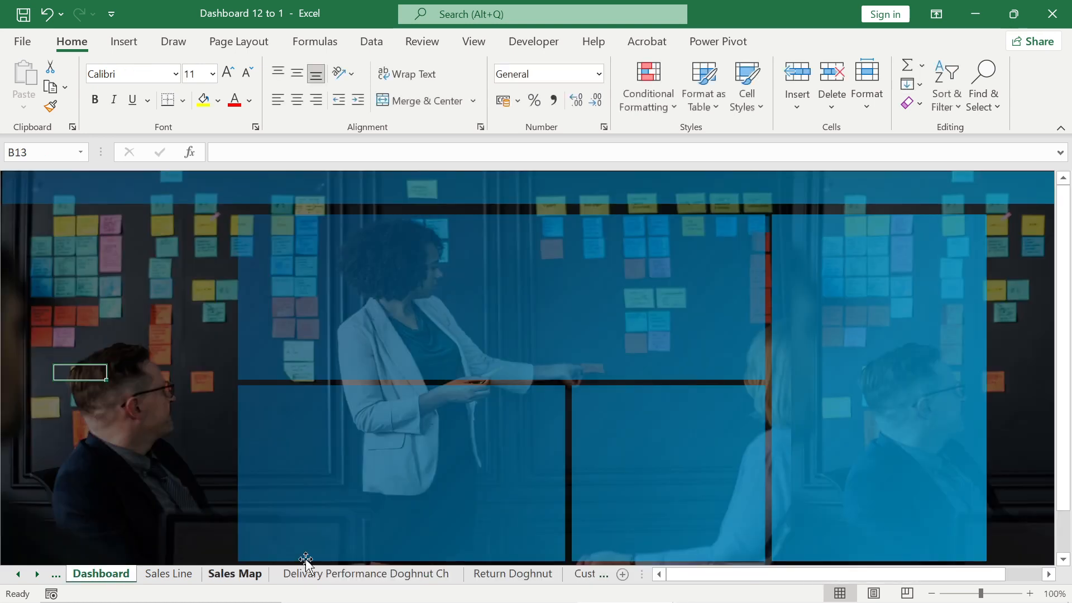